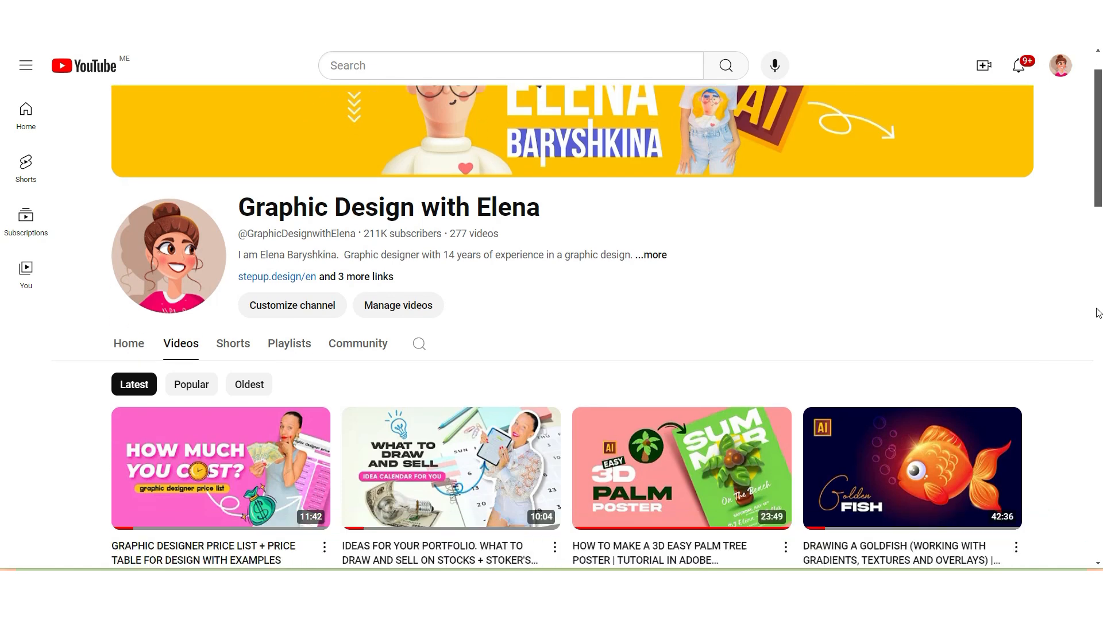
{"action": "scroll", "coordinate": [1098, 313], "scroll_direction": "down", "scroll_amount": 10}
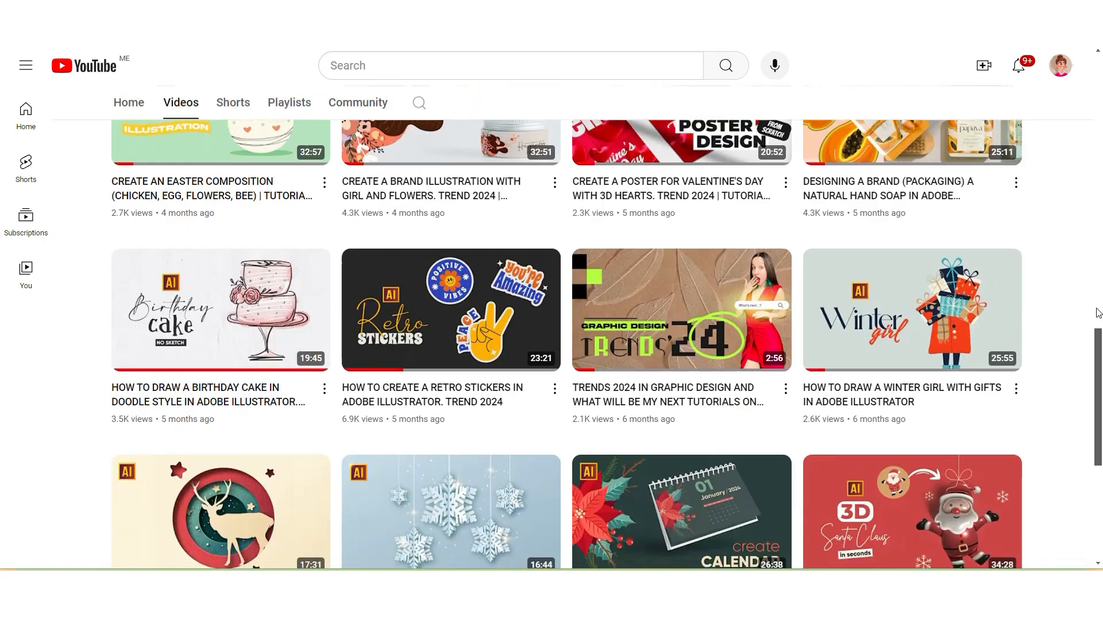
{"action": "scroll", "coordinate": [1098, 313], "scroll_direction": "down", "scroll_amount": 3}
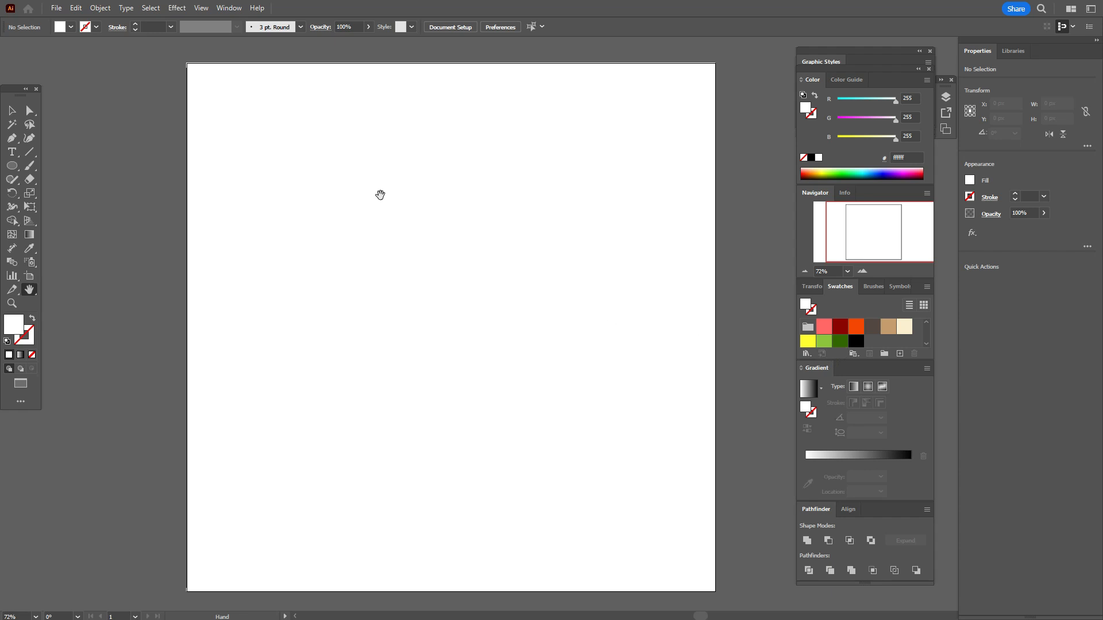
Step: Place the image "Ladybag photo" on the artboard at about 821 by 818 px and shift it towards the centre
{"action": "left_click", "coordinate": [56, 9]}
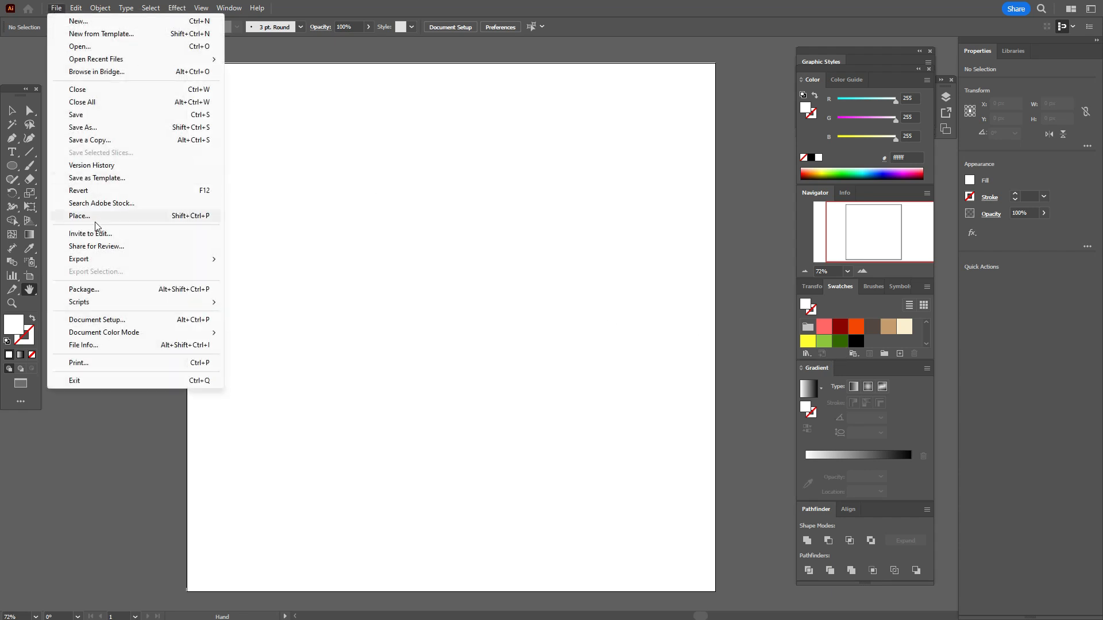
{"action": "left_click", "coordinate": [79, 216]}
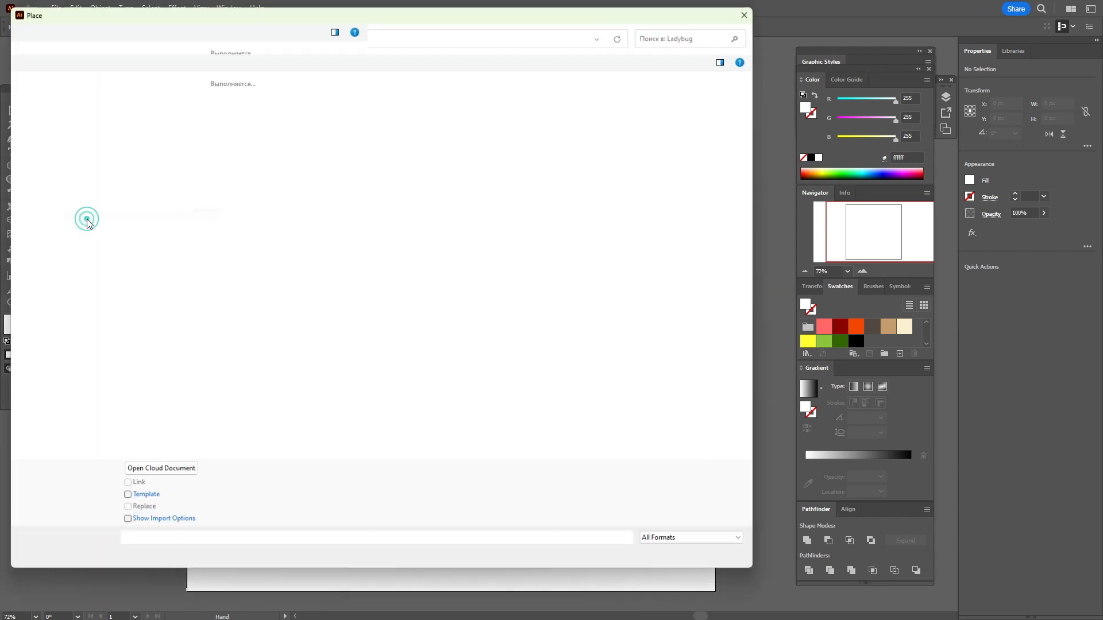
{"action": "left_click", "coordinate": [615, 112]}
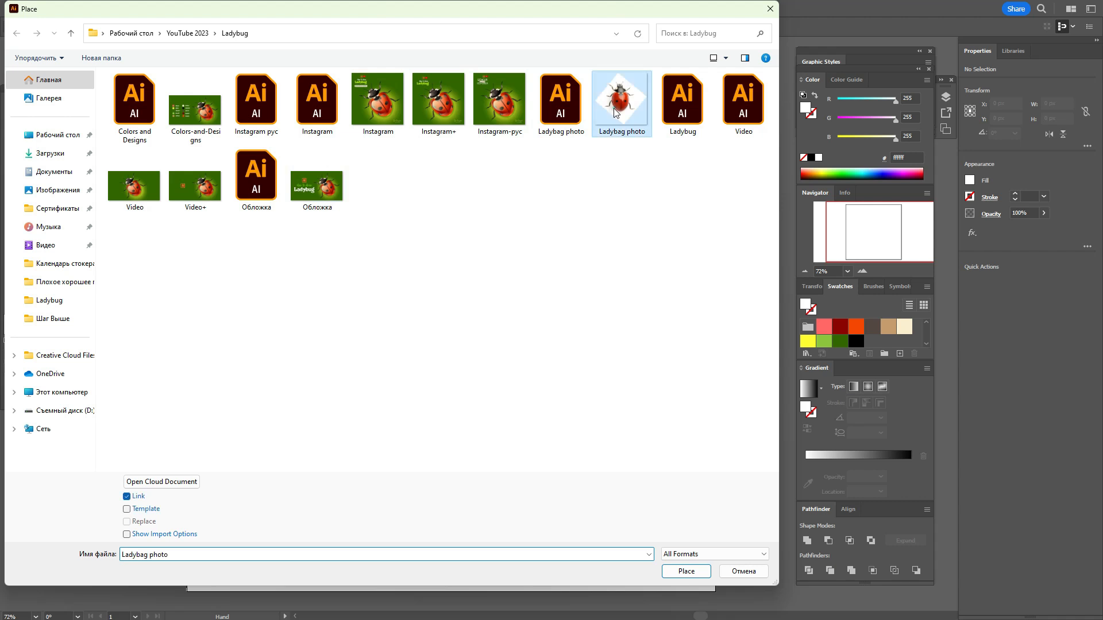
{"action": "left_click", "coordinate": [689, 571]}
{"action": "left_click_drag", "start_coordinate": [285, 119], "coordinate": [698, 538]}
{"action": "mouse_move", "coordinate": [579, 349]}
{"action": "left_mouse_down"}
{"action": "mouse_move", "coordinate": [613, 364]}
{"action": "mouse_move", "coordinate": [591, 353]}
{"action": "left_mouse_up"}
{"action": "left_click", "coordinate": [12, 111]}
{"action": "left_click_drag", "start_coordinate": [610, 301], "coordinate": [566, 304]}
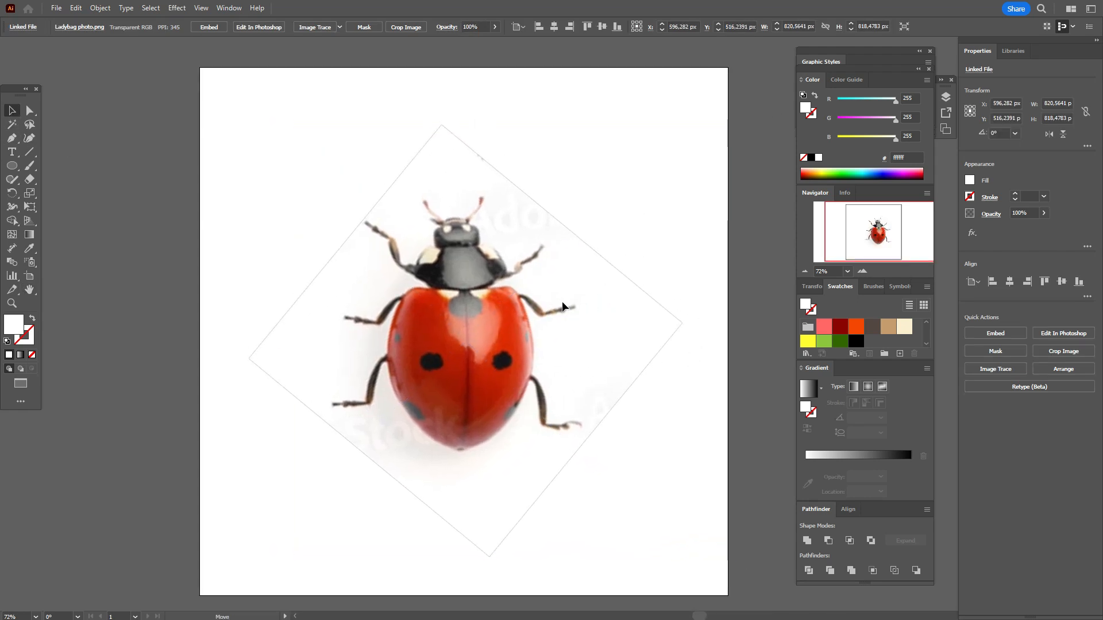
Step: Lock the placed ladybug photo inside Layer 1 and clear the selection
{"action": "left_click", "coordinate": [945, 97]}
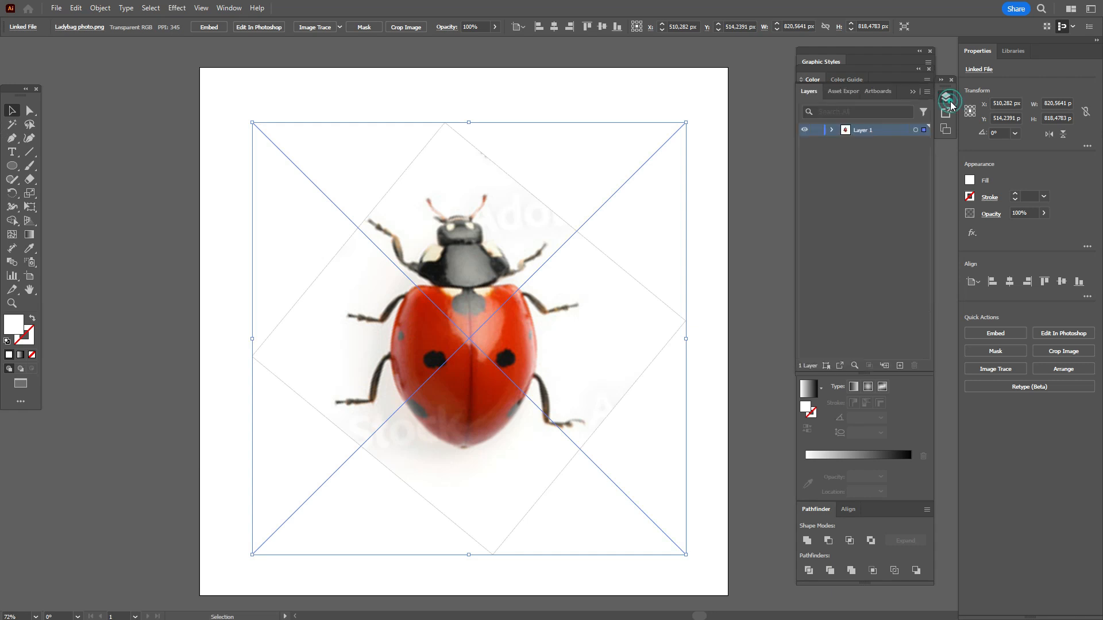
{"action": "left_click", "coordinate": [832, 131]}
{"action": "left_click", "coordinate": [816, 142]}
{"action": "left_click", "coordinate": [750, 186]}
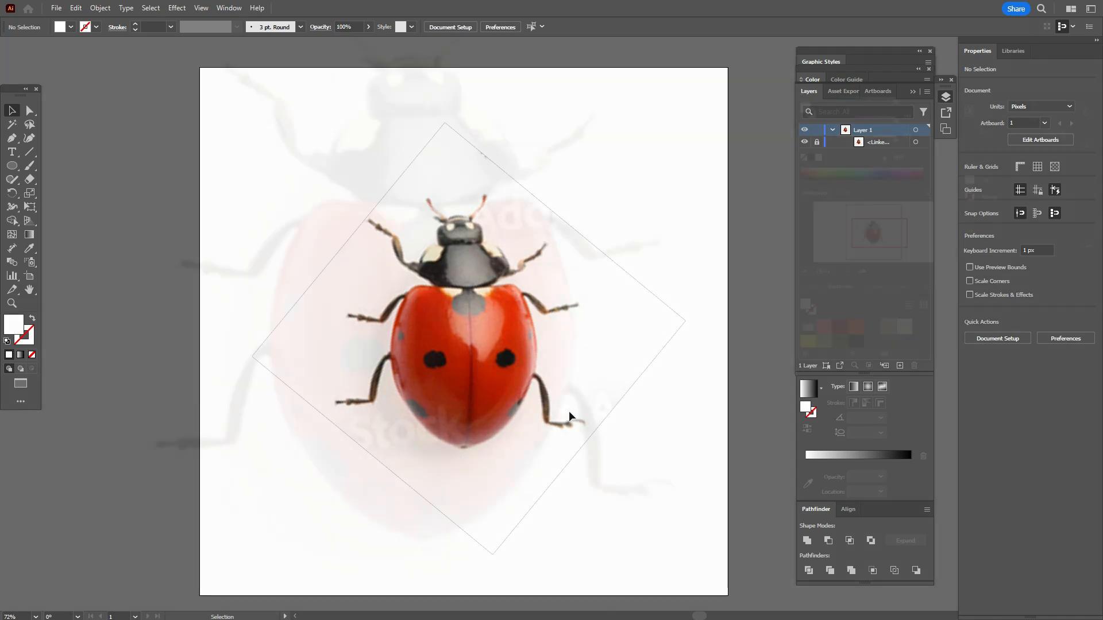
Step: Draw an ellipse about 287 by 320 px over the ladybug's red body, with an orange (F54605) outline and no fill
{"action": "left_click", "coordinate": [855, 327]}
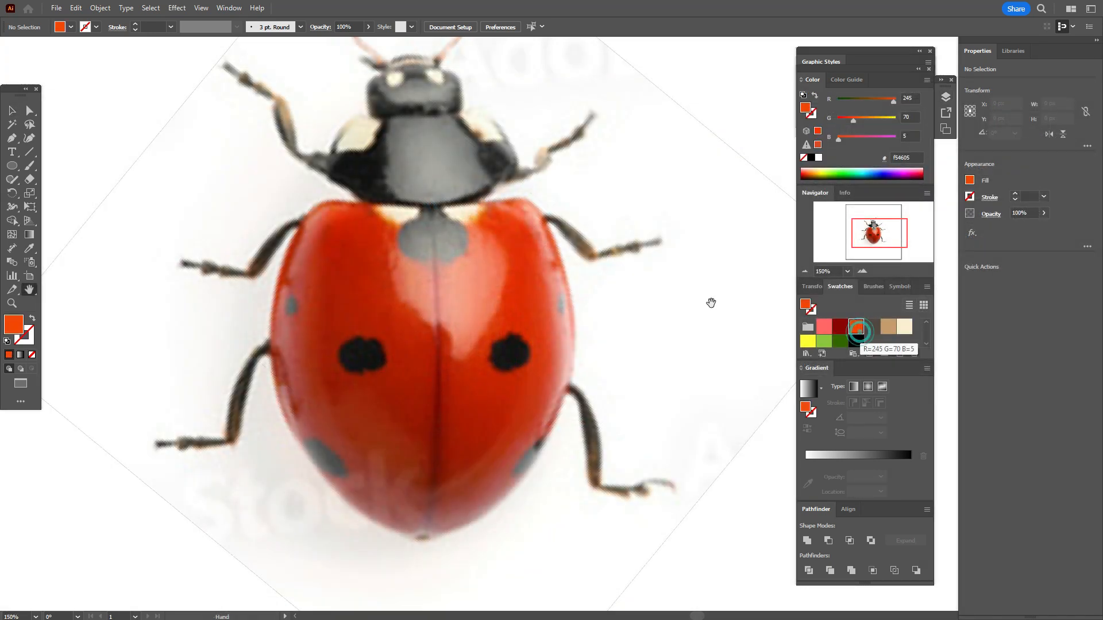
{"action": "left_click", "coordinate": [12, 166]}
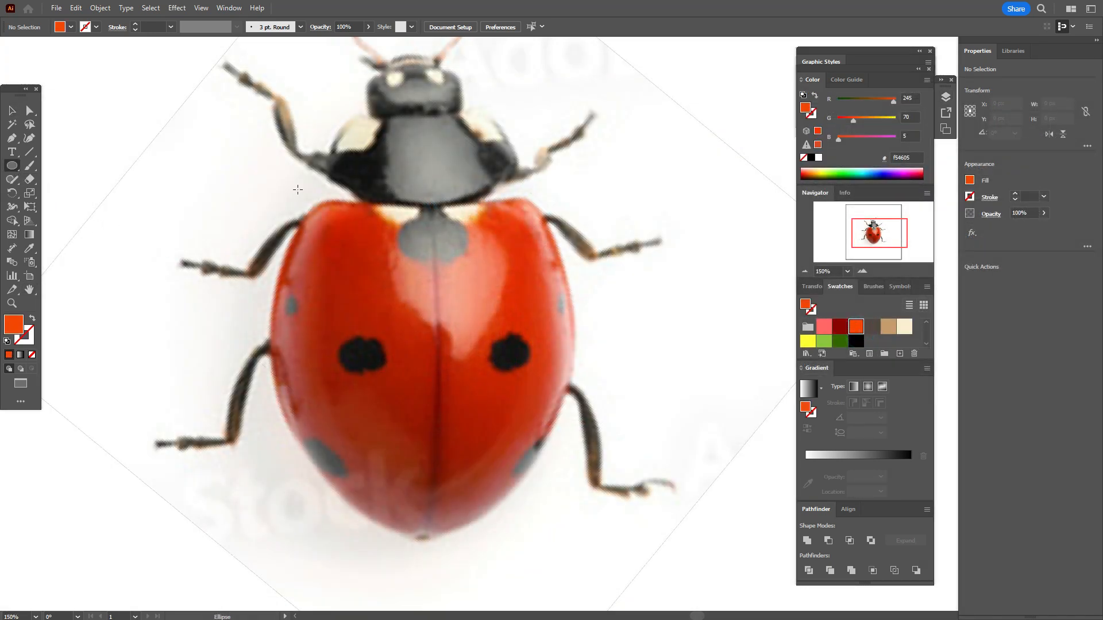
{"action": "left_click_drag", "start_coordinate": [261, 188], "coordinate": [577, 540]}
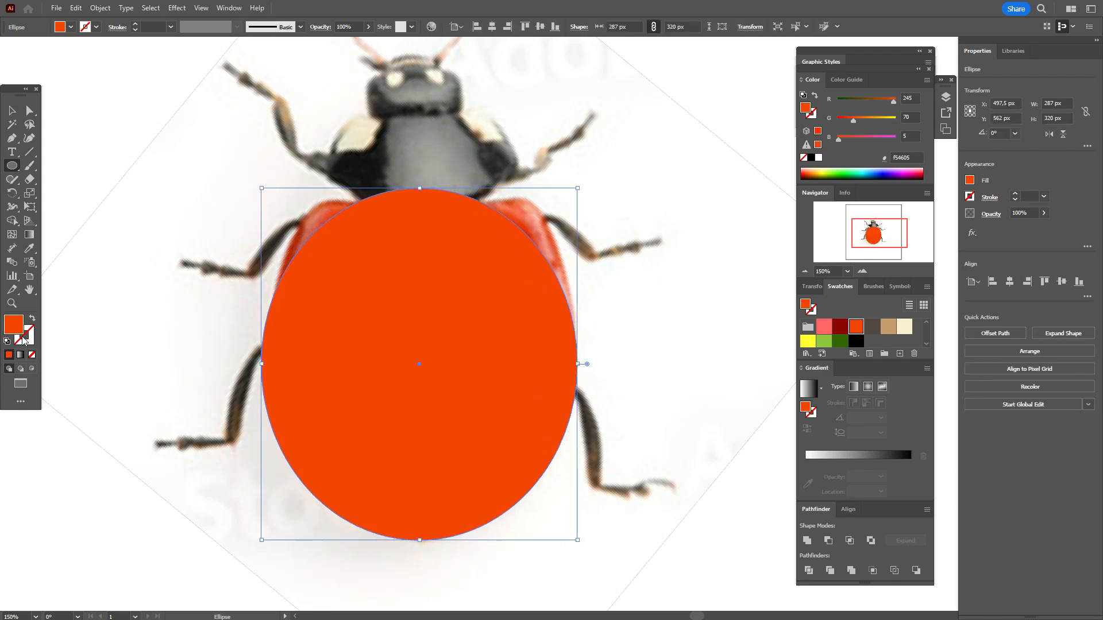
{"action": "left_click", "coordinate": [33, 318]}
Step: Stretch and shift the ellipse to about 277 by 382.5 px so its sides and lower end follow the red wing cases
{"action": "key", "text": "v"}
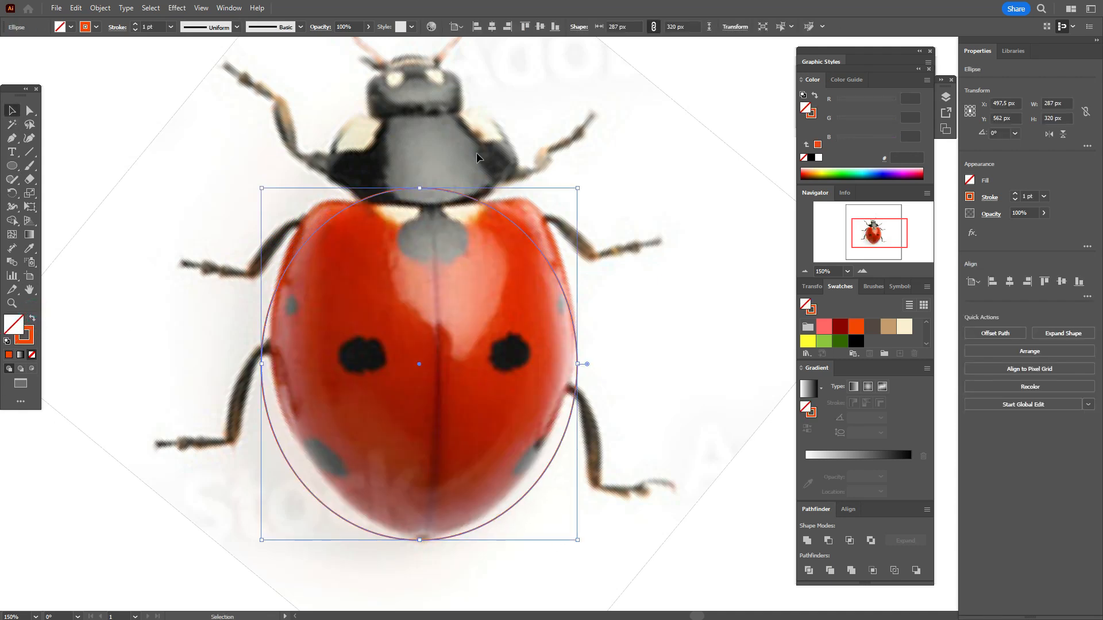
{"action": "left_click_drag", "start_coordinate": [422, 189], "coordinate": [420, 119]}
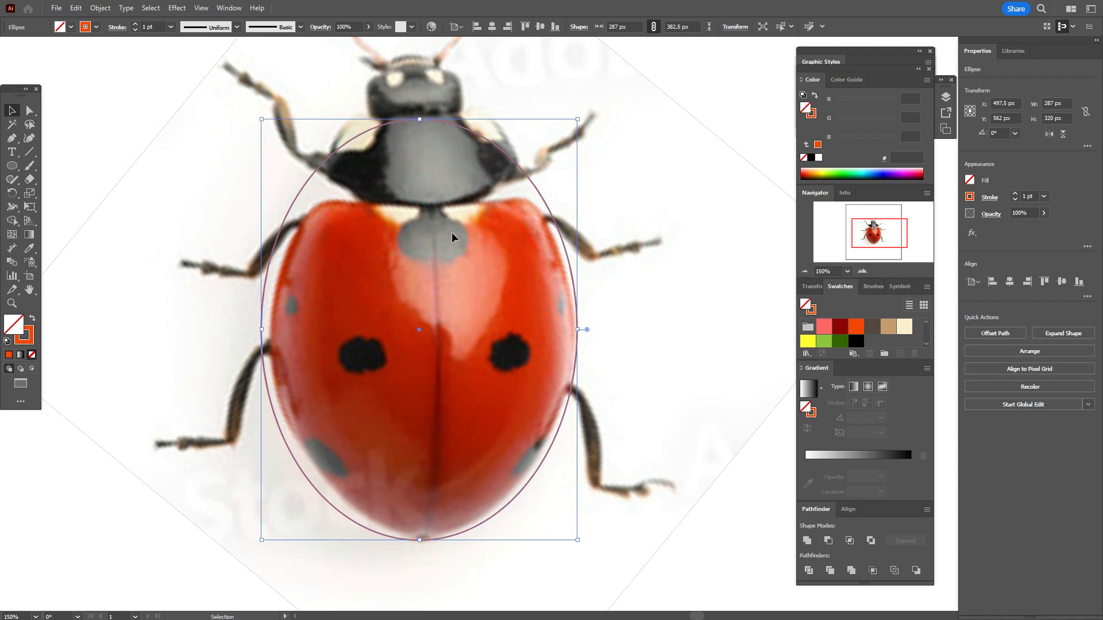
{"action": "left_click_drag", "start_coordinate": [547, 452], "coordinate": [546, 447]}
{"action": "left_click_drag", "start_coordinate": [261, 324], "coordinate": [271, 324]}
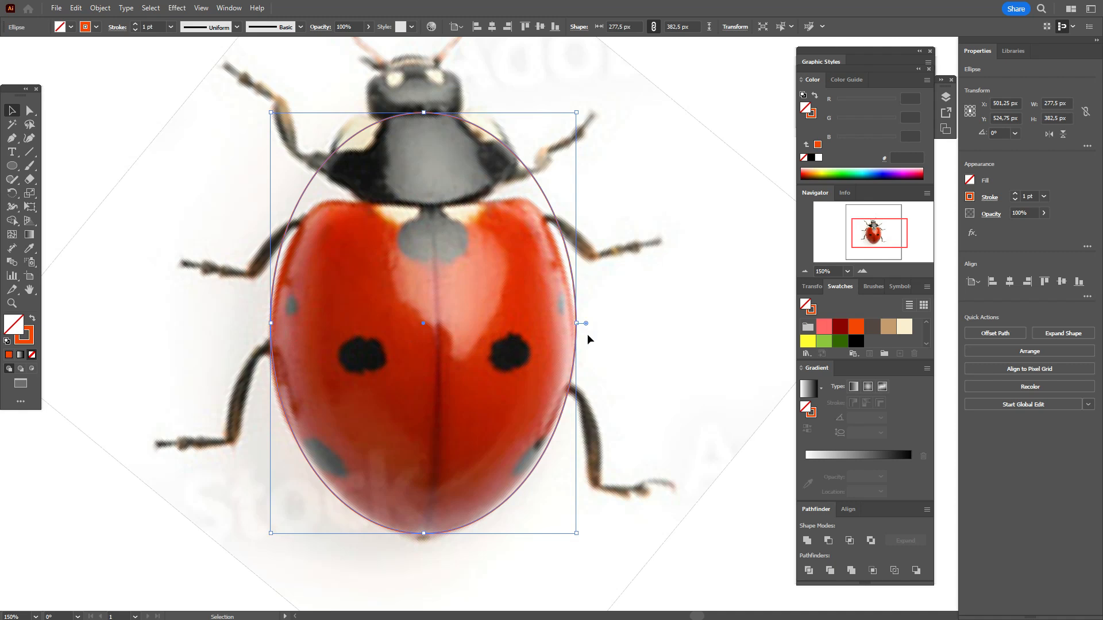
{"action": "left_click_drag", "start_coordinate": [576, 324], "coordinate": [578, 325]}
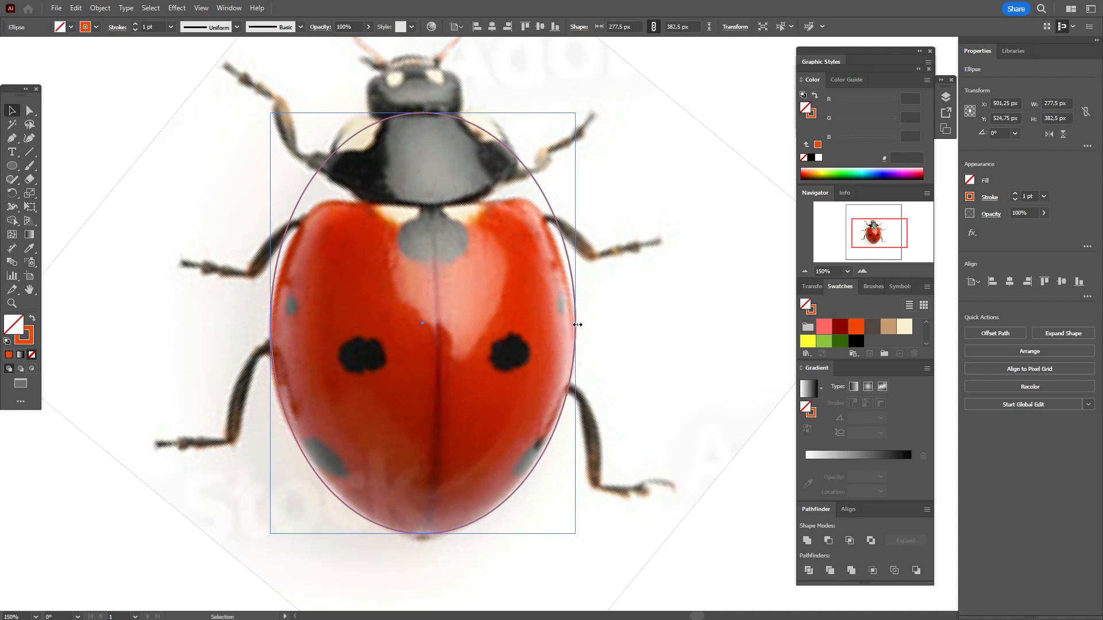
Step: Lower the ellipse's top anchor to the front of the wing cases and add an anchor point on each side of it
{"action": "left_click", "coordinate": [29, 111]}
{"action": "left_click_drag", "start_coordinate": [422, 114], "coordinate": [422, 184]}
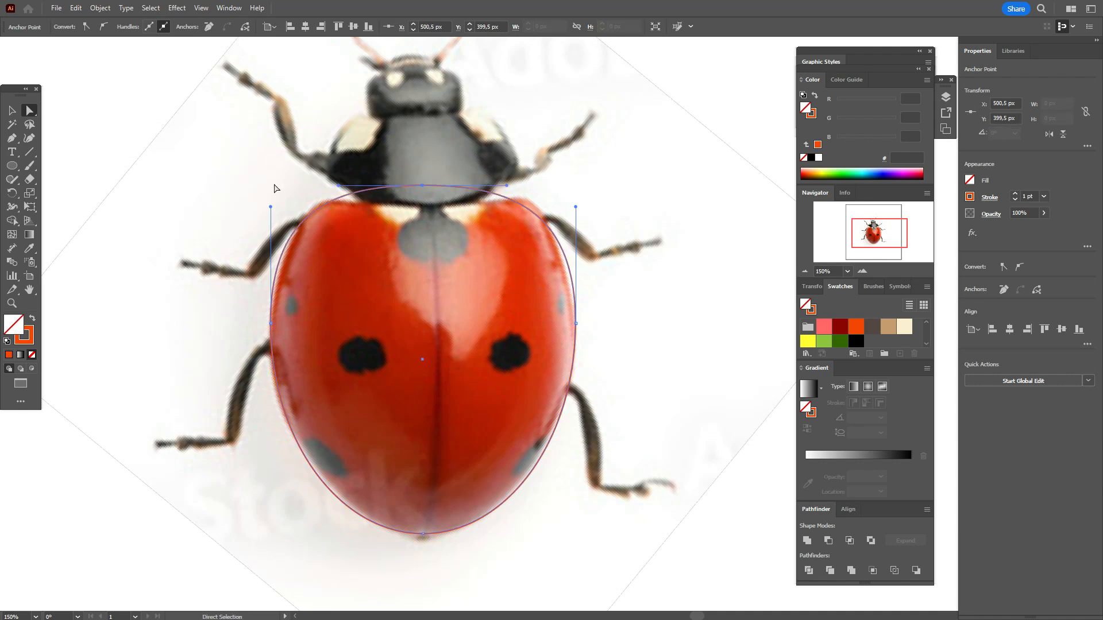
{"action": "left_click_drag", "start_coordinate": [12, 137], "coordinate": [52, 152]}
{"action": "left_click", "coordinate": [363, 190]}
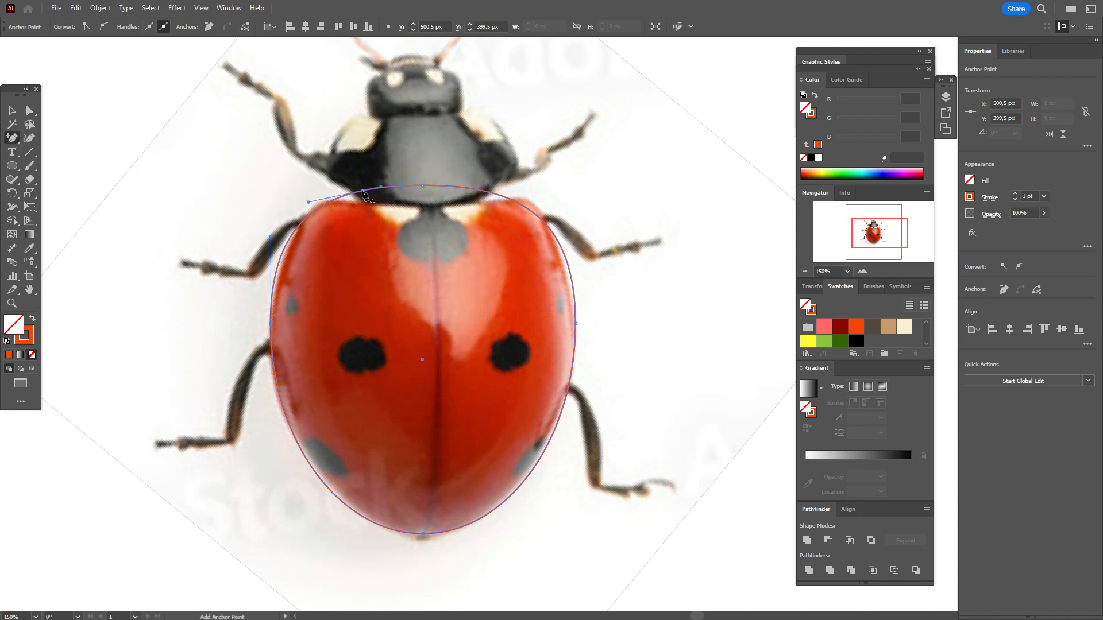
{"action": "left_click", "coordinate": [466, 189]}
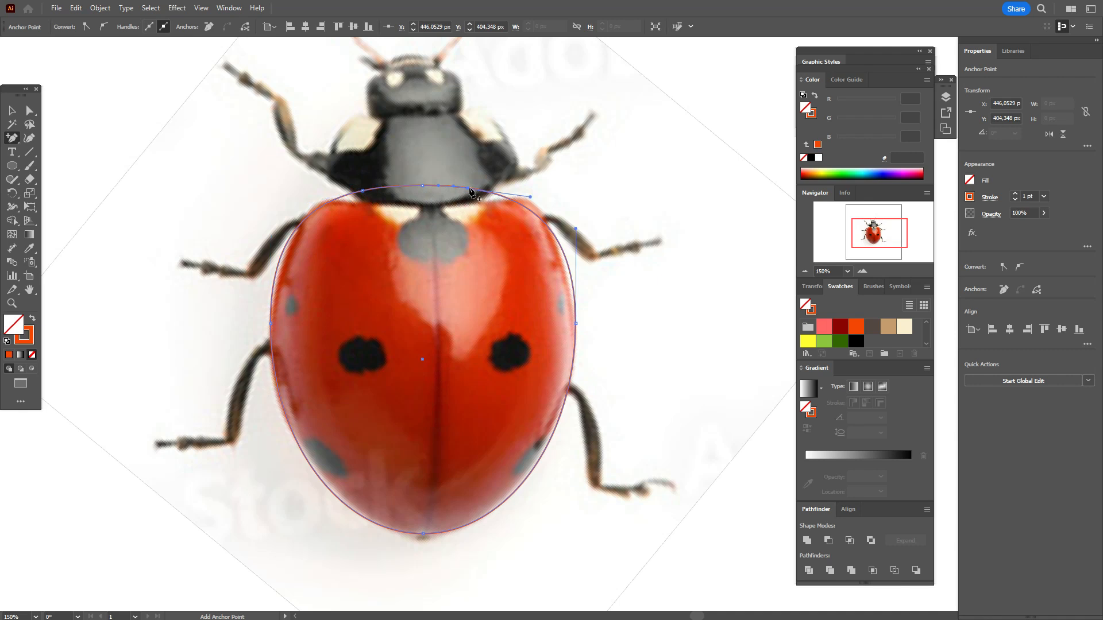
Step: Dip the top middle anchor into the notch between the wing cases and spread the two neighbouring anchors outward to their shoulders
{"action": "left_click", "coordinate": [27, 110]}
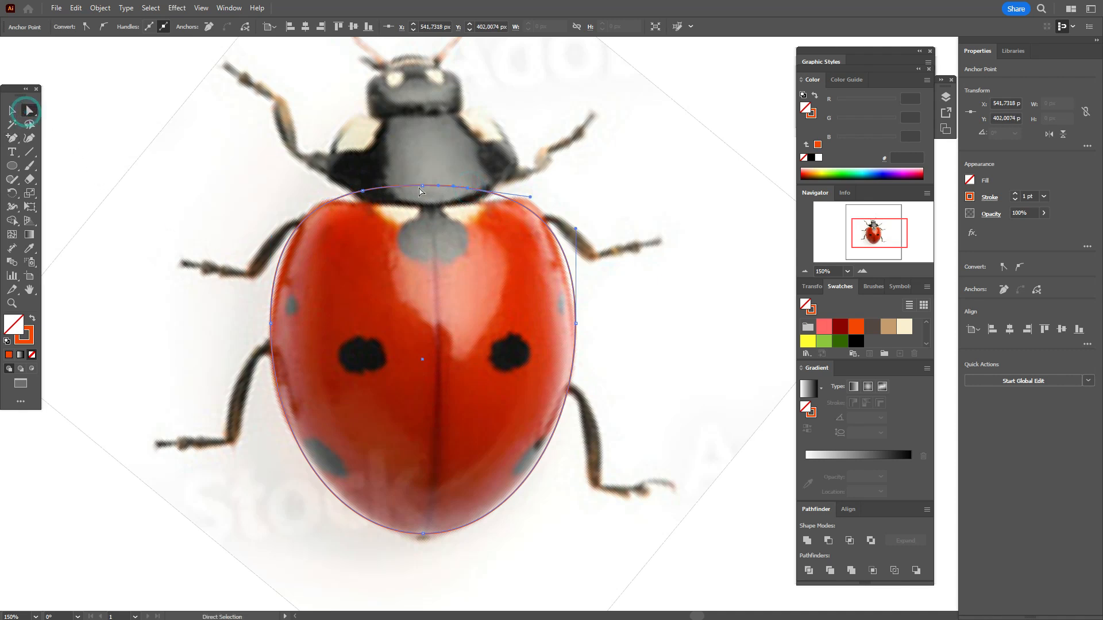
{"action": "left_click_drag", "start_coordinate": [423, 188], "coordinate": [494, 196]}
{"action": "left_click", "coordinate": [468, 189]}
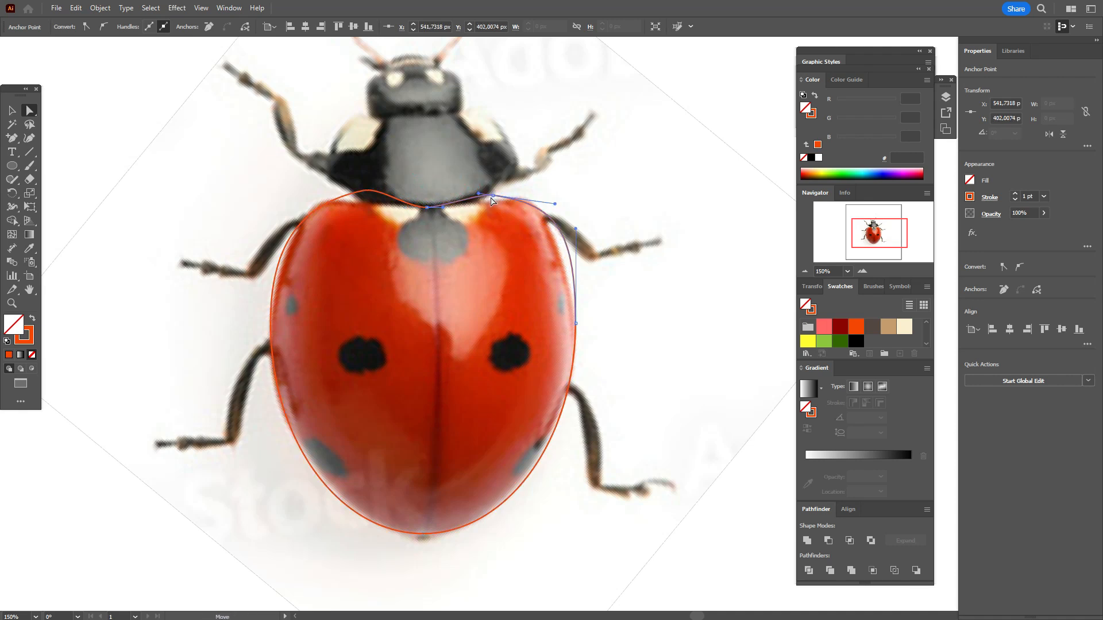
{"action": "left_click_drag", "start_coordinate": [363, 193], "coordinate": [344, 195]}
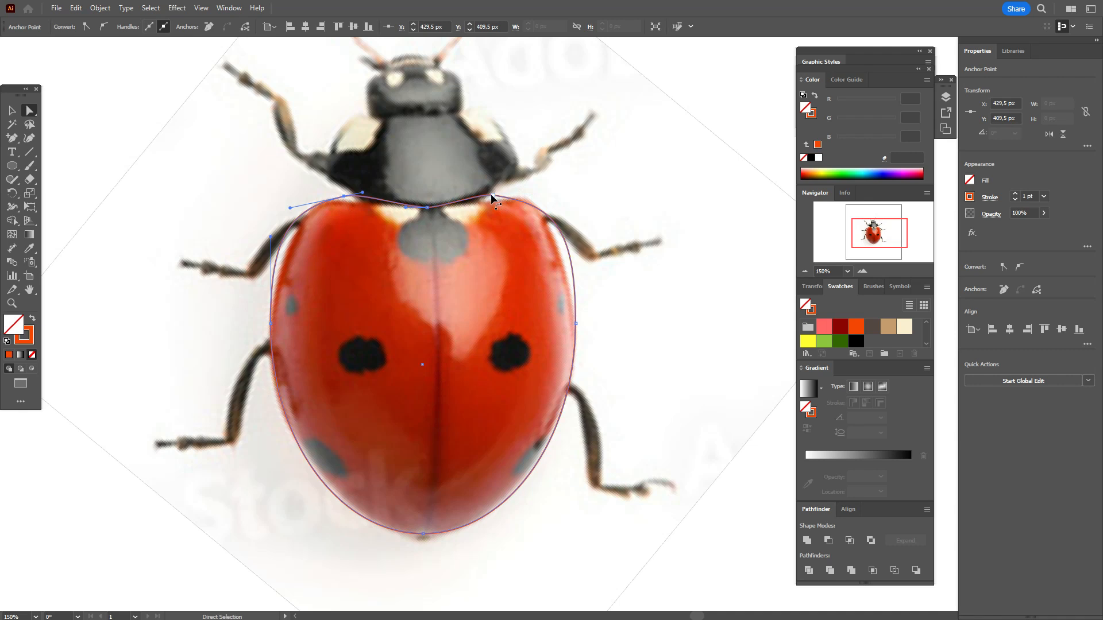
{"action": "left_click_drag", "start_coordinate": [491, 195], "coordinate": [498, 195]}
Step: Adjust the side anchors and the bottom anchor of the body outline to match the edges of the red wing cases
{"action": "mouse_move", "coordinate": [576, 323]}
{"action": "left_mouse_down"}
{"action": "mouse_move", "coordinate": [574, 339]}
{"action": "mouse_move", "coordinate": [572, 330]}
{"action": "left_mouse_up"}
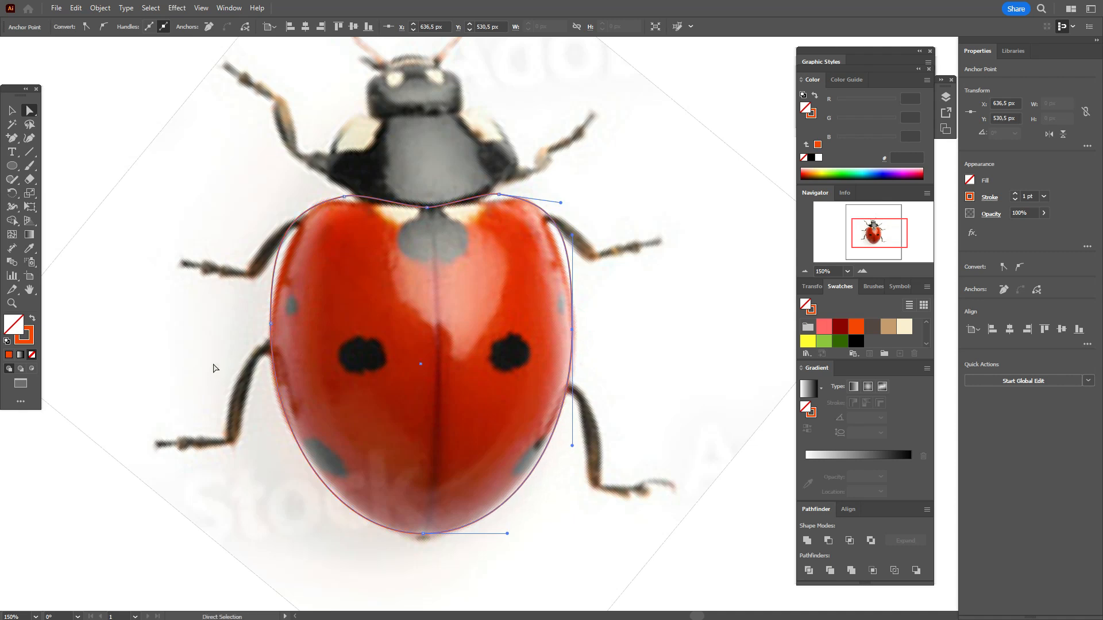
{"action": "left_click_drag", "start_coordinate": [271, 322], "coordinate": [271, 334]}
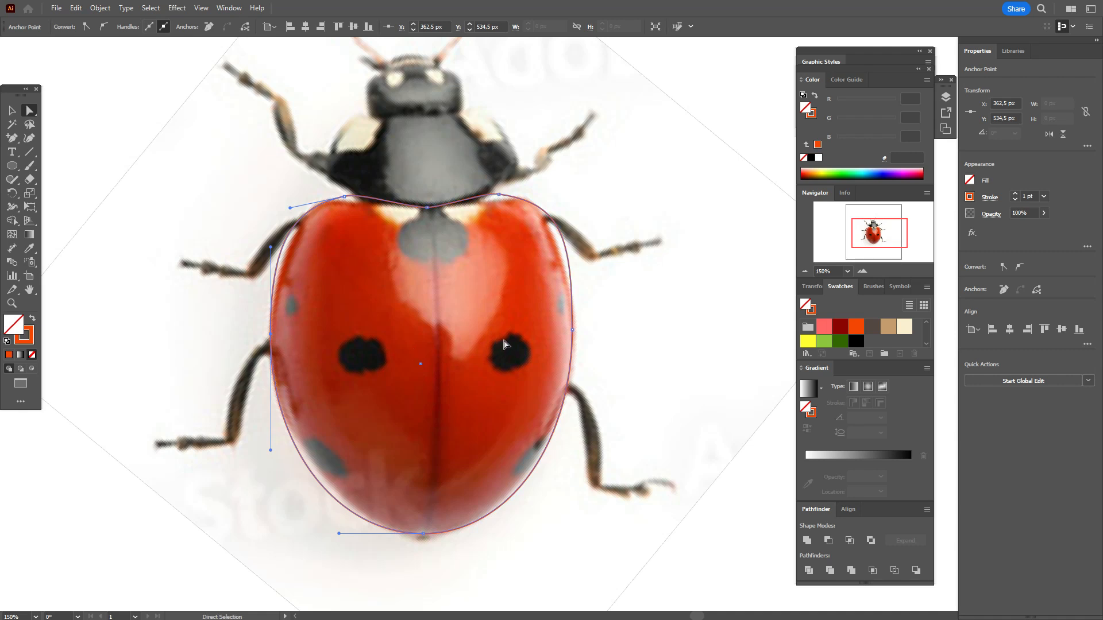
{"action": "left_click_drag", "start_coordinate": [574, 331], "coordinate": [577, 333]}
{"action": "left_click_drag", "start_coordinate": [428, 535], "coordinate": [425, 539]}
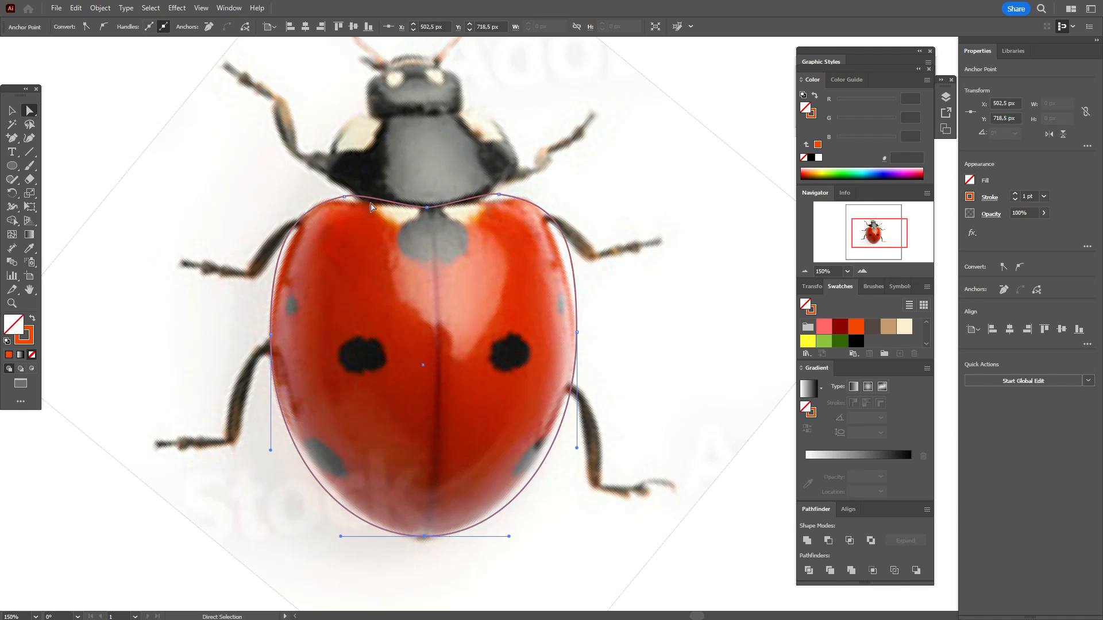
Step: Nudge the two shoulder anchors of the body outline slightly outward and deselect the path
{"action": "left_click", "coordinate": [344, 197]}
{"action": "left_click_drag", "start_coordinate": [338, 199], "coordinate": [339, 198]}
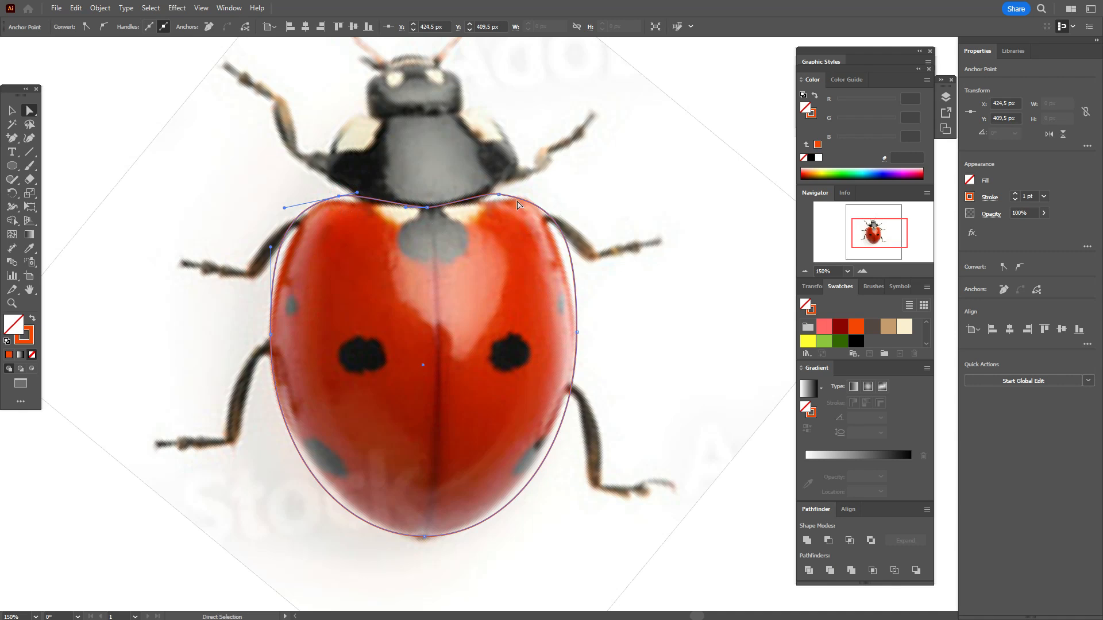
{"action": "left_click", "coordinate": [500, 195]}
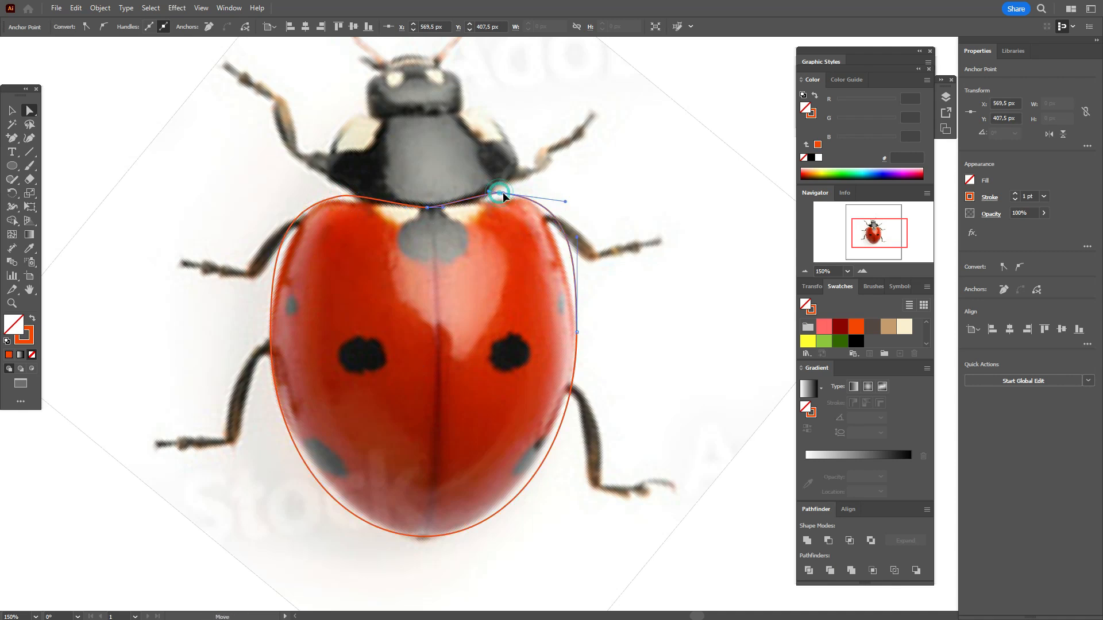
{"action": "left_click_drag", "start_coordinate": [504, 197], "coordinate": [507, 197]}
{"action": "left_click", "coordinate": [11, 110]}
{"action": "left_click", "coordinate": [85, 114]}
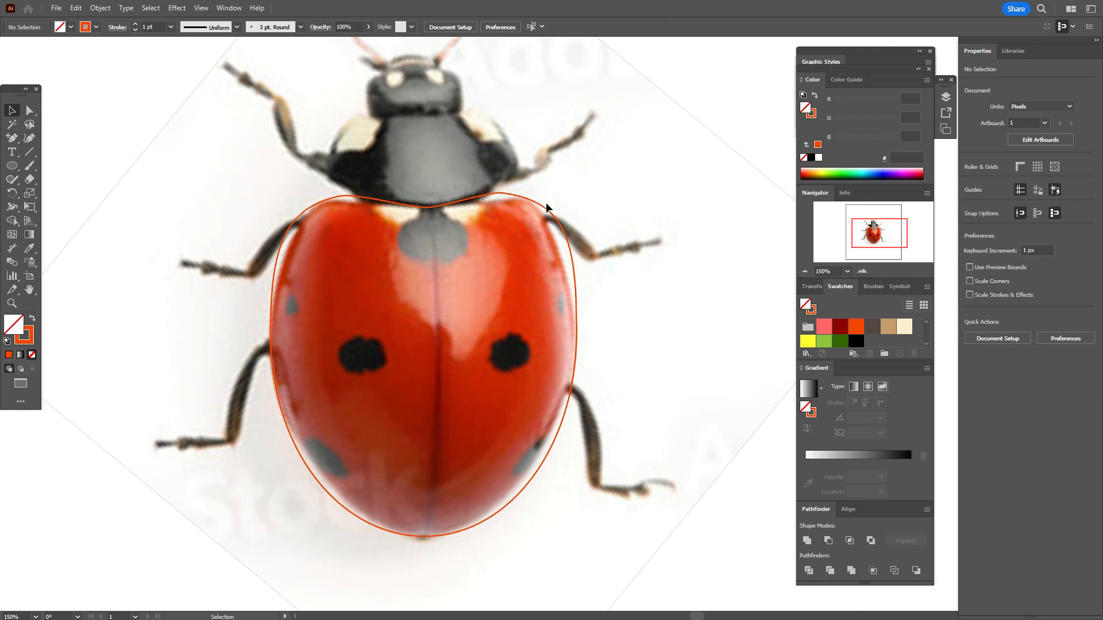
Step: Trace the black thorax between head and wing cases with the Pen tool as a closed curved outline with two upper corners
{"action": "left_click", "coordinate": [546, 209]}
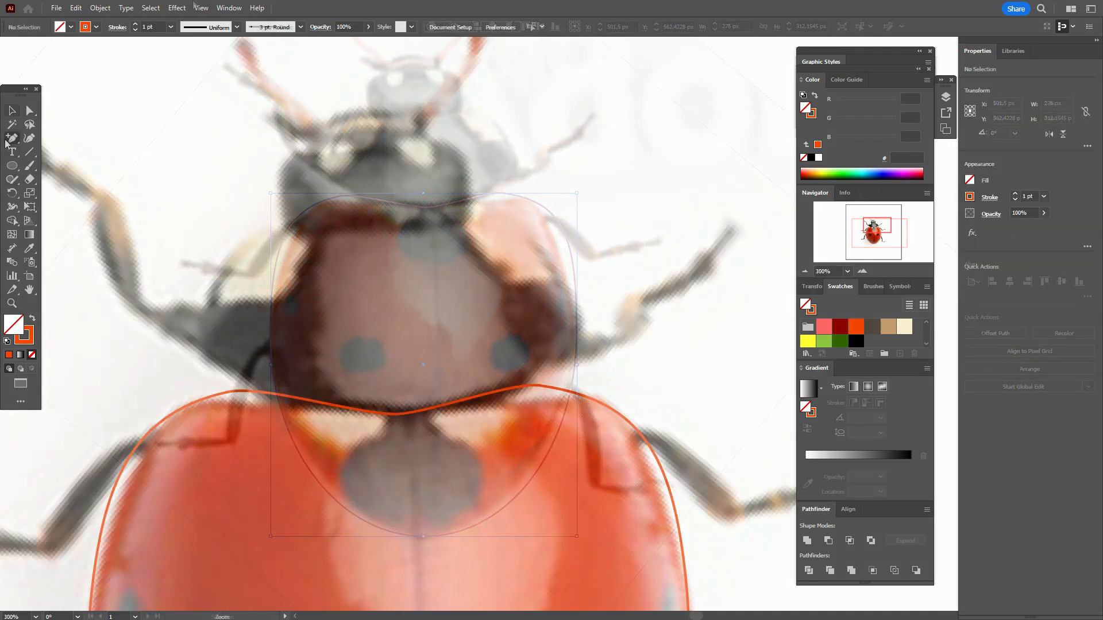
{"action": "left_click_drag", "start_coordinate": [6, 142], "coordinate": [56, 145]}
{"action": "left_click_drag", "start_coordinate": [254, 225], "coordinate": [206, 370]}
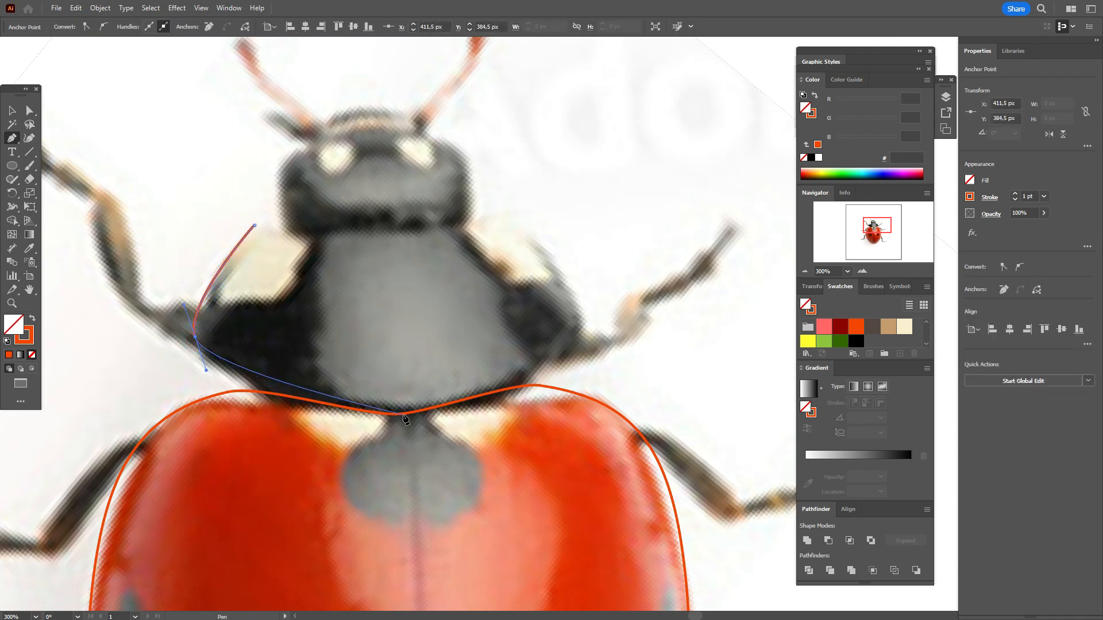
{"action": "left_click_drag", "start_coordinate": [399, 415], "coordinate": [477, 400]}
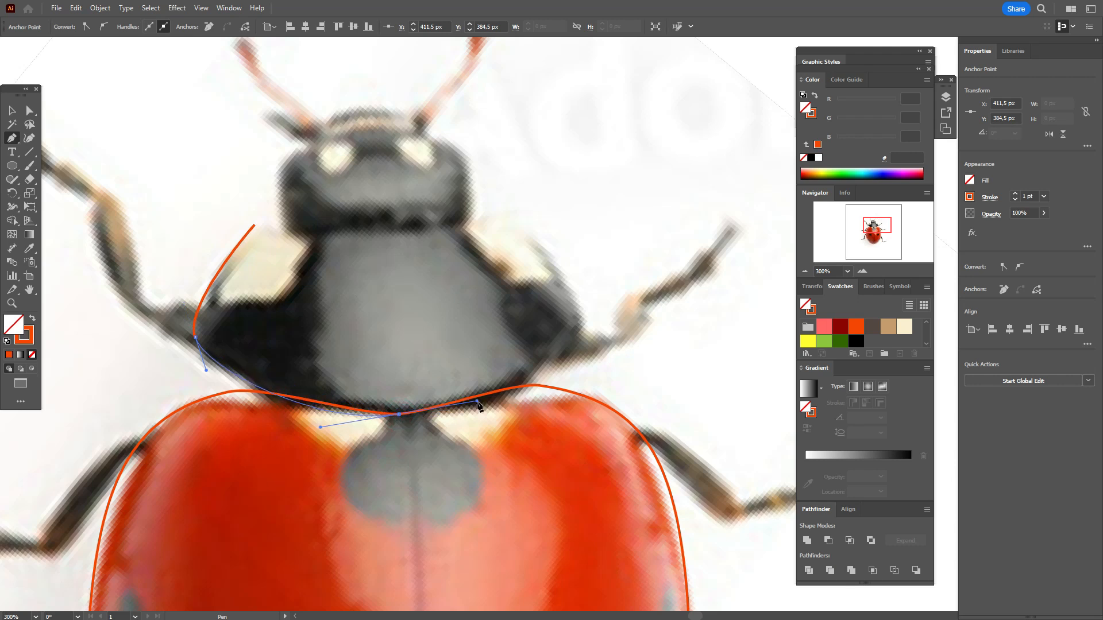
{"action": "left_click_drag", "start_coordinate": [580, 310], "coordinate": [596, 234]}
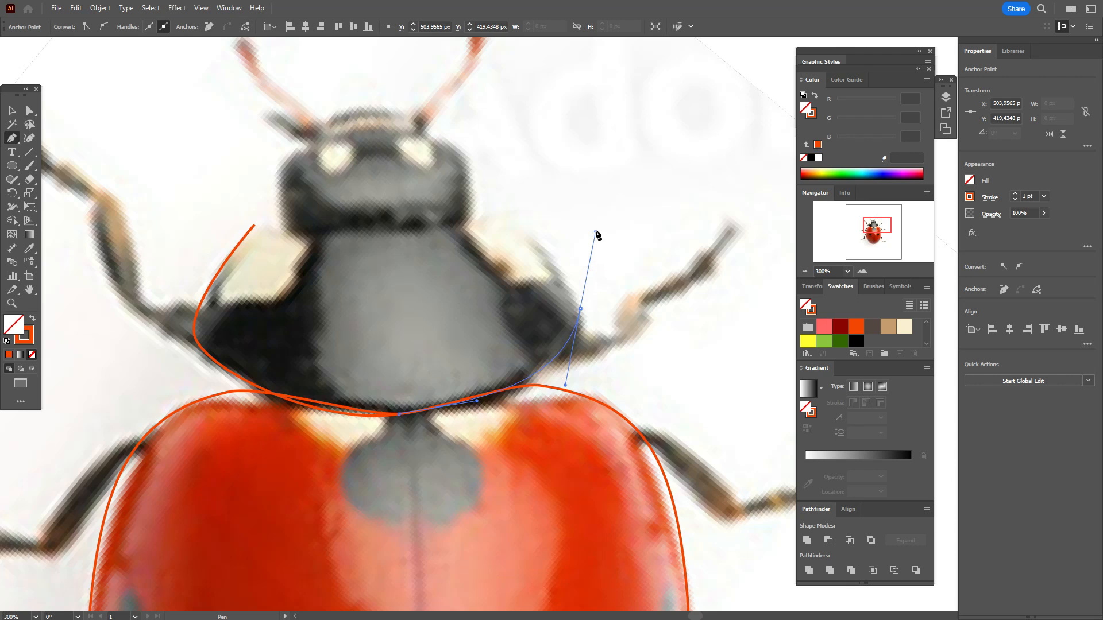
{"action": "left_click", "coordinate": [580, 310]}
{"action": "left_click_drag", "start_coordinate": [509, 212], "coordinate": [466, 191]}
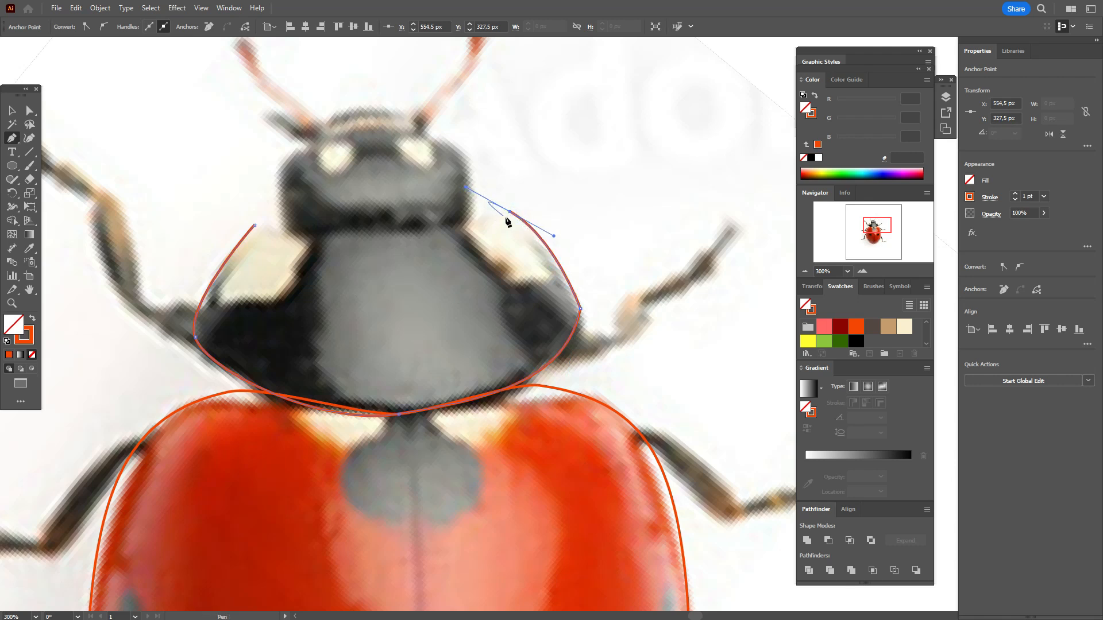
{"action": "left_click", "coordinate": [509, 212]}
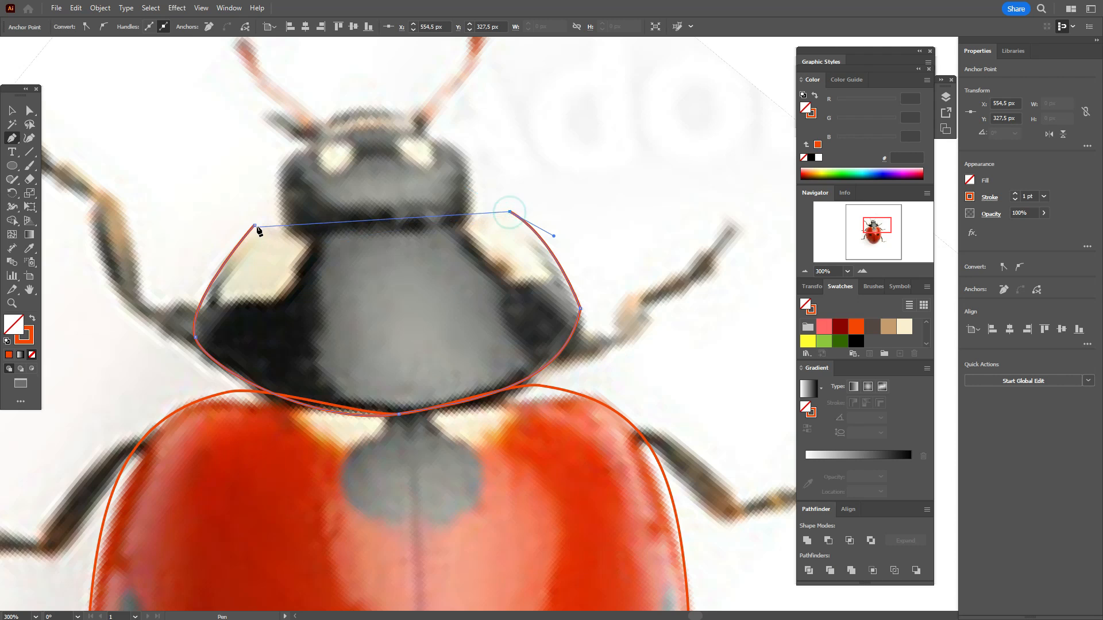
{"action": "left_click", "coordinate": [254, 226]}
{"action": "left_click_drag", "start_coordinate": [160, 167], "coordinate": [115, 191]}
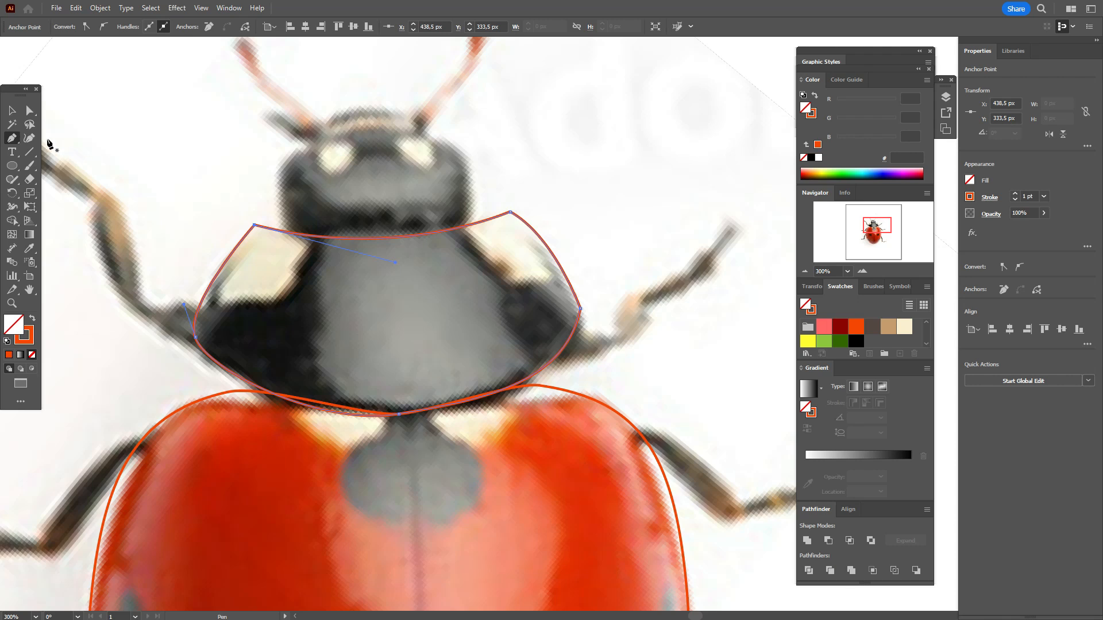
{"action": "left_click", "coordinate": [30, 110]}
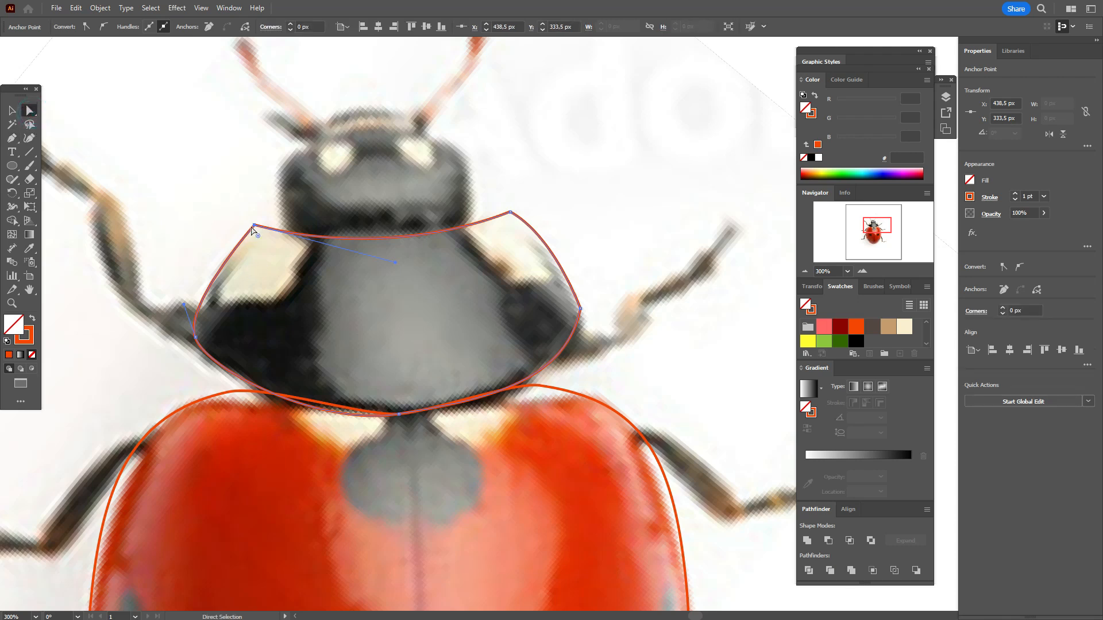
Step: Adjust the two upper corners of the thorax outline and round them, about 21 px at the left corner and 16.5 px at the right
{"action": "left_click_drag", "start_coordinate": [254, 224], "coordinate": [258, 222]}
{"action": "left_click_drag", "start_coordinate": [511, 213], "coordinate": [501, 256]}
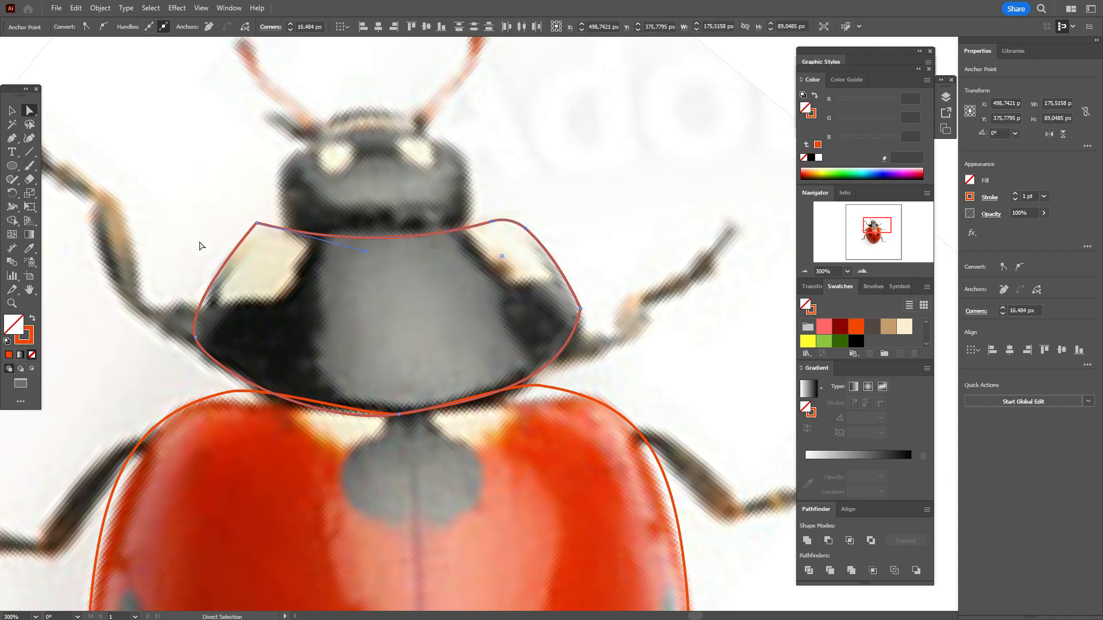
{"action": "left_click", "coordinate": [257, 223]}
{"action": "left_click_drag", "start_coordinate": [256, 231], "coordinate": [269, 244]}
Step: Round the right side corner of the thorax outline to a radius of about 19.7 px and deselect the path
{"action": "left_click", "coordinate": [580, 309]}
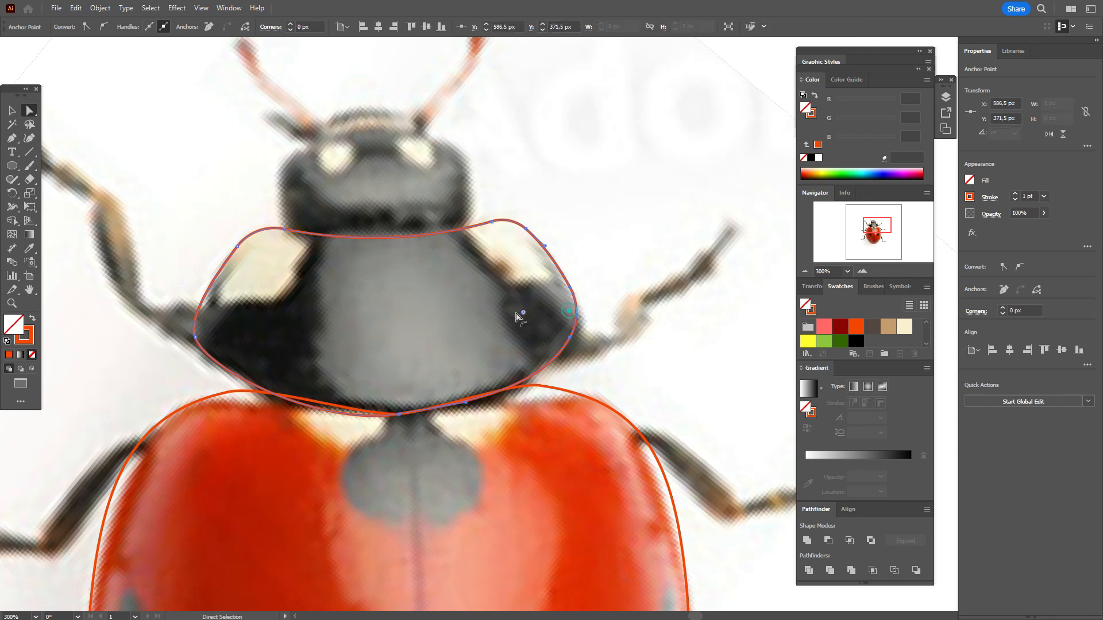
{"action": "left_click_drag", "start_coordinate": [534, 312], "coordinate": [533, 312]}
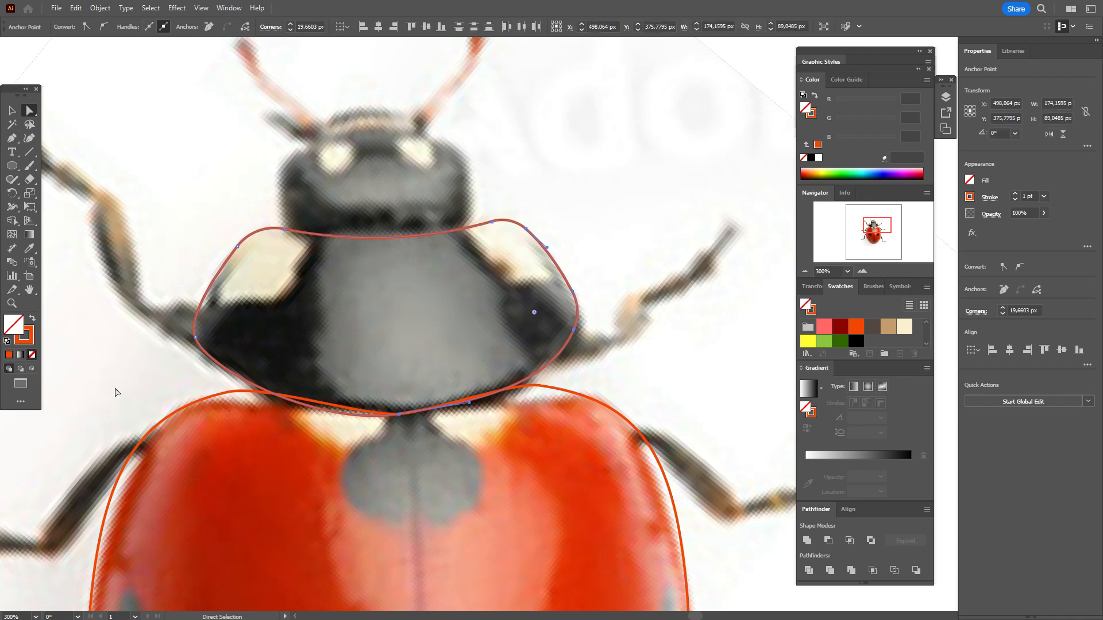
{"action": "left_click", "coordinate": [168, 254]}
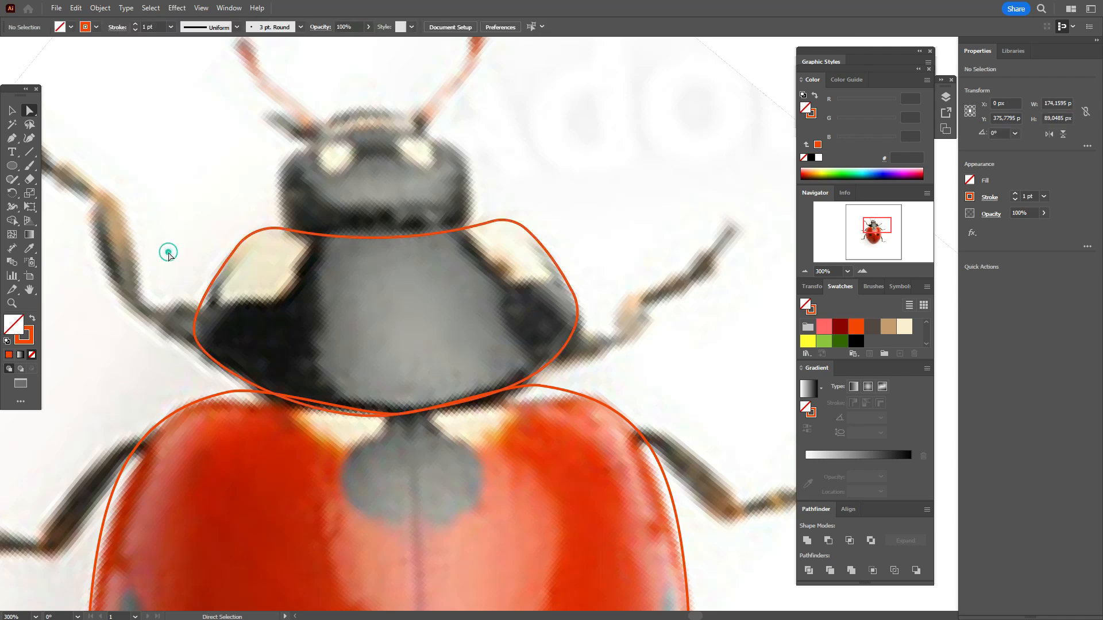
Step: Draw an 89 × 61 px rectangle over the ladybug's head, with its lower edge overlapping the thorax outline
{"action": "scroll", "coordinate": [417, 420], "scroll_direction": "up", "scroll_amount": 2}
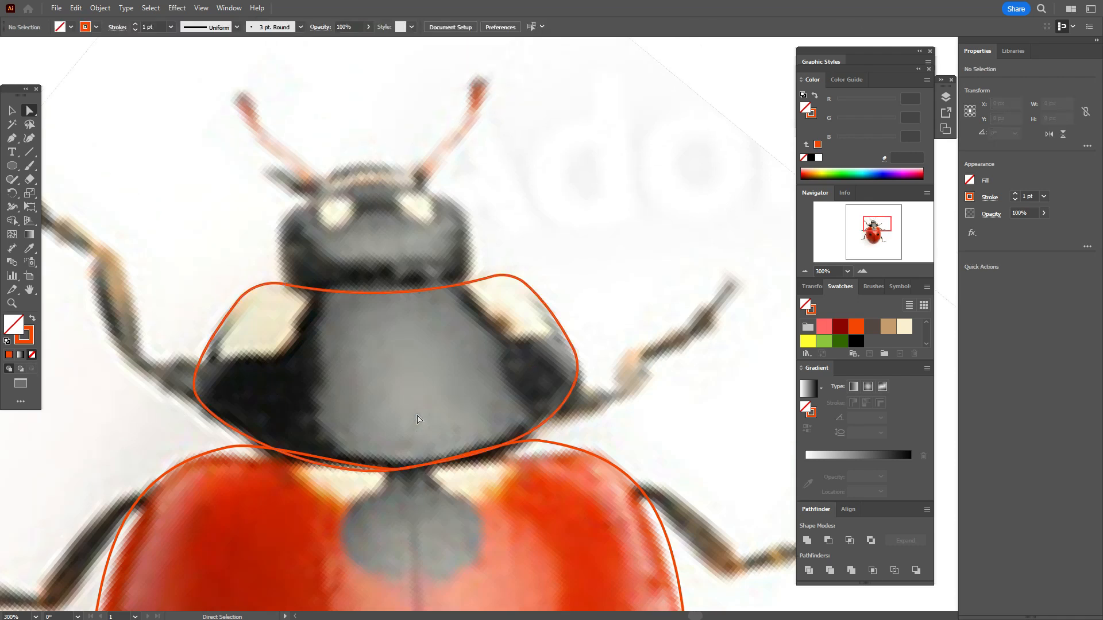
{"action": "left_click_drag", "start_coordinate": [8, 169], "coordinate": [51, 205]}
{"action": "left_click_drag", "start_coordinate": [279, 172], "coordinate": [475, 306]}
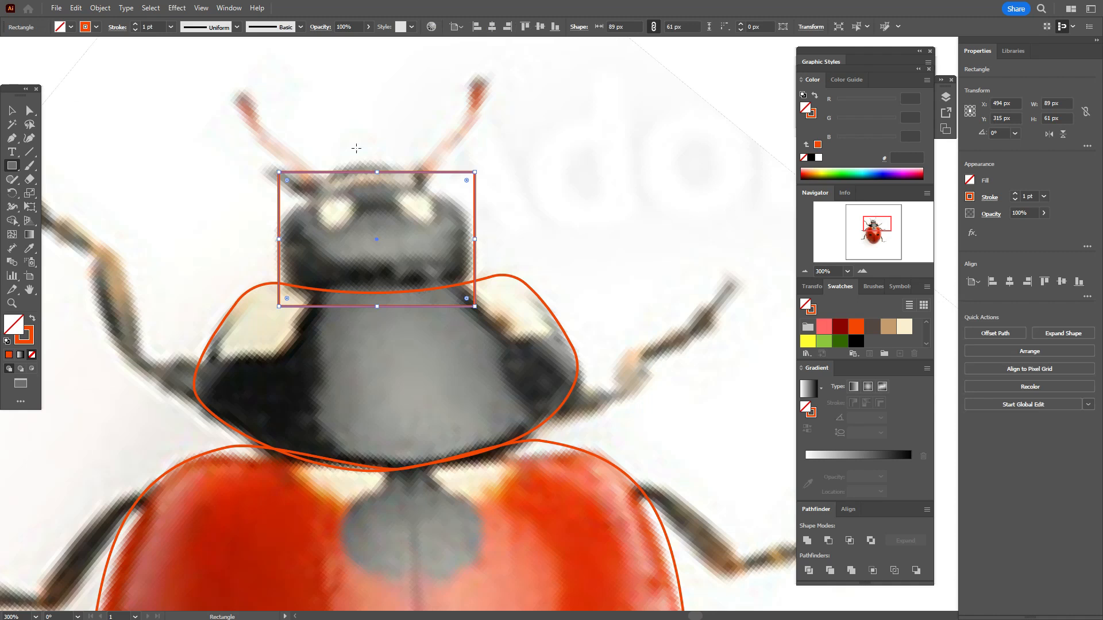
Step: Round the two upper corners of the head rectangle to a radius of about 39 px and deselect it
{"action": "left_click", "coordinate": [30, 110]}
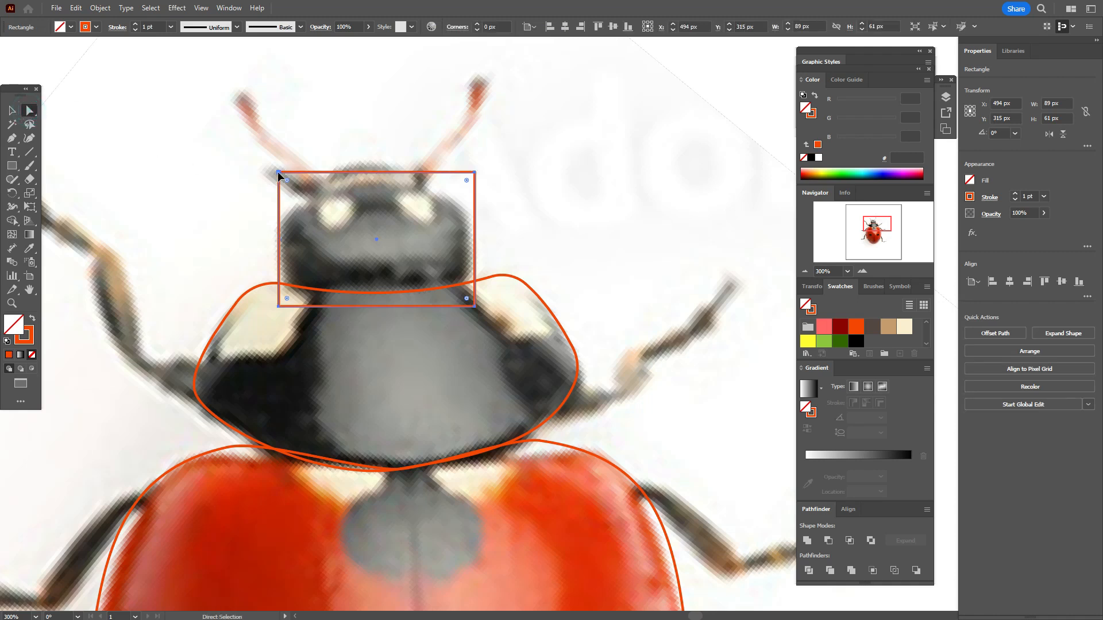
{"action": "left_click", "coordinate": [278, 171]}
{"action": "left_click", "coordinate": [475, 172], "text": "shift"}
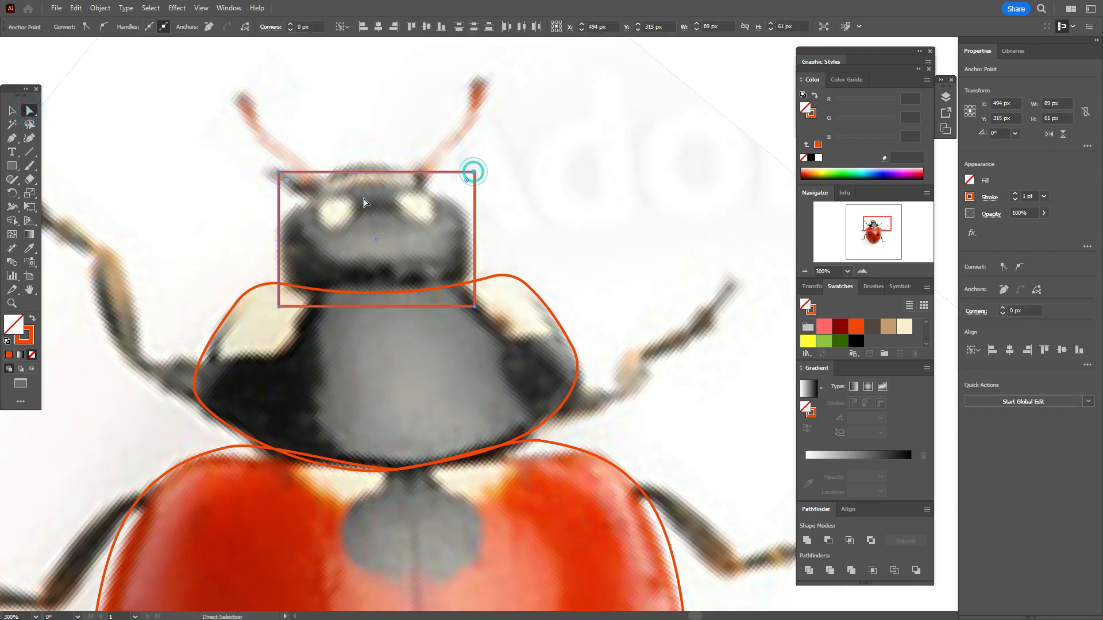
{"action": "left_click_drag", "start_coordinate": [290, 187], "coordinate": [372, 252]}
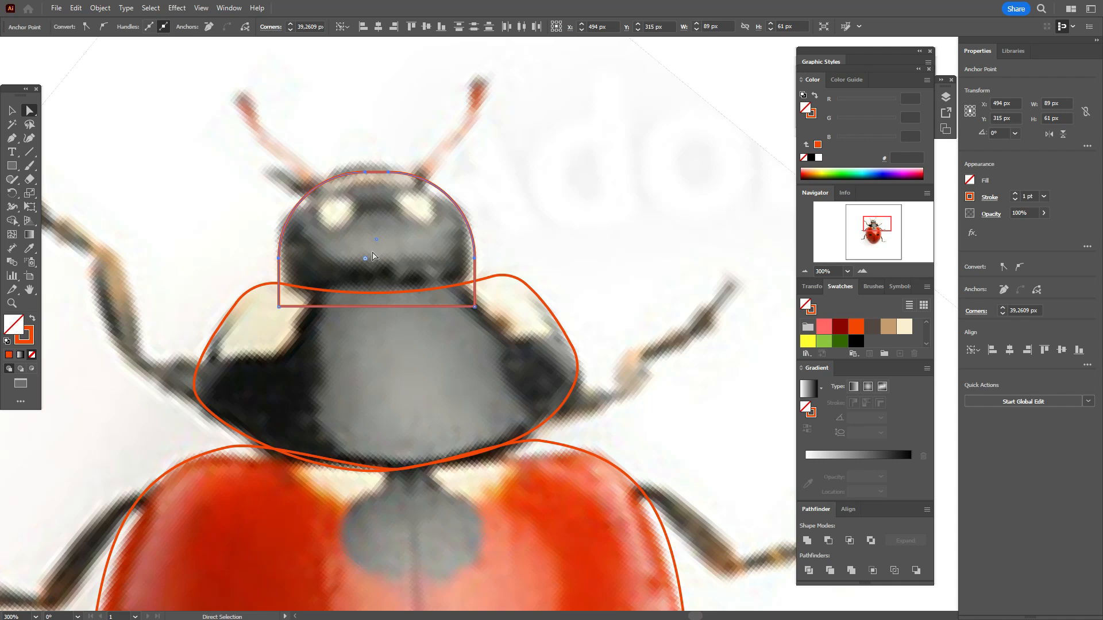
{"action": "left_click", "coordinate": [12, 111]}
{"action": "left_click", "coordinate": [73, 130]}
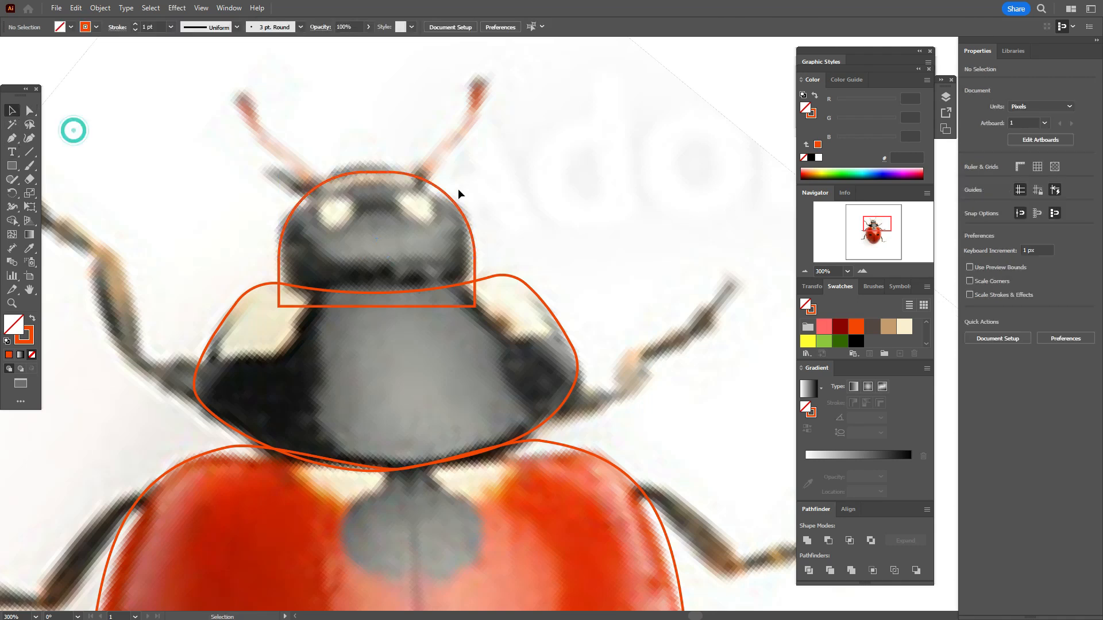
Step: Apply a vertical Bulge warp with a 19% bend to the rounded head shape
{"action": "left_click", "coordinate": [450, 198]}
{"action": "left_click", "coordinate": [177, 7]}
{"action": "mouse_move", "coordinate": [265, 156]}
{"action": "left_click", "coordinate": [345, 208]}
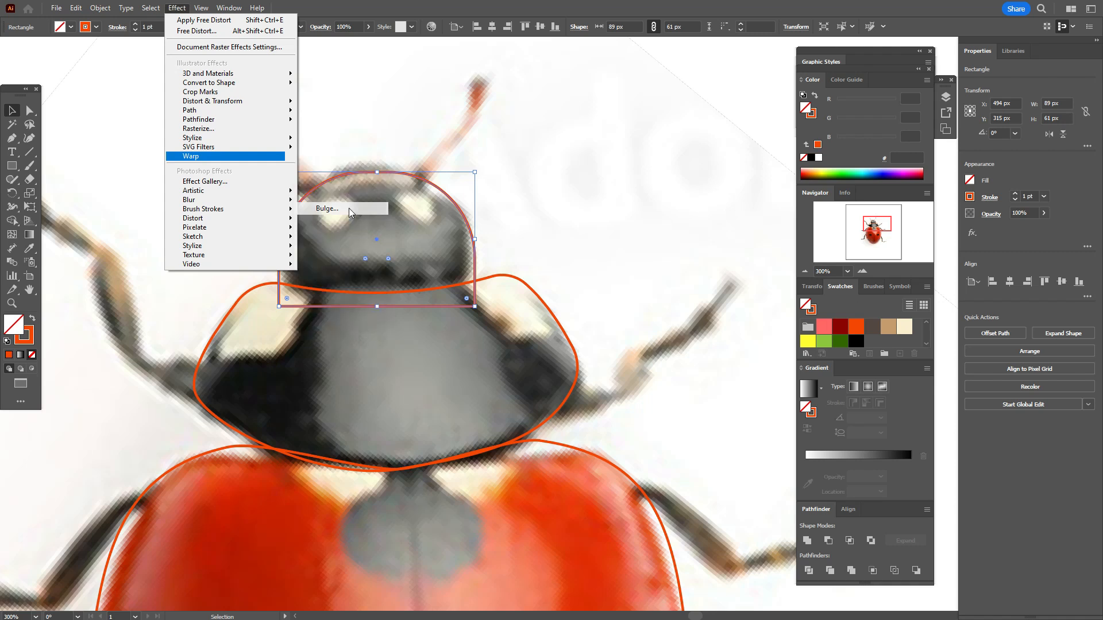
{"action": "left_click", "coordinate": [940, 272]}
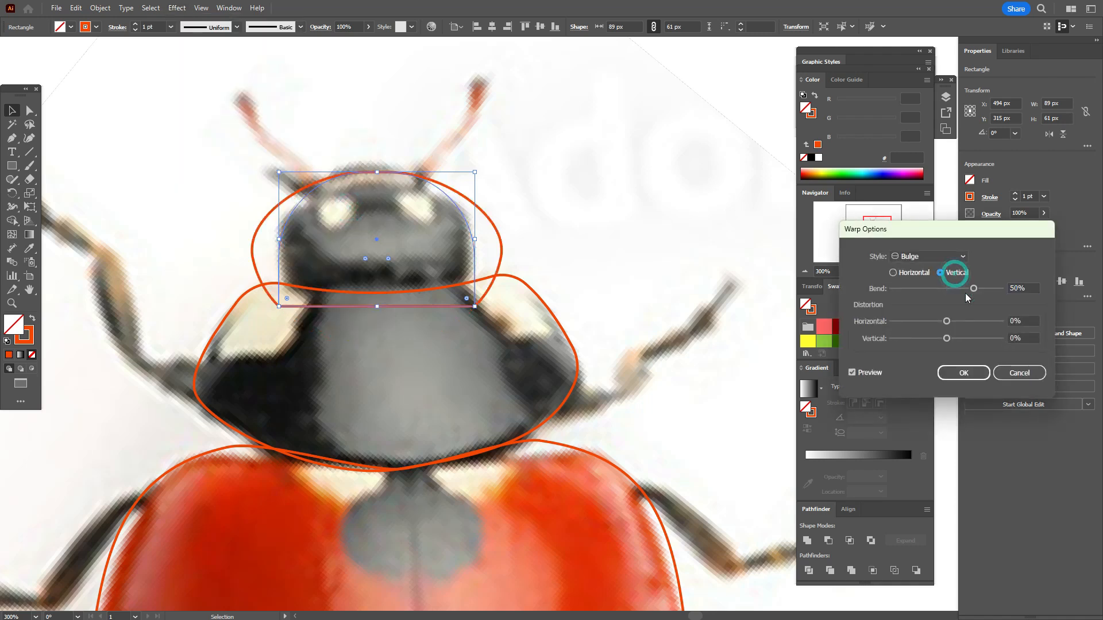
{"action": "left_click_drag", "start_coordinate": [972, 292], "coordinate": [958, 298]}
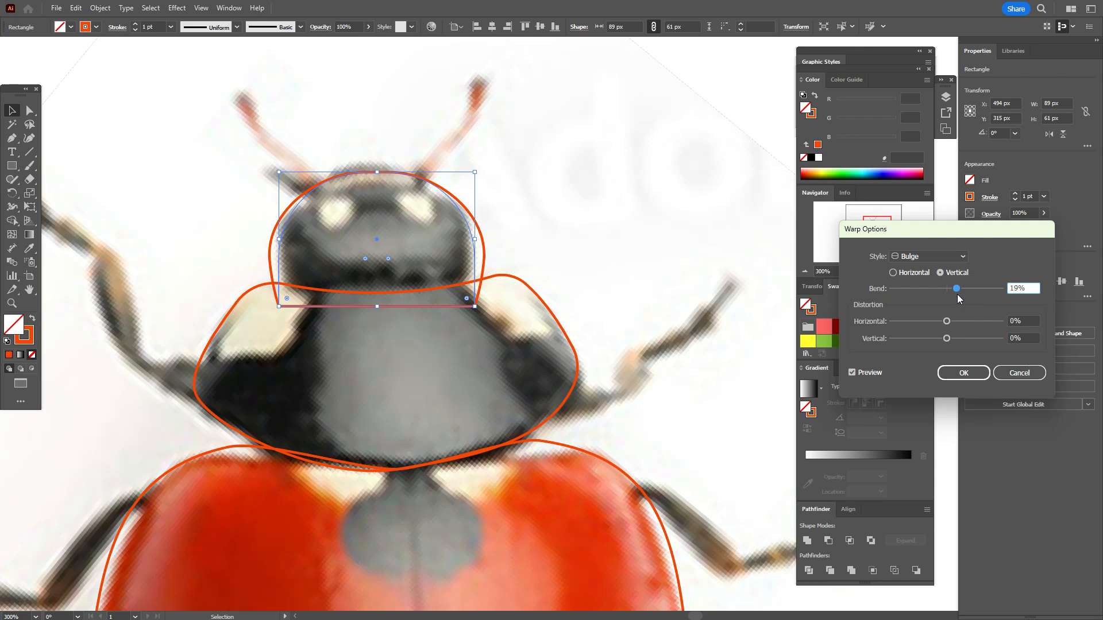
{"action": "left_click", "coordinate": [963, 373]}
Step: Expand the head shape's appearance and scale it down to about 57.5 px high, narrowing its right side to match the photographed head
{"action": "left_click", "coordinate": [100, 7]}
{"action": "left_click", "coordinate": [172, 170]}
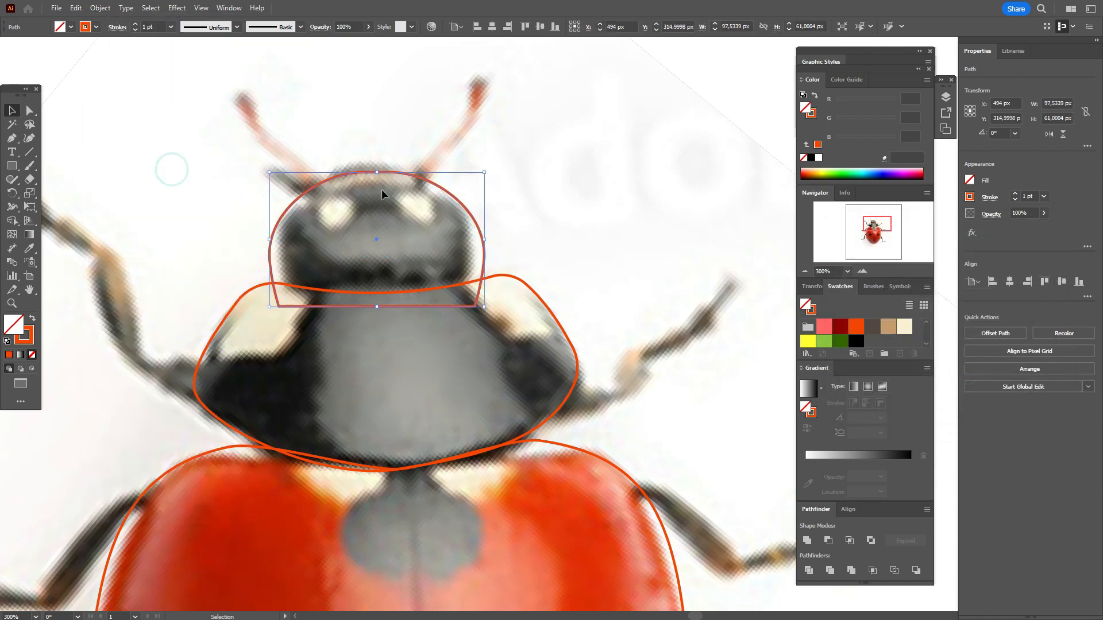
{"action": "left_click_drag", "start_coordinate": [377, 172], "coordinate": [377, 180], "text": "shift"}
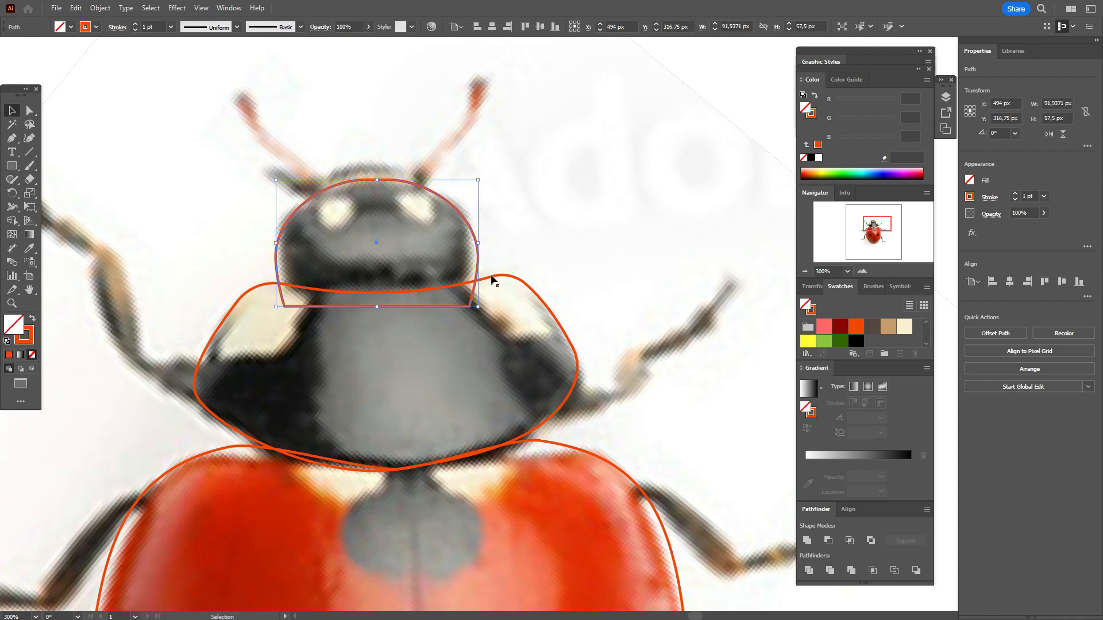
{"action": "left_click_drag", "start_coordinate": [481, 247], "coordinate": [474, 253]}
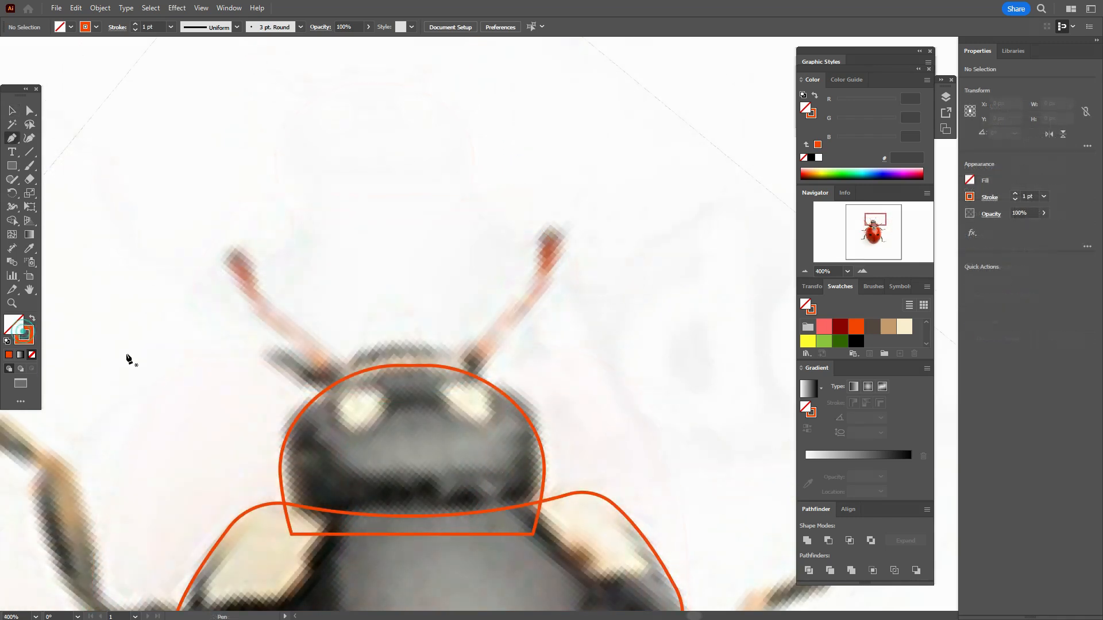
Step: Trace the right antenna with the Pen tool as one open curve about 39 × 43 px, starting inside the head outline
{"action": "key", "text": "x"}
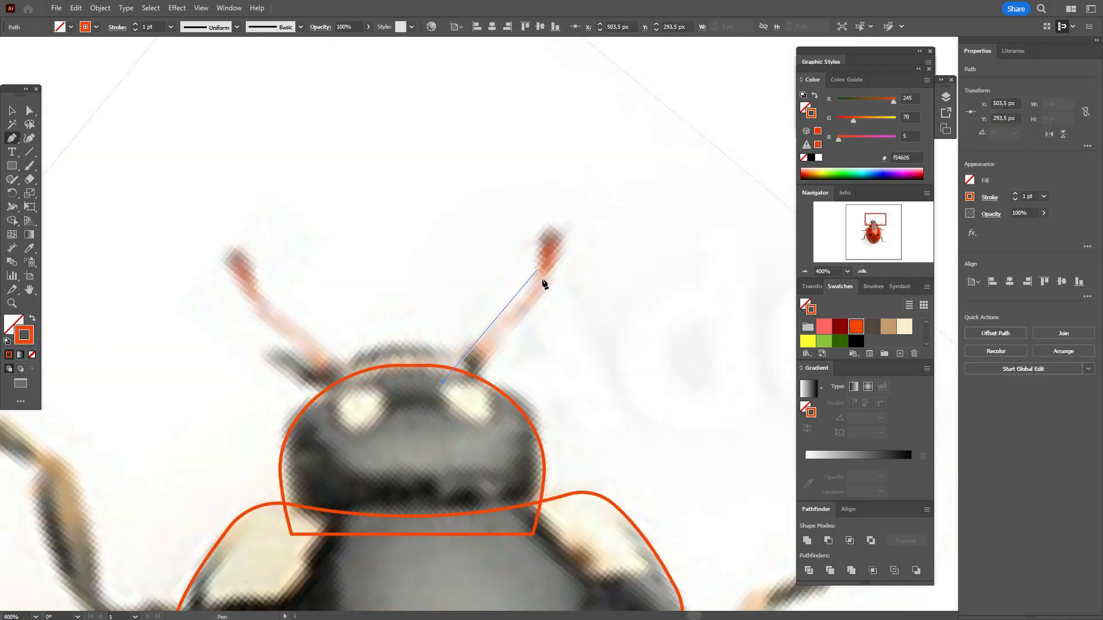
{"action": "left_click_drag", "start_coordinate": [557, 256], "coordinate": [605, 155]}
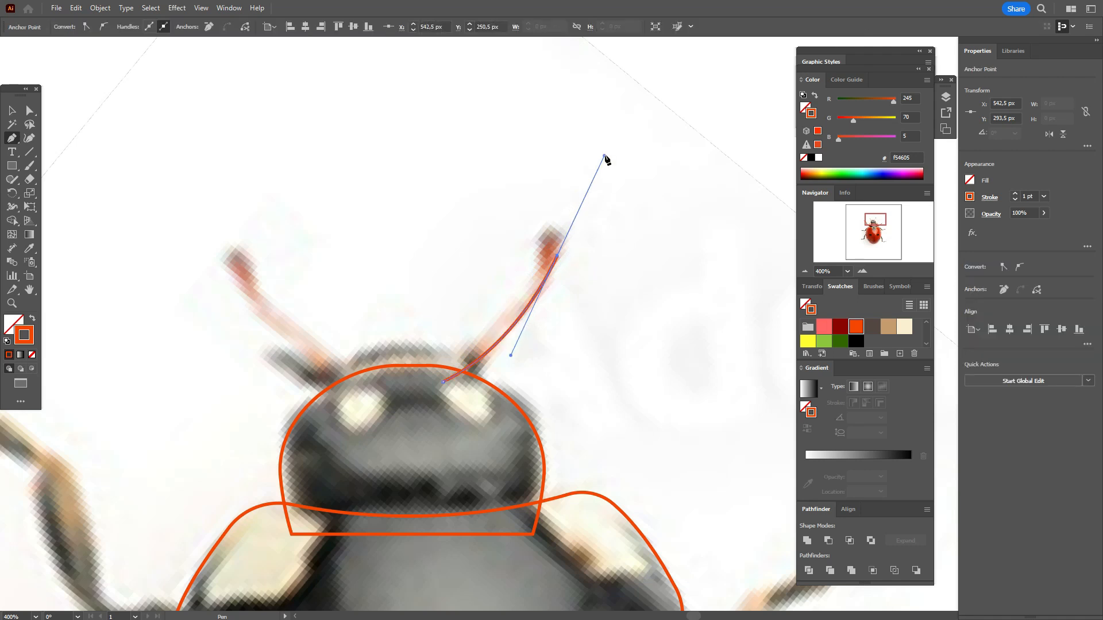
{"action": "left_click", "coordinate": [13, 110]}
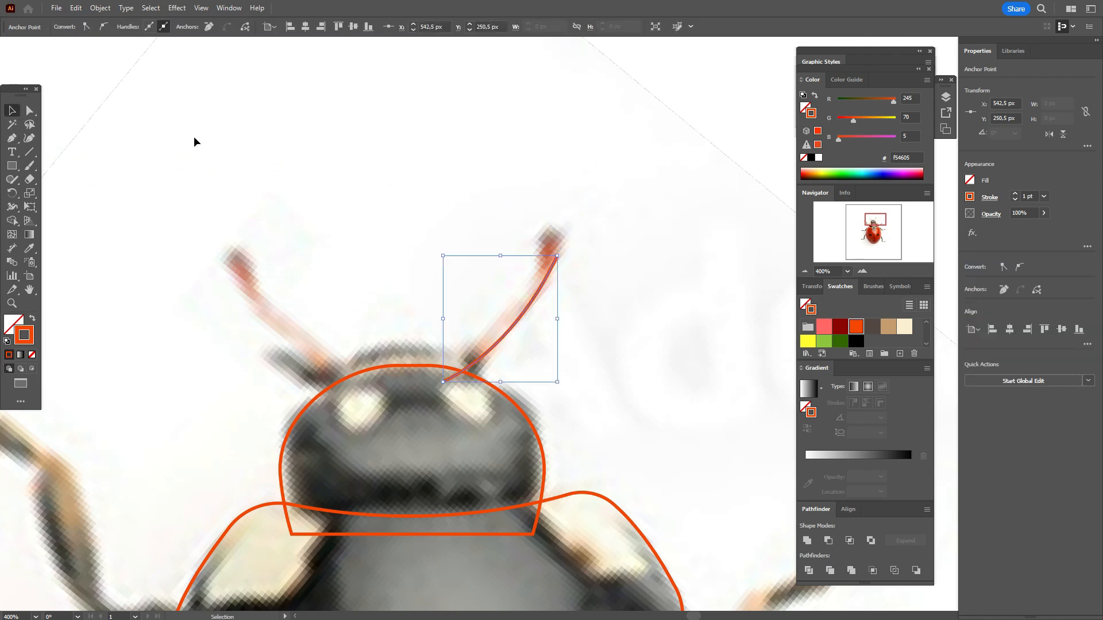
{"action": "left_click", "coordinate": [406, 134]}
Step: Draw a closed teardrop tip at the end of the right antenna with the Pen tool and swap its stroke colour to the fill
{"action": "left_click", "coordinate": [12, 138]}
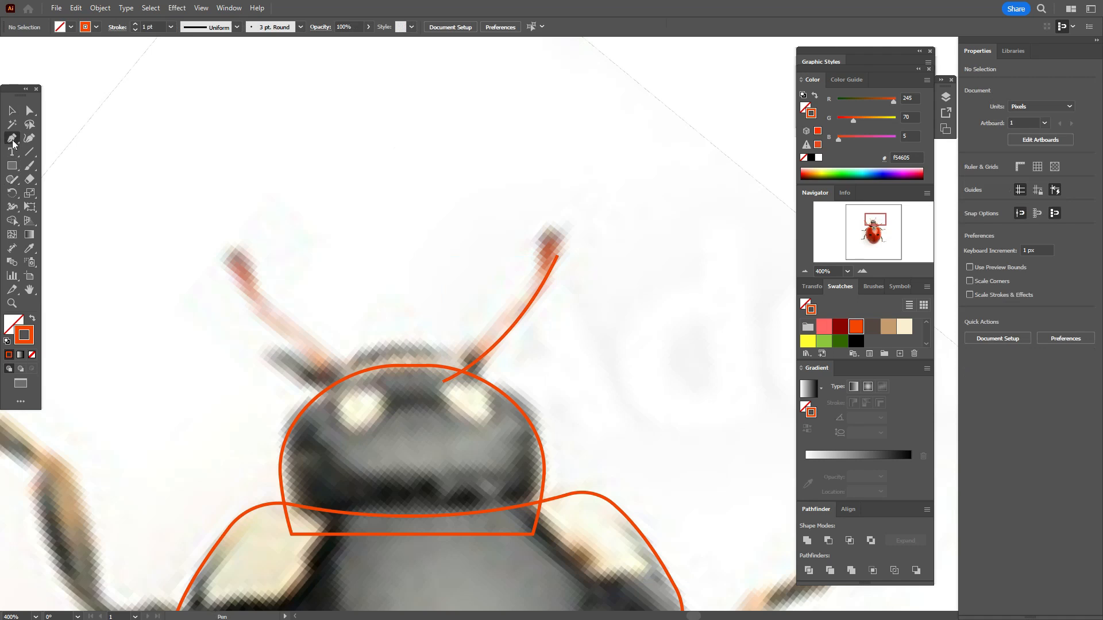
{"action": "left_click", "coordinate": [554, 222]}
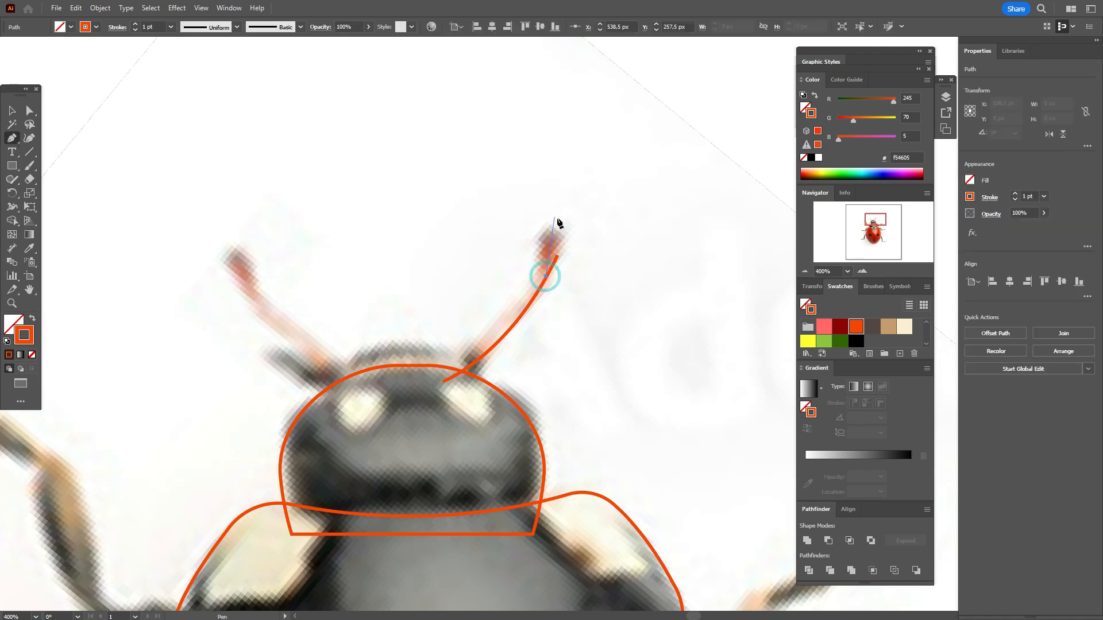
{"action": "left_click_drag", "start_coordinate": [578, 220], "coordinate": [577, 221]}
{"action": "left_click", "coordinate": [547, 276]}
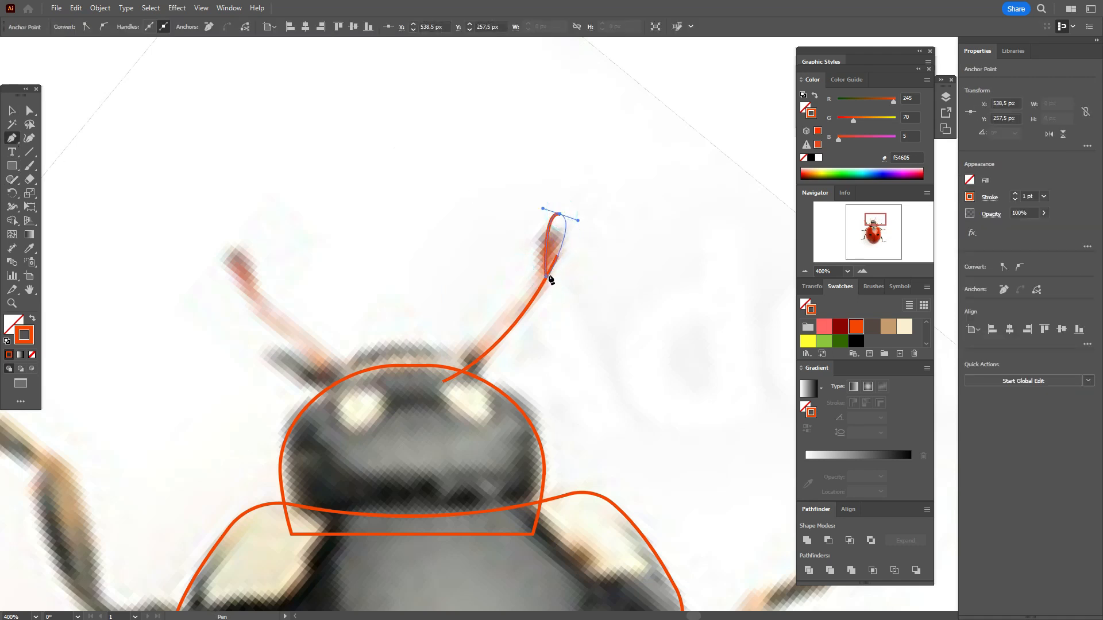
{"action": "left_click_drag", "start_coordinate": [519, 309], "coordinate": [518, 309]}
{"action": "left_click", "coordinate": [31, 320]}
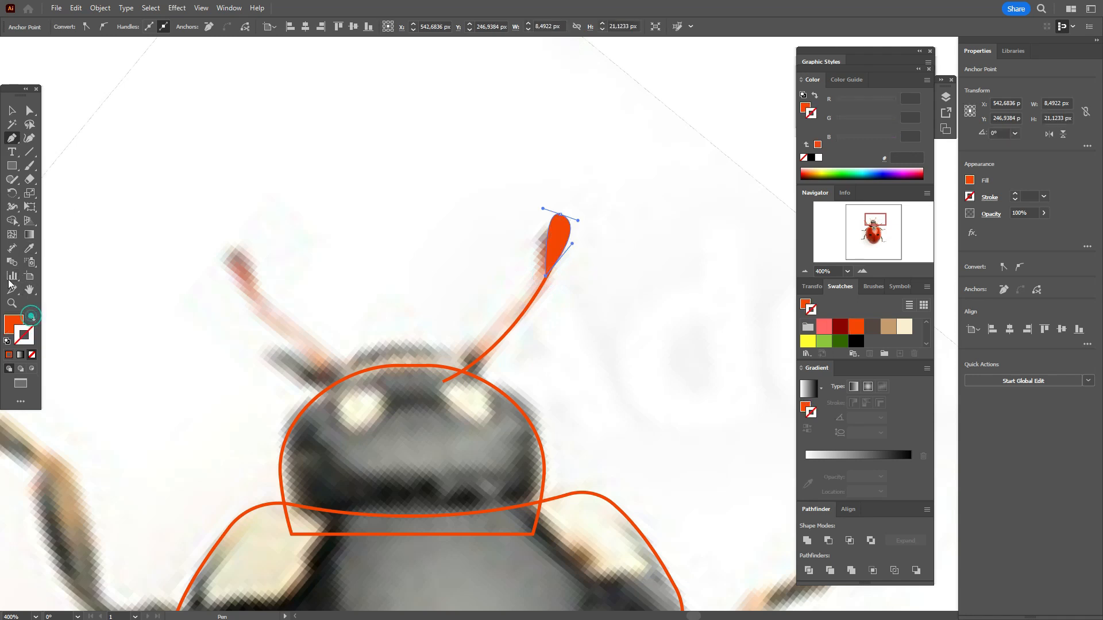
Step: Rotate the teardrop tip about 9° clockwise and position it in line with the upper end of the antenna
{"action": "left_click", "coordinate": [11, 110]}
{"action": "left_click_drag", "start_coordinate": [557, 230], "coordinate": [592, 244]}
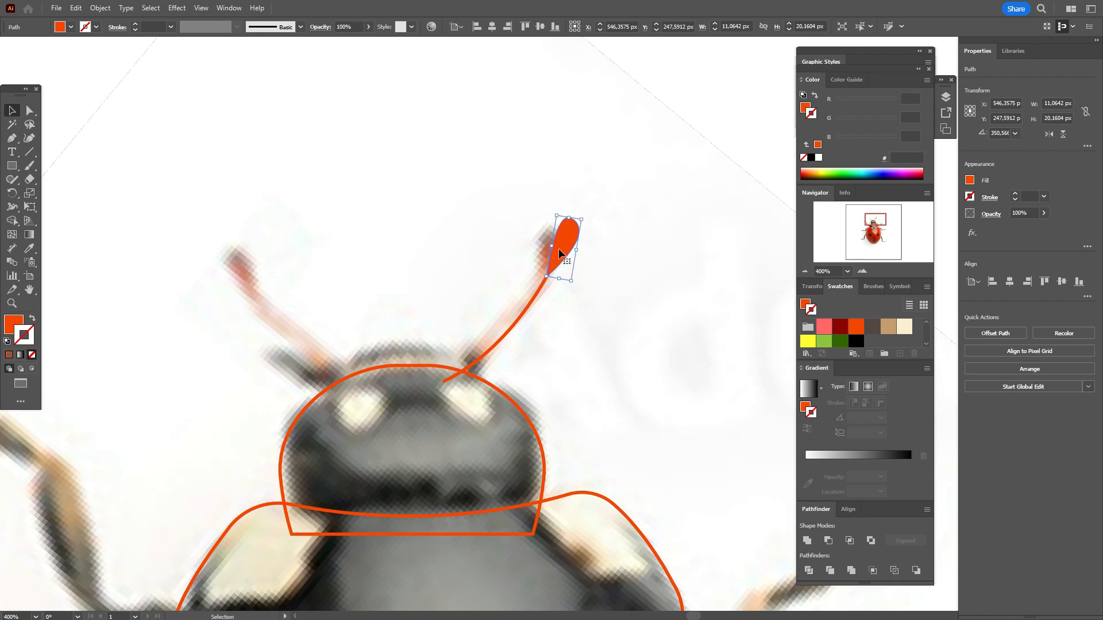
{"action": "left_click", "coordinate": [587, 231]}
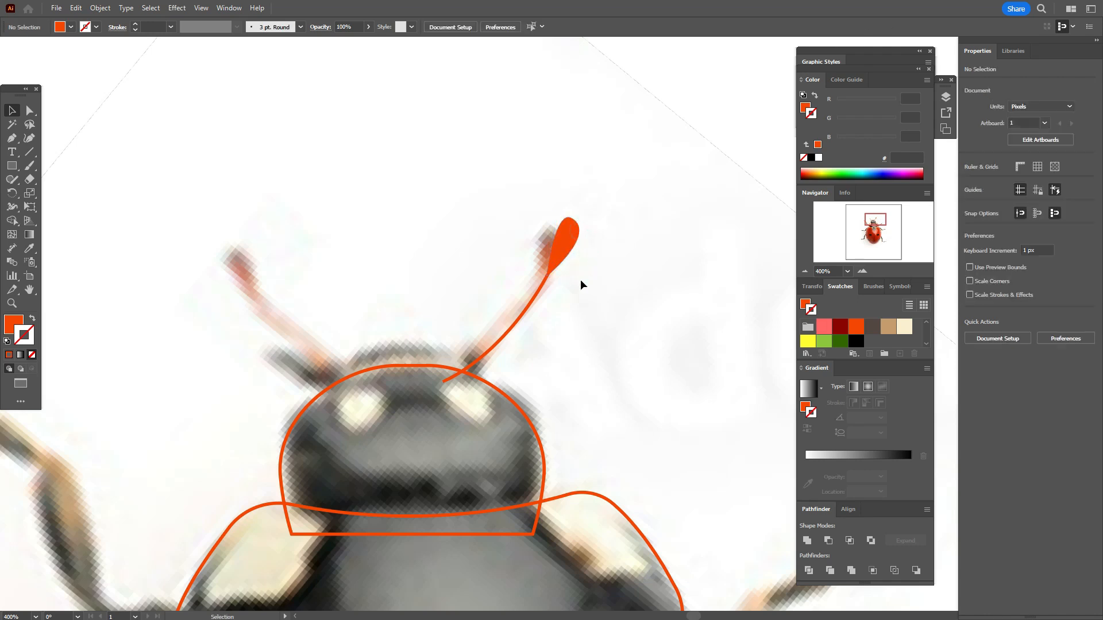
Step: Smooth the rounded end of the teardrop antenna tip with the Smooth tool and deselect it
{"action": "left_click", "coordinate": [572, 239]}
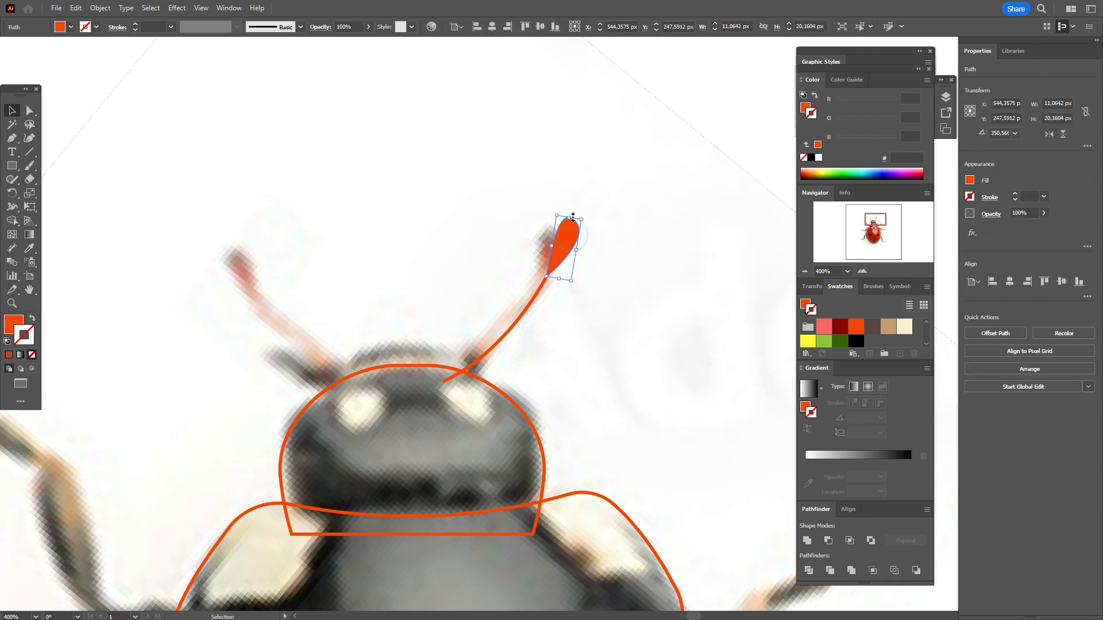
{"action": "left_click", "coordinate": [12, 179]}
{"action": "left_click", "coordinate": [58, 207]}
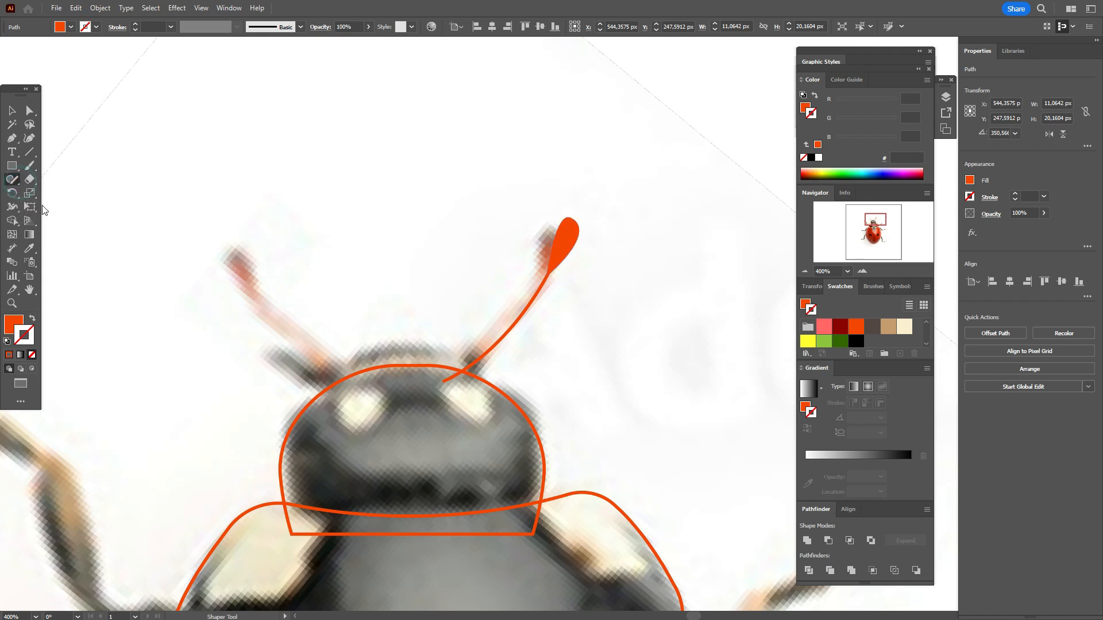
{"action": "left_click", "coordinate": [12, 110]}
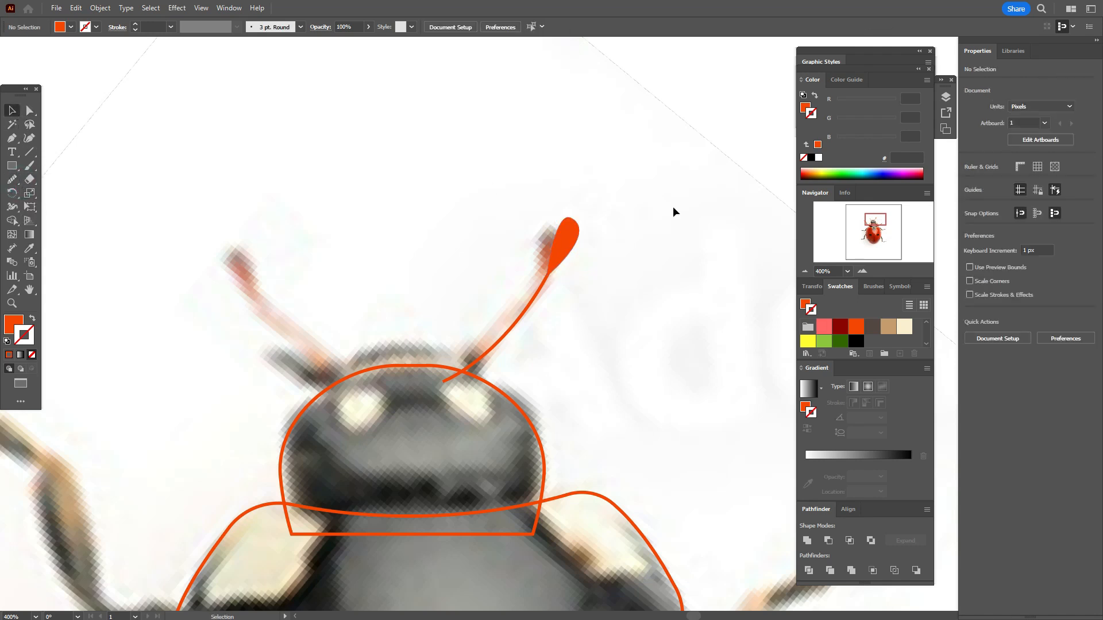
{"action": "left_click", "coordinate": [564, 247]}
{"action": "left_click", "coordinate": [12, 179]}
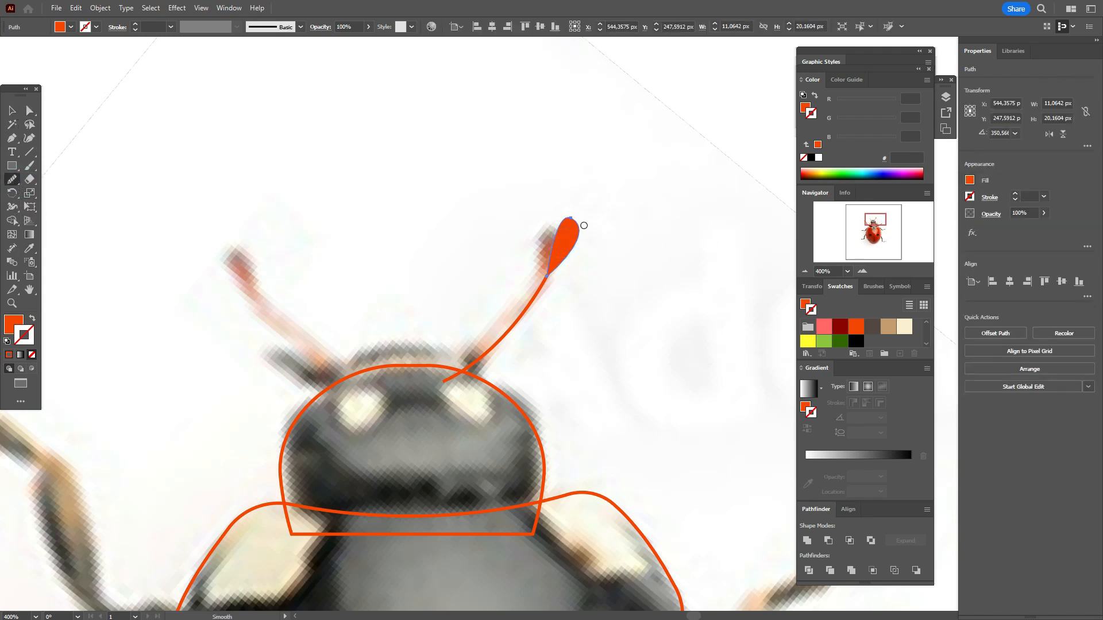
{"action": "mouse_move", "coordinate": [563, 214]}
{"action": "left_mouse_down"}
{"action": "mouse_move", "coordinate": [582, 230]}
{"action": "mouse_move", "coordinate": [563, 218]}
{"action": "mouse_move", "coordinate": [552, 226]}
{"action": "left_mouse_up"}
{"action": "left_click", "coordinate": [11, 111]}
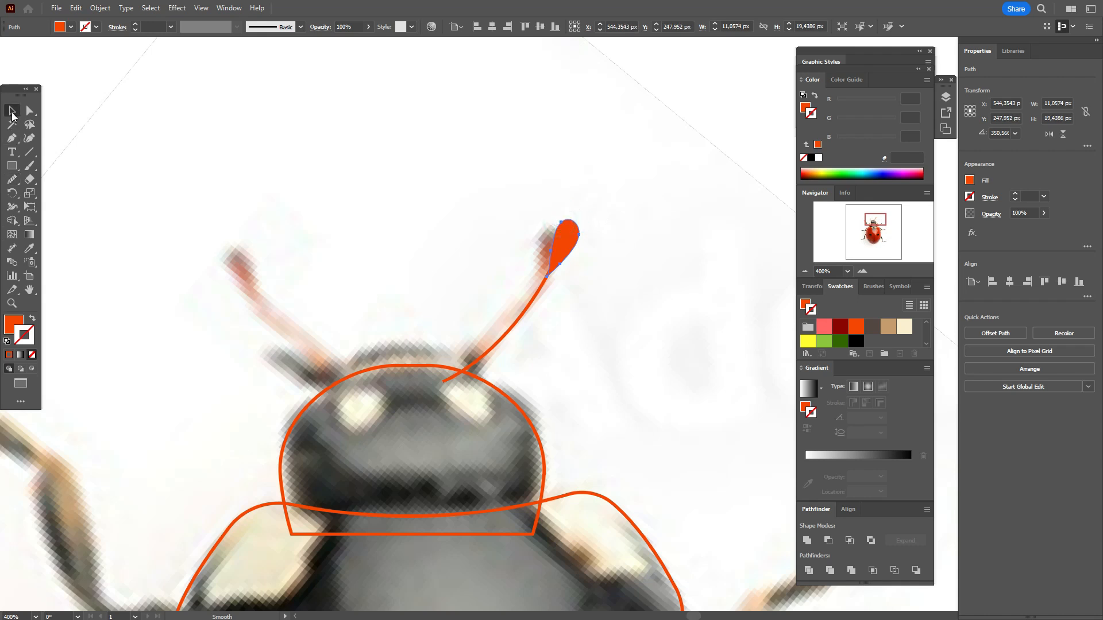
{"action": "left_click", "coordinate": [106, 132]}
Step: Set the stroke weight of the right antenna curve to 1.5 pt
{"action": "left_click", "coordinate": [571, 239]}
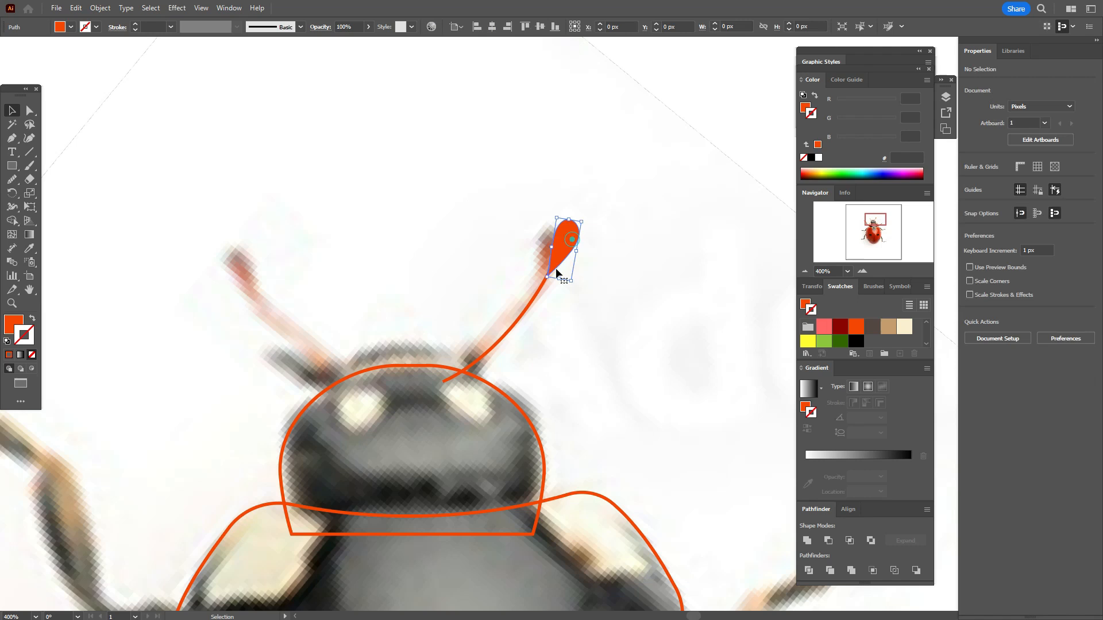
{"action": "left_click", "coordinate": [535, 297]}
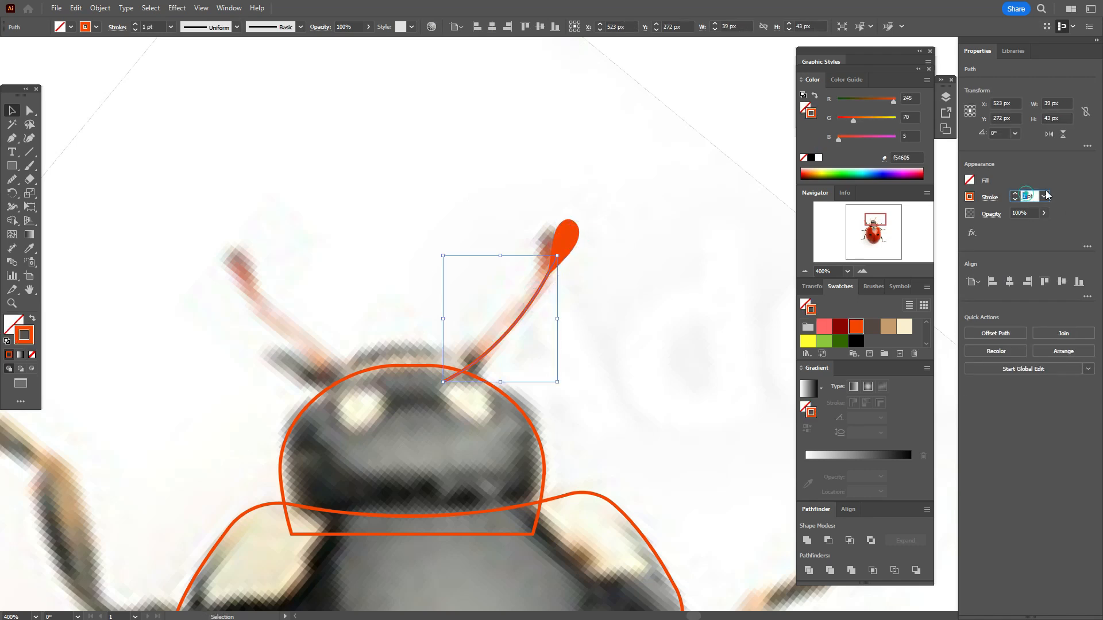
{"action": "key", "text": "Return"}
Step: Expand the fill and stroke of the right antenna curve into a filled shape
{"action": "left_click", "coordinate": [571, 244]}
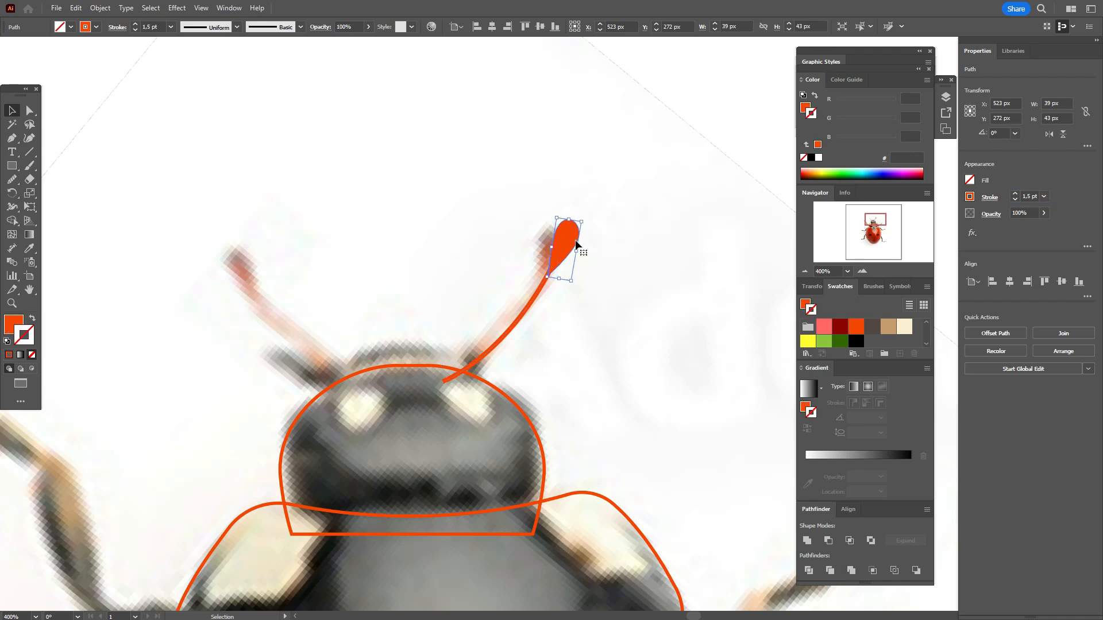
{"action": "left_click", "coordinate": [540, 289]}
{"action": "left_click", "coordinate": [100, 8]}
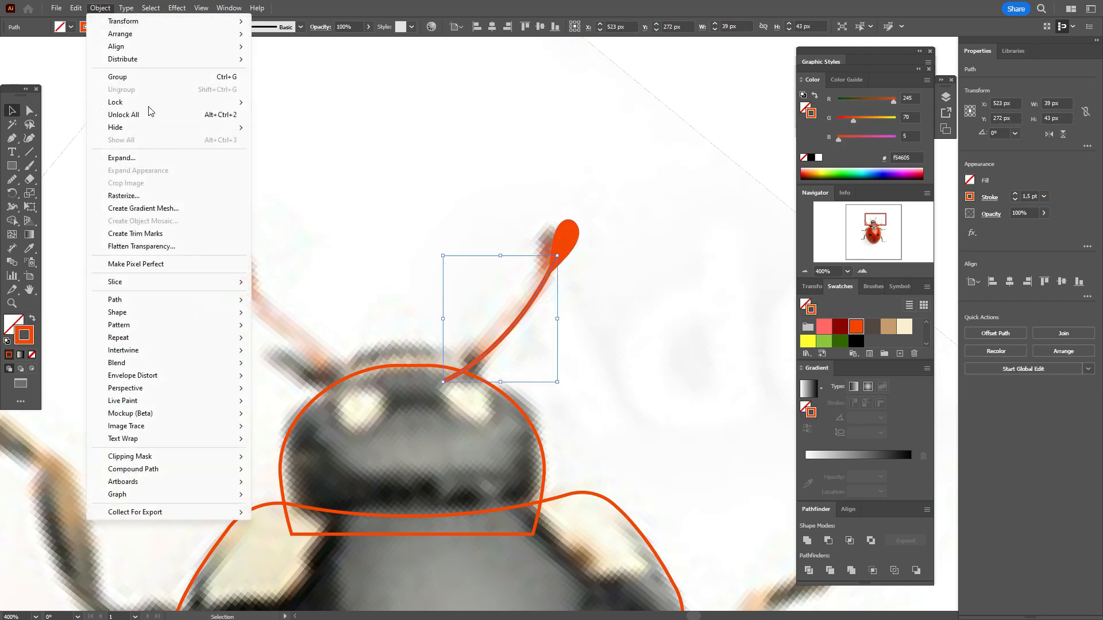
{"action": "left_click", "coordinate": [151, 160]}
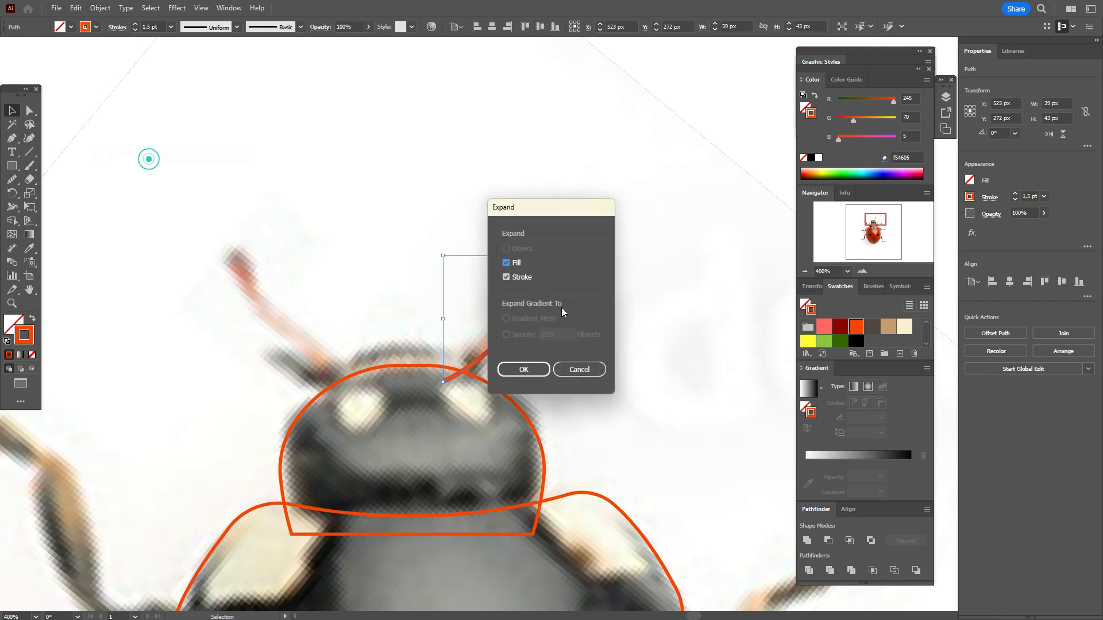
{"action": "left_click", "coordinate": [543, 374]}
Step: Unite the expanded right antenna curve with its teardrop tip and deselect the merged shape
{"action": "left_click", "coordinate": [566, 241], "text": "shift"}
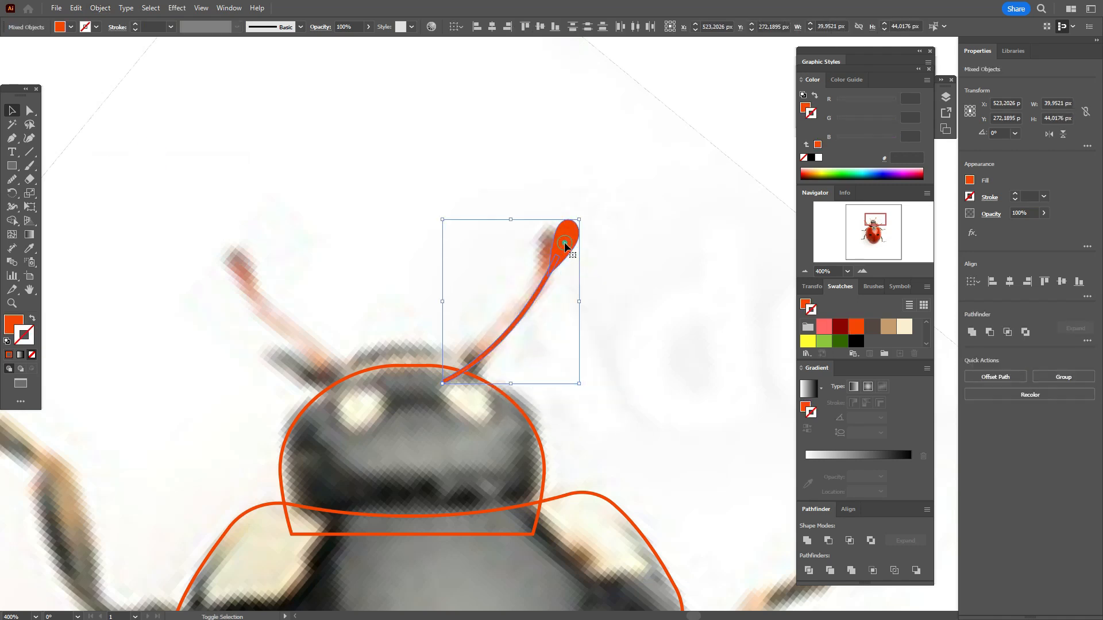
{"action": "left_click", "coordinate": [973, 333]}
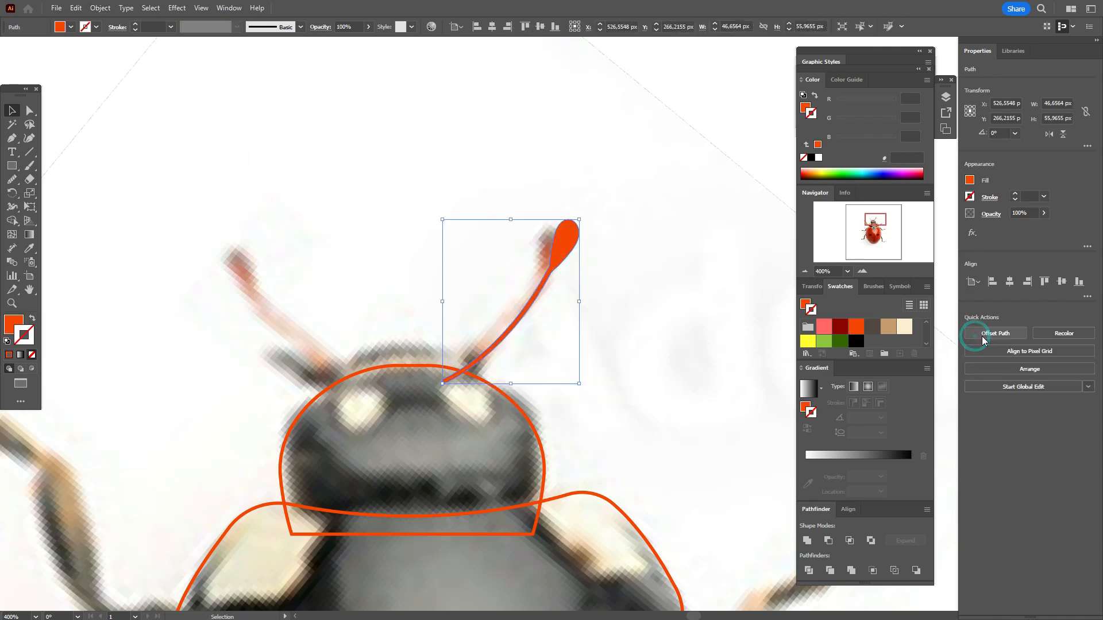
{"action": "left_click", "coordinate": [649, 259]}
Step: Round the inner corner of the right antenna where the stem meets the teardrop tip, with a radius of about 8.2 px
{"action": "left_click", "coordinate": [564, 241]}
{"action": "left_click", "coordinate": [27, 112]}
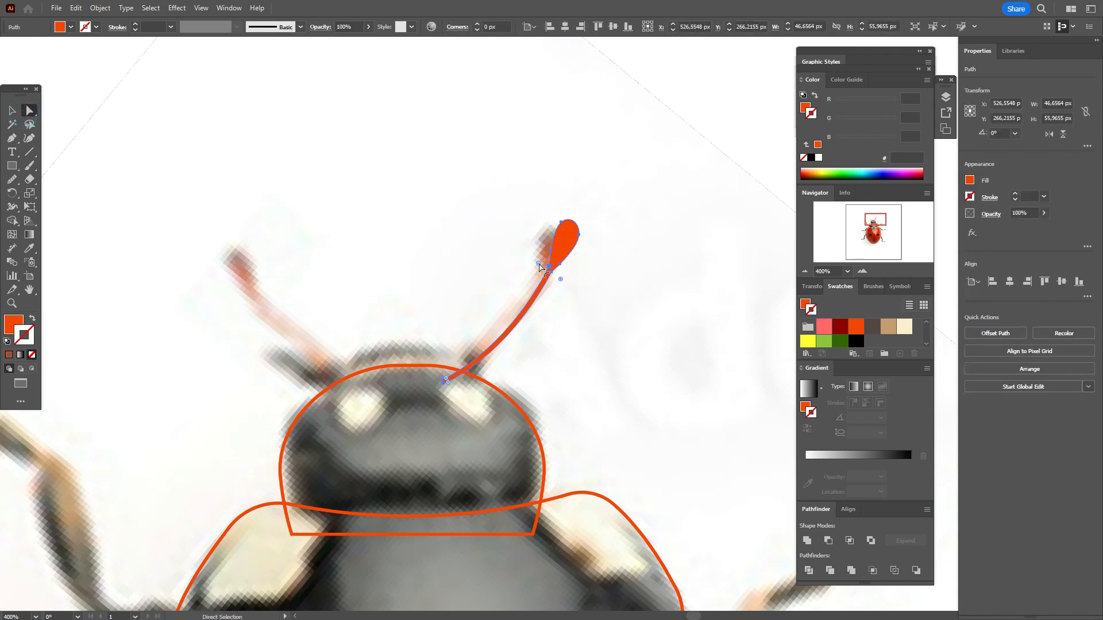
{"action": "left_click", "coordinate": [550, 266]}
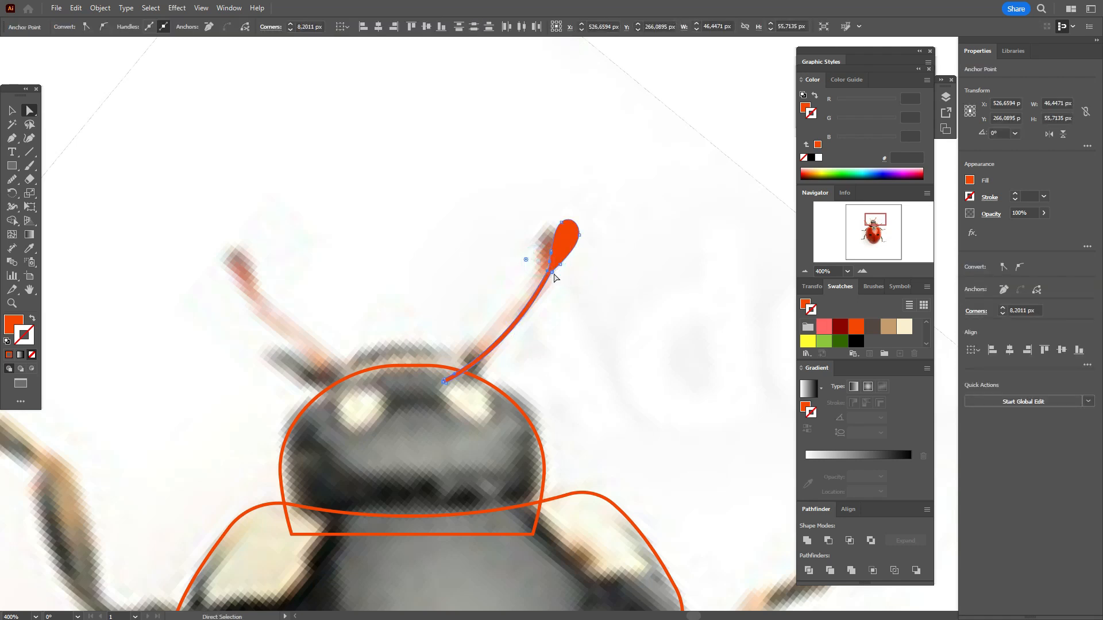
{"action": "left_click", "coordinate": [553, 273]}
{"action": "key", "text": "v"}
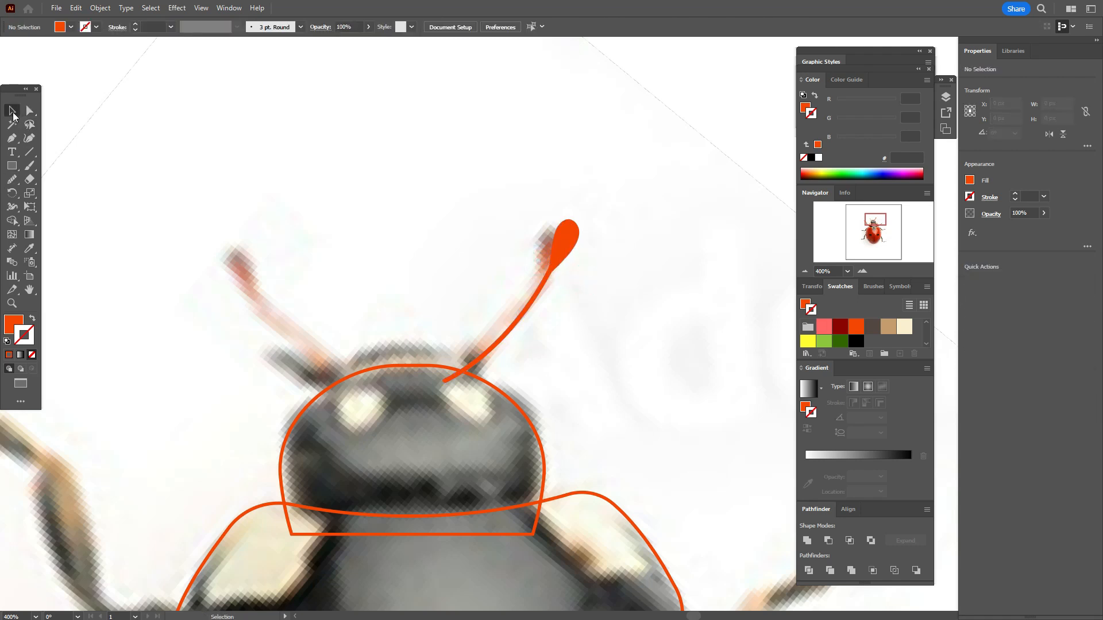
Step: Create a mirrored copy of the right antenna, reflected about the vertical axis
{"action": "left_click", "coordinate": [563, 243]}
{"action": "right_click", "coordinate": [563, 244]}
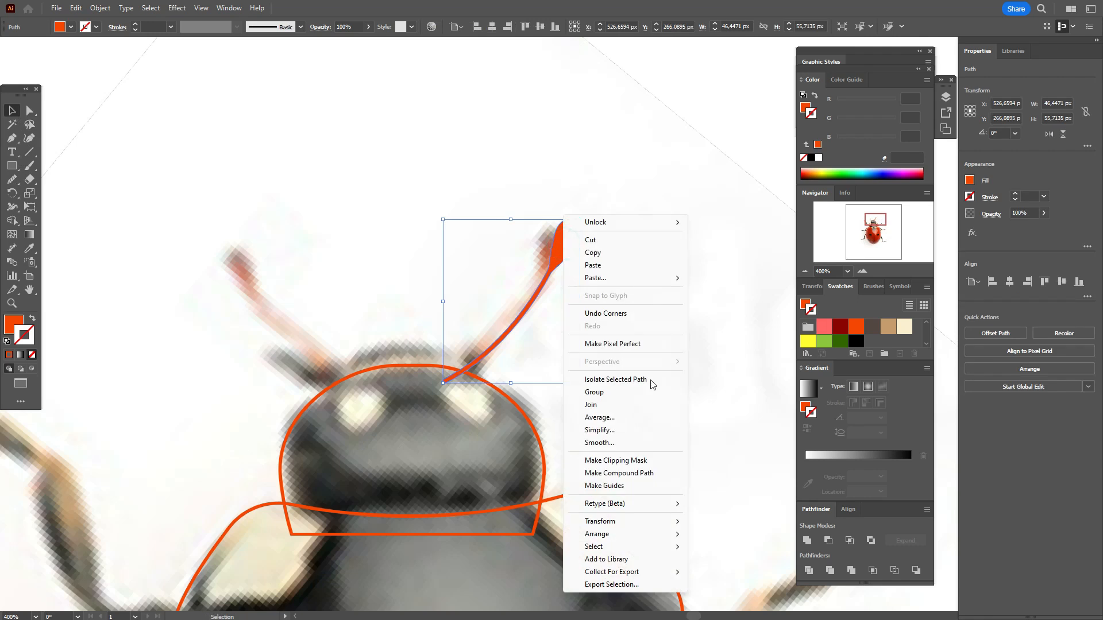
{"action": "mouse_move", "coordinate": [655, 521]}
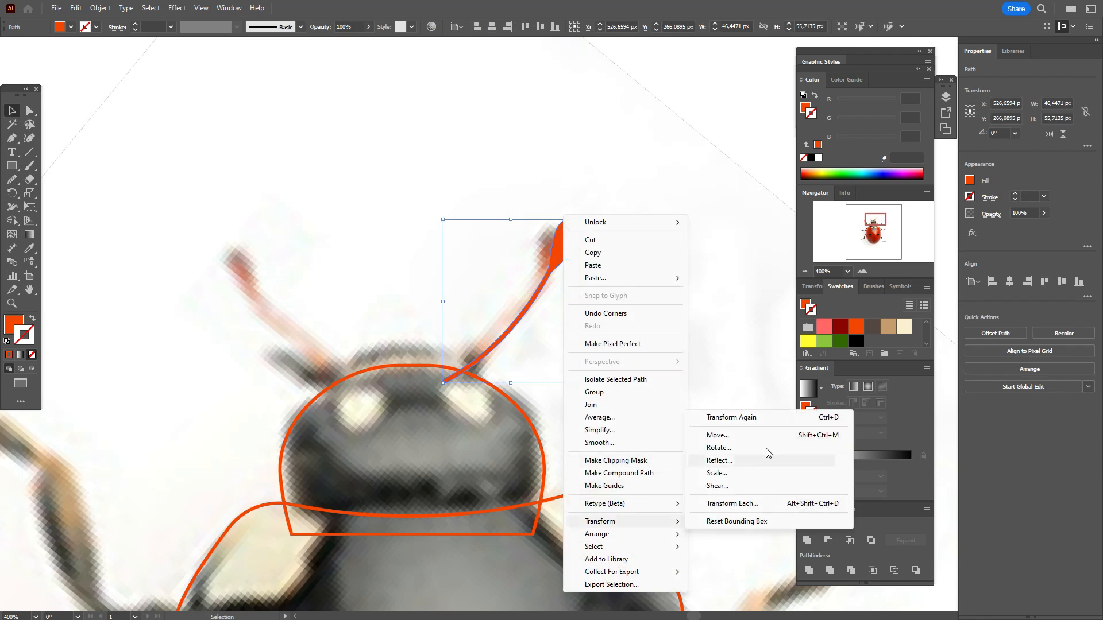
{"action": "left_click", "coordinate": [759, 463]}
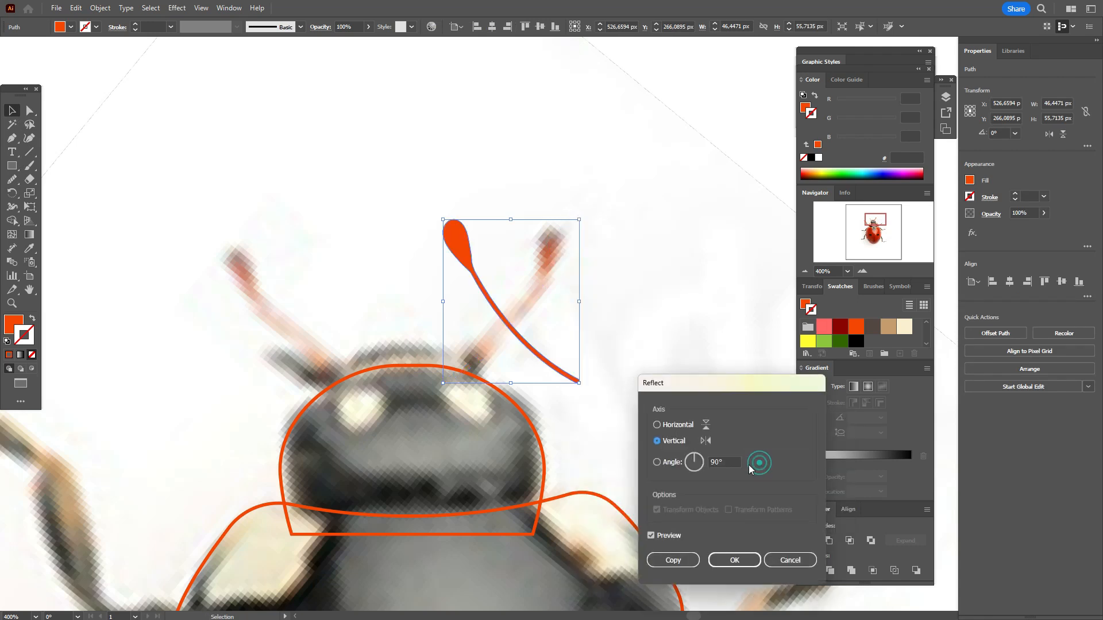
{"action": "left_click", "coordinate": [683, 560]}
Step: Move the mirrored antenna over the left antenna in the photo, rotate it about 5° counter-clockwise and deselect it
{"action": "left_click_drag", "start_coordinate": [465, 260], "coordinate": [249, 275]}
{"action": "left_click_drag", "start_coordinate": [367, 403], "coordinate": [373, 399]}
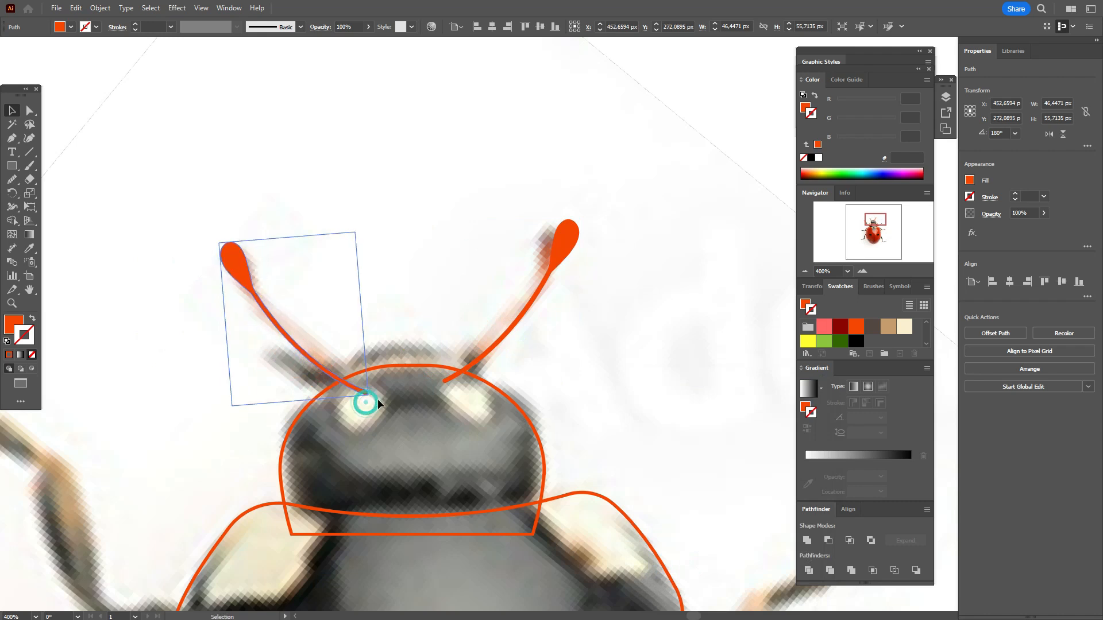
{"action": "left_click_drag", "start_coordinate": [242, 258], "coordinate": [236, 250]}
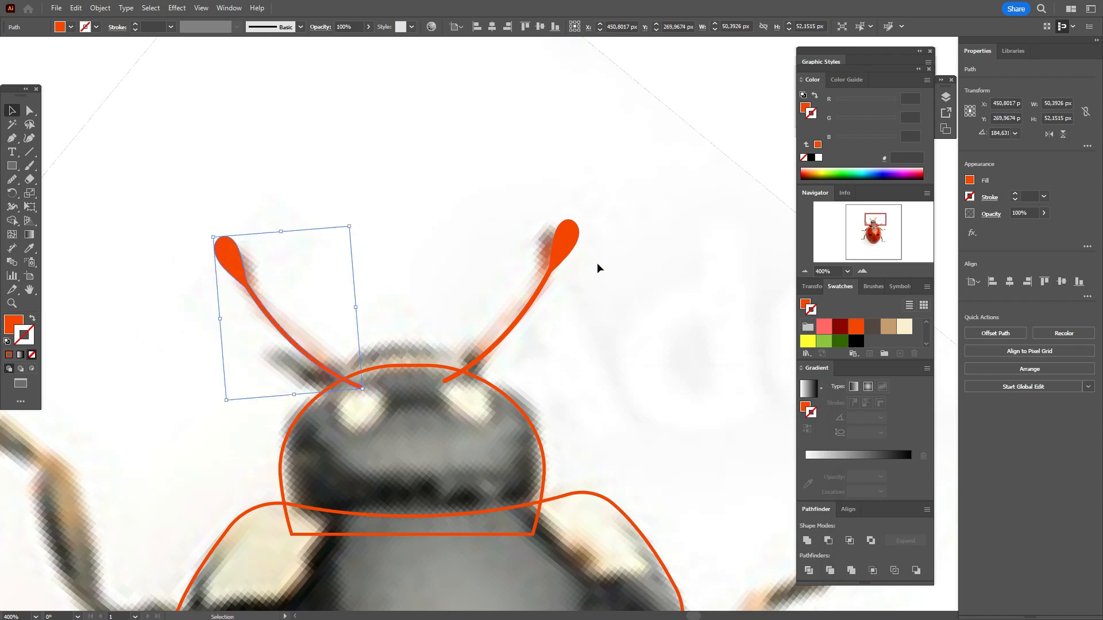
{"action": "left_click", "coordinate": [598, 261]}
Step: Draw a tilted filled ellipse about 9 by 13 px over the pale eye spot on the left side of the head
{"action": "scroll", "coordinate": [632, 322], "scroll_direction": "down", "scroll_amount": 5}
{"action": "scroll", "coordinate": [631, 328], "scroll_direction": "down", "scroll_amount": 2}
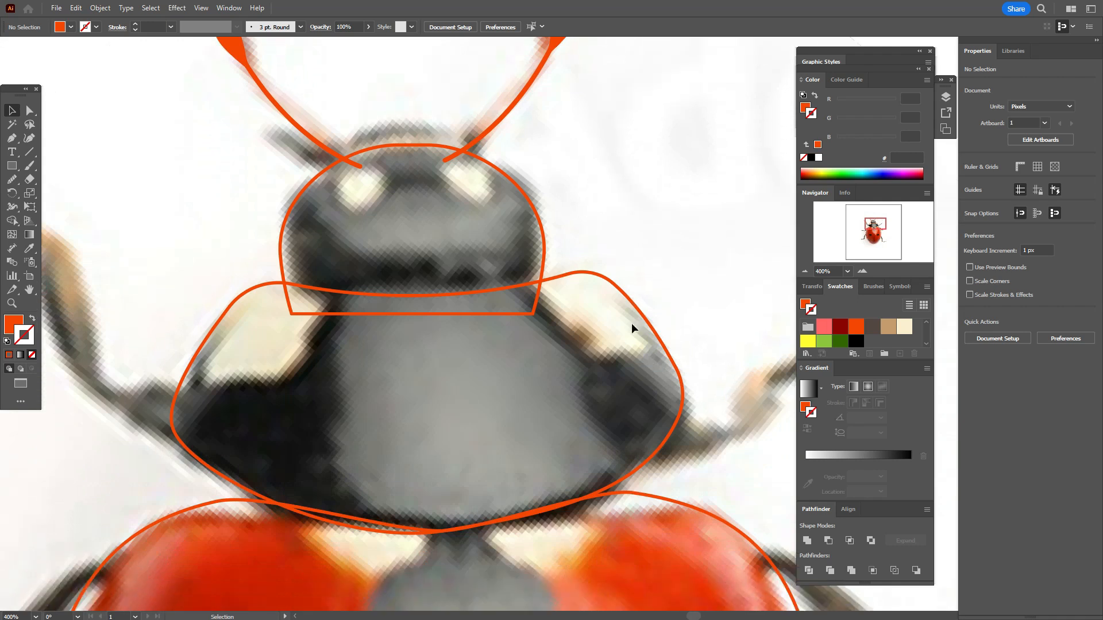
{"action": "left_click", "coordinate": [12, 167]}
{"action": "left_click_drag", "start_coordinate": [17, 171], "coordinate": [61, 195]}
{"action": "left_click_drag", "start_coordinate": [147, 194], "coordinate": [368, 190]}
{"action": "key", "text": "v"}
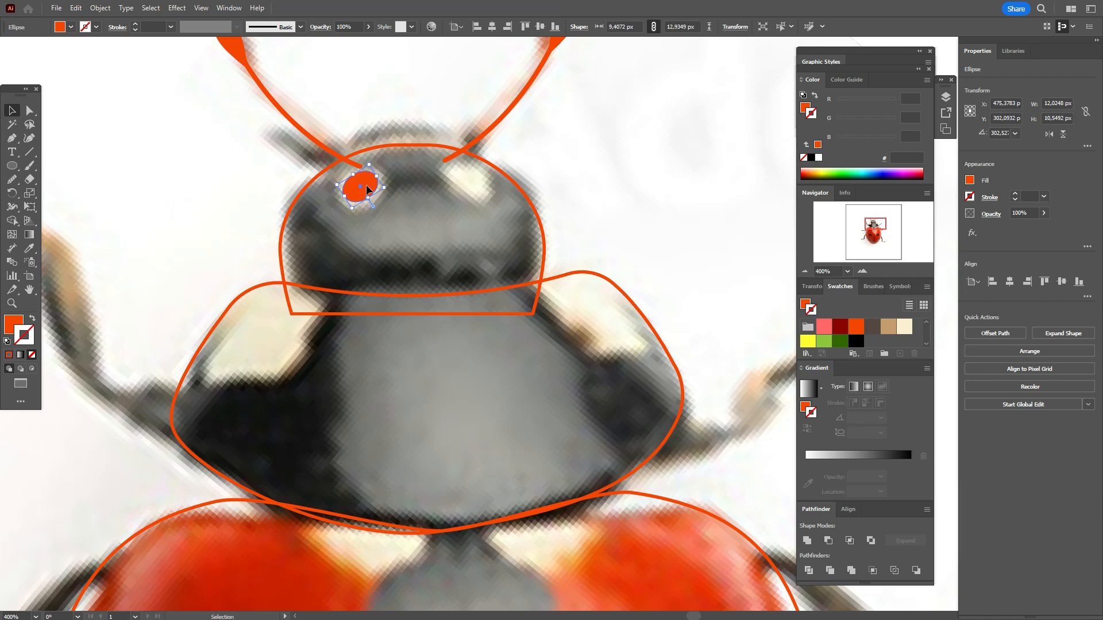
Step: Create a vertical-axis reflected copy of the eye ellipse and place it over the right pale eye spot
{"action": "right_click", "coordinate": [366, 185]}
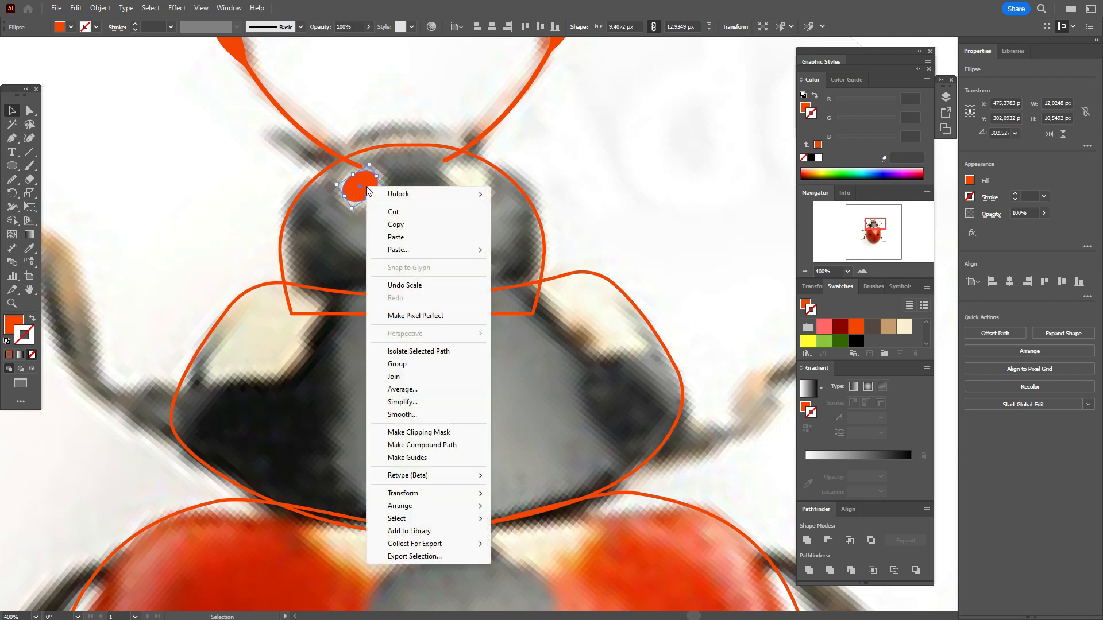
{"action": "mouse_move", "coordinate": [461, 497]}
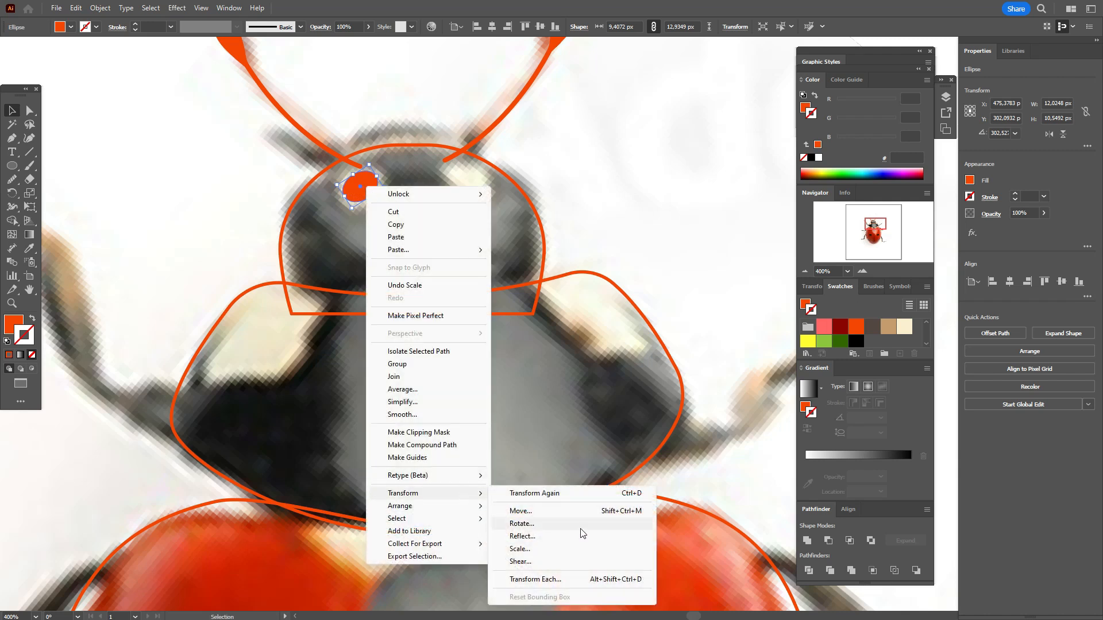
{"action": "left_click", "coordinate": [581, 536]}
{"action": "left_click", "coordinate": [673, 560]}
{"action": "left_click_drag", "start_coordinate": [359, 183], "coordinate": [467, 182]}
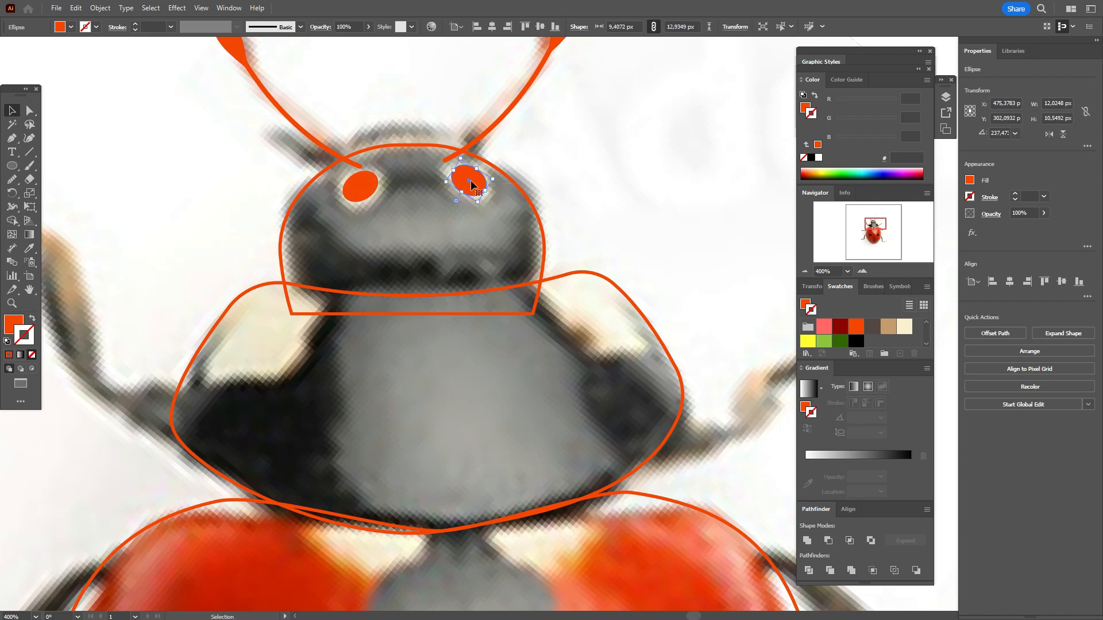
Step: Draw a closed filled shape with the Curvature tool over the thorax's left cream patch, extending beyond the thorax outline
{"action": "scroll", "coordinate": [517, 194], "scroll_direction": "down", "scroll_amount": 3}
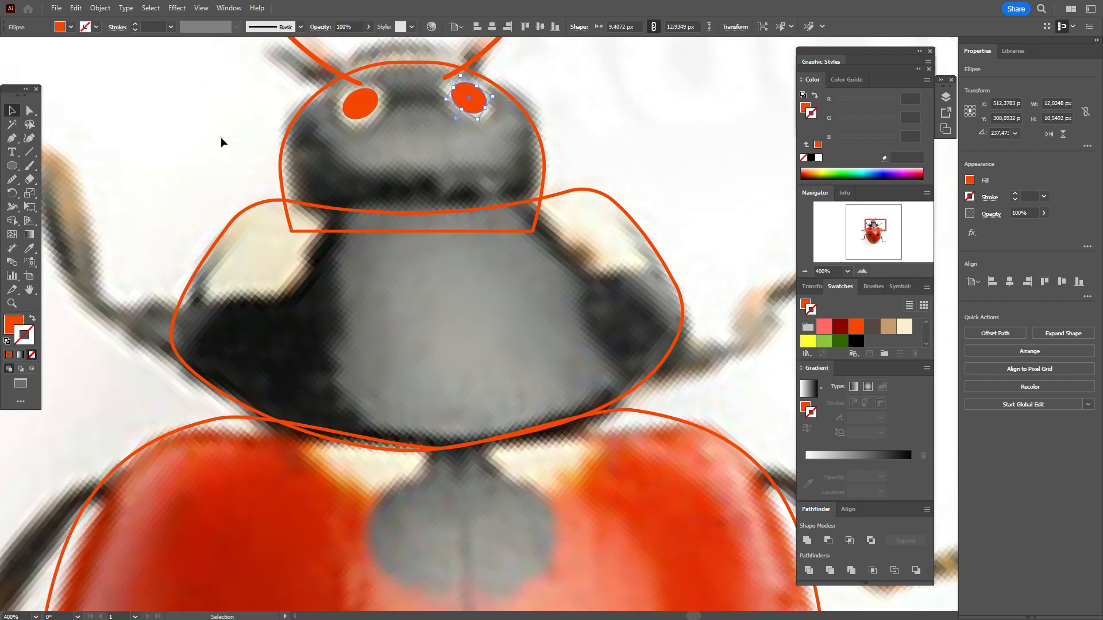
{"action": "left_click", "coordinate": [221, 136]}
{"action": "left_click", "coordinate": [12, 139]}
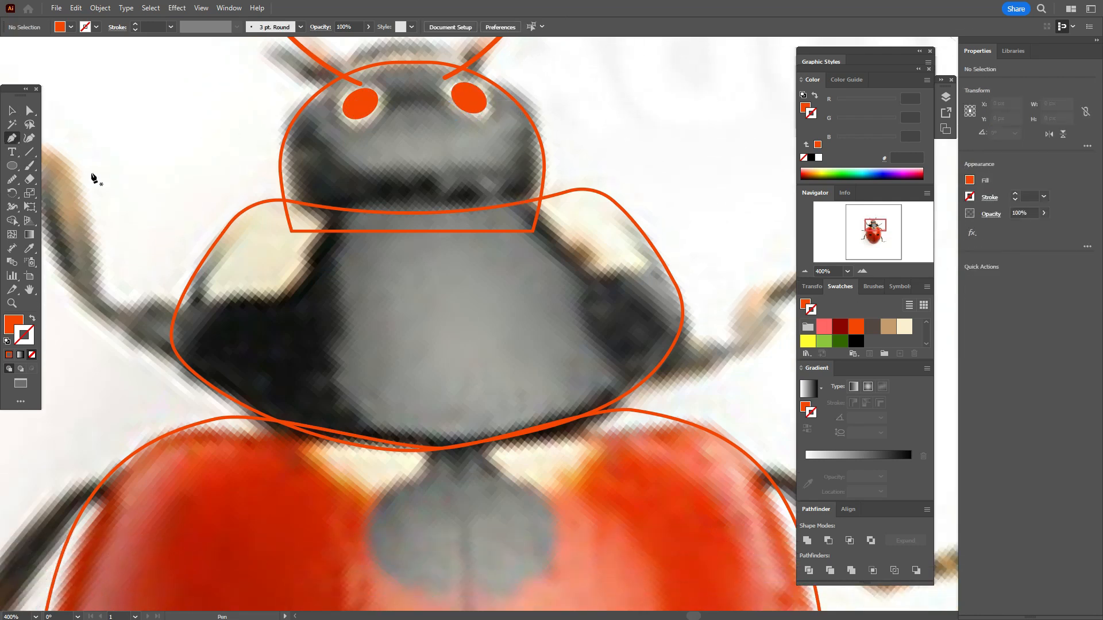
{"action": "left_click", "coordinate": [29, 138]}
{"action": "left_click", "coordinate": [307, 191]}
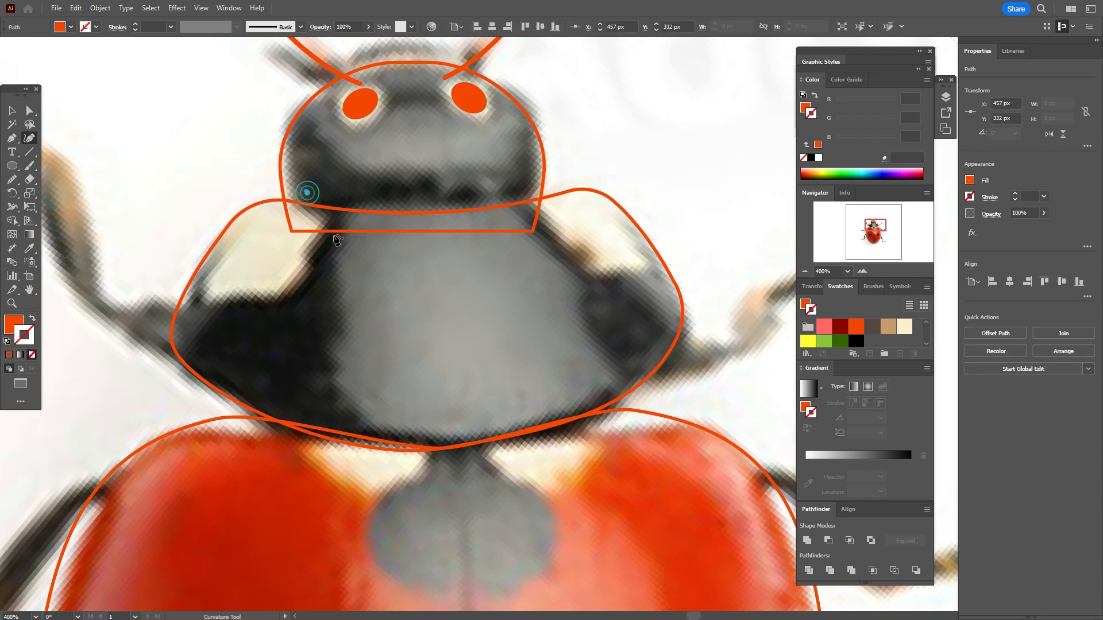
{"action": "left_click", "coordinate": [318, 241]}
{"action": "left_click", "coordinate": [286, 264]}
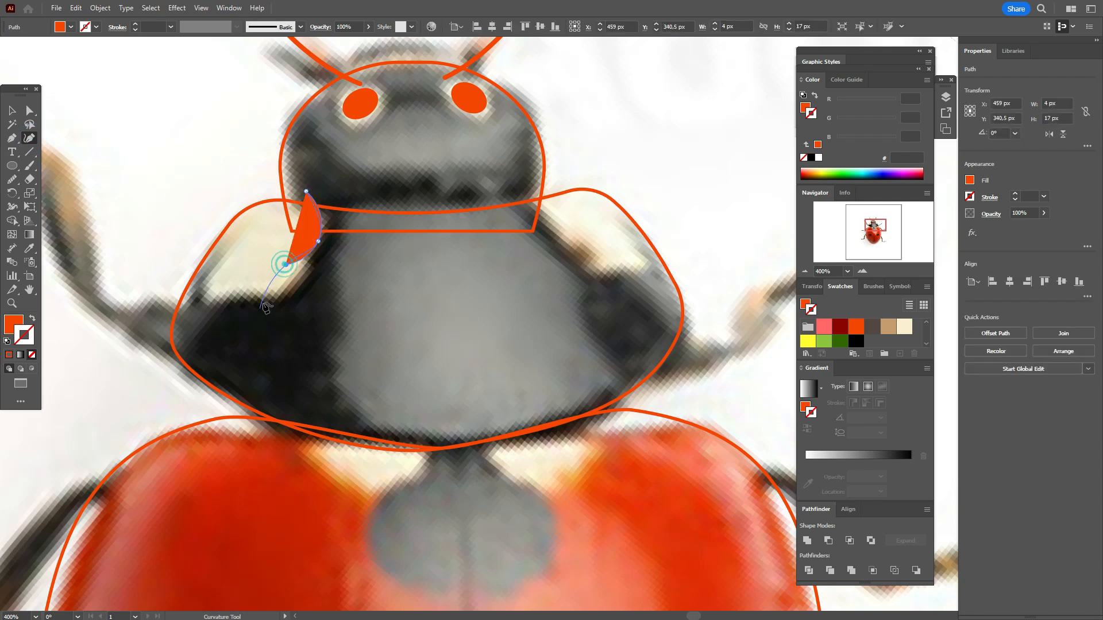
{"action": "left_click", "coordinate": [280, 300]}
{"action": "left_click", "coordinate": [166, 297]}
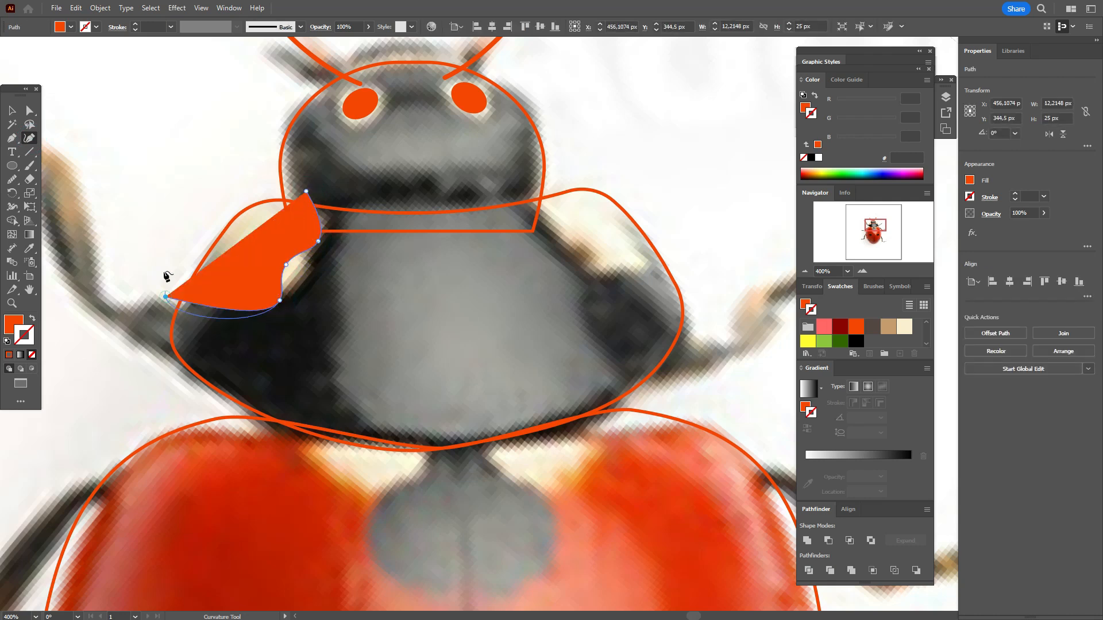
{"action": "left_click", "coordinate": [186, 204]}
{"action": "left_click", "coordinate": [308, 190]}
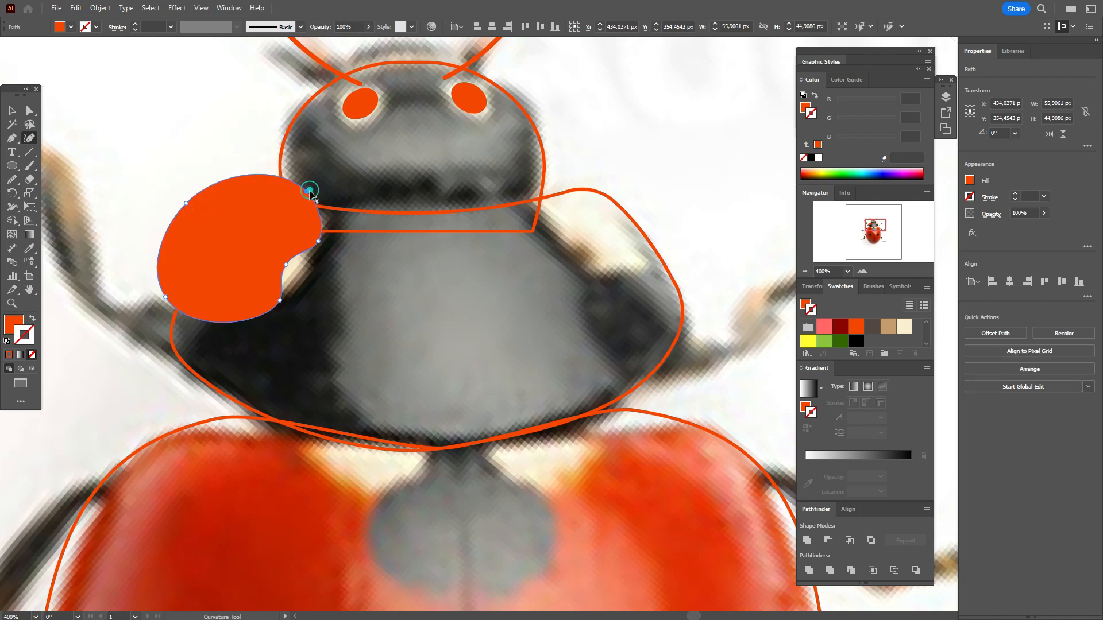
Step: Draw a closed filled shape about 57 by 47 px with the Curvature tool over the thorax's right cream patch
{"action": "left_click", "coordinate": [552, 173]}
{"action": "left_click", "coordinate": [530, 215]}
{"action": "left_click", "coordinate": [577, 236]}
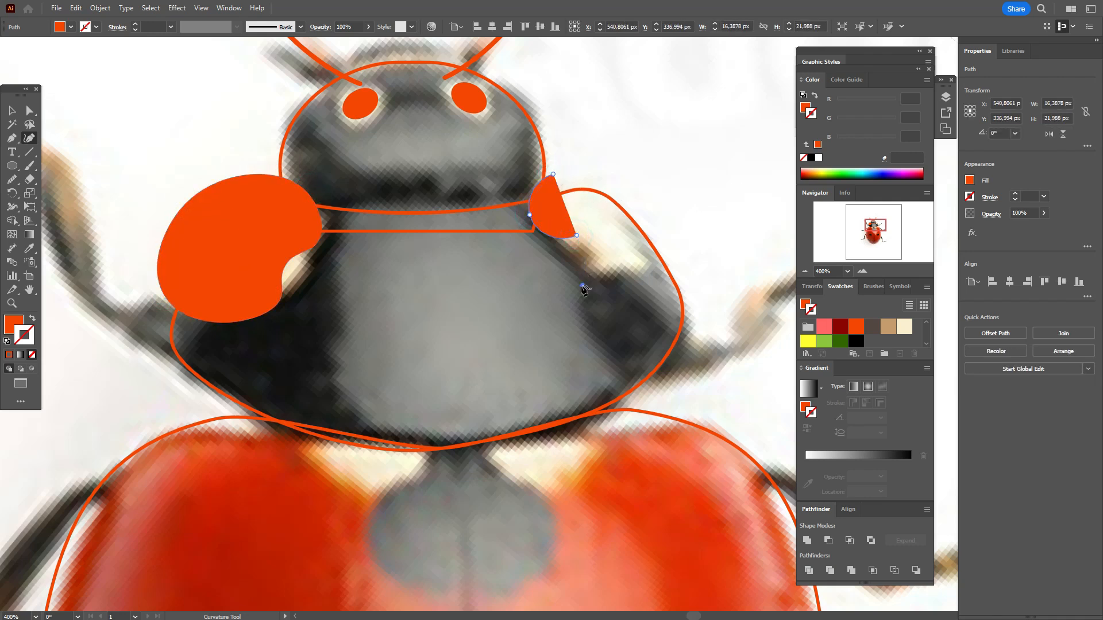
{"action": "left_click", "coordinate": [582, 286]}
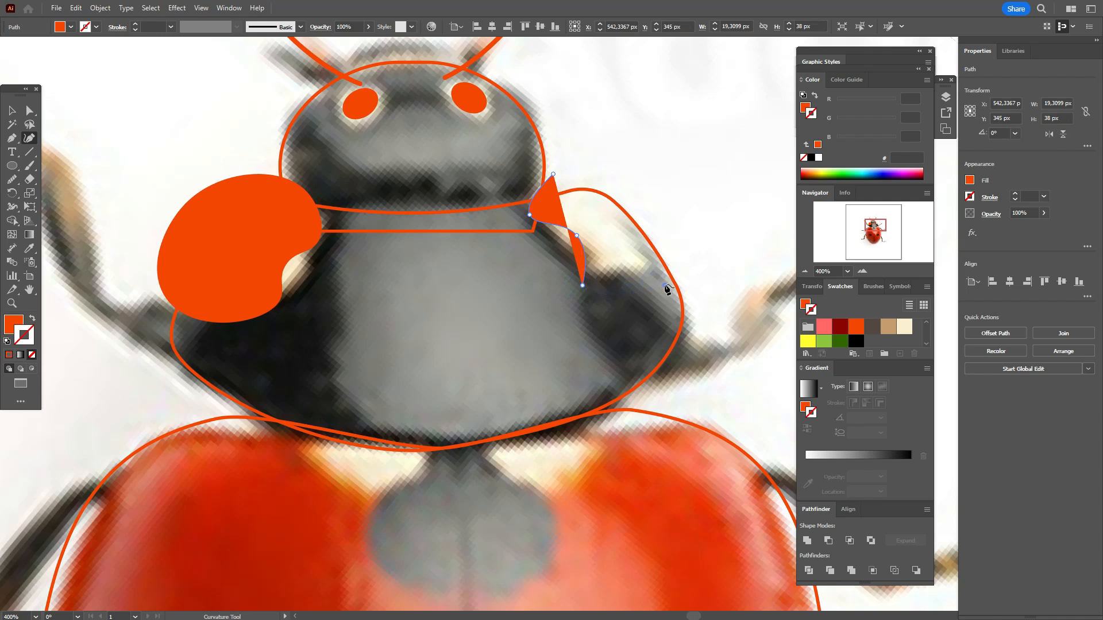
{"action": "left_click", "coordinate": [665, 286]}
{"action": "left_click", "coordinate": [694, 214]}
{"action": "left_click", "coordinate": [553, 174]}
{"action": "left_click", "coordinate": [553, 174]}
Step: Select the thorax outline and swap its orange stroke colour to the fill
{"action": "left_click", "coordinate": [13, 114]}
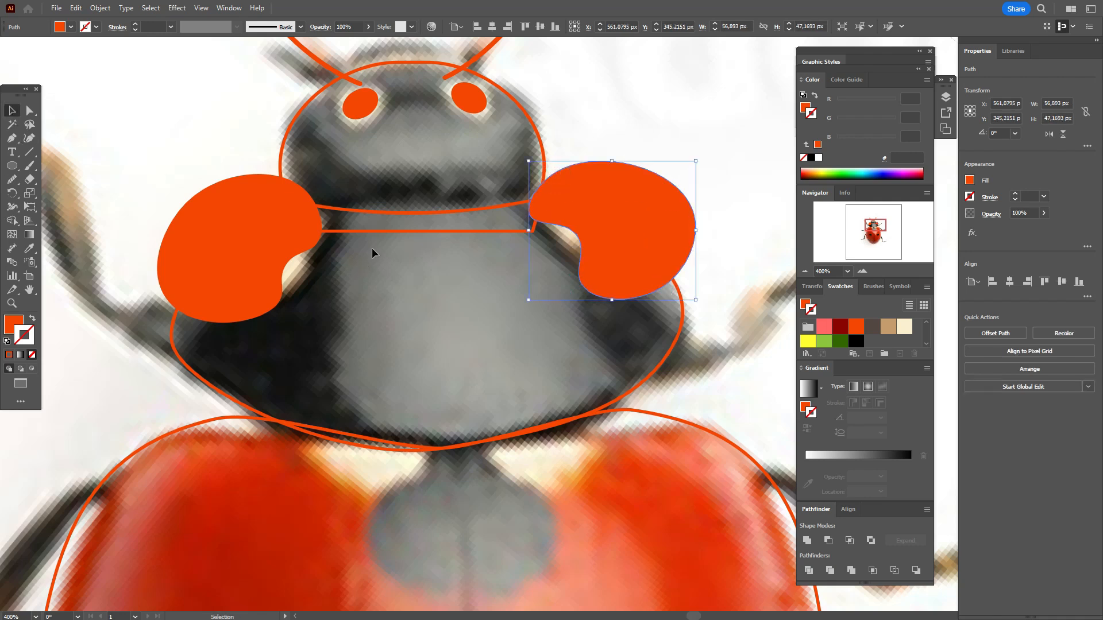
{"action": "left_click", "coordinate": [376, 232]}
{"action": "left_click", "coordinate": [375, 229]}
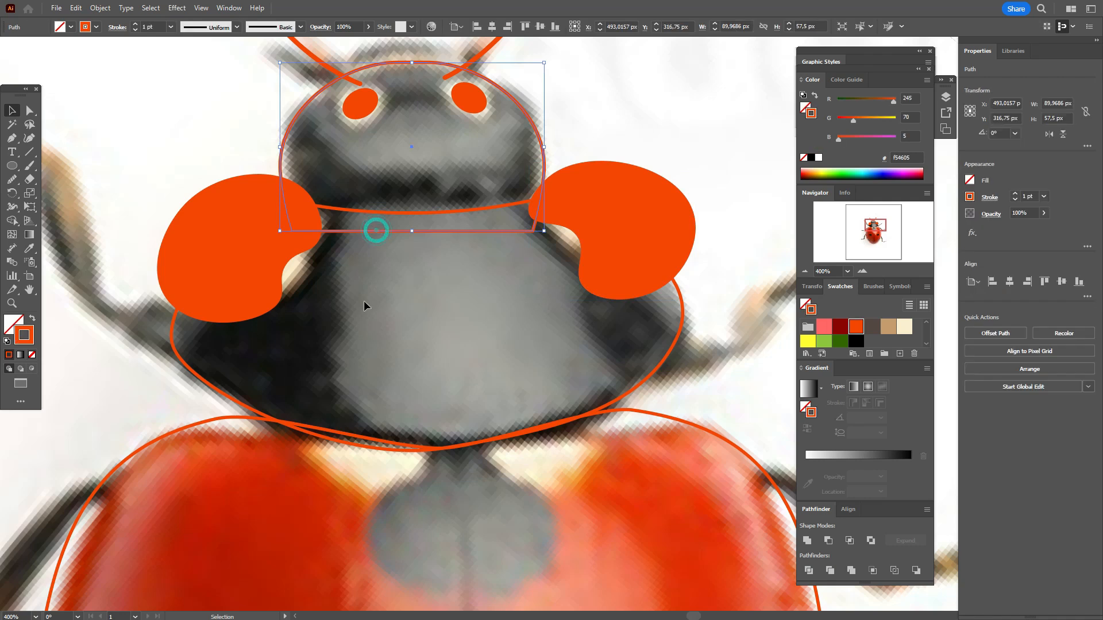
{"action": "left_click", "coordinate": [233, 401]}
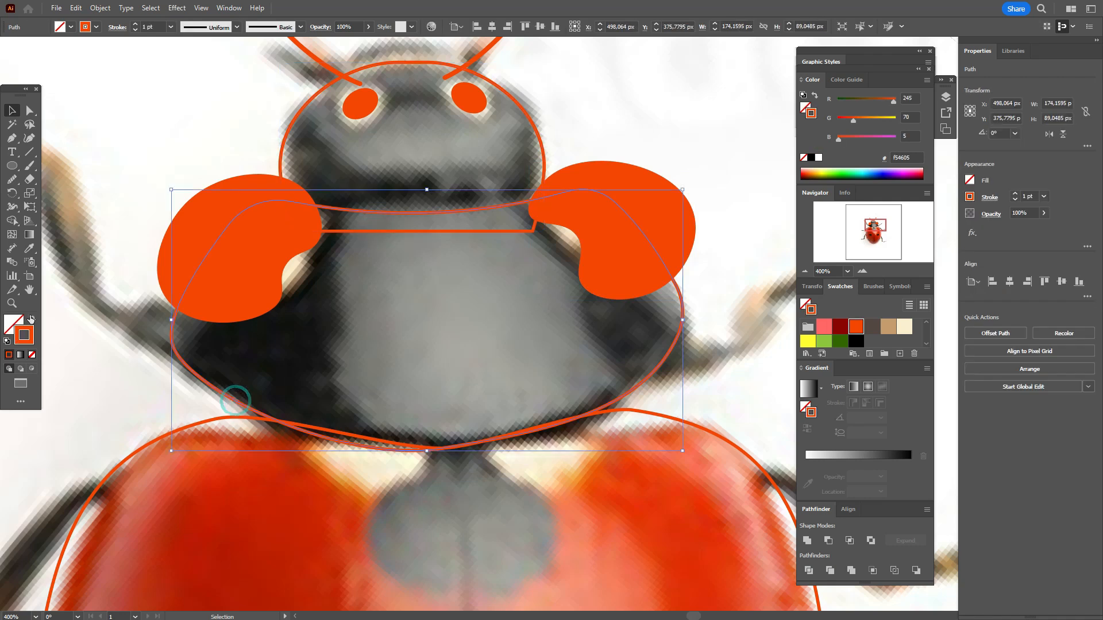
{"action": "left_click", "coordinate": [31, 319]}
Step: Remove the parts of both side patches outside the thorax with the Shape Builder tool and return the thorax to an orange outline
{"action": "left_click", "coordinate": [216, 224], "text": "shift"}
{"action": "left_click", "coordinate": [632, 188], "text": "shift"}
{"action": "left_click", "coordinate": [12, 223]}
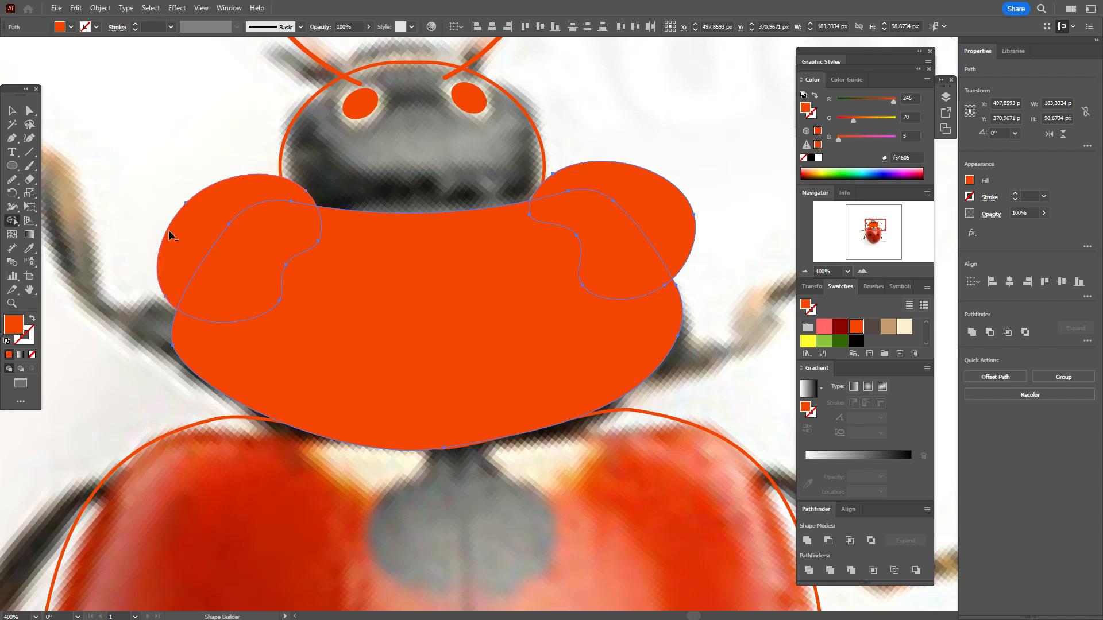
{"action": "left_click", "coordinate": [190, 233], "text": "alt"}
{"action": "left_click", "coordinate": [672, 188], "text": "alt"}
{"action": "left_click", "coordinate": [13, 110]}
{"action": "left_click", "coordinate": [379, 308]}
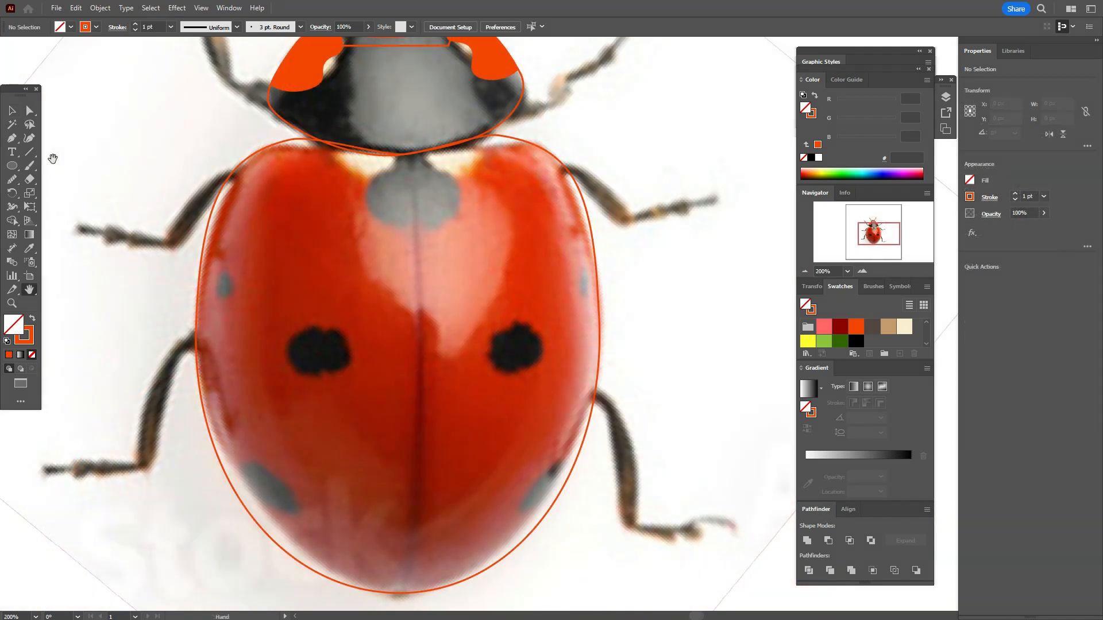
Step: Paint a black heart-shaped outline with the Paintbrush around the grey spot at the upper centre of the wing covers
{"action": "left_click", "coordinate": [29, 166]}
{"action": "left_click", "coordinate": [28, 332]}
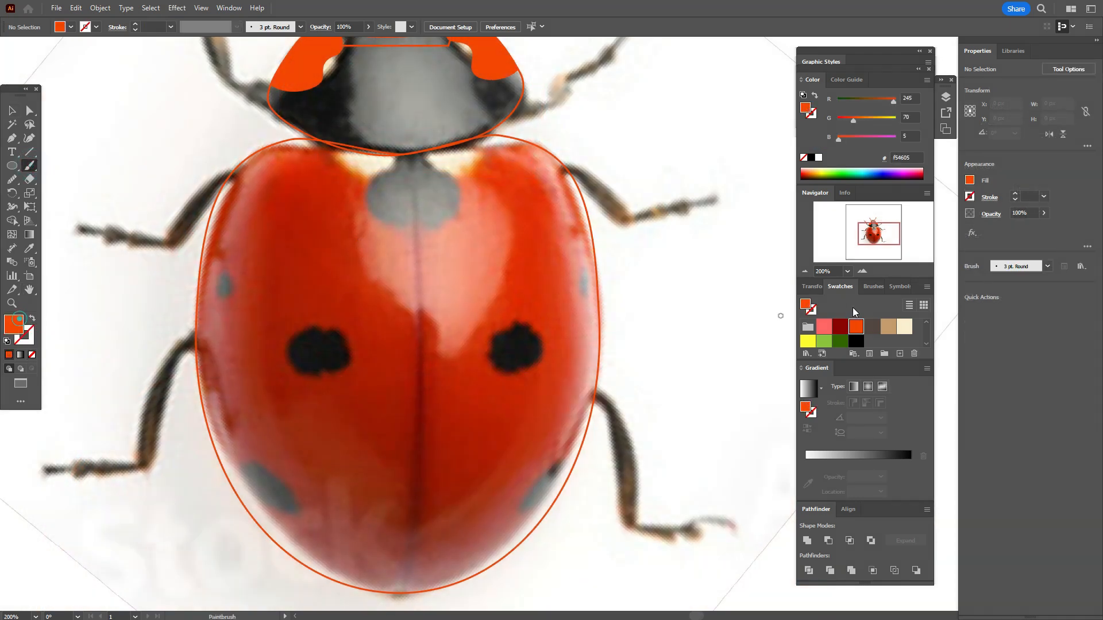
{"action": "left_click", "coordinate": [855, 341]}
{"action": "double_click", "coordinate": [30, 166]}
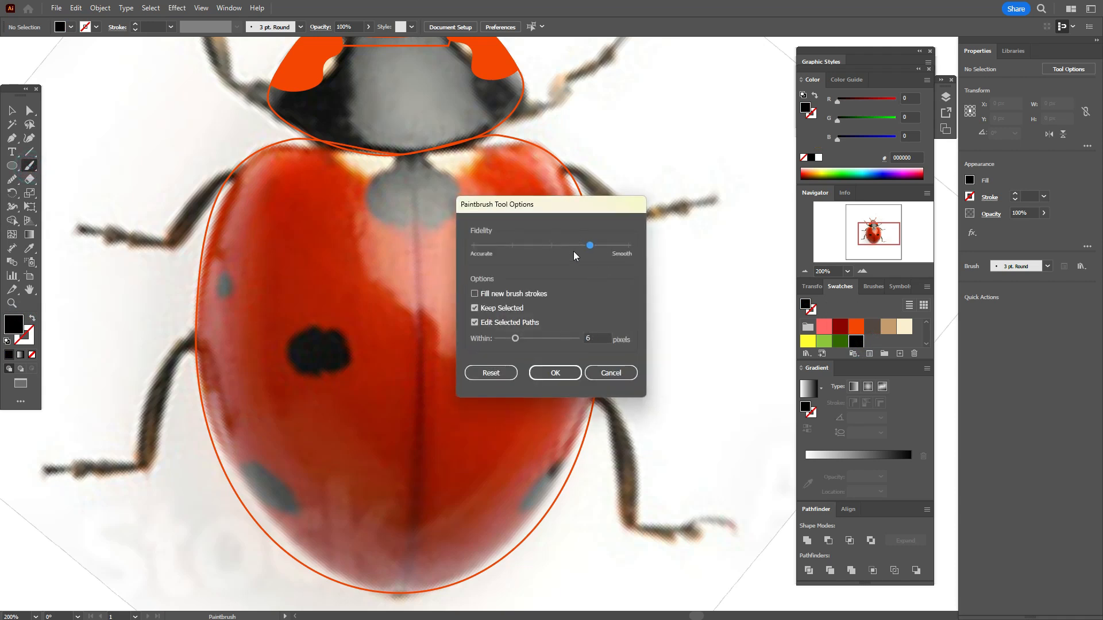
{"action": "left_click", "coordinate": [554, 373]}
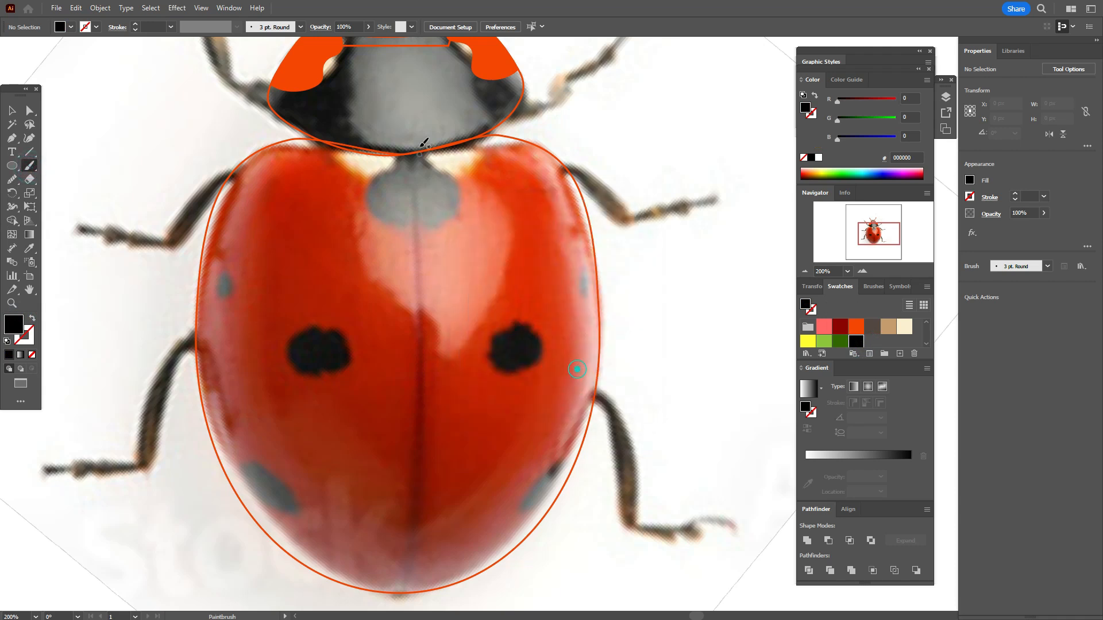
{"action": "left_click_drag", "start_coordinate": [392, 155], "coordinate": [374, 187]}
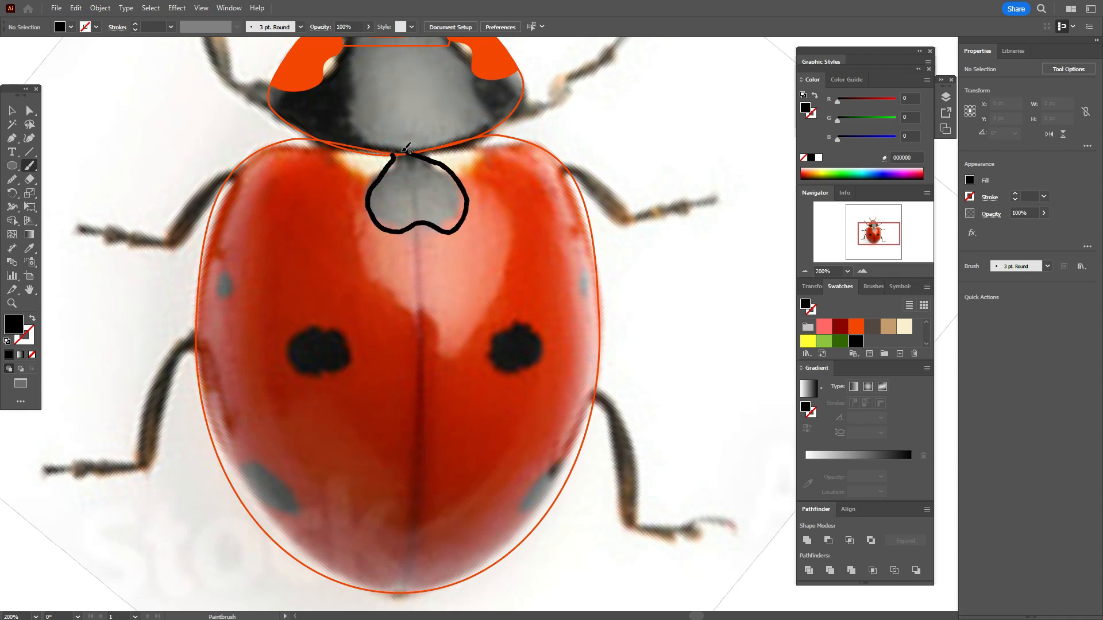
Step: Paint black outlines around the remaining wing-cover spots with the Paintbrush: both middle, both lower, left side and upper right spots
{"action": "left_click_drag", "start_coordinate": [394, 155], "coordinate": [395, 153]}
{"action": "mouse_move", "coordinate": [322, 331]}
{"action": "left_mouse_down"}
{"action": "mouse_move", "coordinate": [293, 333]}
{"action": "mouse_move", "coordinate": [317, 374]}
{"action": "mouse_move", "coordinate": [348, 337]}
{"action": "mouse_move", "coordinate": [325, 330]}
{"action": "left_mouse_up"}
{"action": "mouse_move", "coordinate": [512, 325]}
{"action": "left_mouse_down"}
{"action": "mouse_move", "coordinate": [534, 363]}
{"action": "mouse_move", "coordinate": [514, 323]}
{"action": "left_mouse_up"}
{"action": "scroll", "coordinate": [274, 435], "scroll_direction": "down", "scroll_amount": 2}
{"action": "mouse_move", "coordinate": [233, 435]}
{"action": "left_mouse_down"}
{"action": "mouse_move", "coordinate": [252, 422]}
{"action": "mouse_move", "coordinate": [266, 489]}
{"action": "mouse_move", "coordinate": [237, 426]}
{"action": "mouse_move", "coordinate": [300, 476]}
{"action": "mouse_move", "coordinate": [239, 441]}
{"action": "left_mouse_up"}
{"action": "key", "text": "ctrl+z"}
{"action": "mouse_move", "coordinate": [573, 415]}
{"action": "left_mouse_down"}
{"action": "mouse_move", "coordinate": [550, 467]}
{"action": "mouse_move", "coordinate": [574, 416]}
{"action": "left_mouse_up"}
{"action": "mouse_move", "coordinate": [217, 238]}
{"action": "left_mouse_down"}
{"action": "mouse_move", "coordinate": [240, 250]}
{"action": "mouse_move", "coordinate": [222, 275]}
{"action": "mouse_move", "coordinate": [213, 236]}
{"action": "left_mouse_up"}
{"action": "mouse_move", "coordinate": [547, 185]}
{"action": "left_mouse_down"}
{"action": "mouse_move", "coordinate": [514, 184]}
{"action": "mouse_move", "coordinate": [544, 190]}
{"action": "left_mouse_up"}
Step: Select all painted spot outlines except the right middle one and swap their black stroke colour to the fill
{"action": "key", "text": "v"}
{"action": "left_click", "coordinate": [433, 182], "text": "shift"}
{"action": "left_click", "coordinate": [348, 299], "text": "shift"}
{"action": "left_click", "coordinate": [228, 269], "text": "shift"}
{"action": "left_click", "coordinate": [278, 446], "text": "shift"}
{"action": "left_click", "coordinate": [554, 466], "text": "shift"}
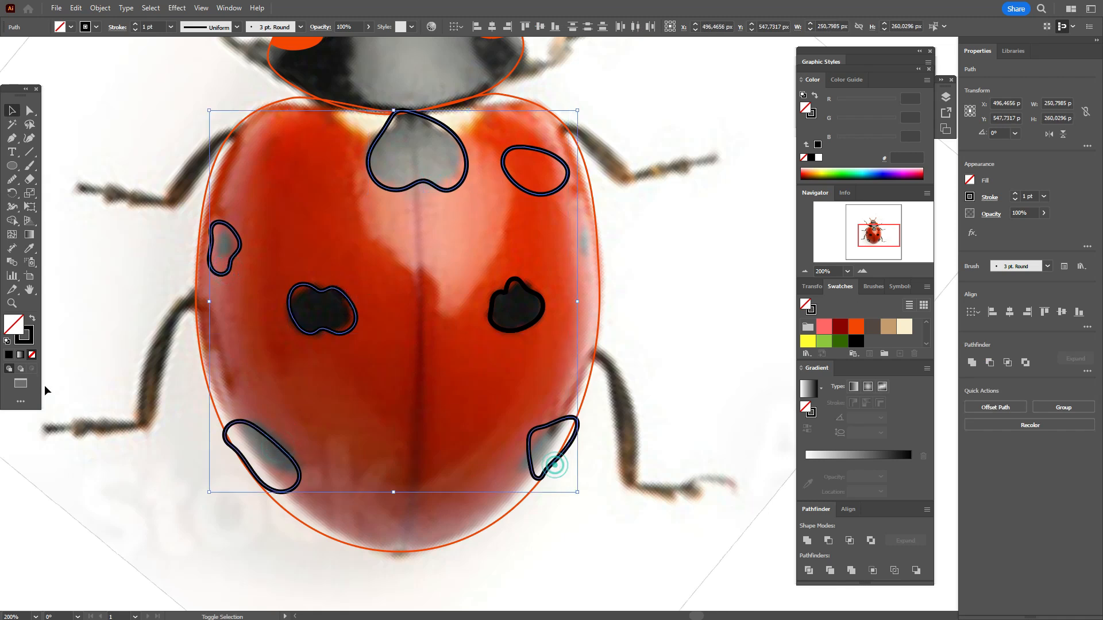
{"action": "left_click", "coordinate": [32, 318]}
{"action": "left_click", "coordinate": [60, 291]}
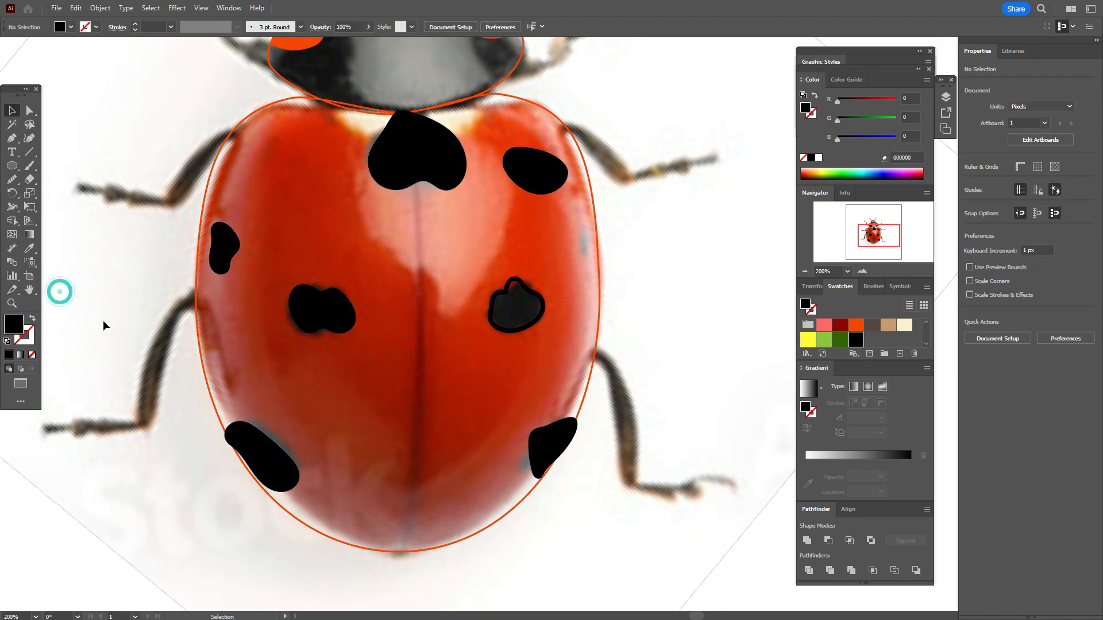
Step: Draw a curved black unfilled line with the Pen tool from the heart-shaped spot down to the wing covers' lower tip
{"action": "left_click", "coordinate": [11, 138]}
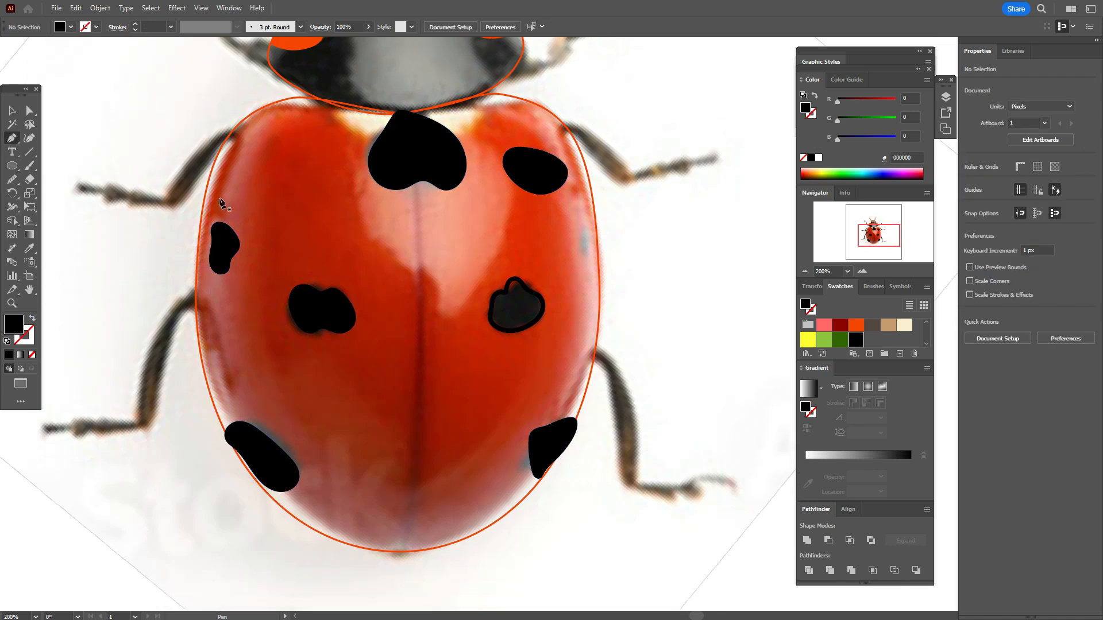
{"action": "left_click", "coordinate": [407, 154]}
{"action": "left_click_drag", "start_coordinate": [402, 544], "coordinate": [361, 587]}
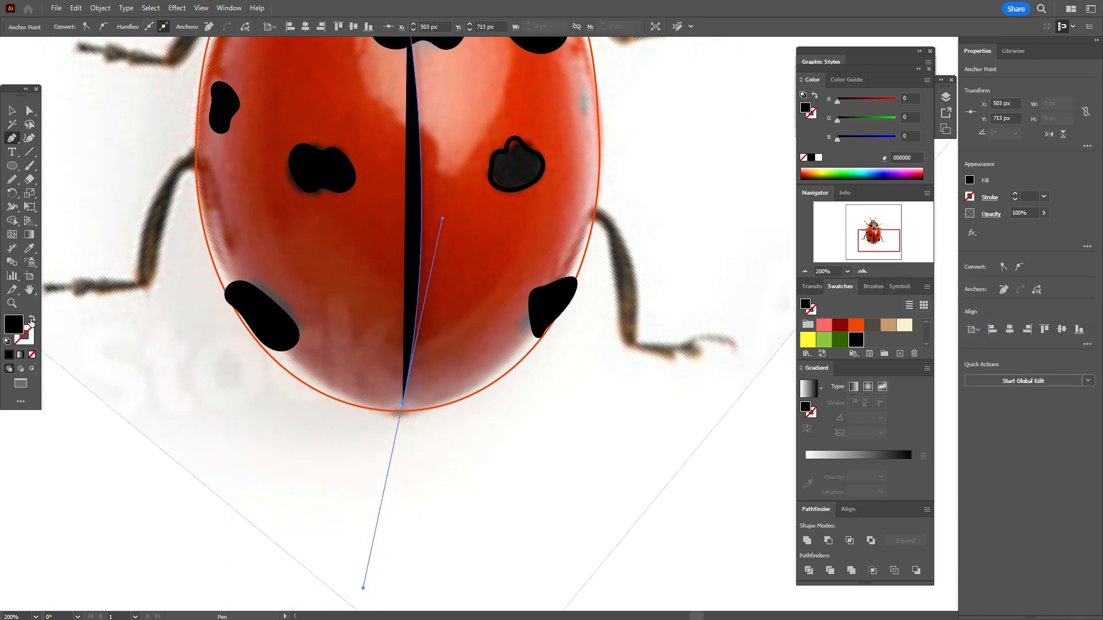
{"action": "left_click", "coordinate": [32, 320]}
{"action": "left_click", "coordinate": [12, 110]}
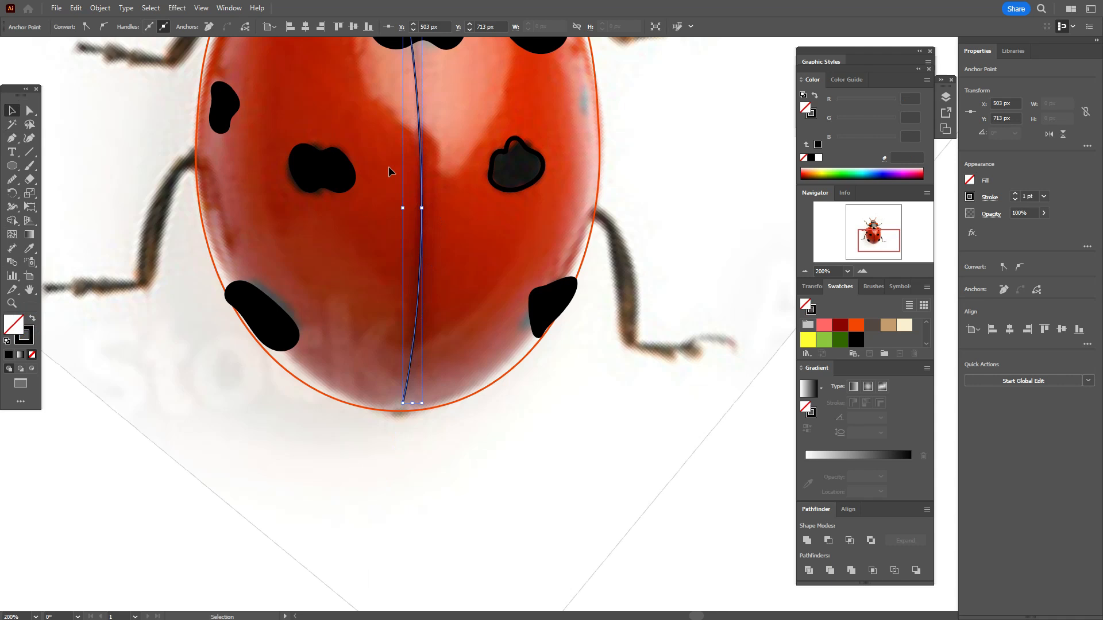
{"action": "left_click", "coordinate": [633, 157]}
Step: Move the centre line and rotate it slightly clockwise to follow the seam between the wing covers
{"action": "scroll", "coordinate": [683, 189], "scroll_direction": "up", "scroll_amount": 4}
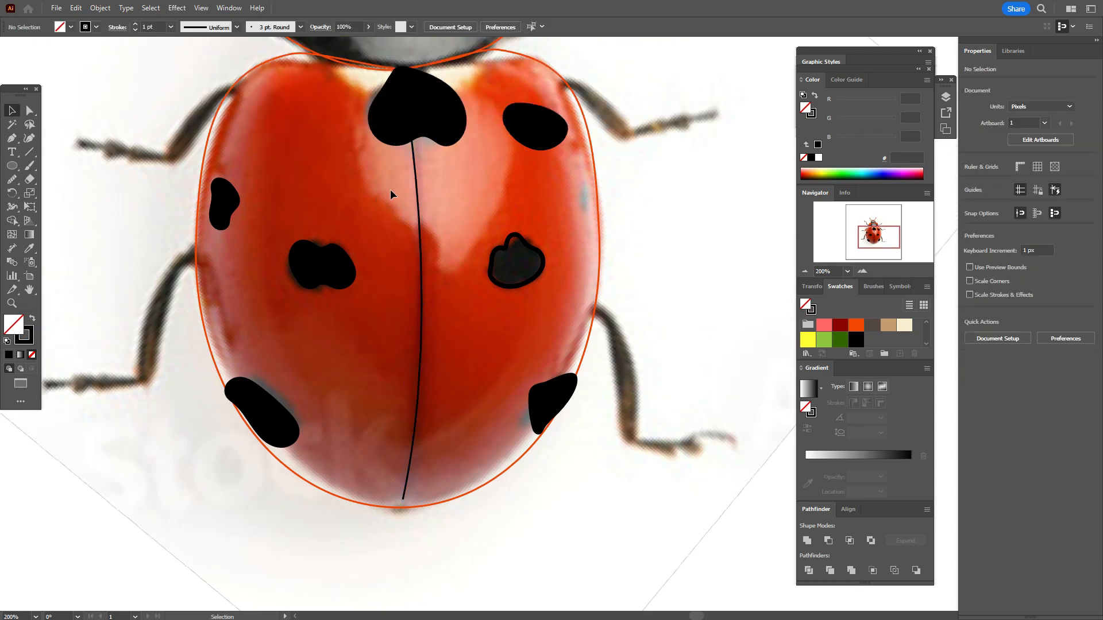
{"action": "left_click_drag", "start_coordinate": [415, 167], "coordinate": [423, 165]}
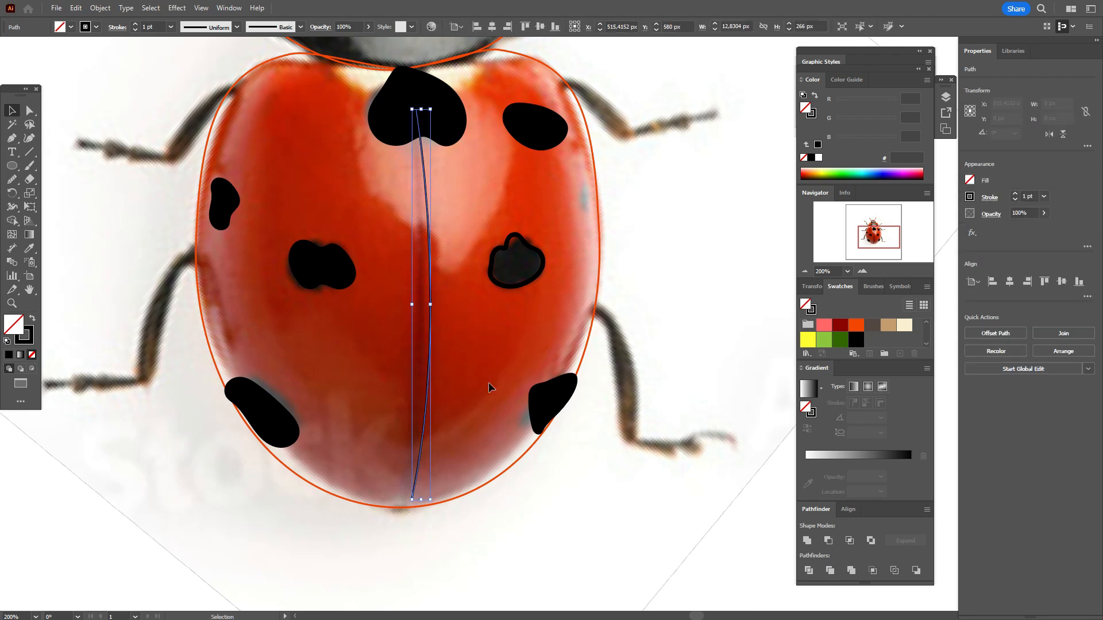
{"action": "left_click_drag", "start_coordinate": [436, 500], "coordinate": [426, 501]}
{"action": "left_click_drag", "start_coordinate": [428, 369], "coordinate": [418, 374]}
Step: Move the centre line's lower anchor right to the wing covers' tip and shift its upper anchor slightly left
{"action": "left_click", "coordinate": [30, 110]}
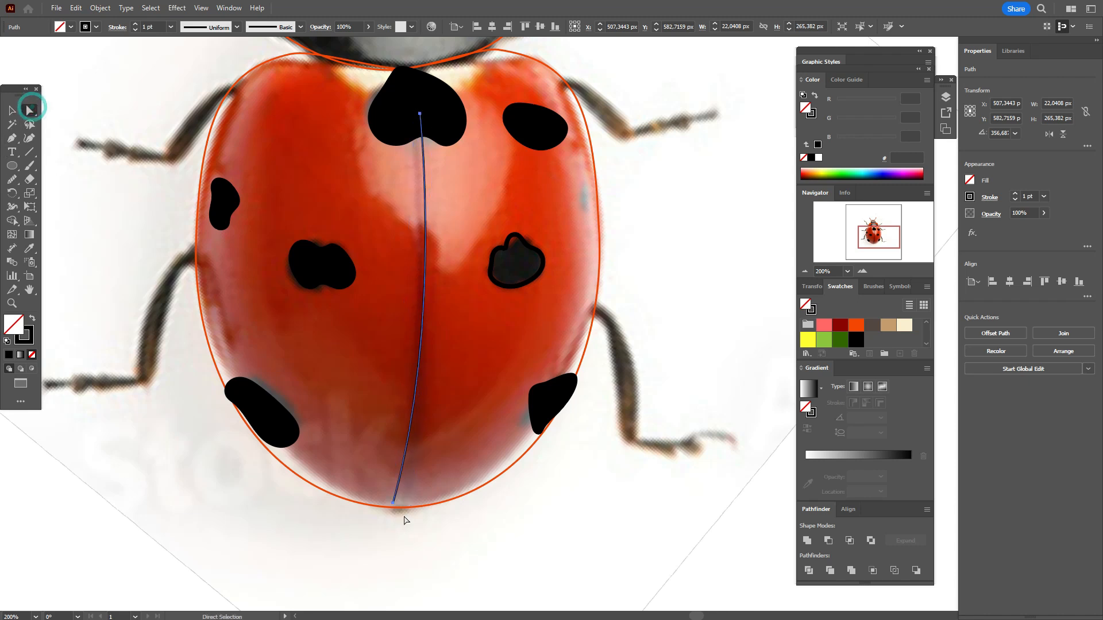
{"action": "left_click_drag", "start_coordinate": [393, 506], "coordinate": [404, 505]}
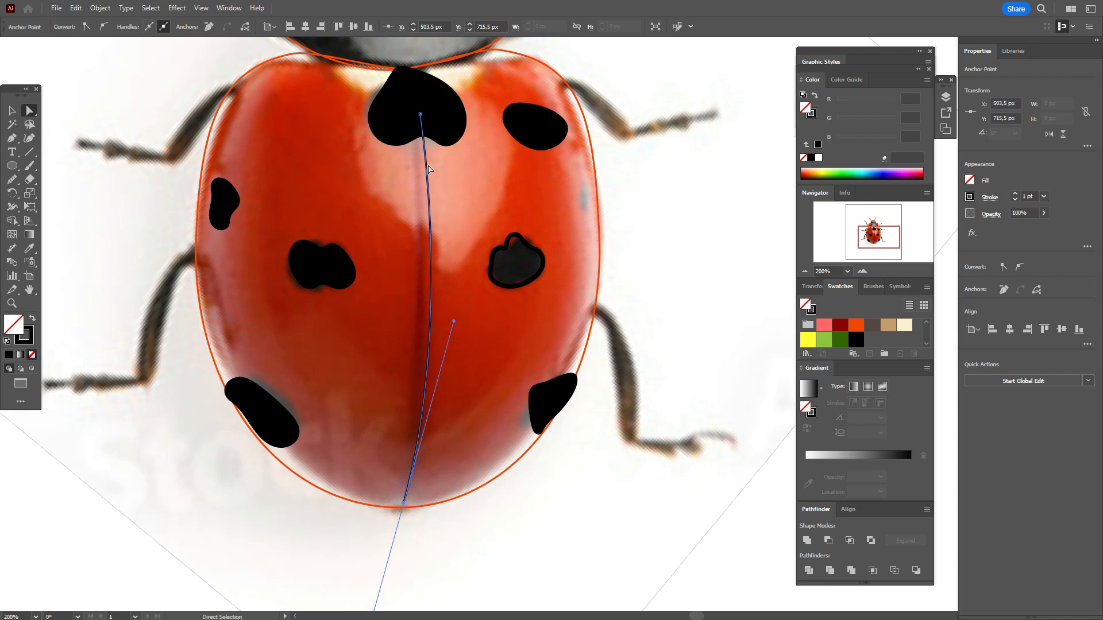
{"action": "left_click", "coordinate": [419, 115]}
{"action": "left_click", "coordinate": [424, 147]}
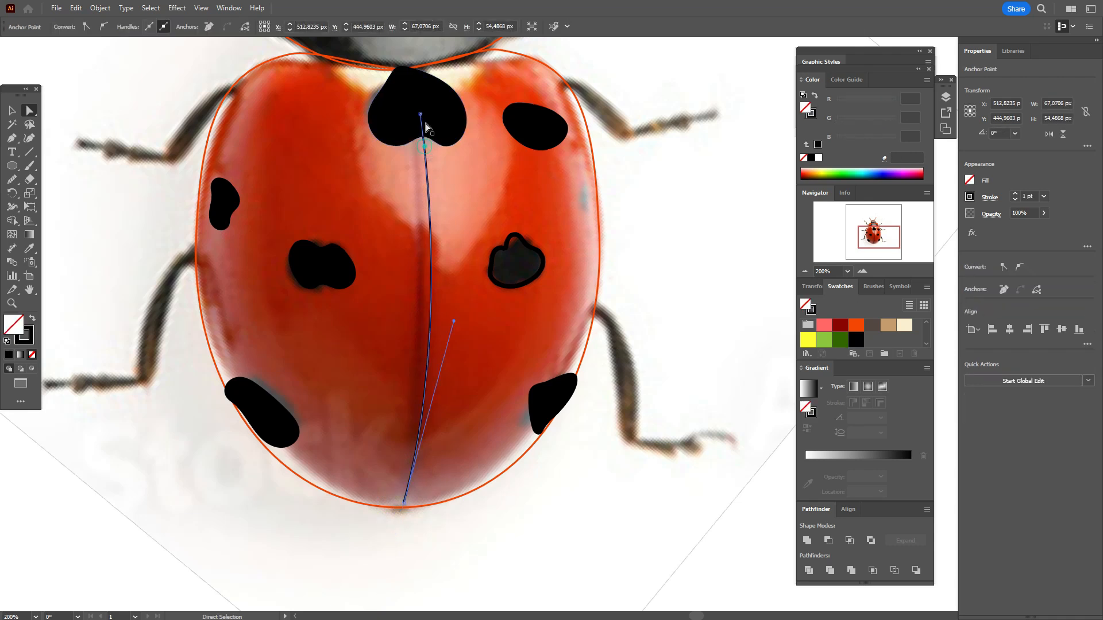
{"action": "left_click_drag", "start_coordinate": [422, 119], "coordinate": [413, 119]}
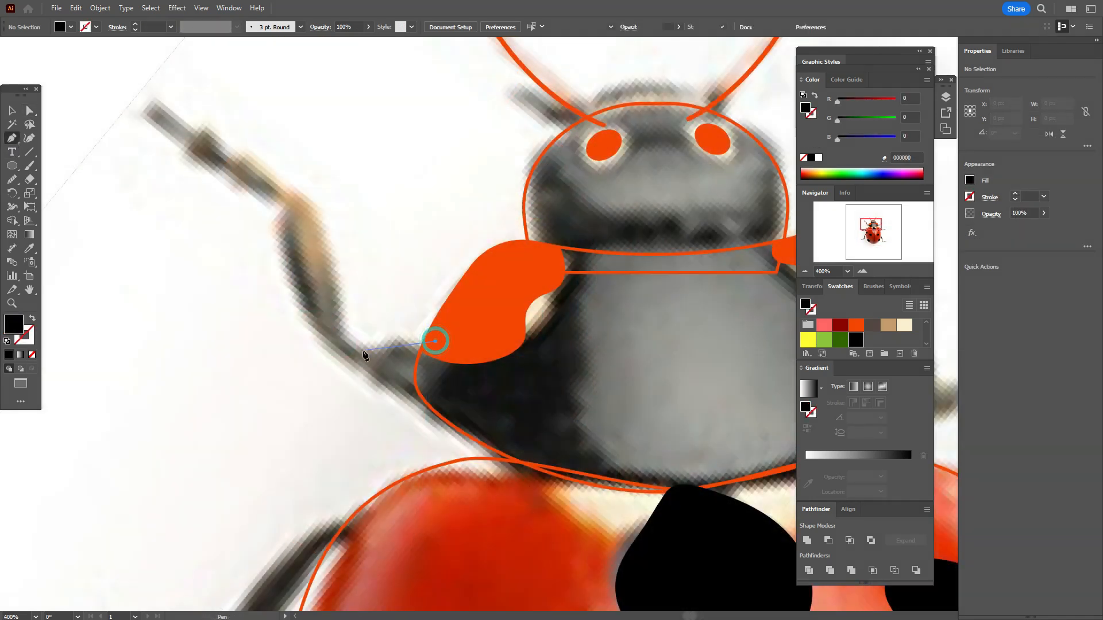
Step: Draw a closed black outline about 56 by 72 px with the Pen tool around the thick part of the front left leg
{"action": "left_click", "coordinate": [435, 341]}
{"action": "left_click", "coordinate": [362, 348]}
{"action": "left_click", "coordinate": [315, 359]}
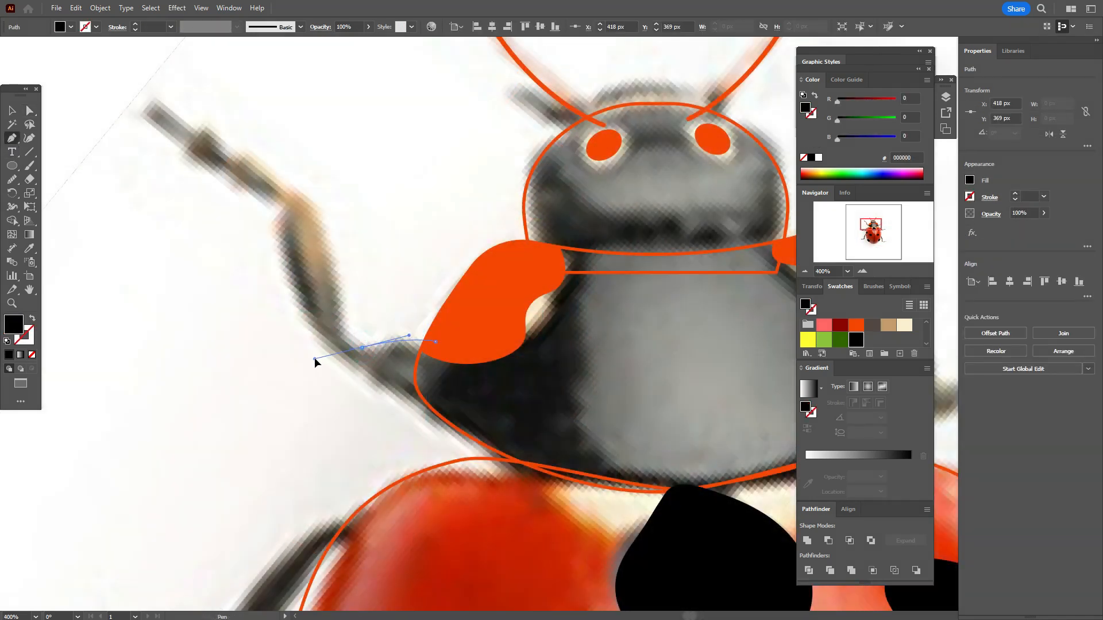
{"action": "left_click_drag", "start_coordinate": [315, 359], "coordinate": [250, 166]}
{"action": "left_click", "coordinate": [300, 194]}
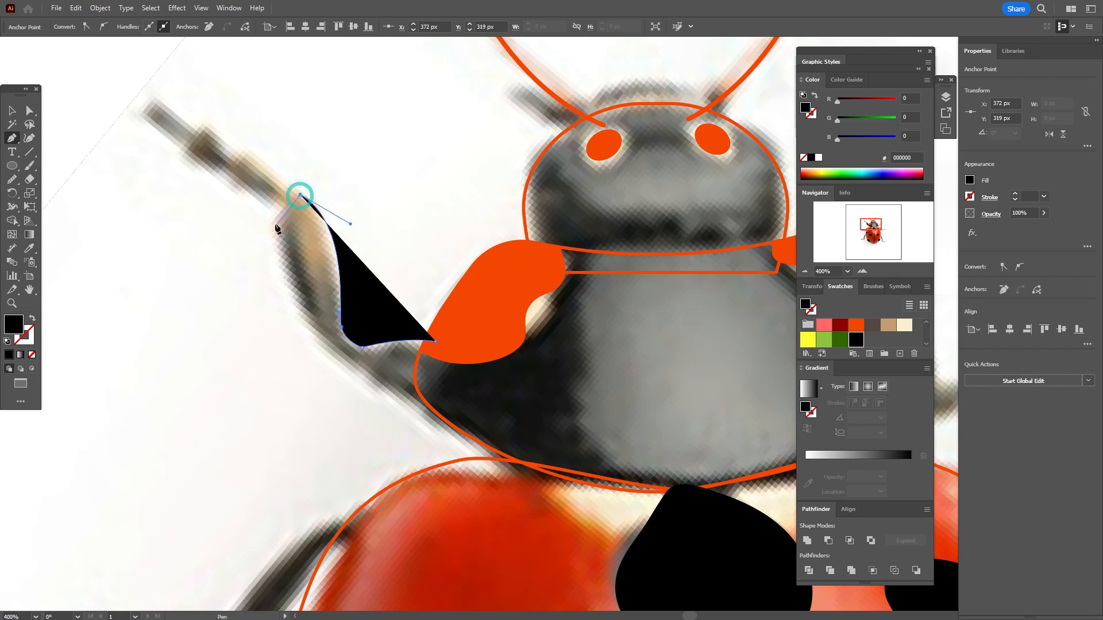
{"action": "left_click", "coordinate": [270, 224]}
{"action": "left_click", "coordinate": [33, 318]}
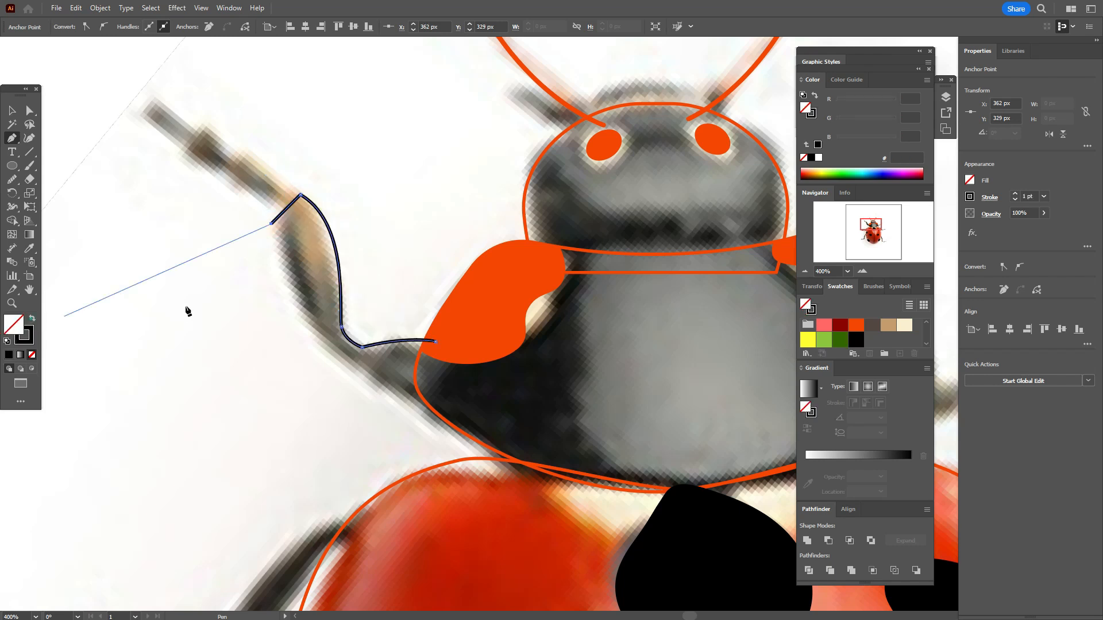
{"action": "left_click_drag", "start_coordinate": [328, 343], "coordinate": [375, 386]}
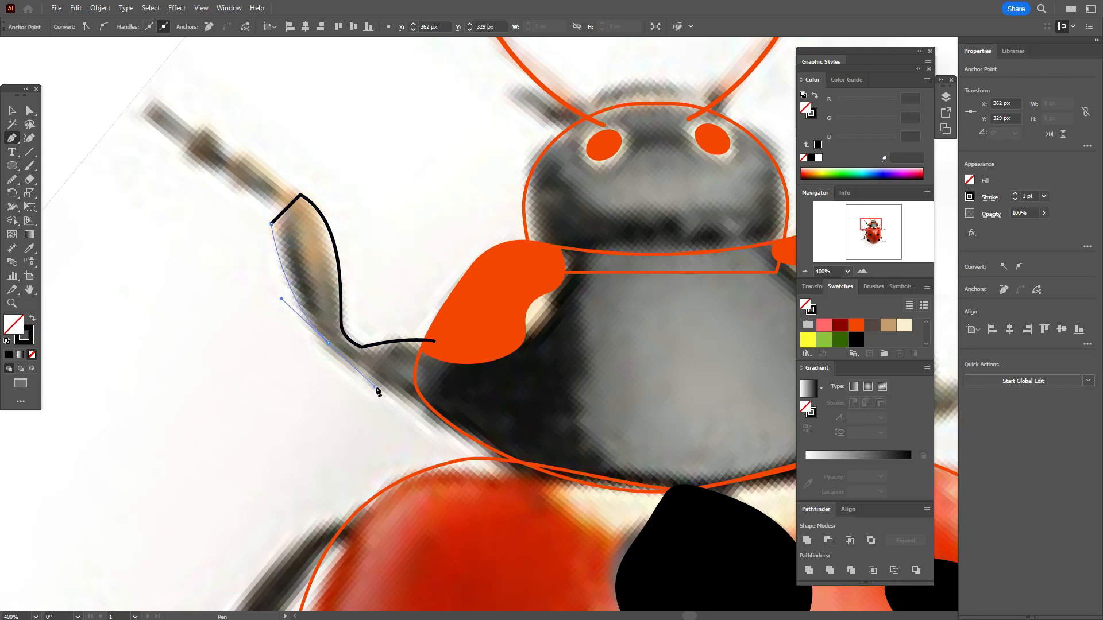
{"action": "left_click", "coordinate": [433, 404]}
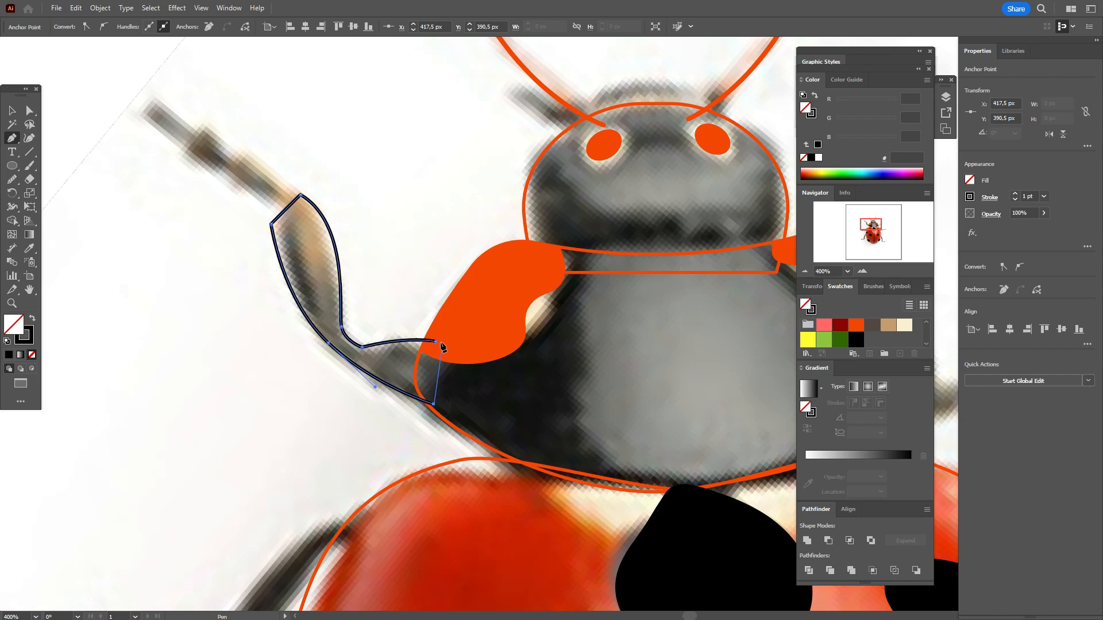
{"action": "left_click", "coordinate": [435, 343]}
Step: Round the leg outline's inner bend to about 6.09 px and round the two corners at its outer end
{"action": "key", "text": "a"}
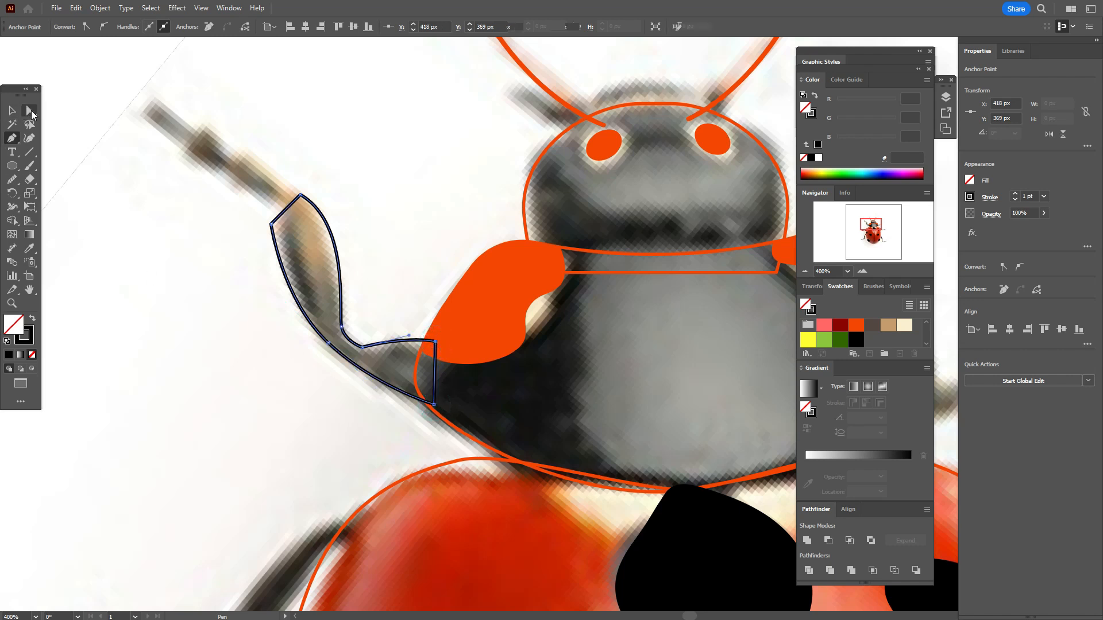
{"action": "mouse_move", "coordinate": [365, 339]}
{"action": "left_mouse_down"}
{"action": "mouse_move", "coordinate": [379, 321]}
{"action": "mouse_move", "coordinate": [374, 331]}
{"action": "left_mouse_up"}
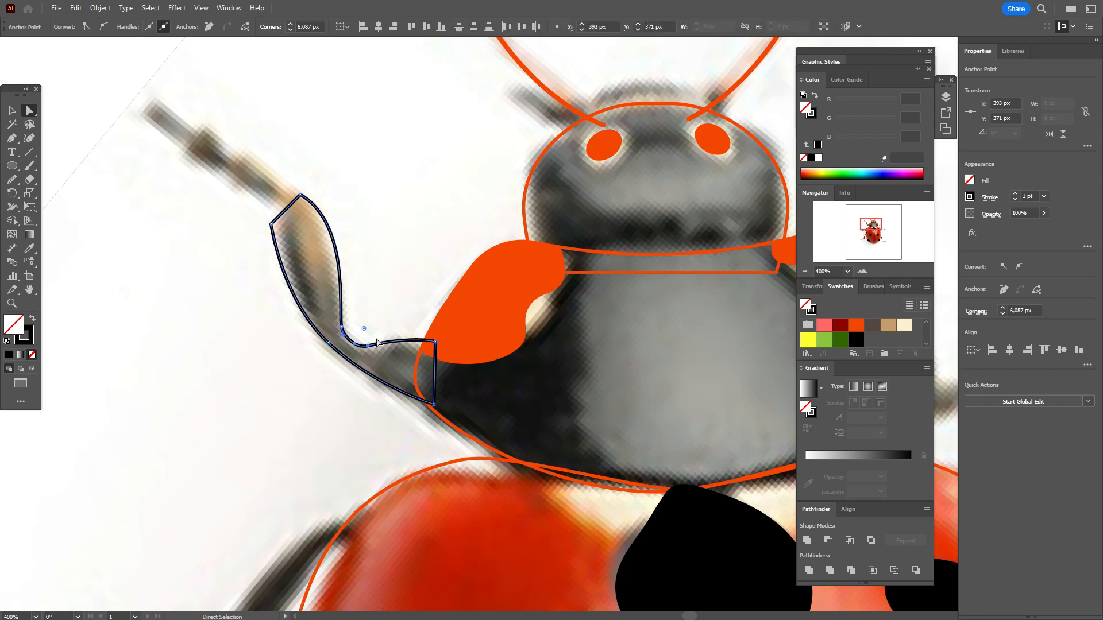
{"action": "scroll", "coordinate": [241, 345], "scroll_direction": "up", "scroll_amount": 2}
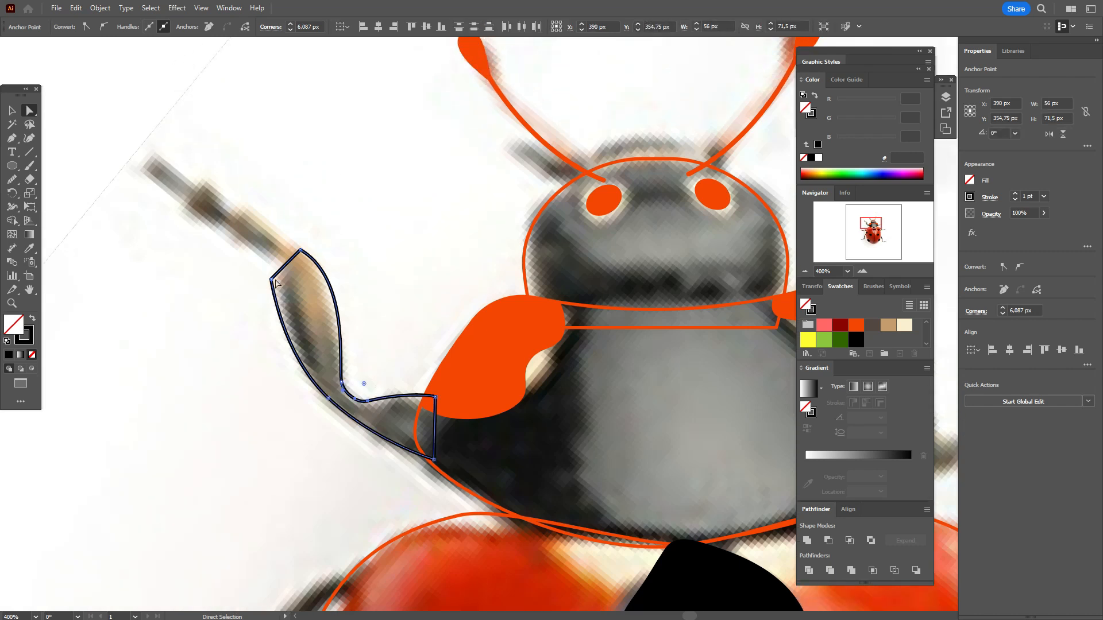
{"action": "left_click", "coordinate": [272, 279]}
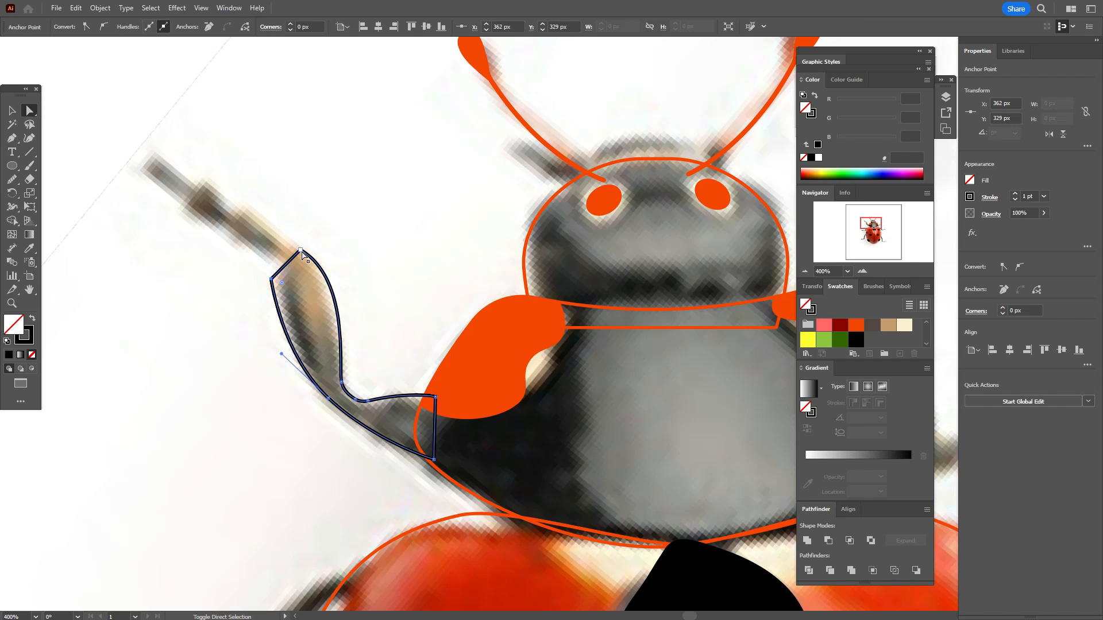
{"action": "left_click", "coordinate": [300, 251], "text": "shift"}
{"action": "left_click_drag", "start_coordinate": [282, 283], "coordinate": [292, 296]}
{"action": "left_click", "coordinate": [12, 111]}
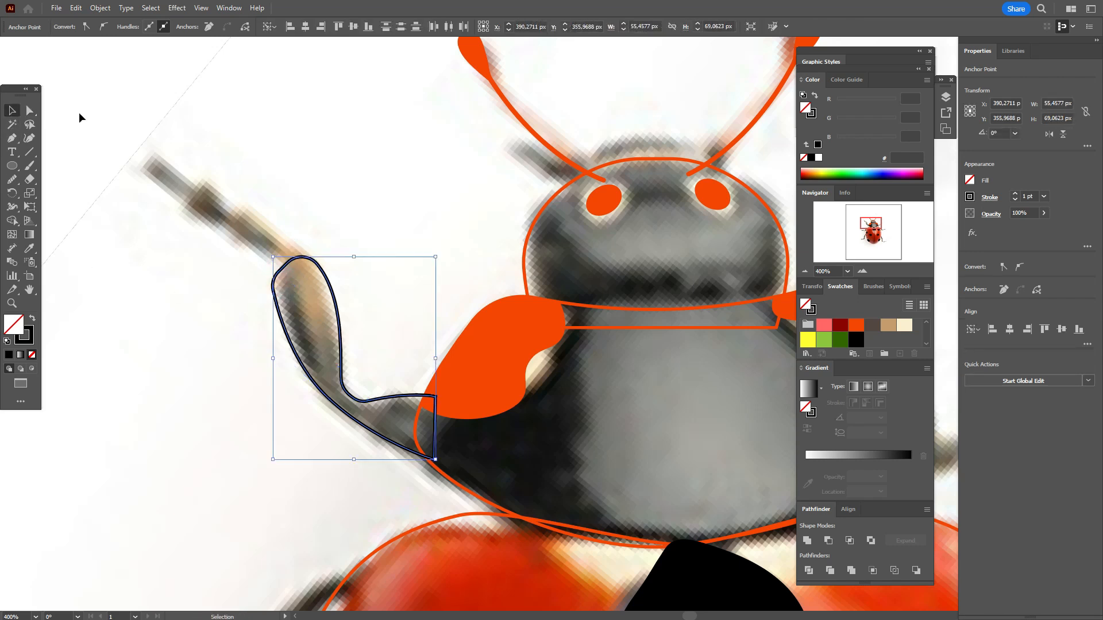
{"action": "left_click", "coordinate": [79, 112]}
Step: Draw a straight line spanning about 46 by 37 px with the Pen tool from the foot's end to the leg outline's rounded tip
{"action": "scroll", "coordinate": [90, 225], "scroll_direction": "up", "scroll_amount": 3}
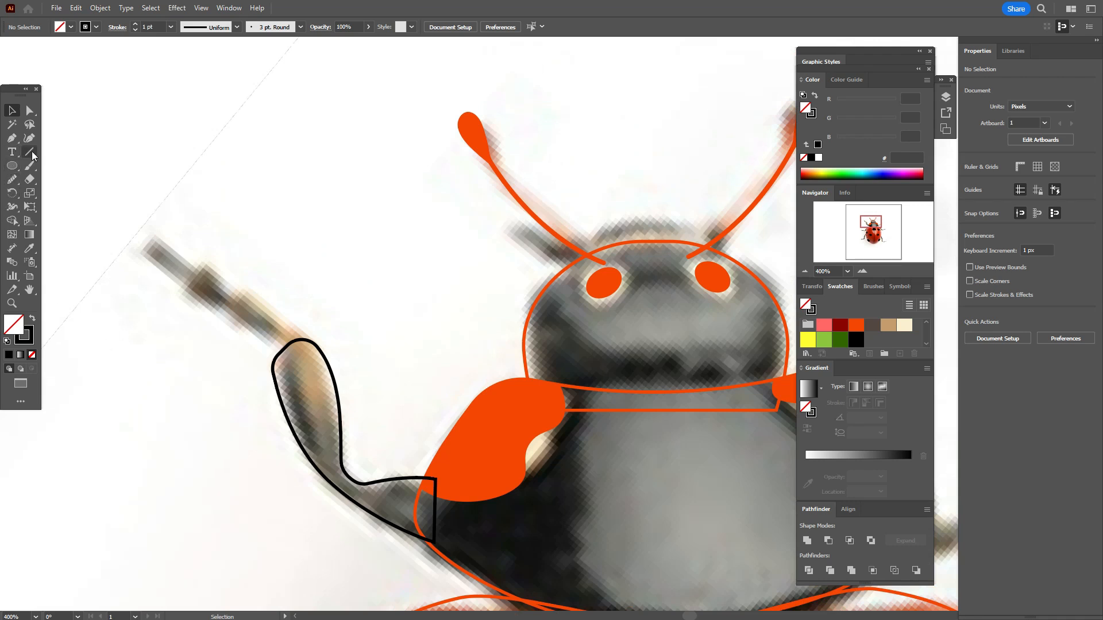
{"action": "left_click", "coordinate": [15, 139]}
{"action": "left_click", "coordinate": [152, 244]}
{"action": "left_click", "coordinate": [285, 349]}
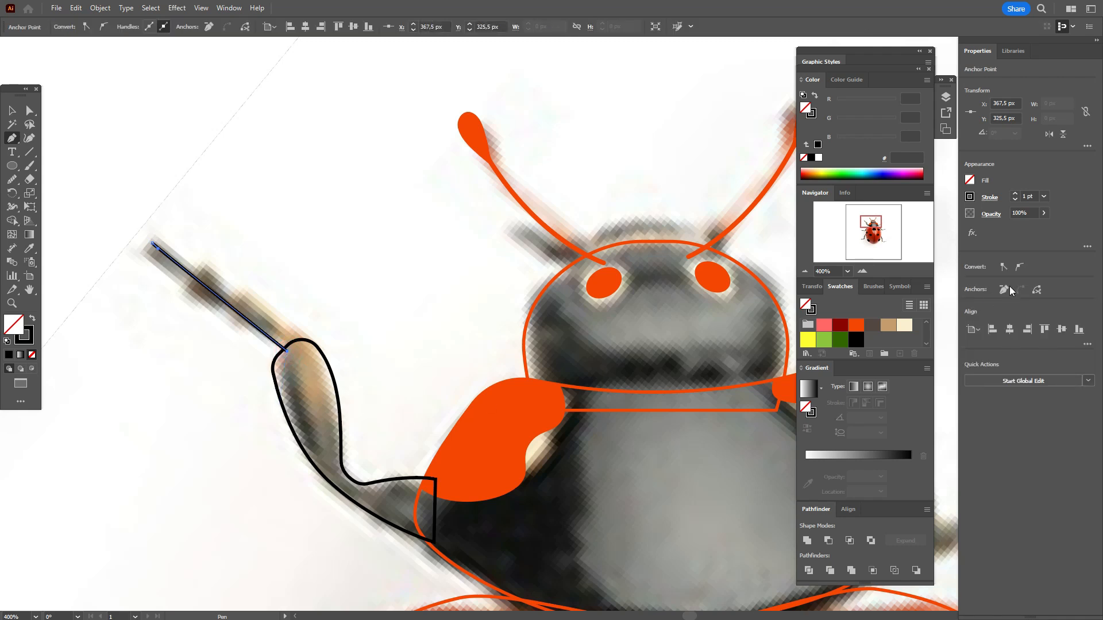
Step: Set the foot line's stroke weight to 2 pt and give it a round cap
{"action": "left_click", "coordinate": [1026, 197]}
{"action": "type", "text": ".5"}
{"action": "key", "text": "Return"}
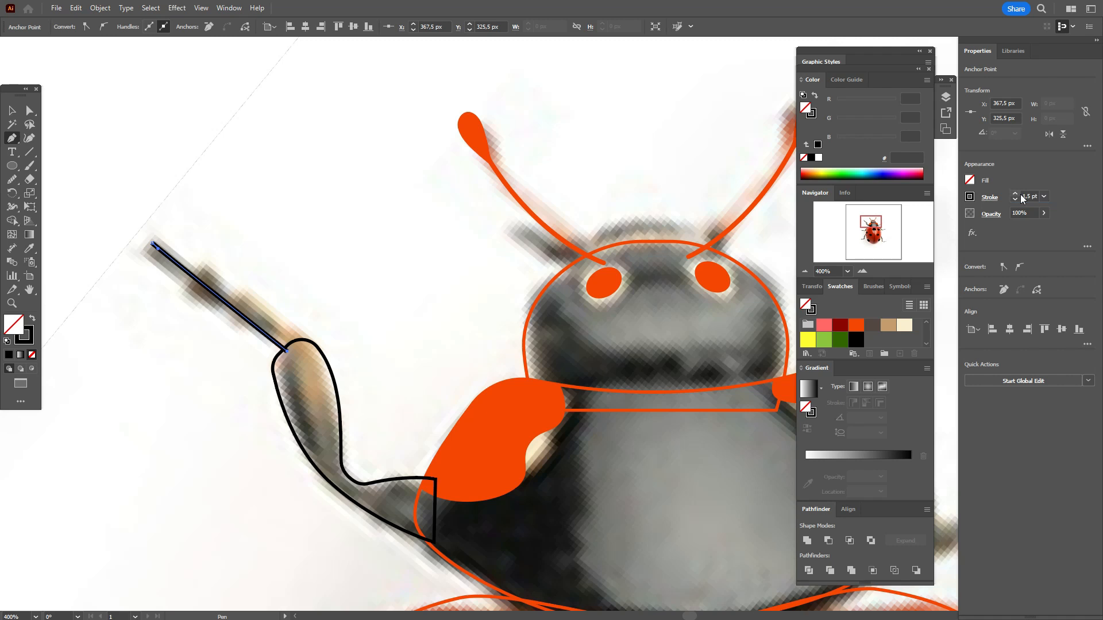
{"action": "type", "text": "2"}
{"action": "key", "text": "Return"}
{"action": "left_click", "coordinate": [989, 198]}
{"action": "left_click", "coordinate": [929, 227]}
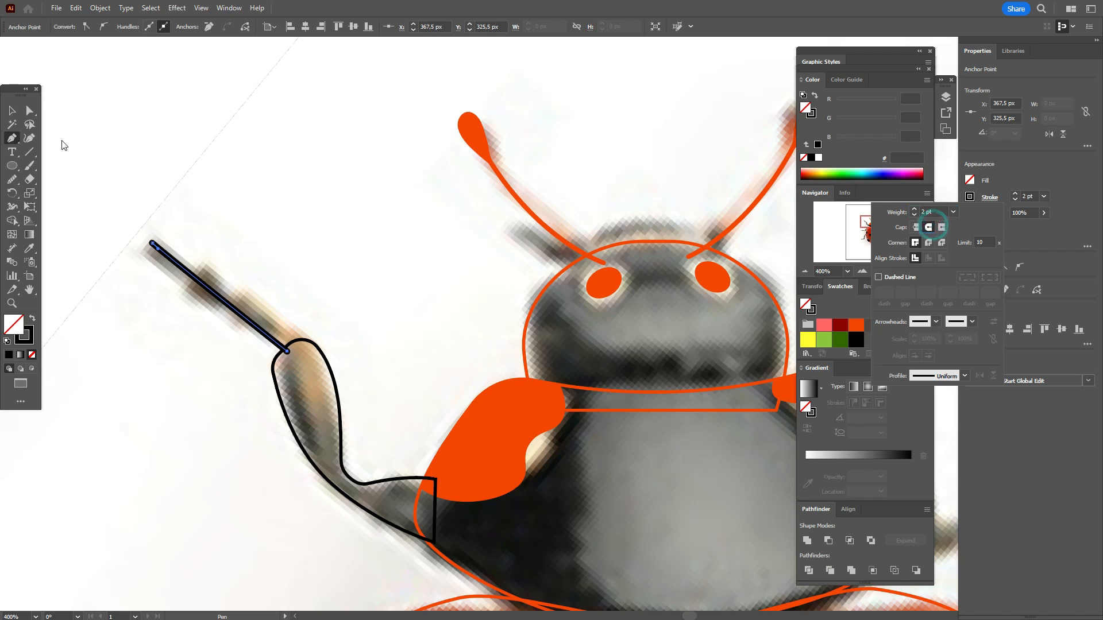
{"action": "left_click", "coordinate": [12, 110]}
{"action": "left_click", "coordinate": [56, 115]}
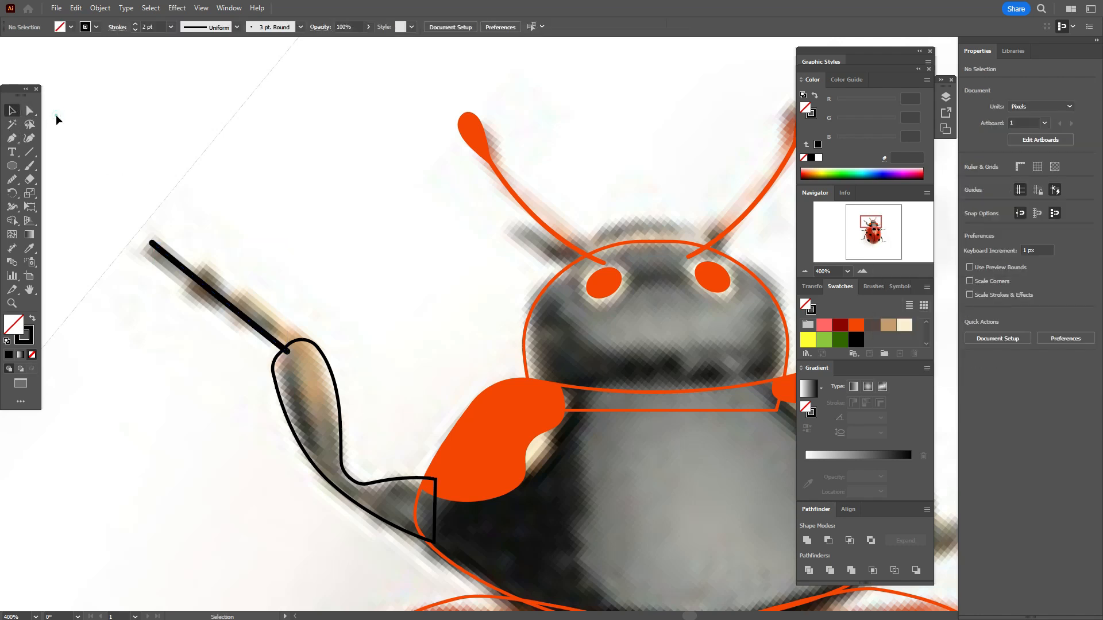
Step: Create a three-sided polygon with a 50 px radius near the foot line and swap its black stroke to the fill
{"action": "left_click_drag", "start_coordinate": [12, 166], "coordinate": [51, 202]}
{"action": "left_click", "coordinate": [187, 223]}
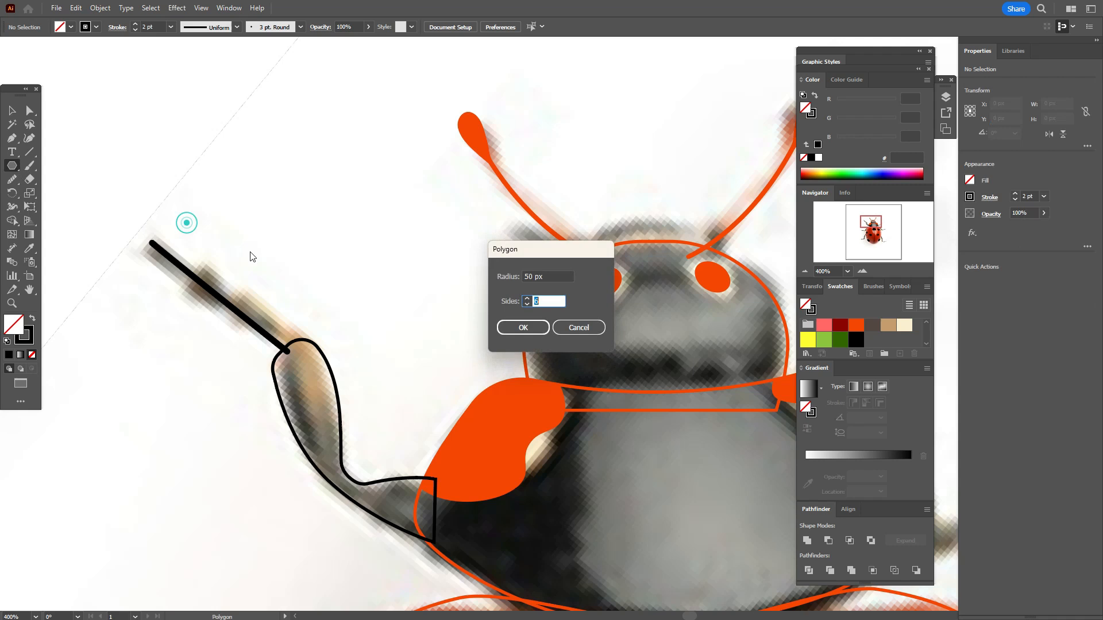
{"action": "left_click", "coordinate": [525, 328]}
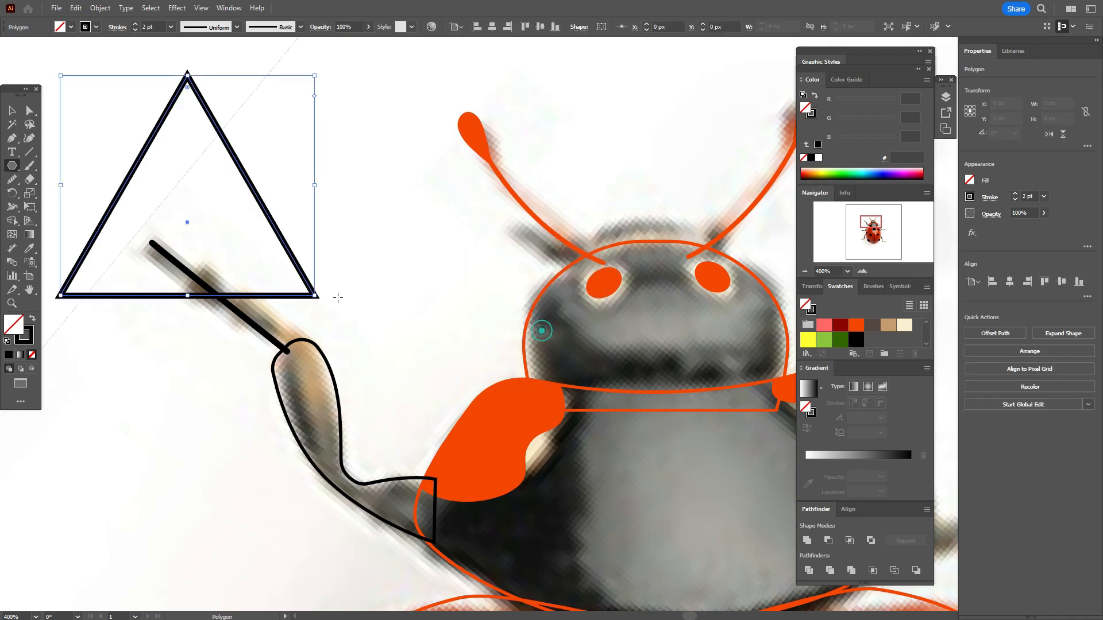
{"action": "left_click", "coordinate": [15, 115]}
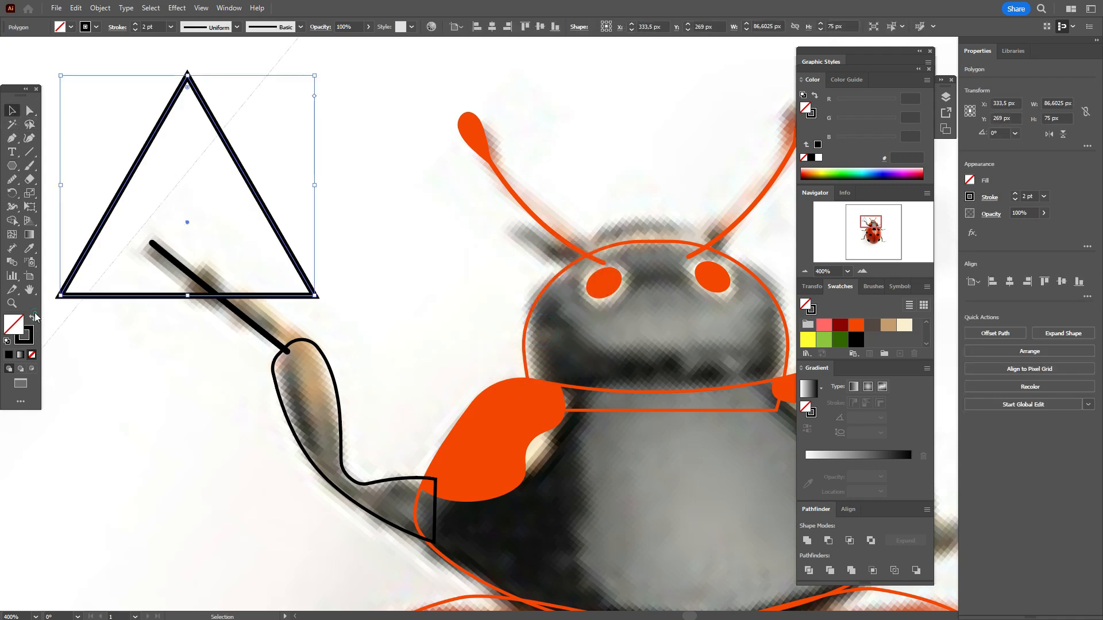
{"action": "left_click", "coordinate": [33, 317]}
Step: Arrange three black triangles about 14 by 12 px, rotated about 235°, in an overlapping row along the foot line
{"action": "mouse_move", "coordinate": [187, 74]}
{"action": "left_mouse_down"}
{"action": "mouse_move", "coordinate": [205, 254]}
{"action": "mouse_move", "coordinate": [195, 330]}
{"action": "mouse_move", "coordinate": [171, 333]}
{"action": "left_mouse_up"}
{"action": "left_click_drag", "start_coordinate": [181, 288], "coordinate": [243, 316]}
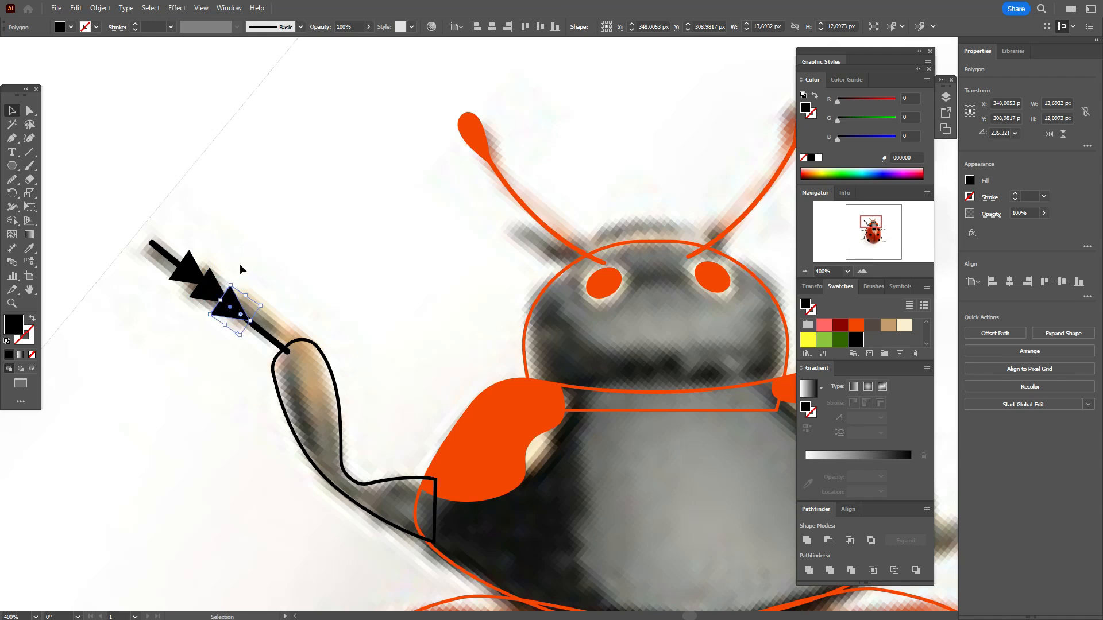
{"action": "left_click", "coordinate": [240, 264]}
{"action": "left_click", "coordinate": [212, 292]}
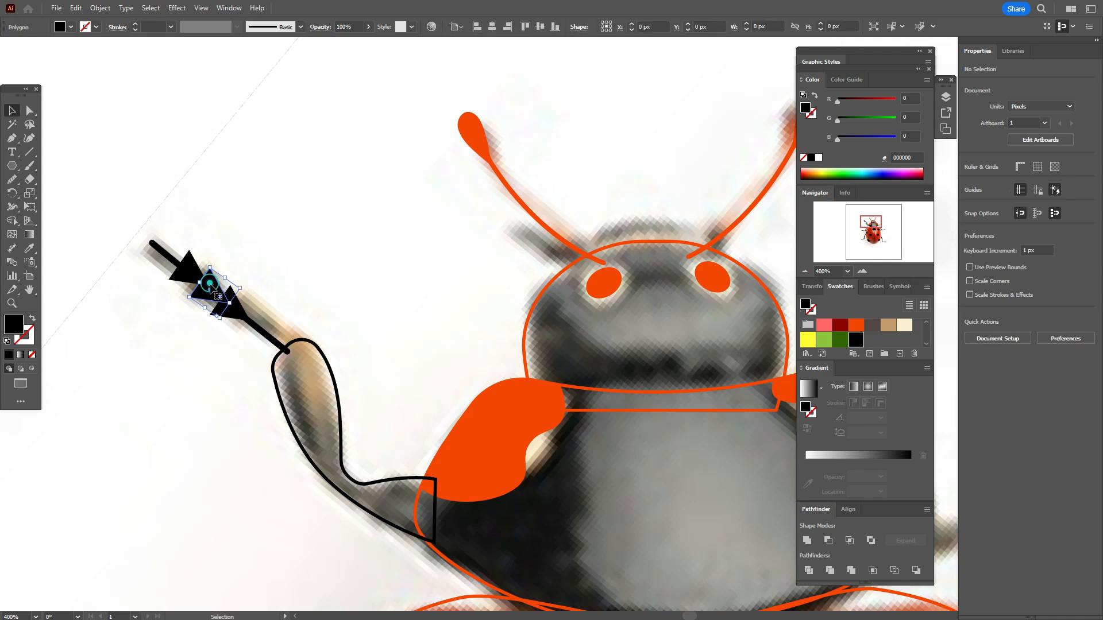
{"action": "left_click_drag", "start_coordinate": [215, 297], "coordinate": [232, 311]}
{"action": "left_click", "coordinate": [232, 315]}
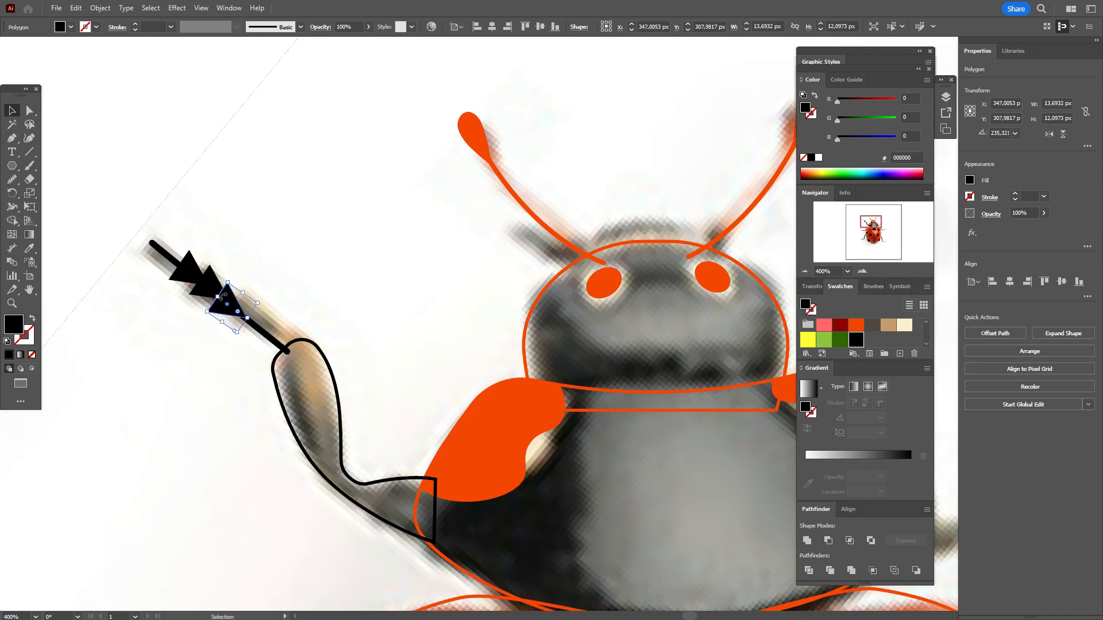
Step: Expand the fill and stroke of the foot line and its three triangles, and unite them into one shape
{"action": "left_click", "coordinate": [212, 287], "text": "shift"}
{"action": "left_click", "coordinate": [174, 262], "text": "shift"}
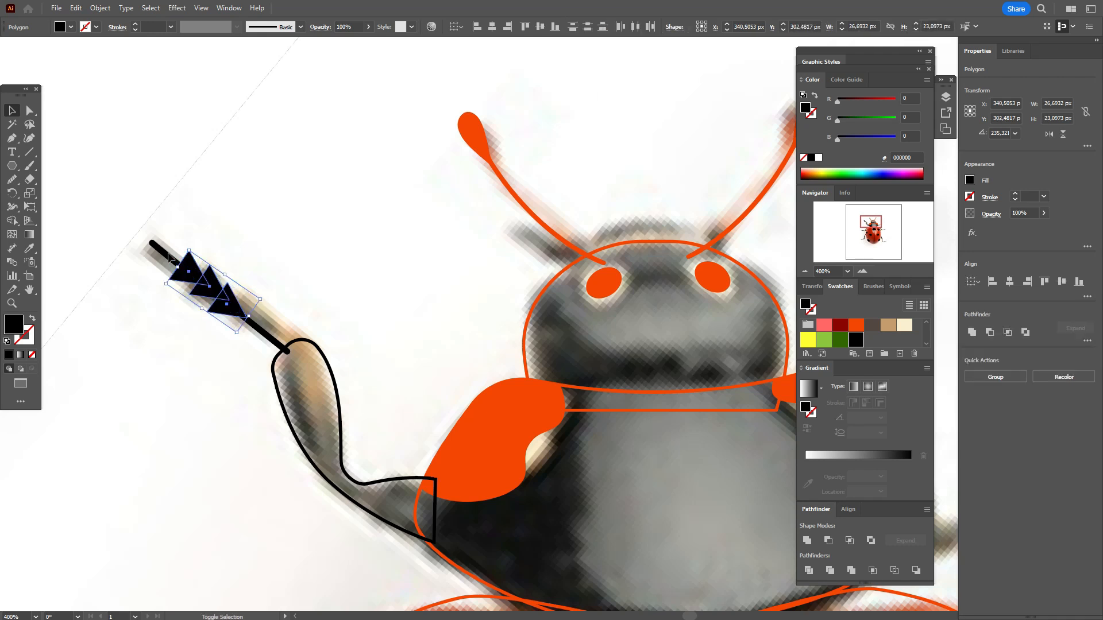
{"action": "left_click", "coordinate": [165, 252], "text": "shift"}
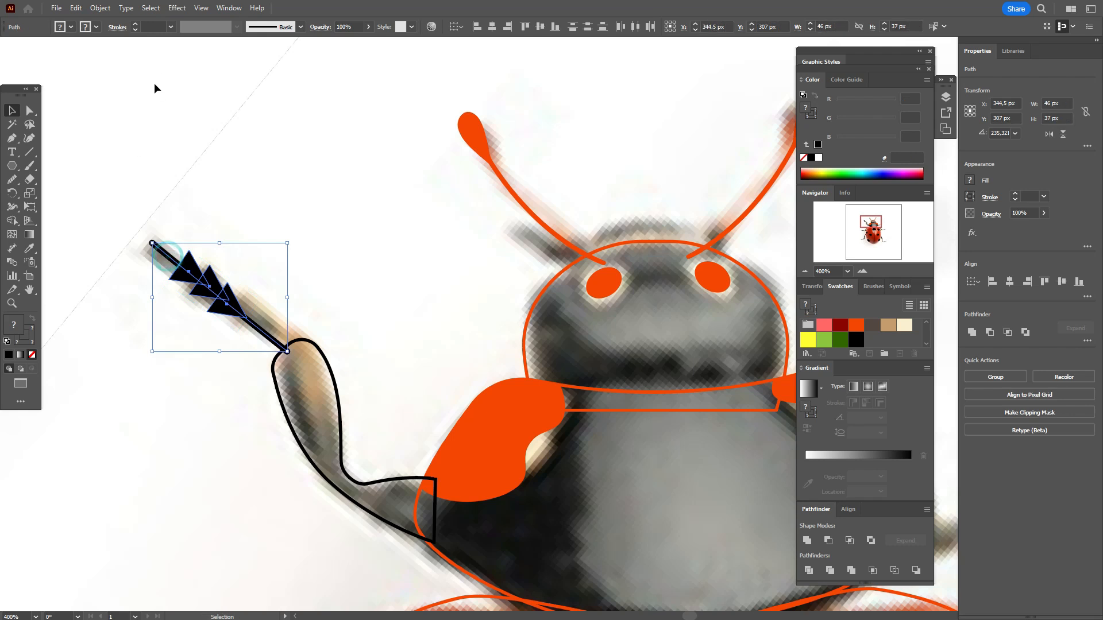
{"action": "left_click", "coordinate": [107, 8]}
{"action": "left_click", "coordinate": [136, 156]}
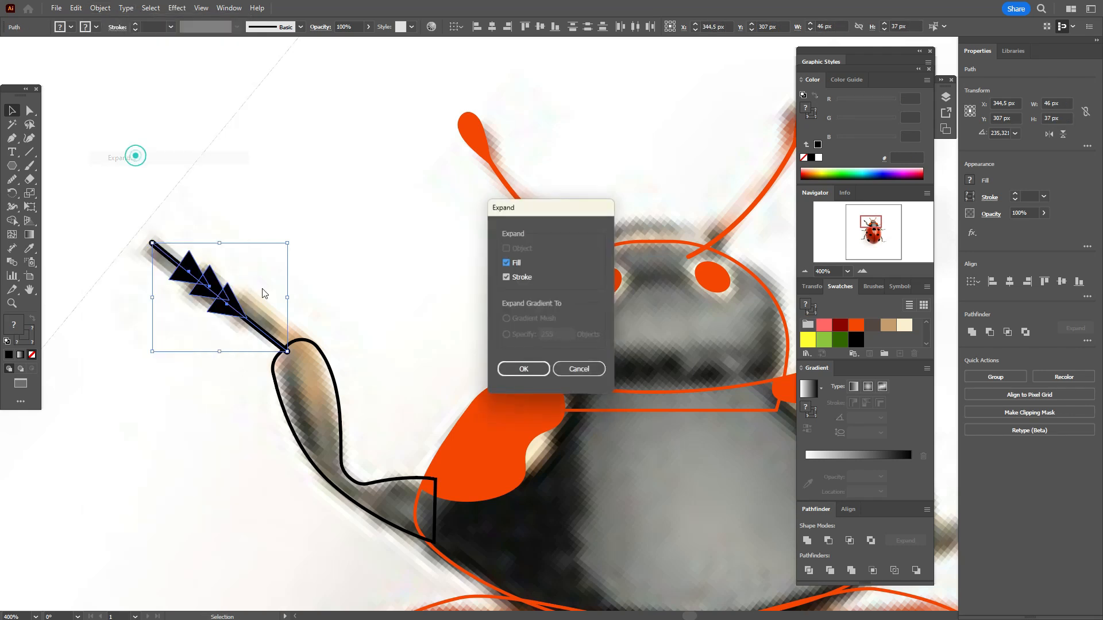
{"action": "left_click", "coordinate": [523, 370]}
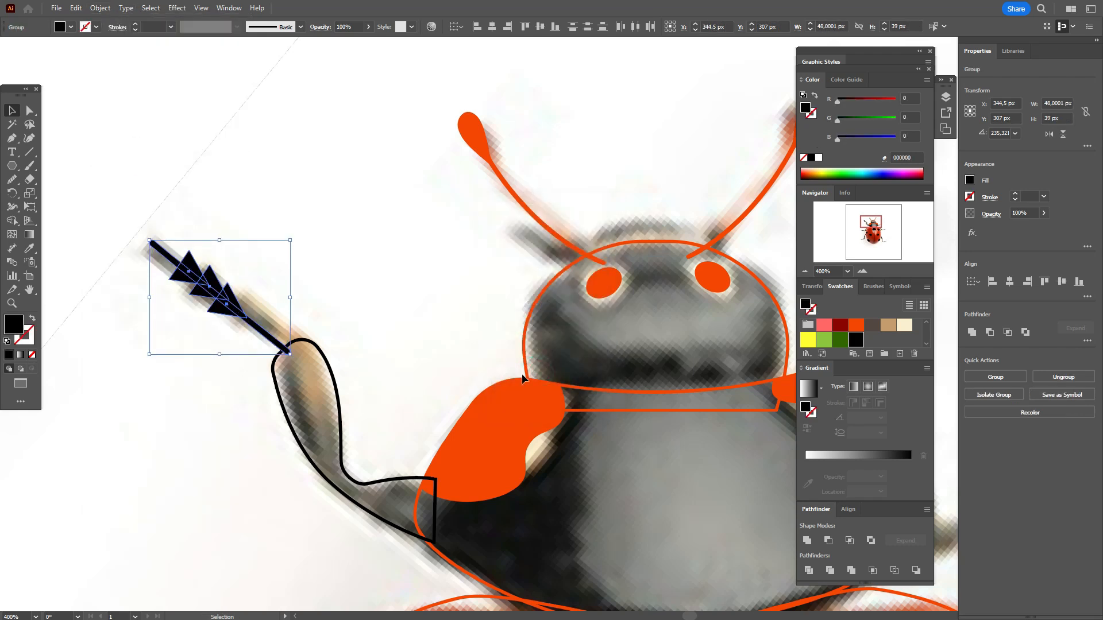
{"action": "left_click", "coordinate": [974, 340]}
Step: Smooth the pointed triangle corners along the united foot shape with the Smooth tool
{"action": "left_click", "coordinate": [30, 110]}
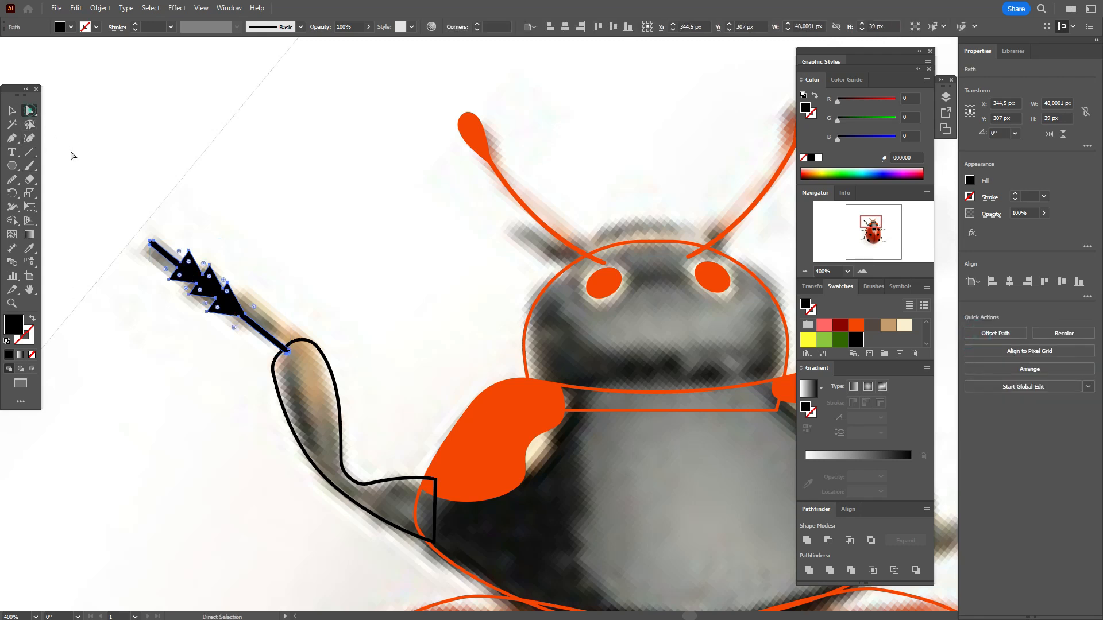
{"action": "left_click", "coordinate": [69, 152]}
{"action": "left_click", "coordinate": [185, 282]}
{"action": "left_click", "coordinate": [12, 110]}
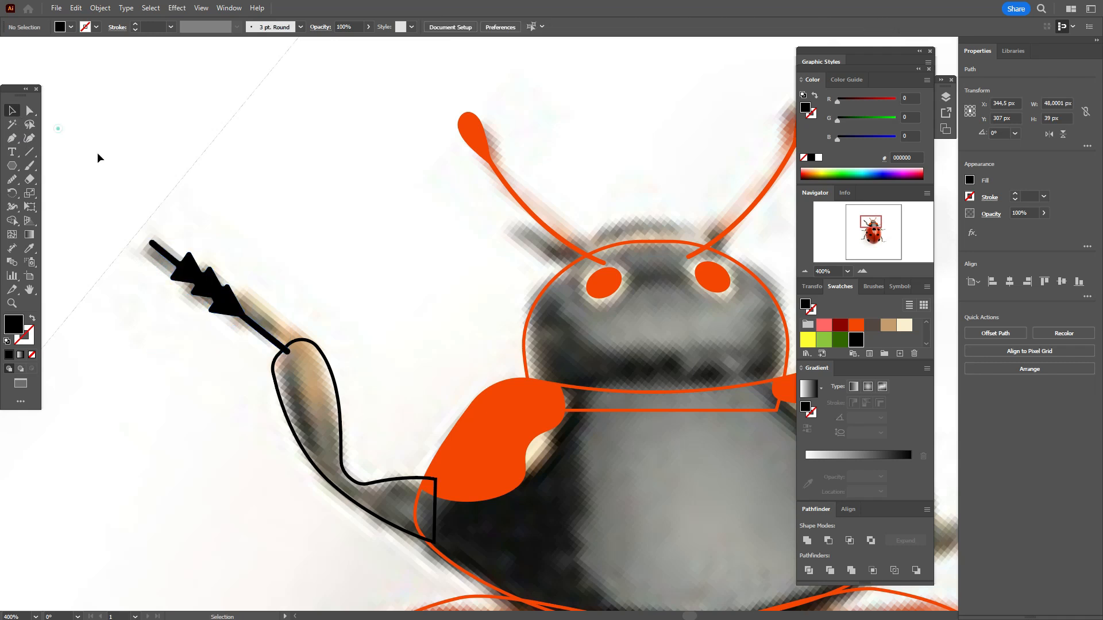
{"action": "left_click", "coordinate": [57, 128]}
{"action": "left_click", "coordinate": [231, 309]}
{"action": "left_click", "coordinate": [11, 180]}
{"action": "mouse_move", "coordinate": [176, 275]}
{"action": "left_mouse_down"}
{"action": "mouse_move", "coordinate": [195, 286]}
{"action": "mouse_move", "coordinate": [215, 277]}
{"action": "mouse_move", "coordinate": [213, 309]}
{"action": "mouse_move", "coordinate": [211, 285]}
{"action": "mouse_move", "coordinate": [237, 291]}
{"action": "mouse_move", "coordinate": [245, 315]}
{"action": "left_mouse_up"}
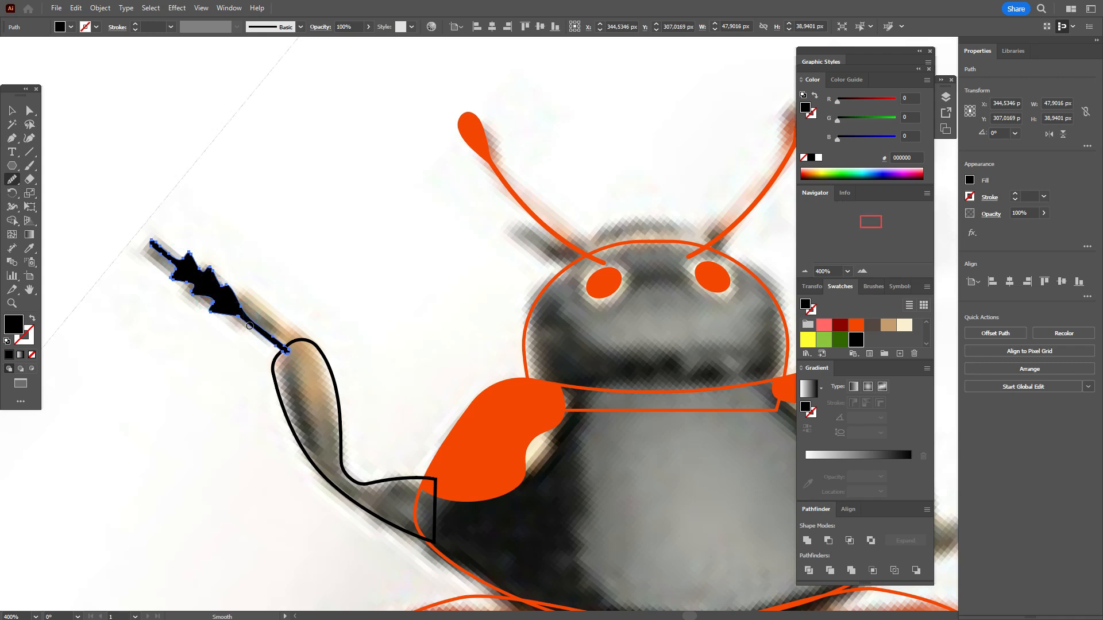
{"action": "key", "text": "v"}
{"action": "left_click", "coordinate": [54, 136]}
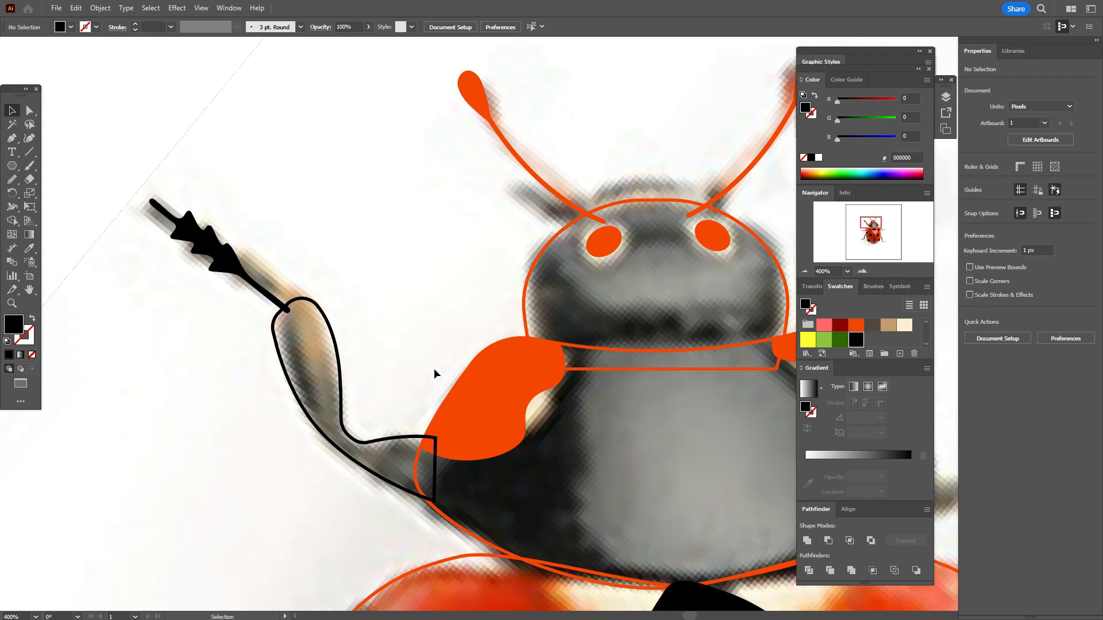
Step: Swap the front leg outline's black stroke to its fill and deselect it
{"action": "scroll", "coordinate": [433, 368], "scroll_direction": "down", "scroll_amount": 2}
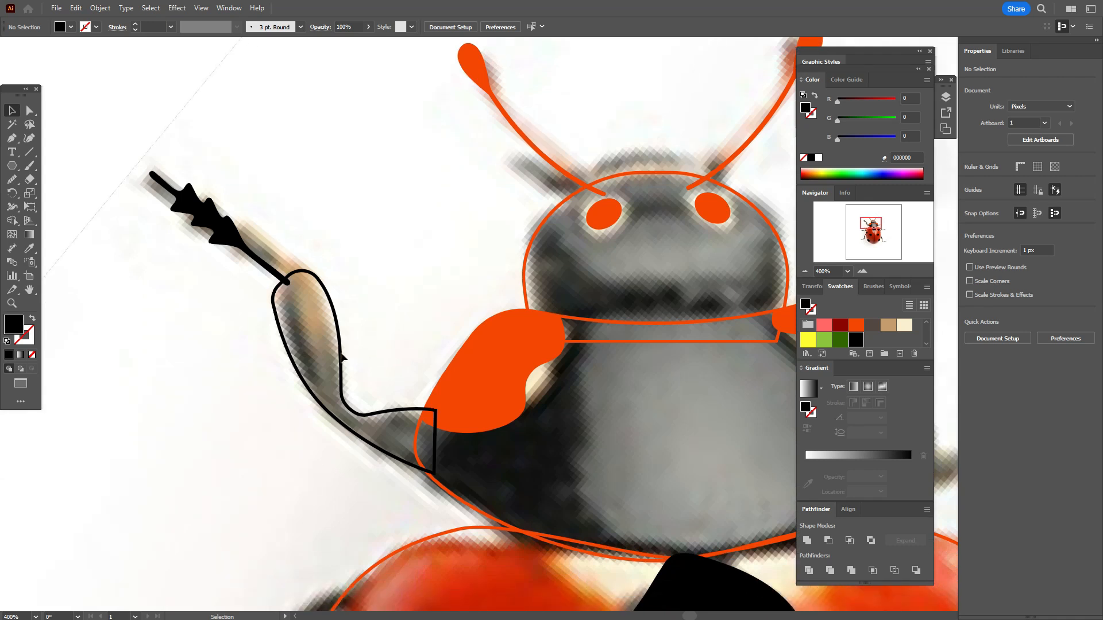
{"action": "left_click", "coordinate": [341, 355]}
{"action": "left_click", "coordinate": [33, 317]}
{"action": "left_click", "coordinate": [107, 319]}
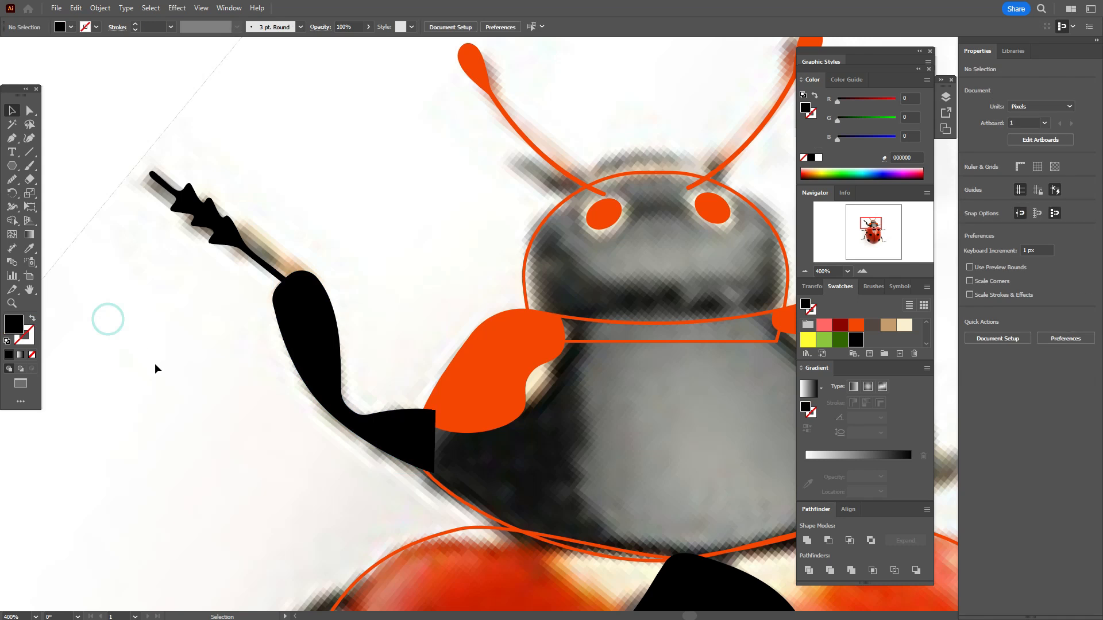
Step: Trace the middle leg segment with the Pen tool as a closed black shape about 52 by 57 px
{"action": "scroll", "coordinate": [155, 364], "scroll_direction": "down", "scroll_amount": 5}
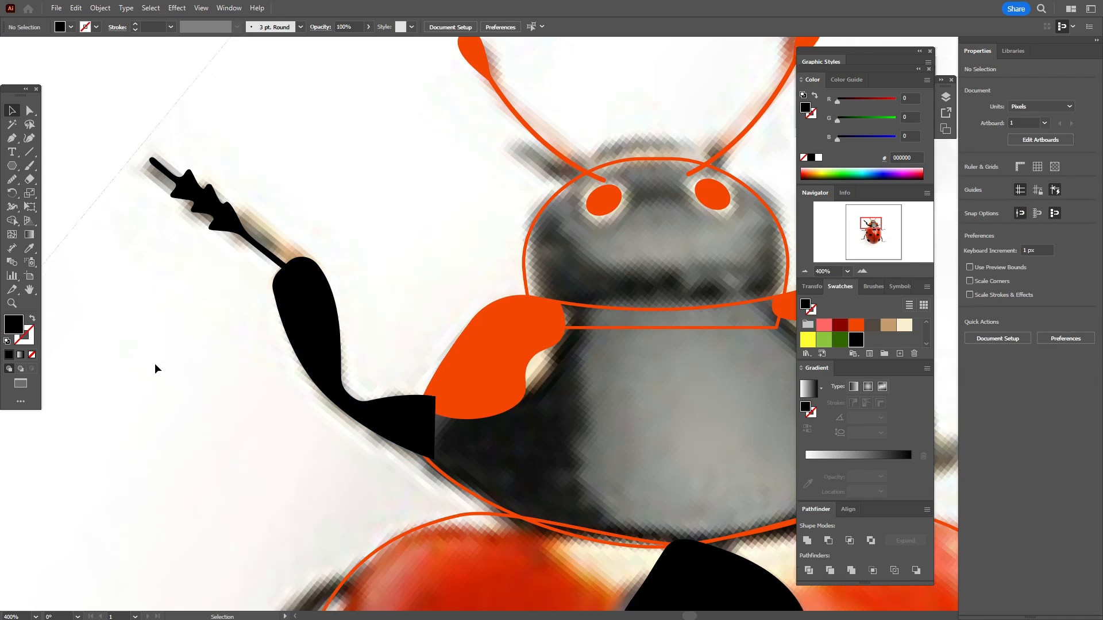
{"action": "scroll", "coordinate": [154, 363], "scroll_direction": "down", "scroll_amount": 2}
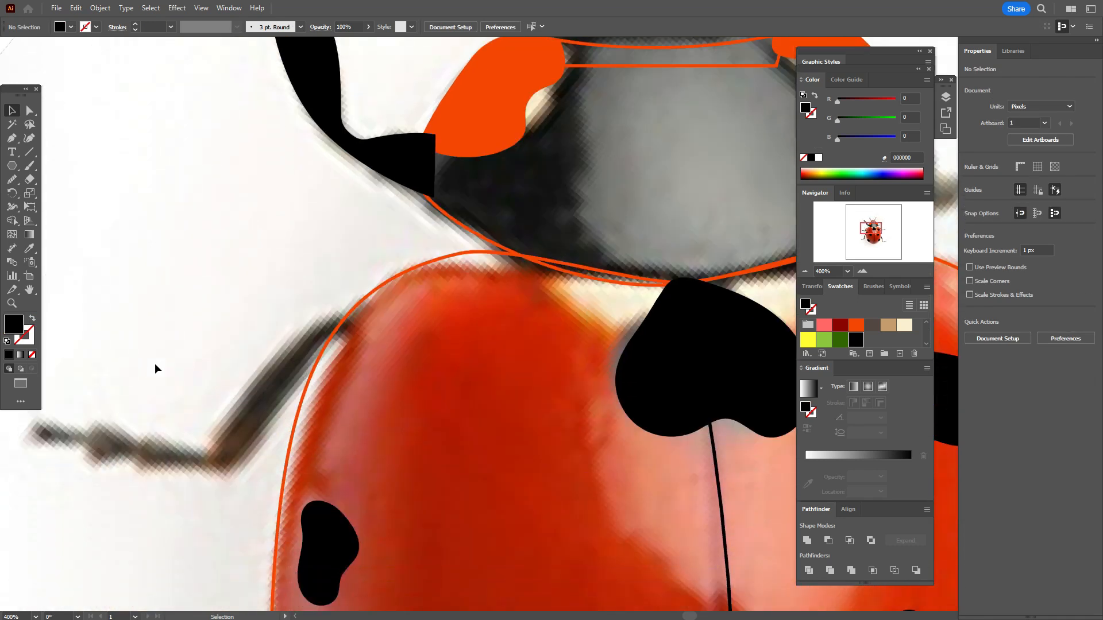
{"action": "left_click", "coordinate": [11, 138]}
{"action": "left_click", "coordinate": [347, 313]}
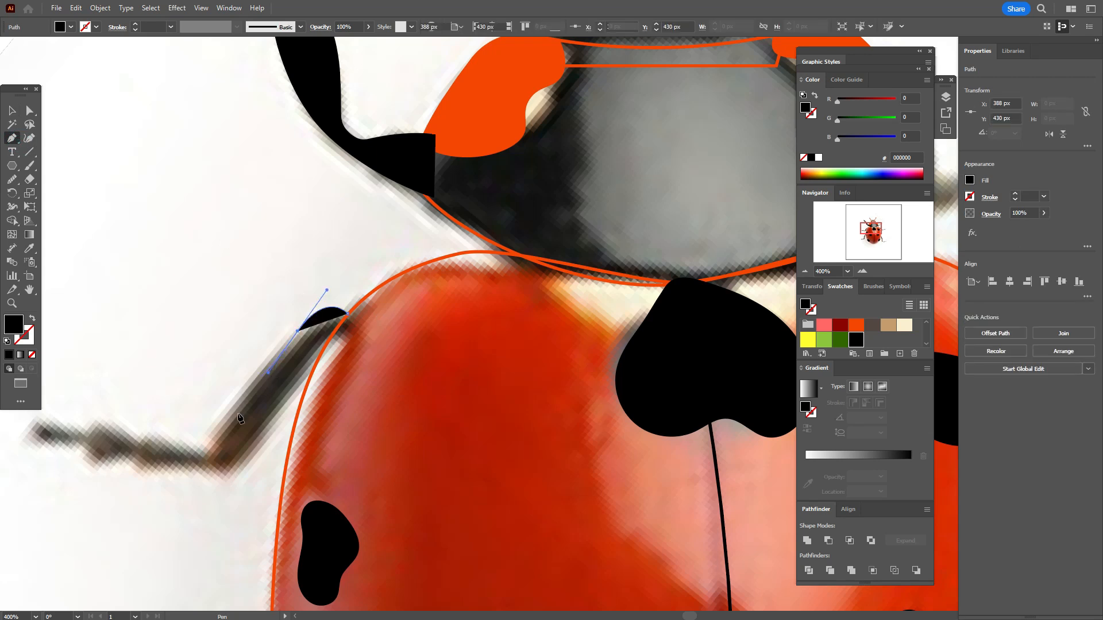
{"action": "left_click_drag", "start_coordinate": [204, 446], "coordinate": [204, 458]}
{"action": "left_click", "coordinate": [227, 478]}
{"action": "left_click", "coordinate": [356, 325]}
{"action": "mouse_move", "coordinate": [324, 337]}
{"action": "left_mouse_down"}
{"action": "mouse_move", "coordinate": [345, 325]}
{"action": "mouse_move", "coordinate": [245, 389]}
{"action": "left_mouse_up"}
{"action": "left_click", "coordinate": [347, 313]}
Step: Smooth the middle leg's lower end and adjoining outer edge with the Smooth tool
{"action": "left_click", "coordinate": [247, 312], "text": "ctrl"}
{"action": "left_click", "coordinate": [275, 380], "text": "ctrl"}
{"action": "left_click", "coordinate": [12, 179]}
{"action": "left_click", "coordinate": [30, 110]}
{"action": "left_click", "coordinate": [138, 172]}
{"action": "left_click", "coordinate": [217, 443]}
{"action": "left_click", "coordinate": [12, 179]}
{"action": "left_click_drag", "start_coordinate": [204, 450], "coordinate": [236, 411]}
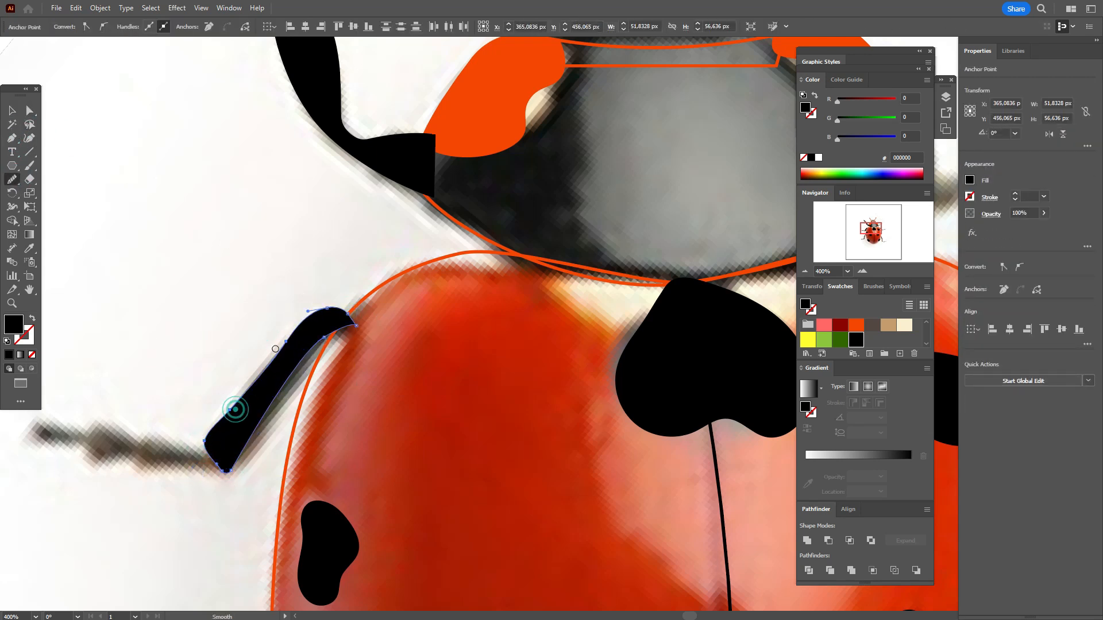
{"action": "left_click", "coordinate": [11, 110]}
{"action": "left_click", "coordinate": [252, 312]}
Step: Trace the rear leg segment on the photo as a closed curved outline from the body edge to its lower joint
{"action": "scroll", "coordinate": [253, 311], "scroll_direction": "down", "scroll_amount": 5}
{"action": "scroll", "coordinate": [252, 312], "scroll_direction": "down", "scroll_amount": 4}
{"action": "key", "text": "p"}
{"action": "left_click", "coordinate": [377, 215]}
{"action": "left_click_drag", "start_coordinate": [283, 332], "coordinate": [262, 400]}
{"action": "left_click", "coordinate": [259, 484]}
{"action": "left_click", "coordinate": [283, 505]}
{"action": "left_click", "coordinate": [396, 242]}
{"action": "mouse_move", "coordinate": [337, 300]}
{"action": "left_mouse_down"}
{"action": "mouse_move", "coordinate": [358, 267]}
{"action": "mouse_move", "coordinate": [423, 251]}
{"action": "left_mouse_up"}
{"action": "key", "text": "ctrl+z"}
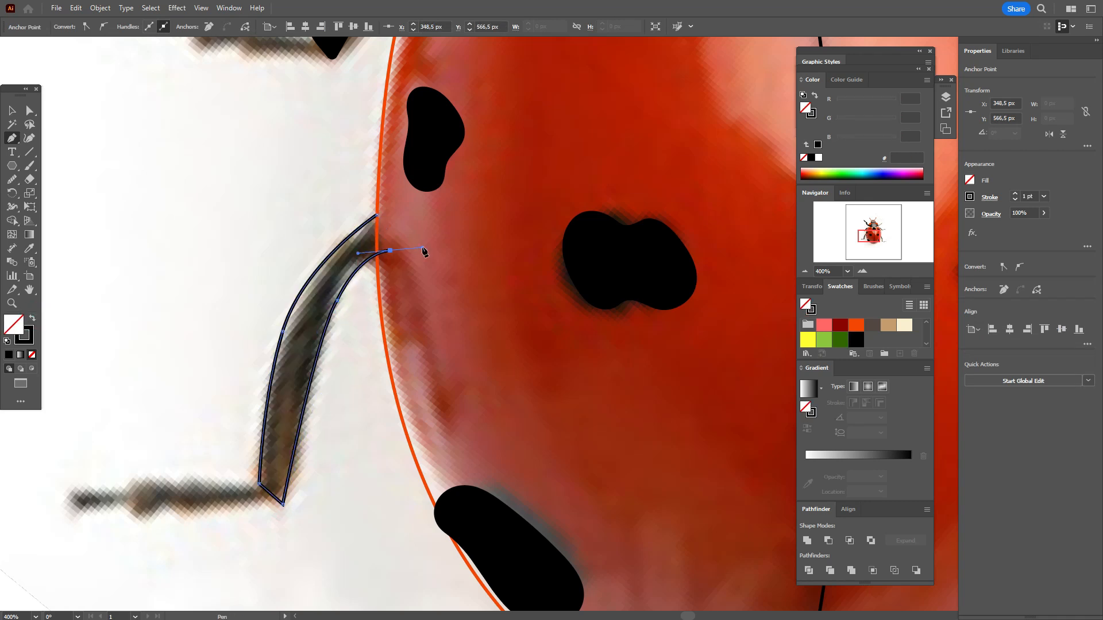
{"action": "left_click", "coordinate": [378, 215]}
Step: Round the rear leg's lower corners and smooth its edge toward the body
{"action": "left_click", "coordinate": [28, 111]}
{"action": "left_click", "coordinate": [284, 505]}
{"action": "left_click", "coordinate": [260, 484], "text": "shift"}
{"action": "left_click_drag", "start_coordinate": [269, 480], "coordinate": [278, 474]}
{"action": "left_click", "coordinate": [11, 180]}
{"action": "left_click_drag", "start_coordinate": [313, 376], "coordinate": [357, 266]}
Step: Paste a copy of the foot, rotate it about 32° and fit it to the middle leg's lower end
{"action": "left_click", "coordinate": [12, 110]}
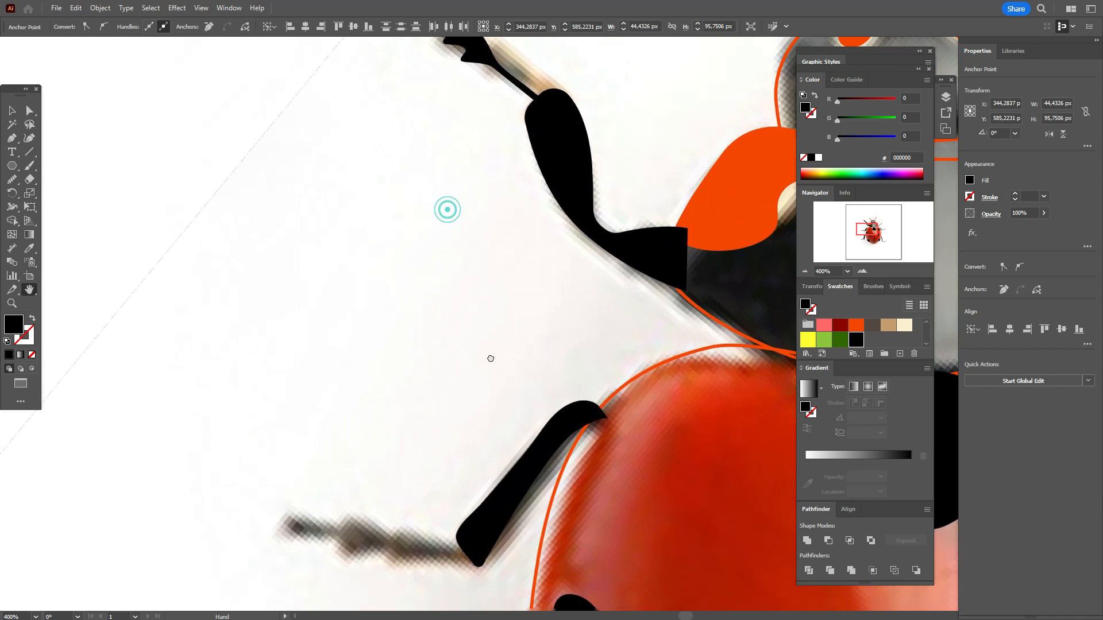
{"action": "key", "text": "ctrl+v"}
{"action": "left_click_drag", "start_coordinate": [545, 320], "coordinate": [441, 494]}
{"action": "left_click_drag", "start_coordinate": [414, 549], "coordinate": [425, 565]}
{"action": "left_click_drag", "start_coordinate": [451, 514], "coordinate": [450, 501]}
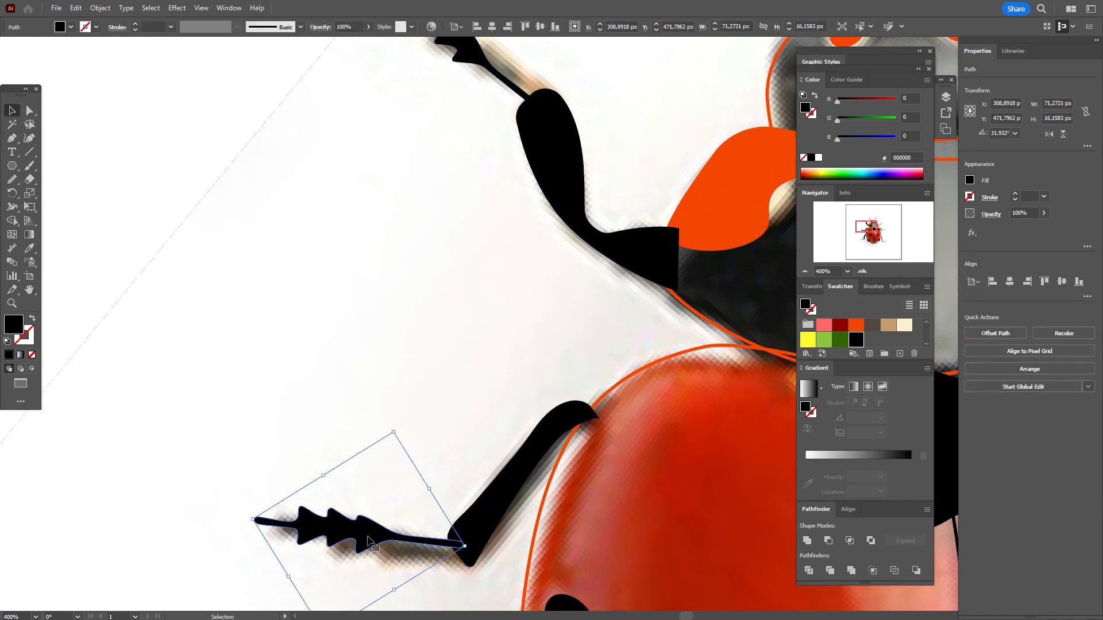
{"action": "left_click_drag", "start_coordinate": [422, 539], "coordinate": [428, 547]}
Step: Paste another copy of the foot and place it at the rear leg's lower end
{"action": "scroll", "coordinate": [453, 552], "scroll_direction": "down", "scroll_amount": 6}
{"action": "key", "text": "ctrl+v"}
{"action": "left_click_drag", "start_coordinate": [548, 345], "coordinate": [385, 532]}
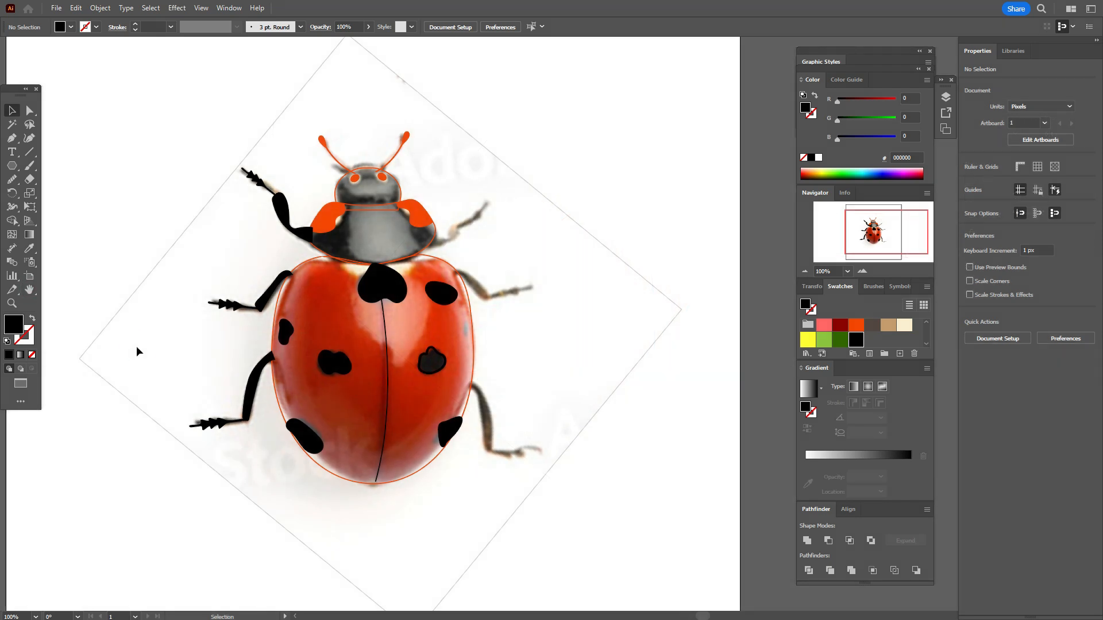
Step: Unlock the ladybug reference photo and move it clear of the drawing, to its right
{"action": "left_click", "coordinate": [946, 97]}
{"action": "scroll", "coordinate": [925, 201], "scroll_direction": "down", "scroll_amount": 3}
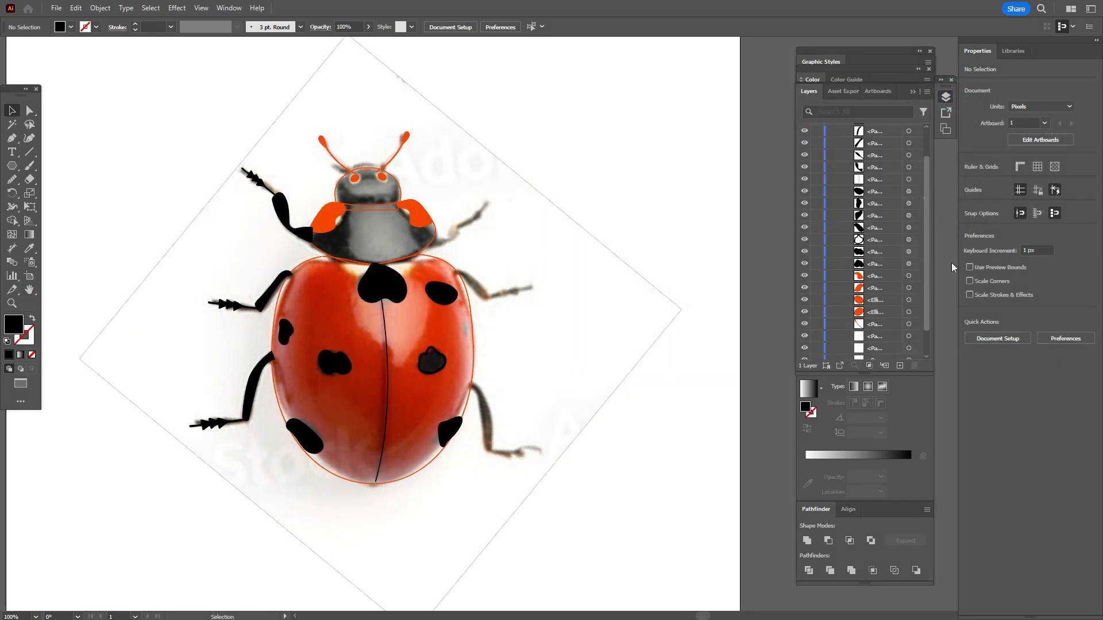
{"action": "mouse_move", "coordinate": [175, 287]}
{"action": "left_mouse_down"}
{"action": "mouse_move", "coordinate": [616, 263]}
{"action": "mouse_move", "coordinate": [603, 283]}
{"action": "left_mouse_up"}
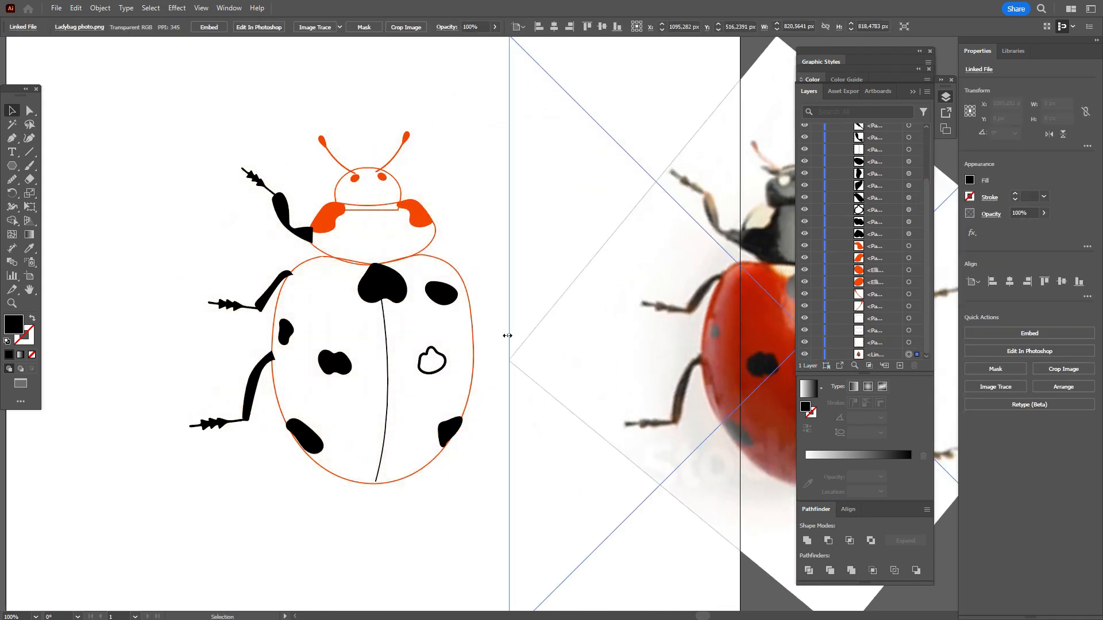
Step: Swap the outlined right-centre wing spot's black stroke to its fill and deselect it
{"action": "left_click", "coordinate": [445, 368]}
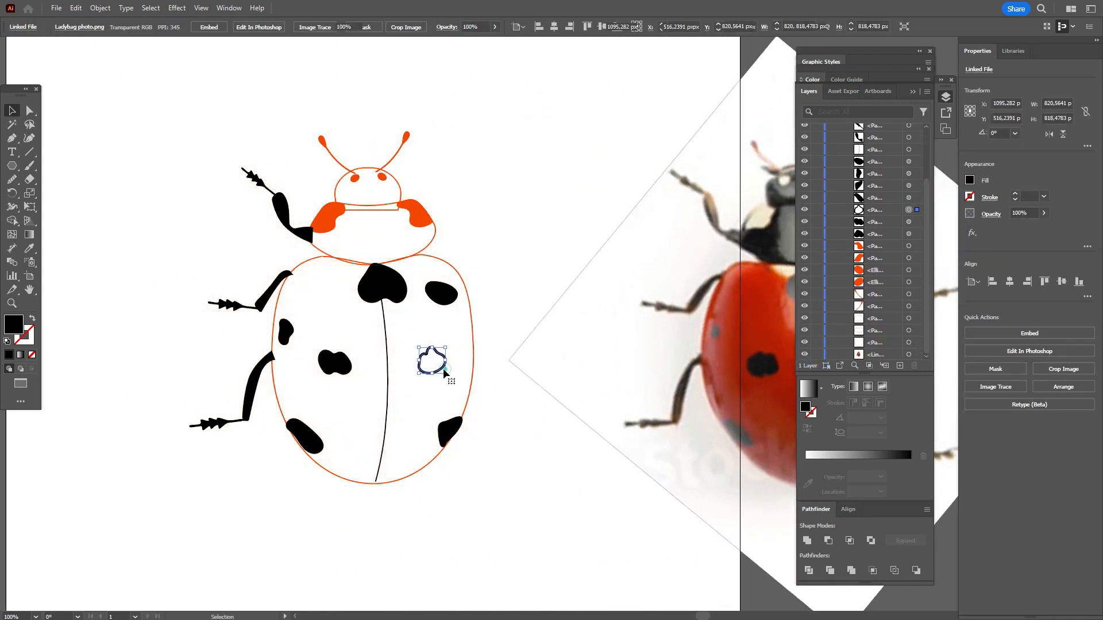
{"action": "left_click", "coordinate": [31, 319]}
{"action": "left_click", "coordinate": [81, 272]}
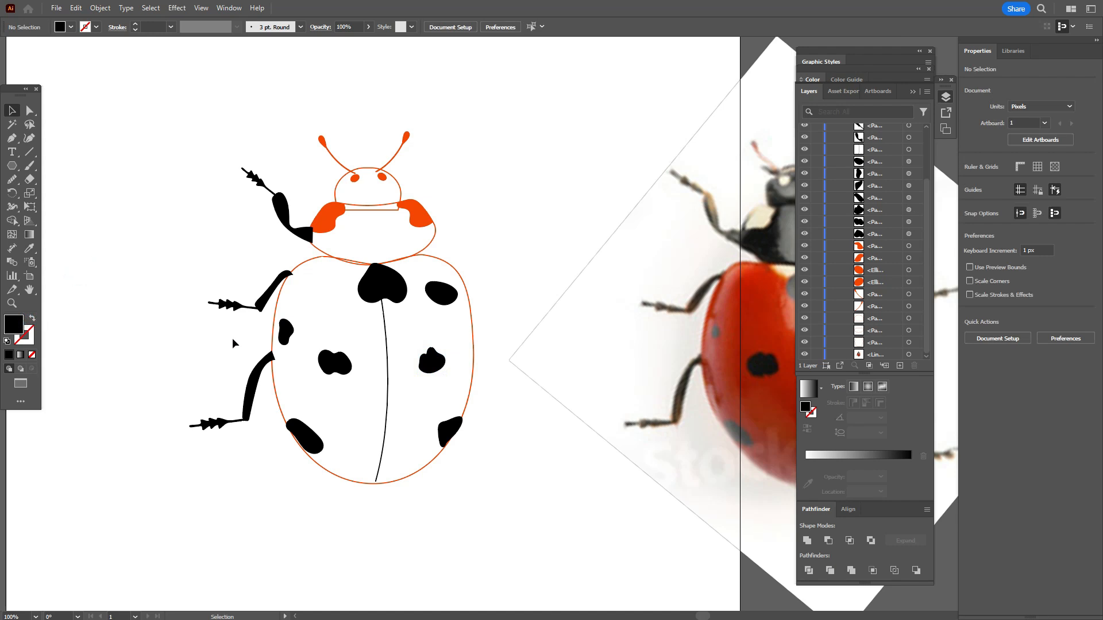
{"action": "left_click", "coordinate": [294, 334]}
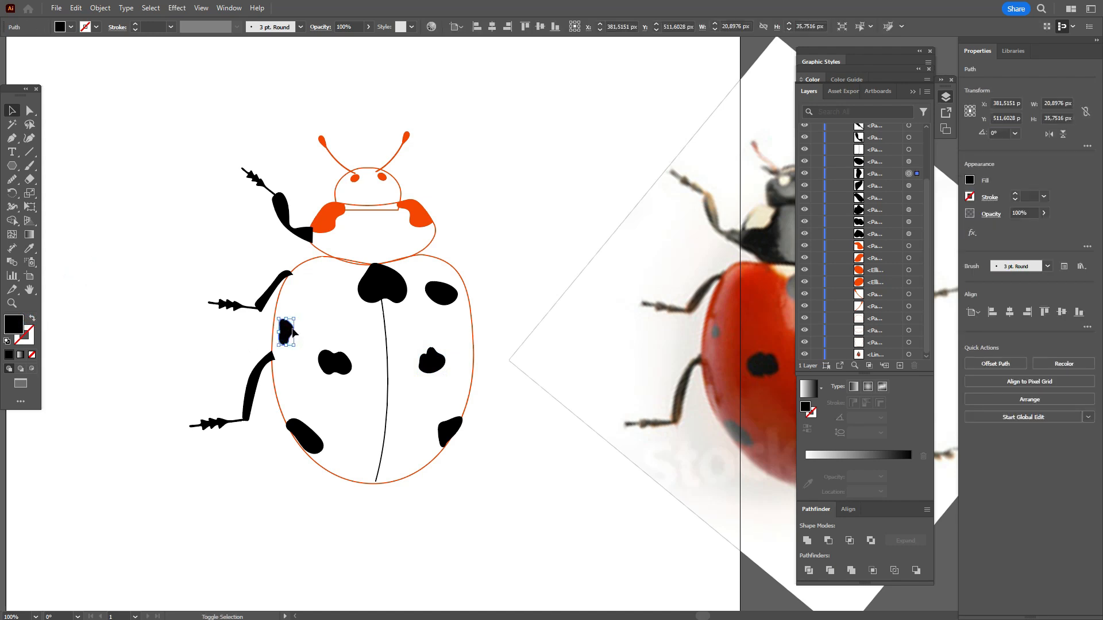
{"action": "left_click", "coordinate": [293, 328], "text": "shift"}
{"action": "left_click_drag", "start_coordinate": [670, 335], "coordinate": [712, 335]}
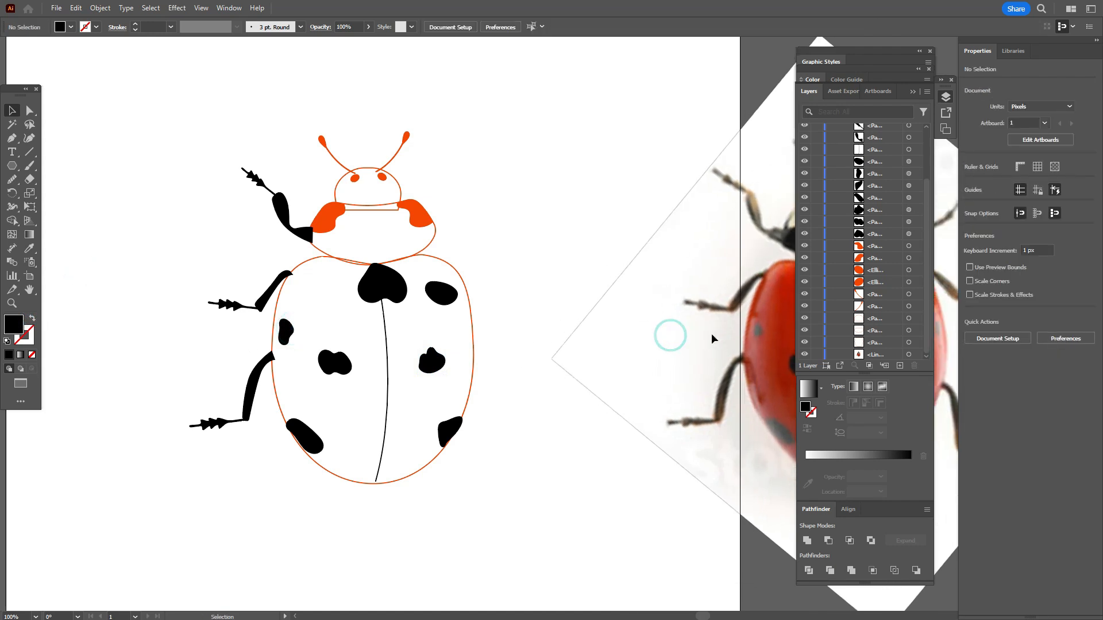
{"action": "left_click", "coordinate": [711, 339]}
{"action": "left_click", "coordinate": [290, 336]}
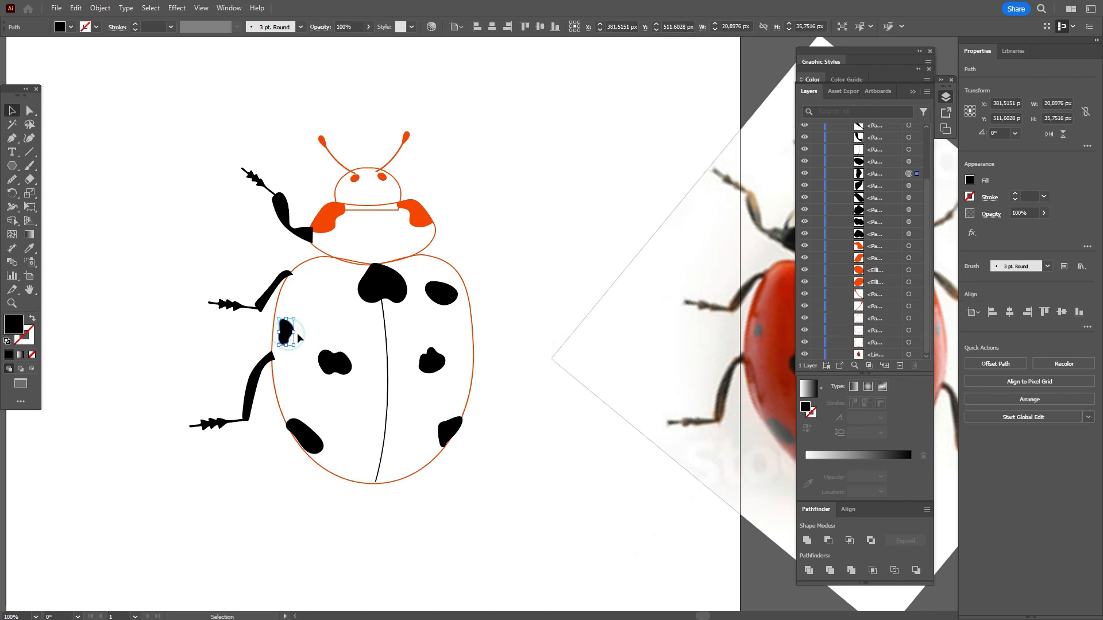
Step: Delete the ladybug reference photo from the document
{"action": "left_click", "coordinate": [669, 318]}
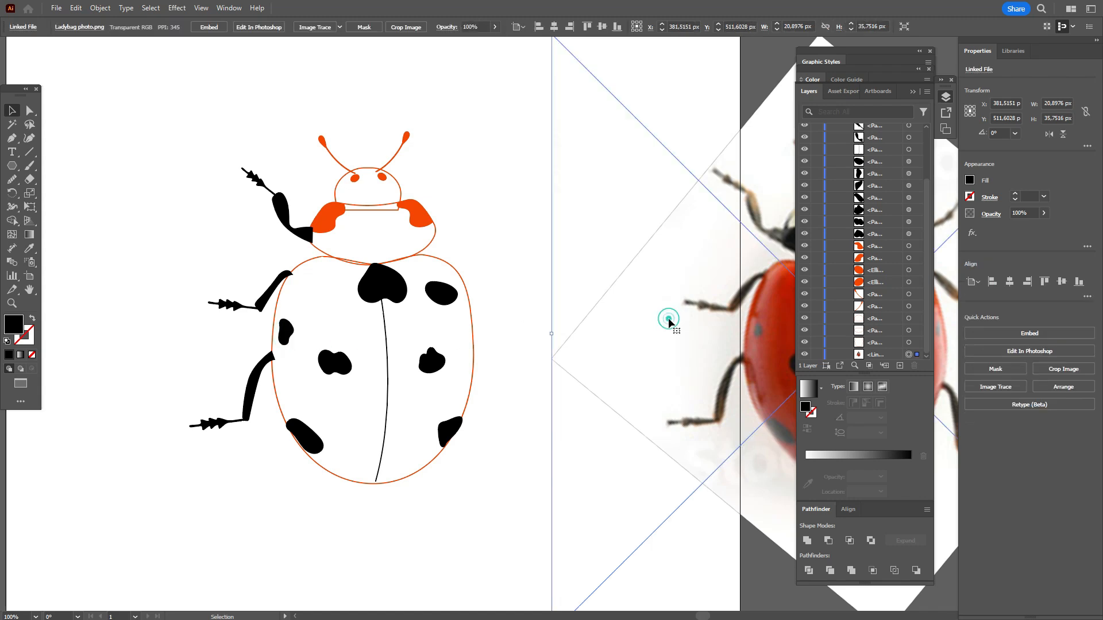
{"action": "left_click_drag", "start_coordinate": [713, 326], "coordinate": [594, 343]}
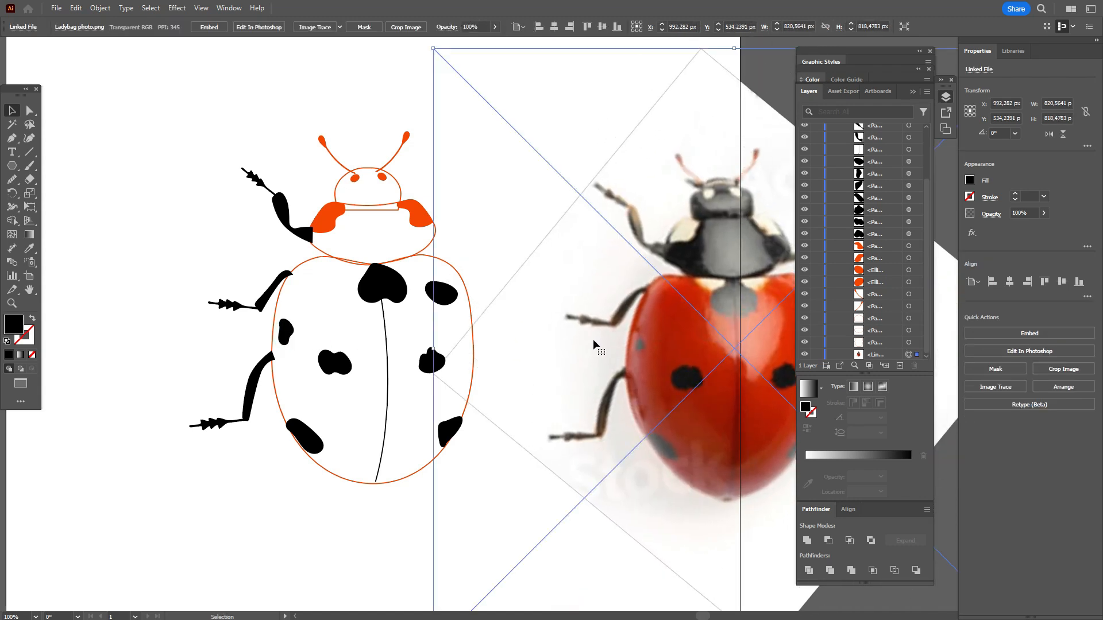
{"action": "key", "text": "Delete"}
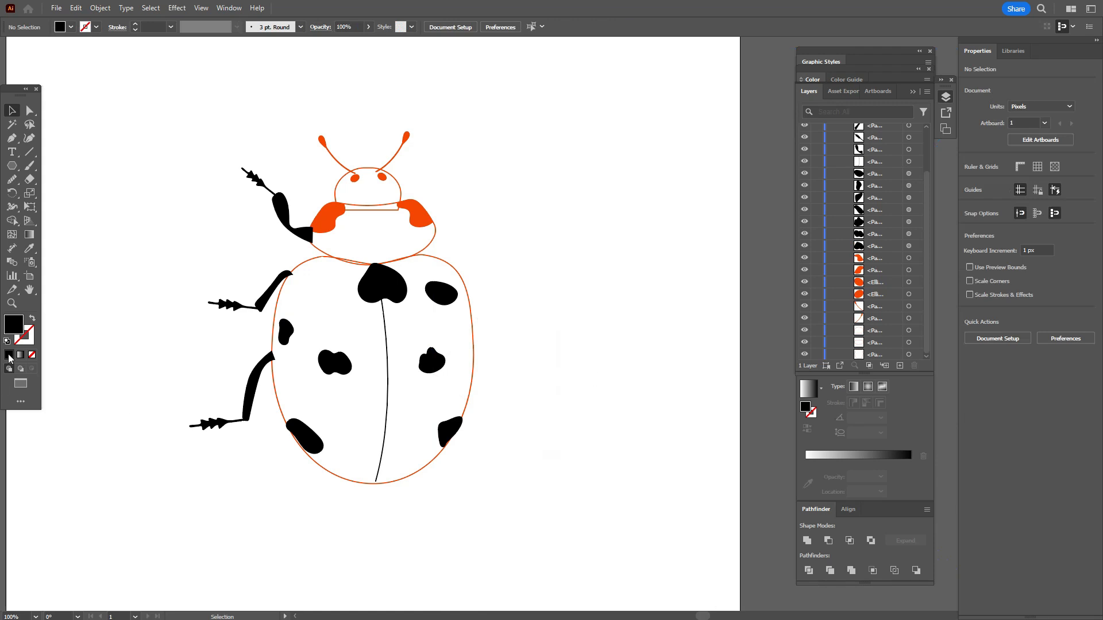
Step: Enlarge the upper-left edge spot slightly and the heart-shaped spot below the thorax to about 91 by 65 px
{"action": "left_click", "coordinate": [29, 289]}
{"action": "left_click_drag", "start_coordinate": [463, 263], "coordinate": [490, 323]}
{"action": "left_click", "coordinate": [19, 109]}
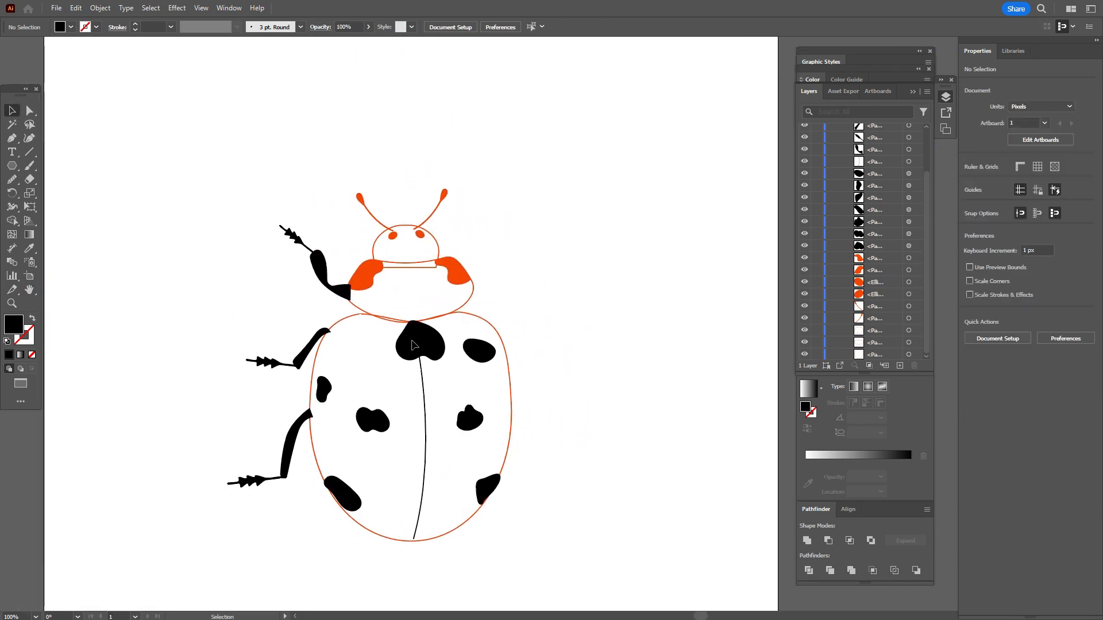
{"action": "left_click_drag", "start_coordinate": [332, 390], "coordinate": [338, 390]}
{"action": "left_click", "coordinate": [428, 352]}
{"action": "left_click_drag", "start_coordinate": [420, 360], "coordinate": [431, 338]}
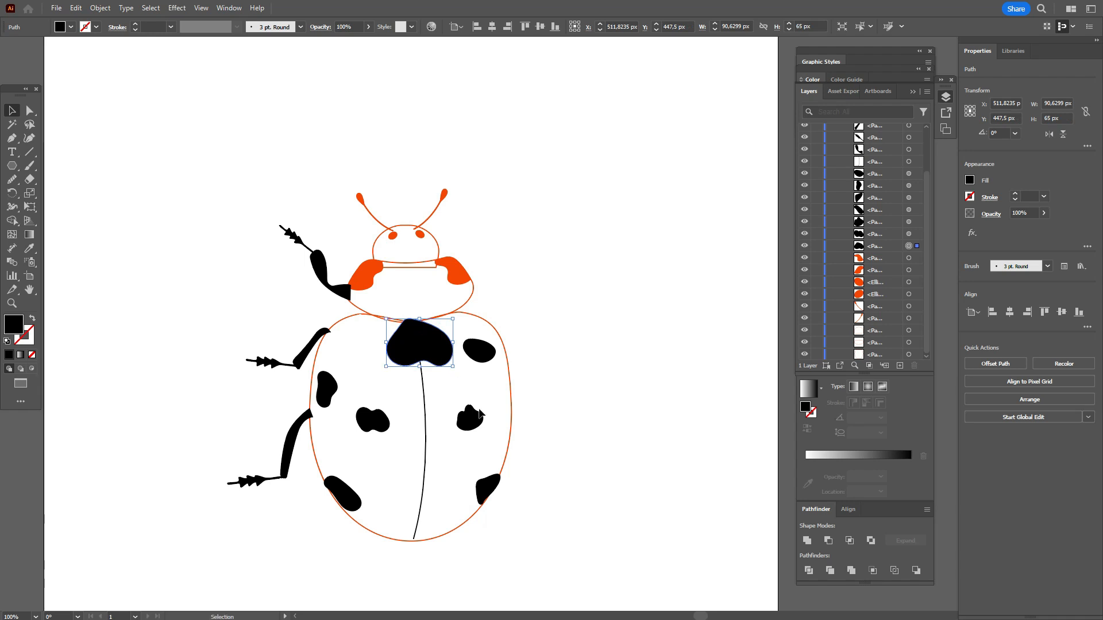
Step: Enlarge the right-centre wing spot to about 47 by 46 px and scale up the left-centre spot
{"action": "left_click", "coordinate": [474, 420]}
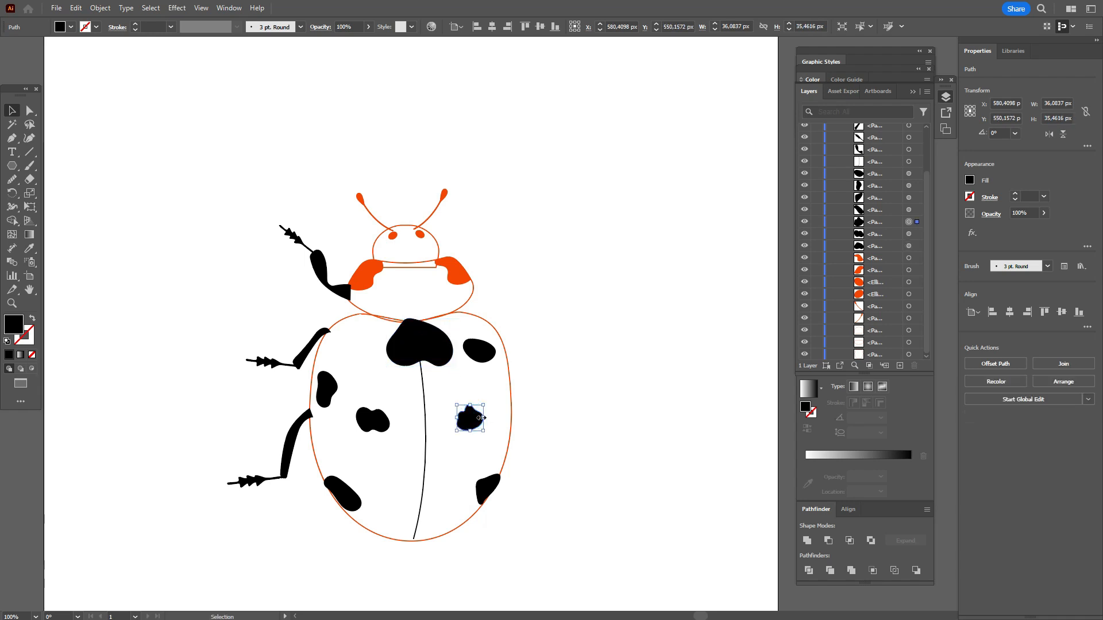
{"action": "left_click_drag", "start_coordinate": [489, 418], "coordinate": [469, 424]}
{"action": "key", "text": "ctrl+z"}
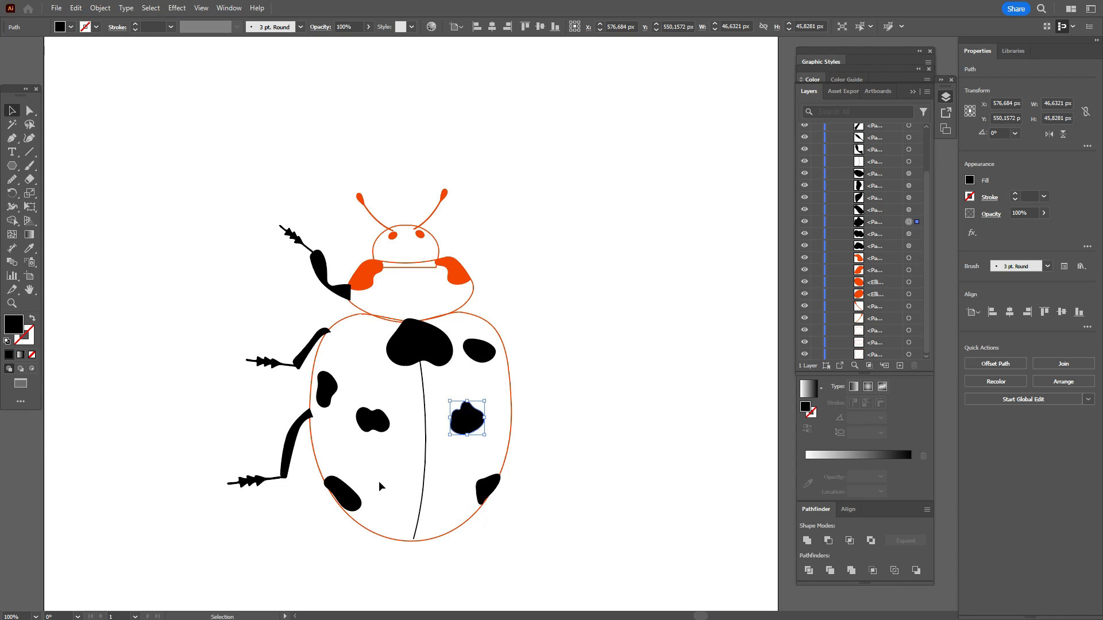
{"action": "left_click", "coordinate": [376, 432]}
{"action": "left_click_drag", "start_coordinate": [376, 432], "coordinate": [382, 439]}
Step: Enlarge the two lower edge spots, making the lower-right one about 38 by 48 px
{"action": "left_click", "coordinate": [344, 508]}
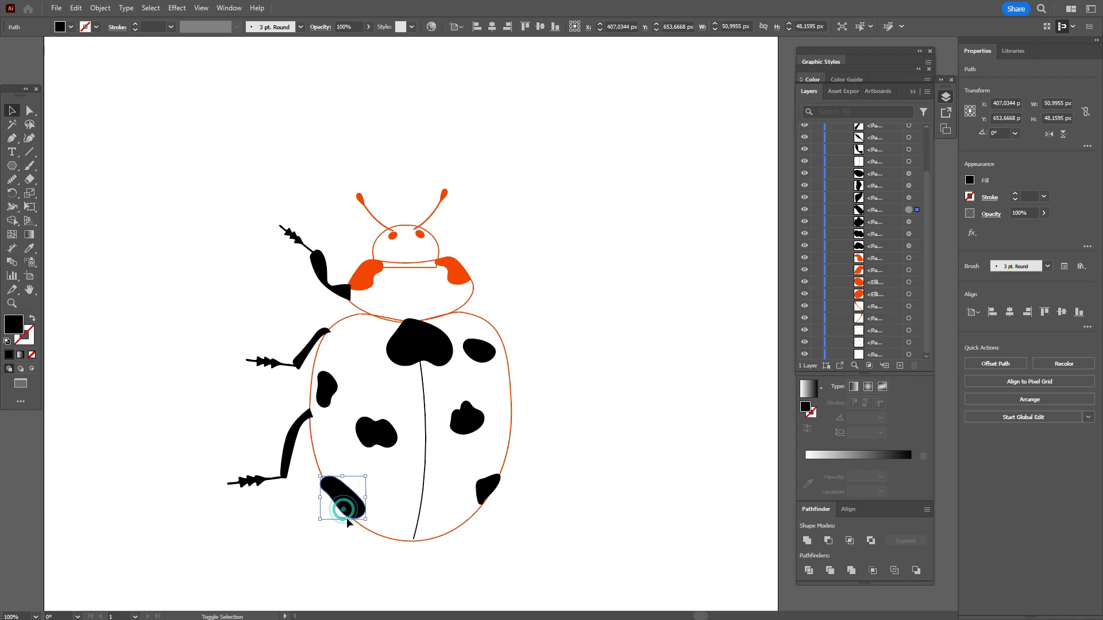
{"action": "left_click", "coordinate": [485, 490]}
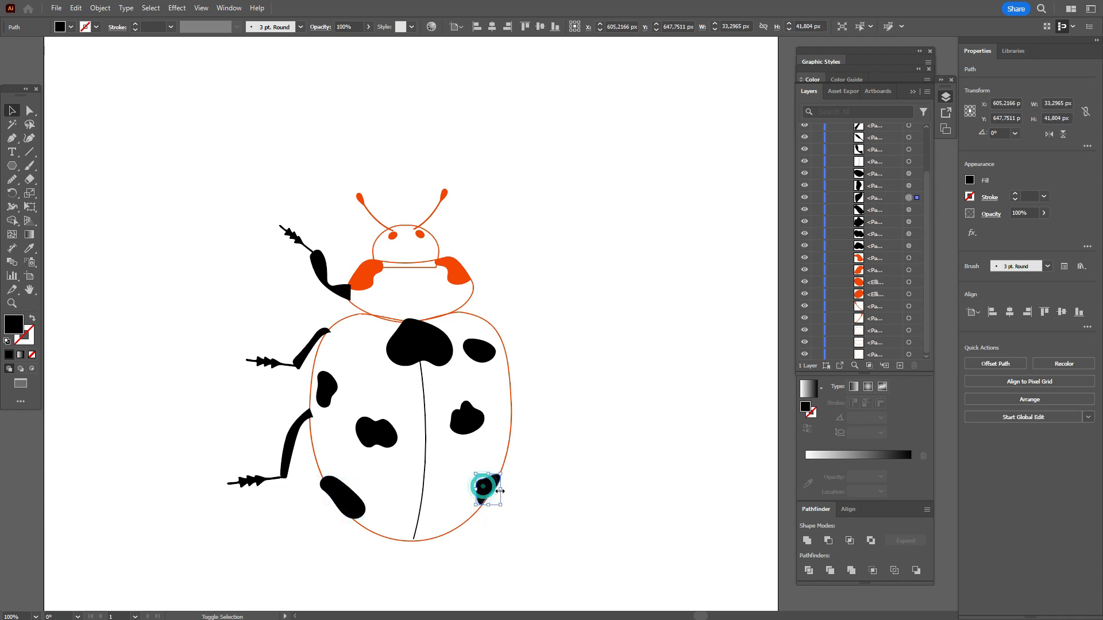
{"action": "left_click", "coordinate": [582, 428]}
Step: Change the wing body's orange outline to a fill and trim the overhanging parts of the two lower edge spots with Shape Builder
{"action": "left_click", "coordinate": [511, 428]}
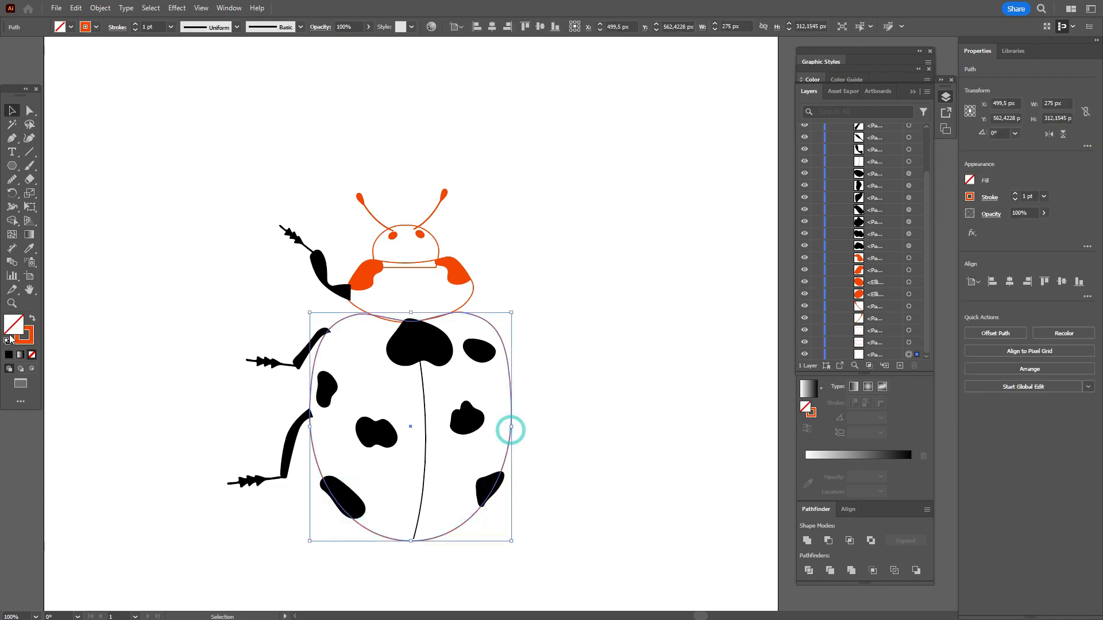
{"action": "left_click", "coordinate": [32, 322]}
{"action": "left_click", "coordinate": [344, 497], "text": "shift"}
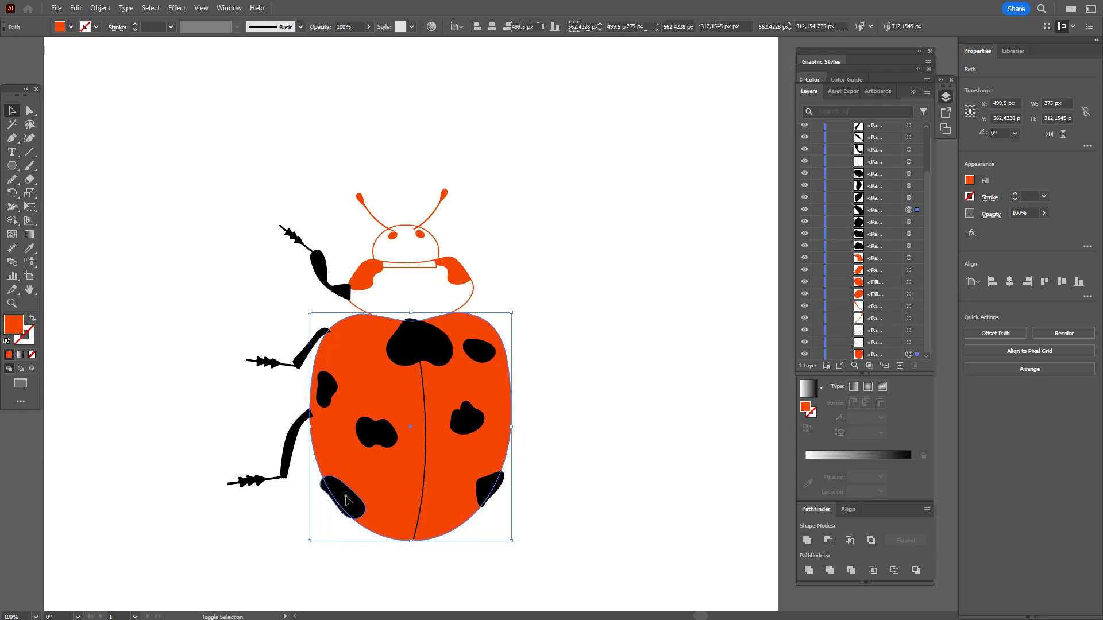
{"action": "left_click", "coordinate": [487, 490], "text": "shift"}
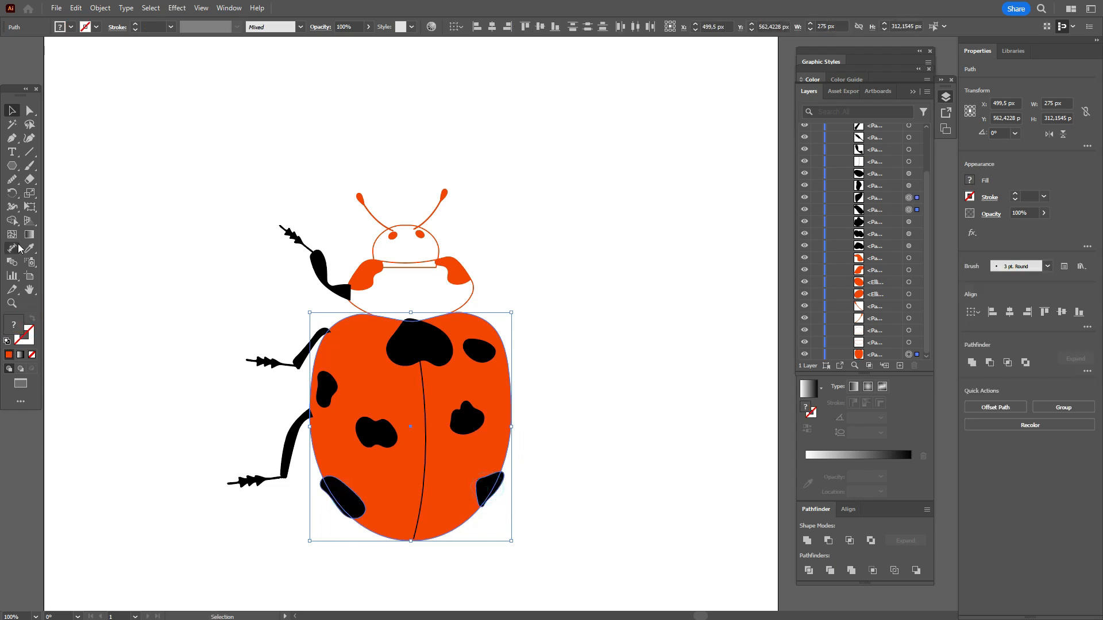
{"action": "left_click", "coordinate": [11, 220]}
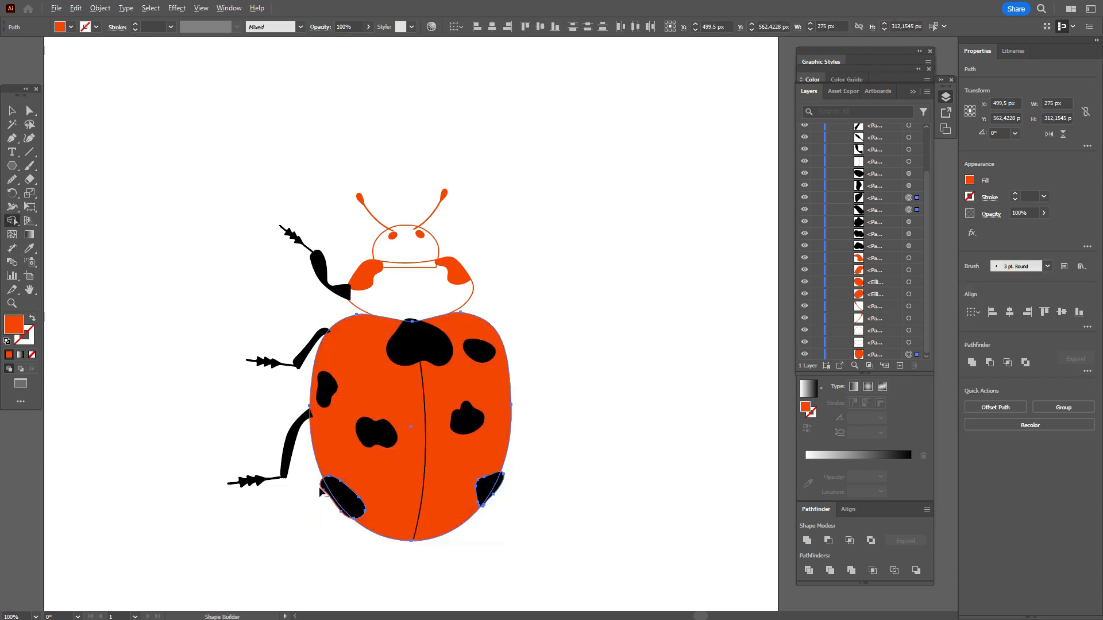
{"action": "left_click", "coordinate": [323, 487]}
{"action": "left_click", "coordinate": [499, 482]}
Step: Trim the part of the heart-shaped spot that sticks out above the wing body with Shape Builder
{"action": "left_click", "coordinate": [17, 113]}
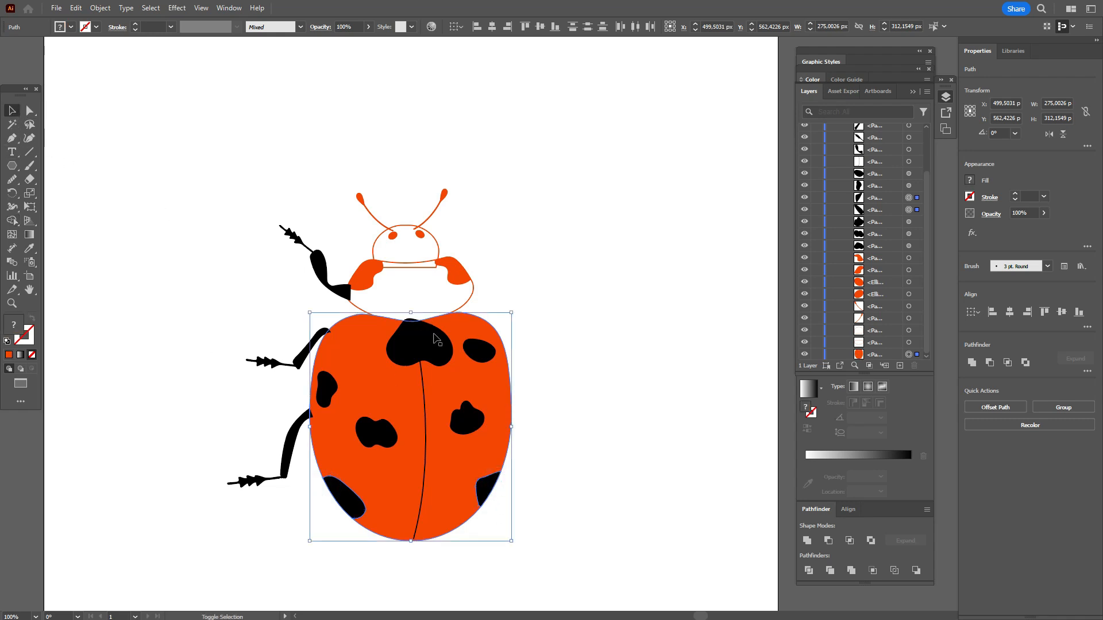
{"action": "key", "text": "shift+m"}
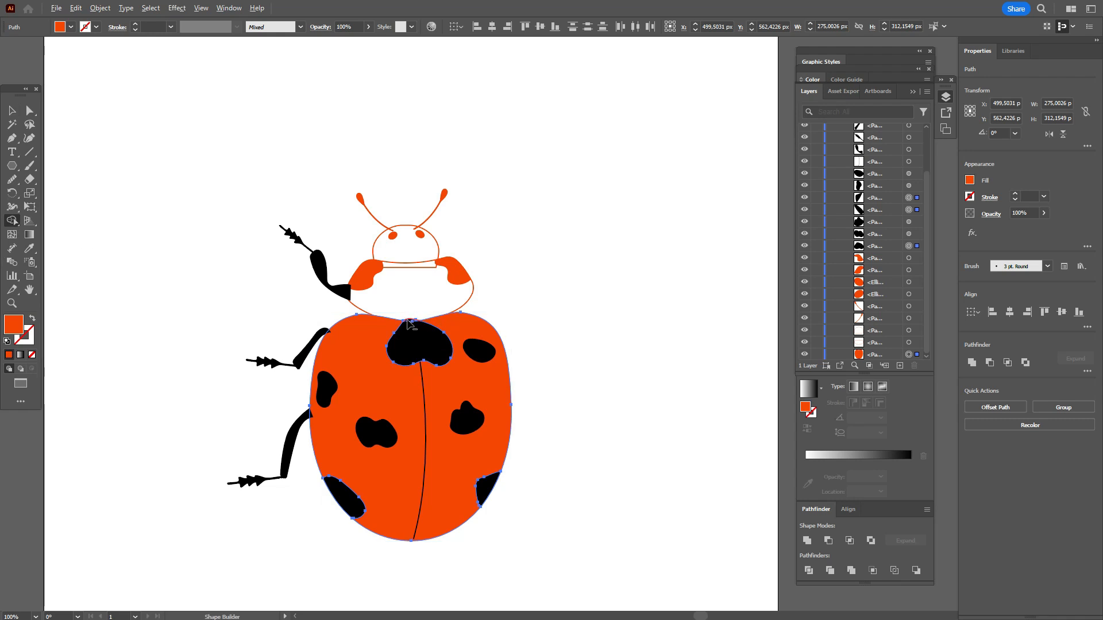
{"action": "left_click", "coordinate": [12, 303]}
{"action": "left_click_drag", "start_coordinate": [310, 365], "coordinate": [517, 369]}
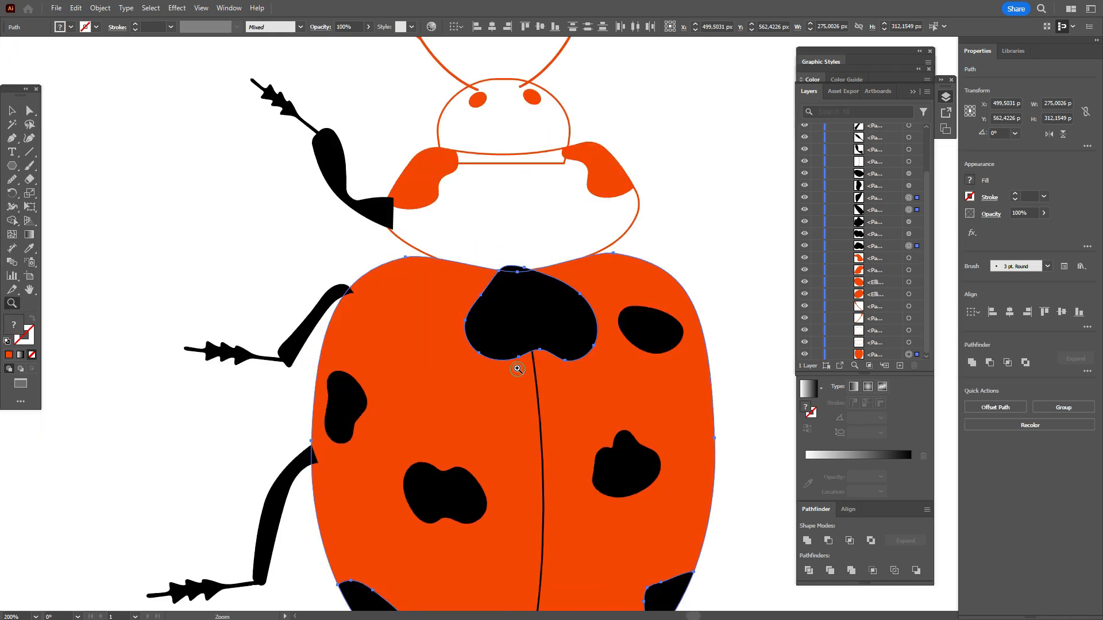
{"action": "key", "text": "shift+m"}
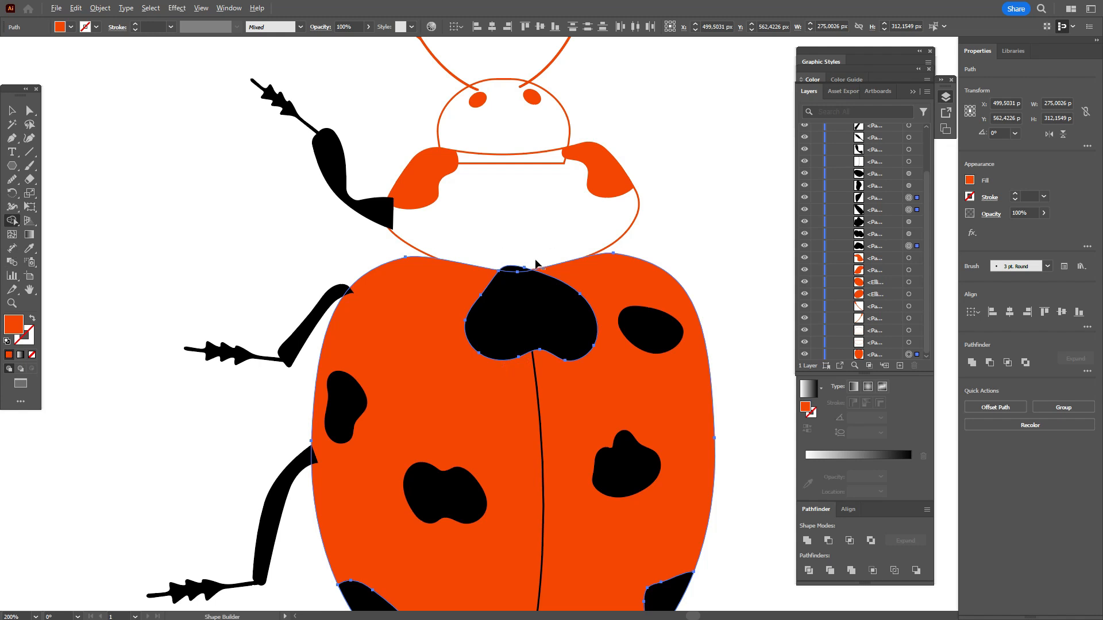
{"action": "left_click", "coordinate": [513, 269]}
Step: Send the middle and rear legs with their feet to the back, behind the wing body
{"action": "left_click", "coordinate": [30, 290]}
{"action": "left_click_drag", "start_coordinate": [438, 352], "coordinate": [380, 247]}
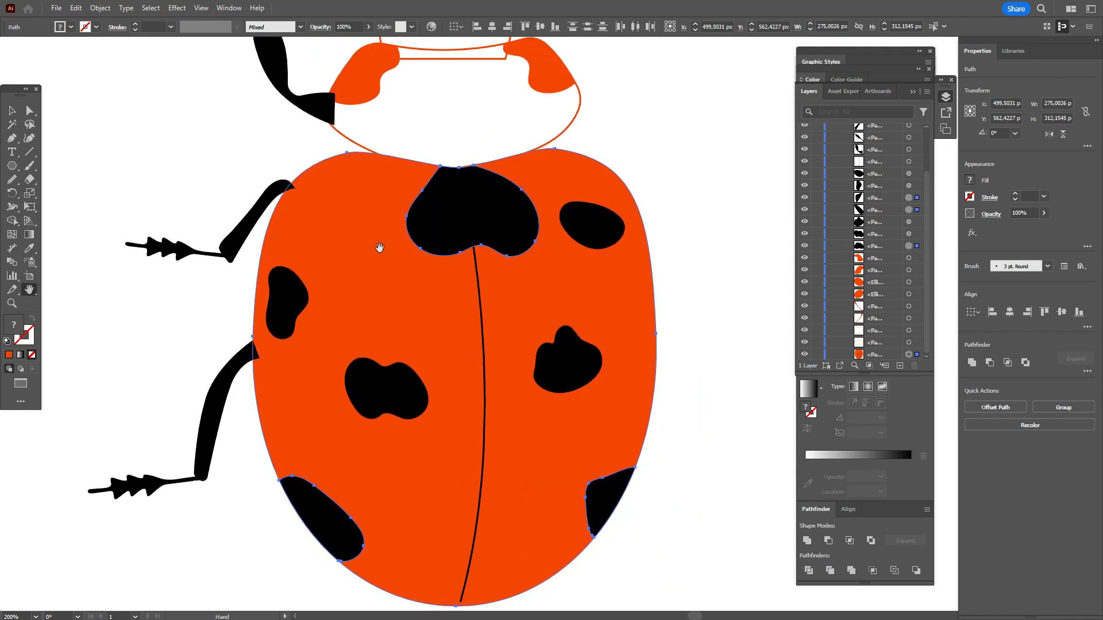
{"action": "left_click", "coordinate": [13, 109]}
{"action": "left_click_drag", "start_coordinate": [197, 413], "coordinate": [229, 534]}
{"action": "right_click", "coordinate": [213, 438]}
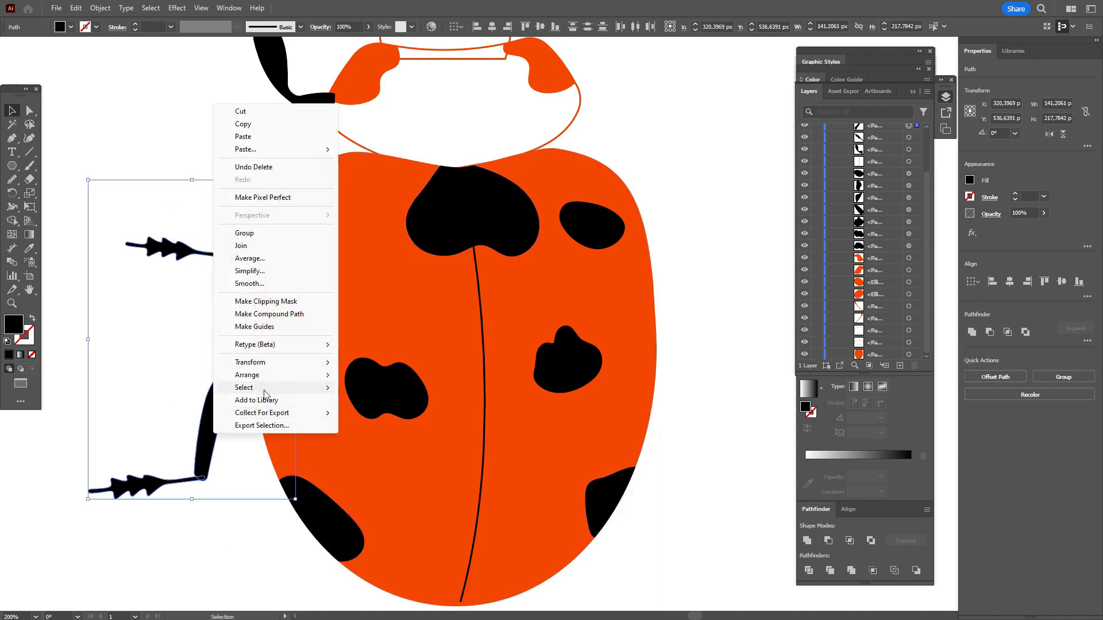
{"action": "mouse_move", "coordinate": [287, 376]}
{"action": "left_click", "coordinate": [354, 412]}
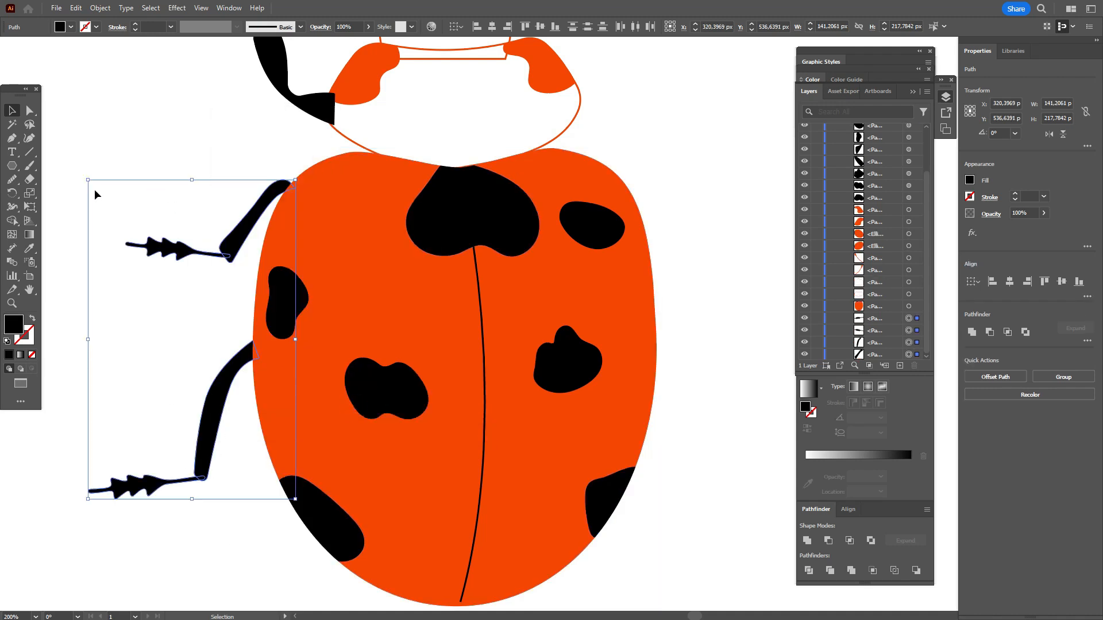
{"action": "left_click", "coordinate": [93, 190]}
Step: Bring the head, eyes, antennae, thorax with its patches, and front leg to the front
{"action": "scroll", "coordinate": [163, 250], "scroll_direction": "up", "scroll_amount": 2}
{"action": "scroll", "coordinate": [167, 247], "scroll_direction": "up", "scroll_amount": 3}
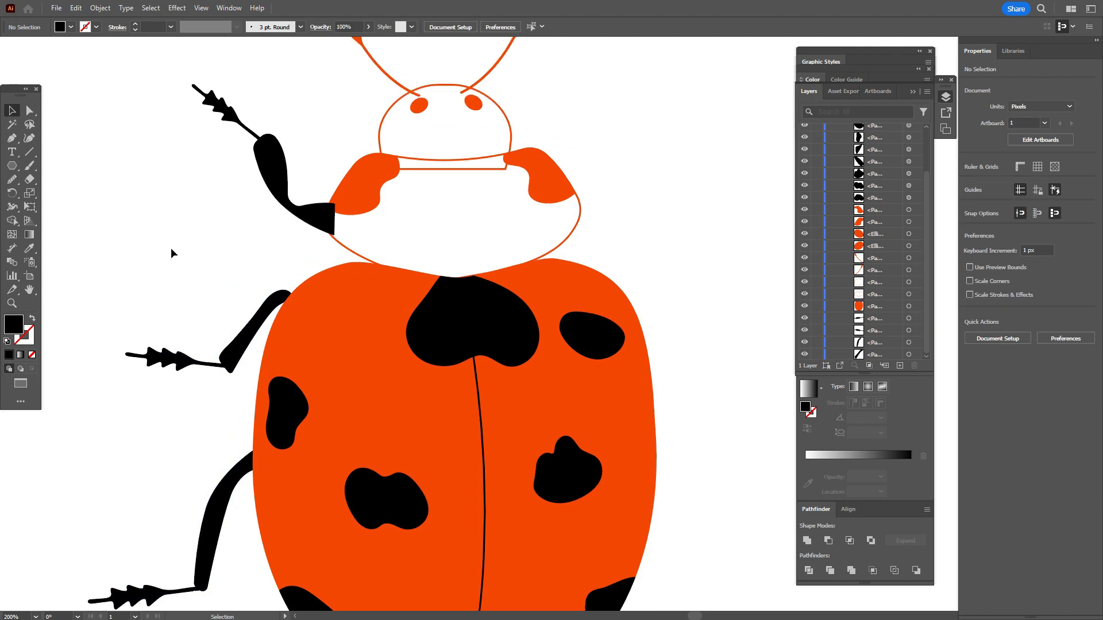
{"action": "left_click", "coordinate": [577, 268]}
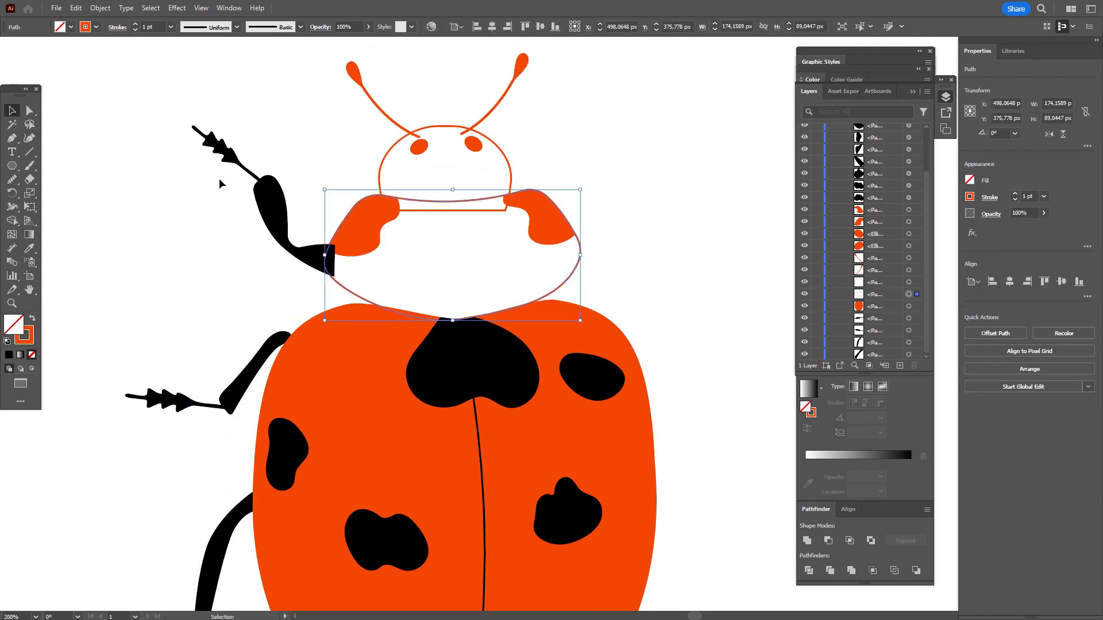
{"action": "left_click_drag", "start_coordinate": [148, 95], "coordinate": [642, 263]}
{"action": "right_click", "coordinate": [643, 263]}
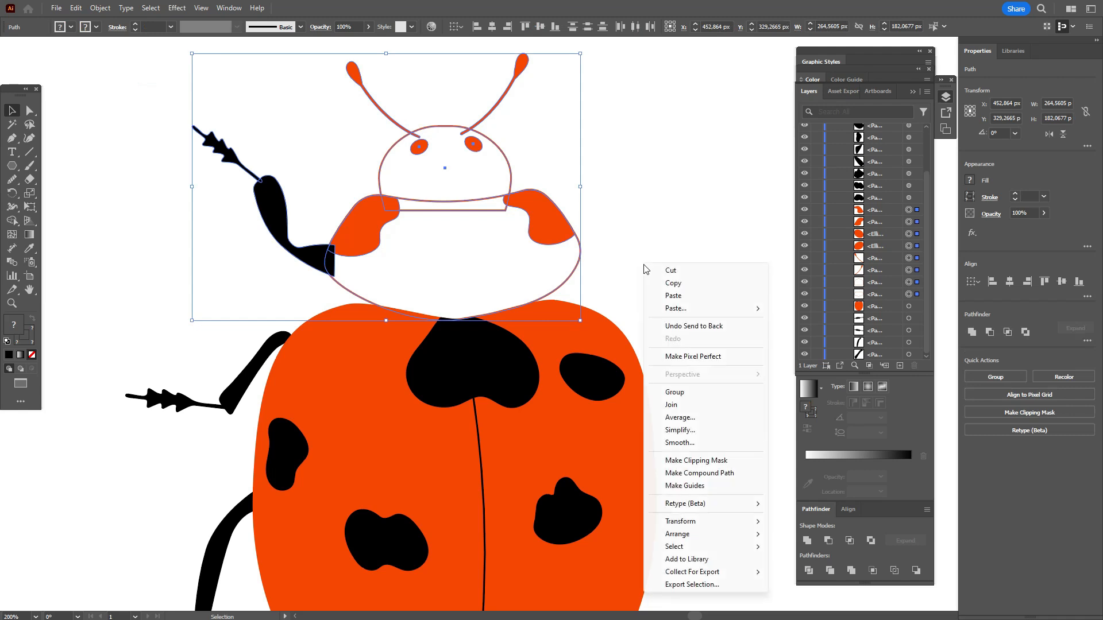
{"action": "mouse_move", "coordinate": [749, 534]}
{"action": "left_click", "coordinate": [793, 536]}
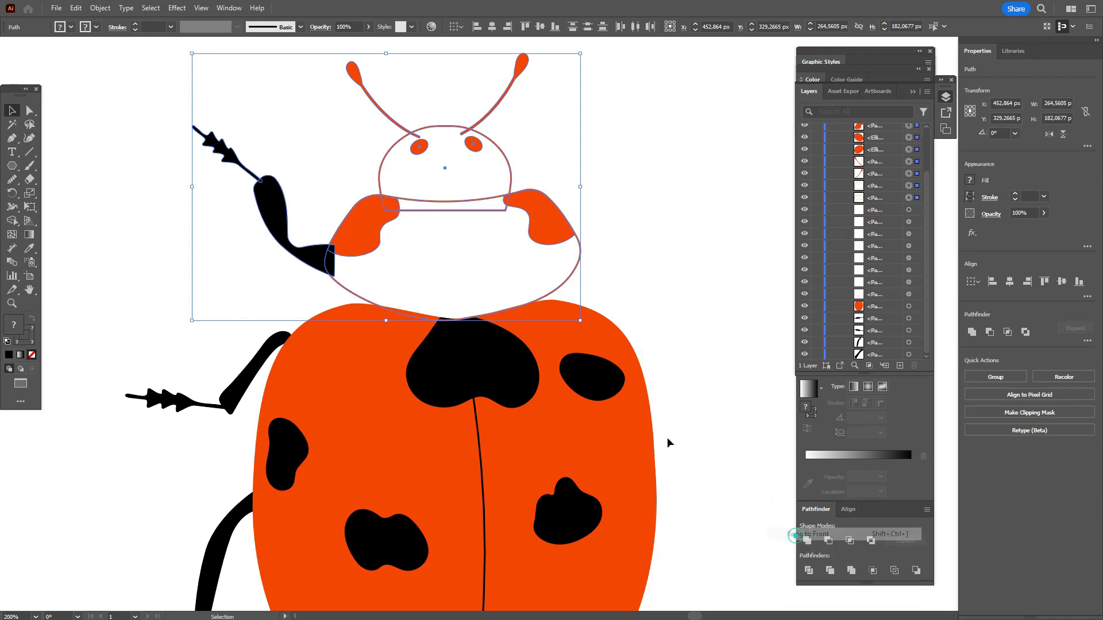
{"action": "left_click", "coordinate": [711, 254]}
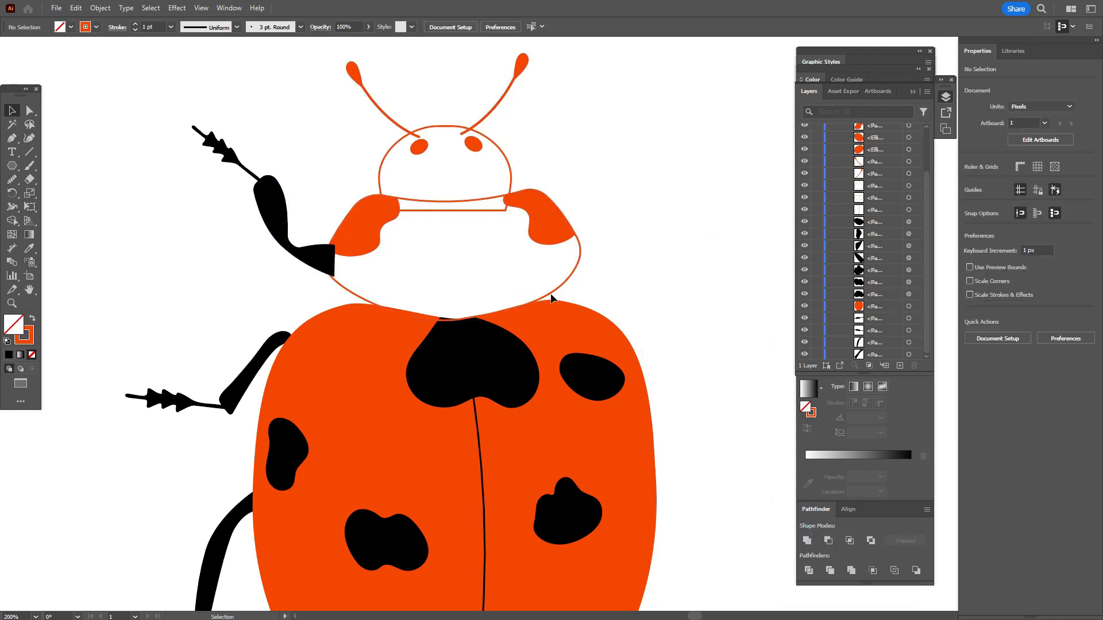
Step: Fill the thorax with the black sampled from the heart-shaped spot using the Eyedropper
{"action": "left_click", "coordinate": [551, 298]}
{"action": "left_click", "coordinate": [30, 248]}
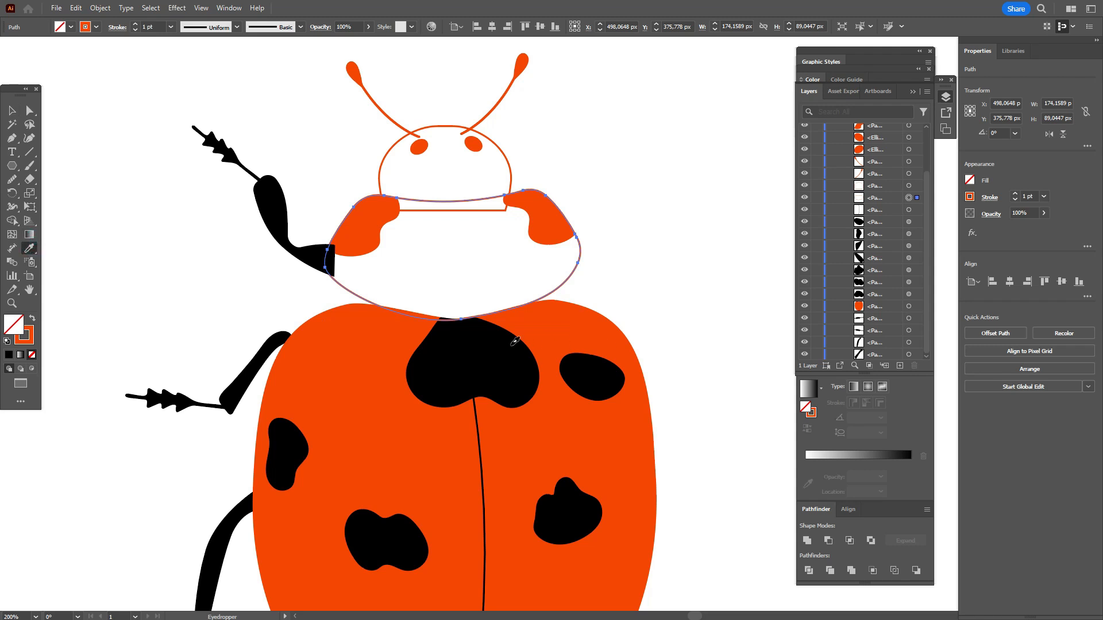
{"action": "left_click", "coordinate": [515, 341]}
Step: Send the front leg and its foot to the back, behind the thorax
{"action": "left_click", "coordinate": [12, 110]}
{"action": "left_click_drag", "start_coordinate": [253, 231], "coordinate": [184, 116]}
{"action": "right_click", "coordinate": [285, 248]}
{"action": "mouse_move", "coordinate": [352, 520]}
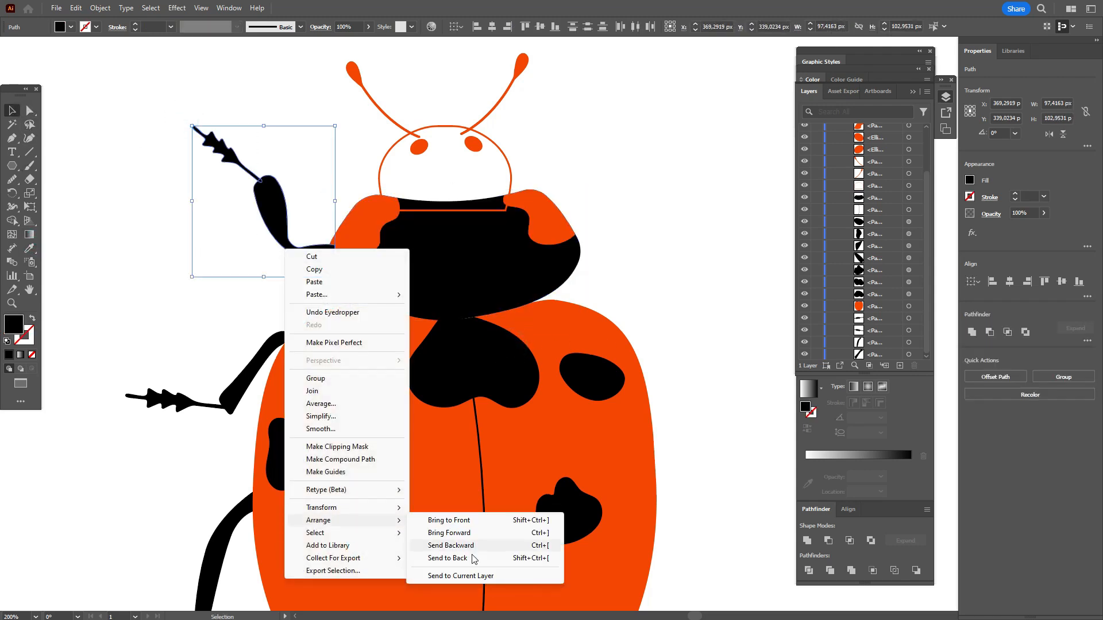
{"action": "left_click", "coordinate": [474, 558]}
{"action": "left_click", "coordinate": [688, 265]}
Step: Try to send the head, eyes and antennae to the back
{"action": "scroll", "coordinate": [677, 289], "scroll_direction": "up", "scroll_amount": 2}
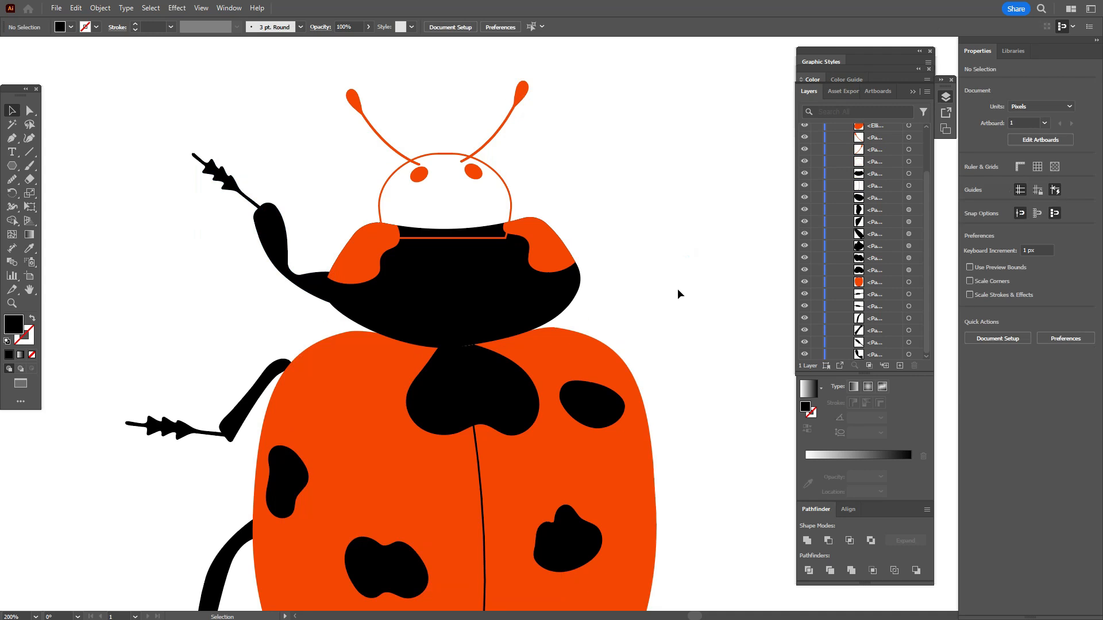
{"action": "scroll", "coordinate": [678, 289], "scroll_direction": "up", "scroll_amount": 3}
{"action": "left_click_drag", "start_coordinate": [308, 93], "coordinate": [552, 220]}
{"action": "right_click", "coordinate": [553, 221]}
{"action": "mouse_move", "coordinate": [619, 493]}
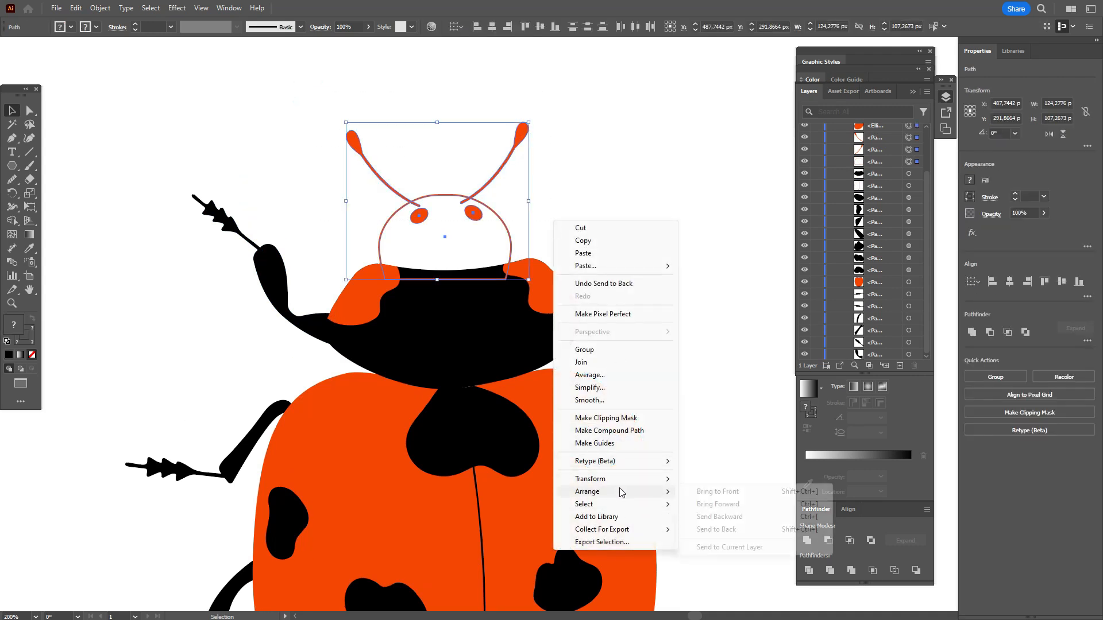
{"action": "left_click", "coordinate": [715, 529]}
{"action": "left_click", "coordinate": [705, 223]}
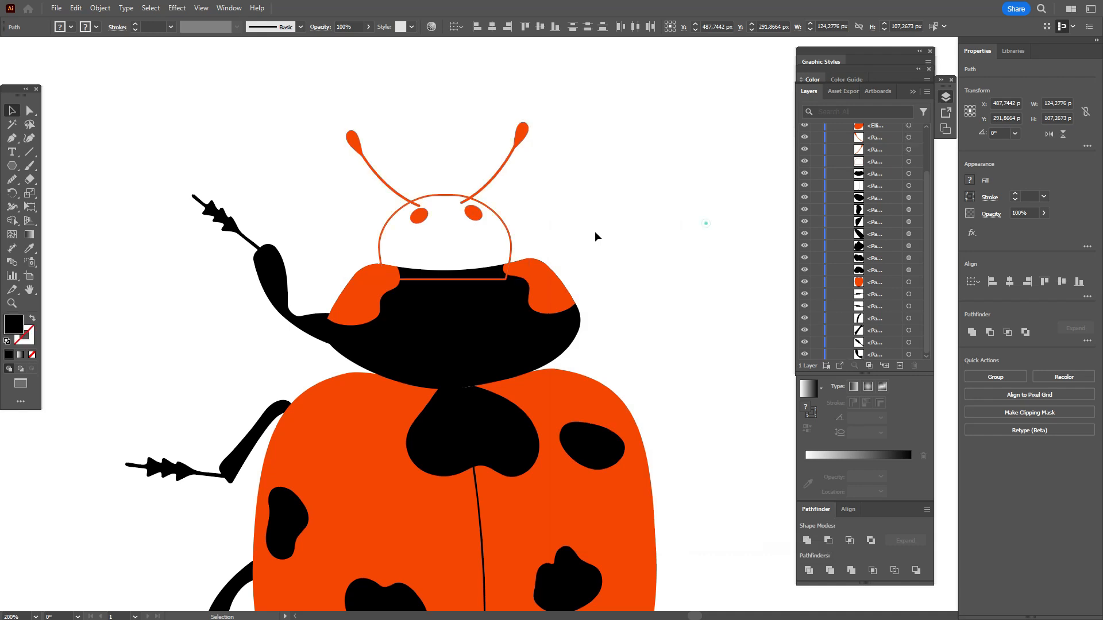
Step: Fill the head with the black sampled from the thorax using the Eyedropper
{"action": "left_click", "coordinate": [523, 212]}
{"action": "key", "text": "i"}
{"action": "left_click", "coordinate": [498, 333]}
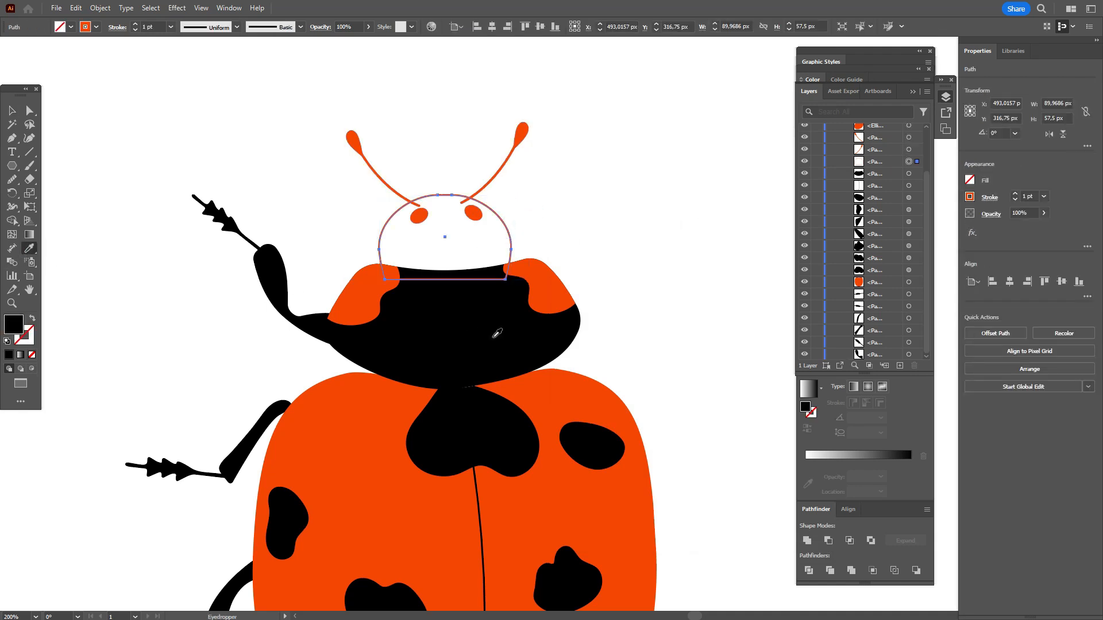
Step: Fill both eyes with the light cream swatch
{"action": "key", "text": "v"}
{"action": "left_click", "coordinate": [418, 216]}
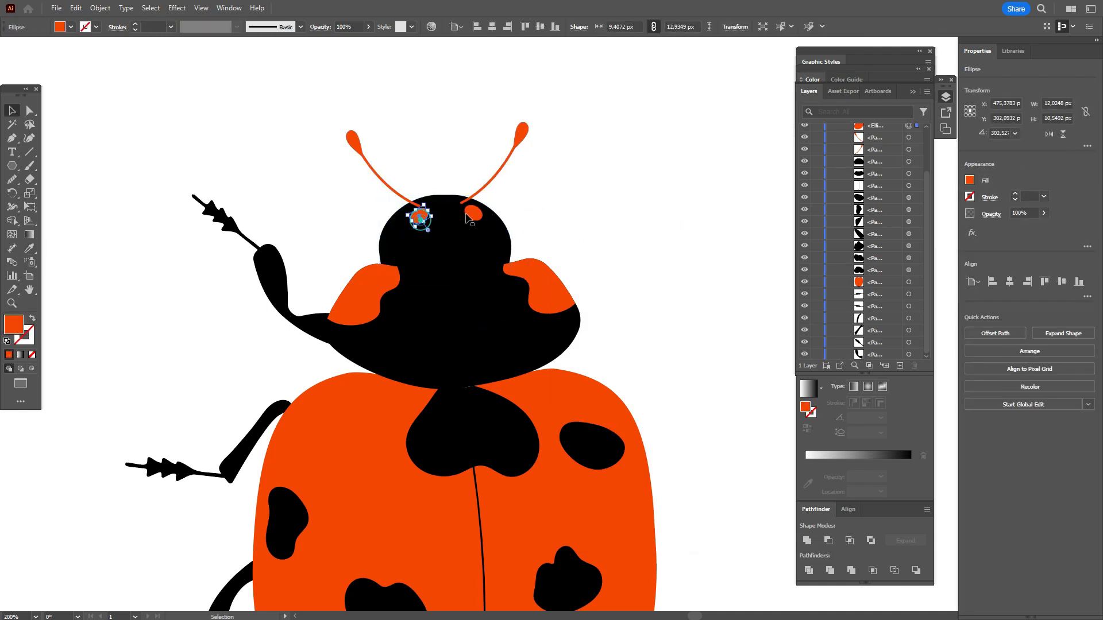
{"action": "left_click", "coordinate": [472, 214], "text": "shift"}
{"action": "left_click", "coordinate": [946, 97]}
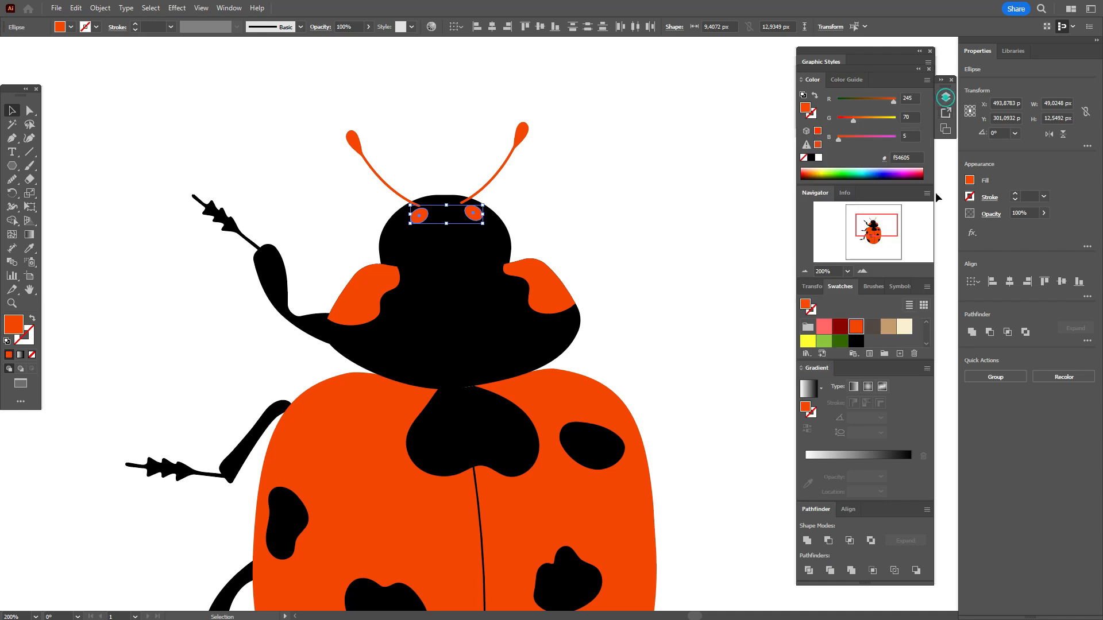
{"action": "left_click", "coordinate": [905, 327]}
Step: Color both antennae with the black swatch and send them to the back, behind the head
{"action": "left_click_drag", "start_coordinate": [282, 124], "coordinate": [650, 190]}
{"action": "left_click", "coordinate": [856, 341]}
{"action": "right_click", "coordinate": [529, 132]}
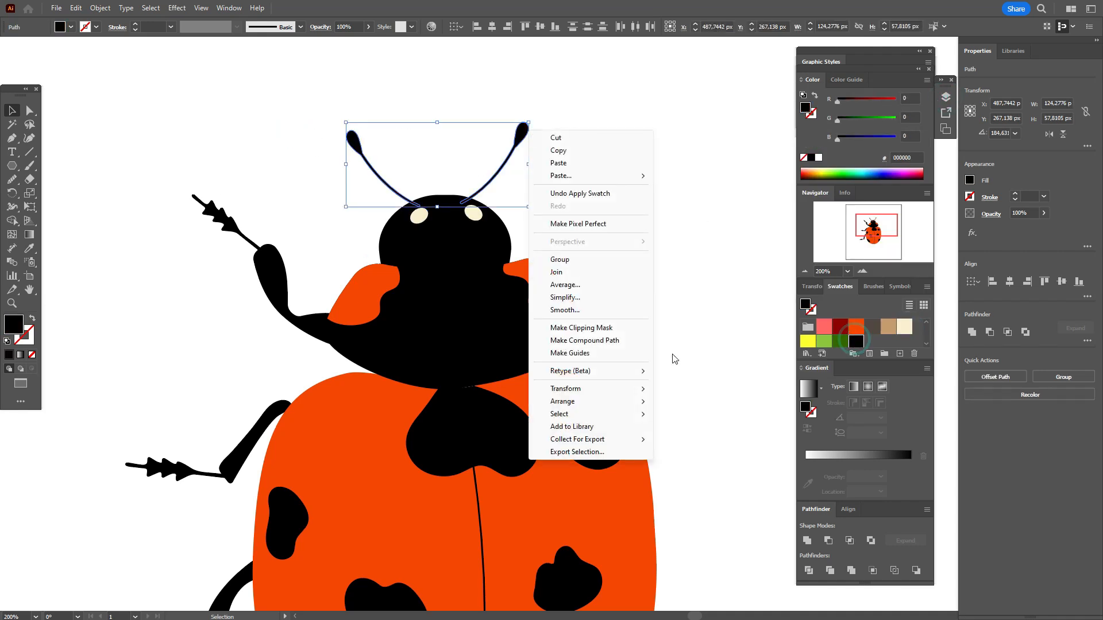
{"action": "mouse_move", "coordinate": [614, 402]}
{"action": "left_click", "coordinate": [729, 440]}
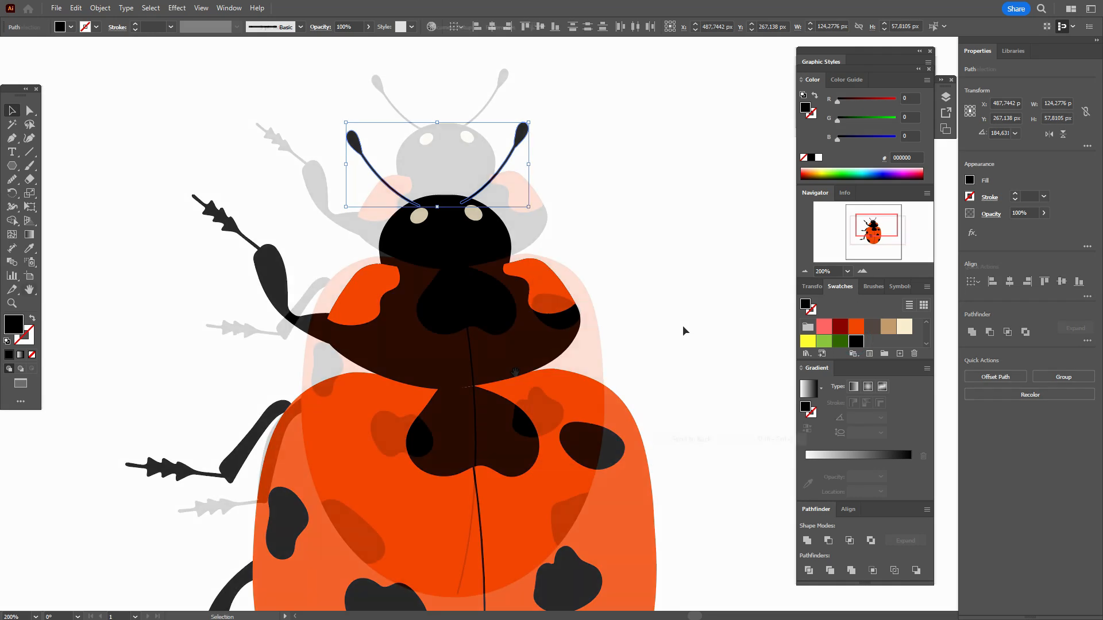
{"action": "left_click", "coordinate": [683, 325]}
Step: Give the dividing line between the wings a triangular tapered width profile and a 10 pt stroke
{"action": "scroll", "coordinate": [698, 326], "scroll_direction": "down", "scroll_amount": 3}
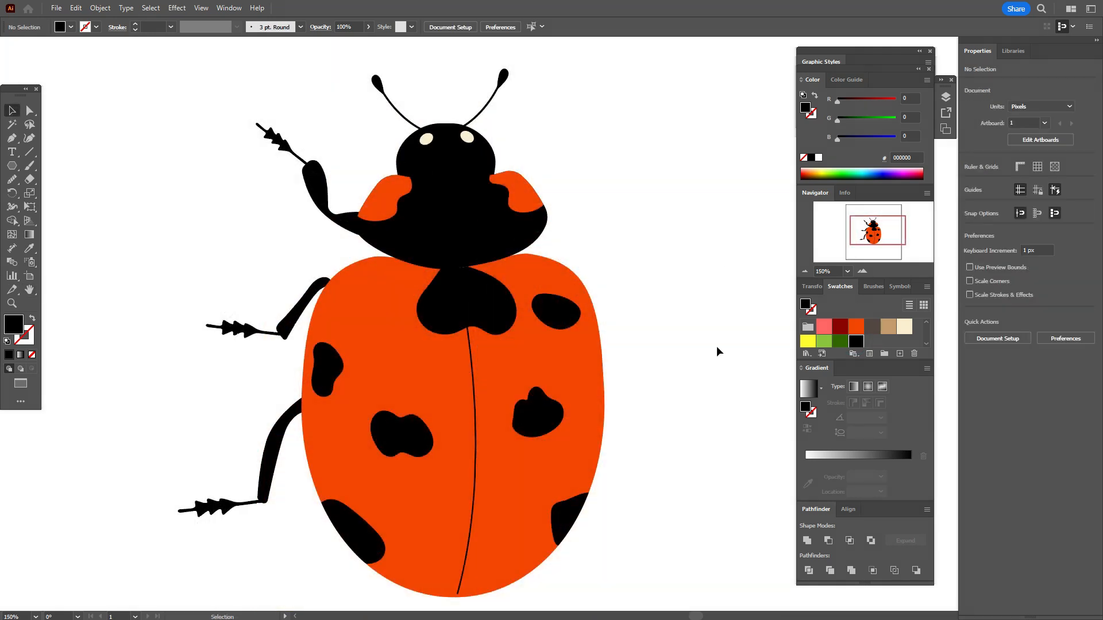
{"action": "left_click", "coordinate": [476, 423]}
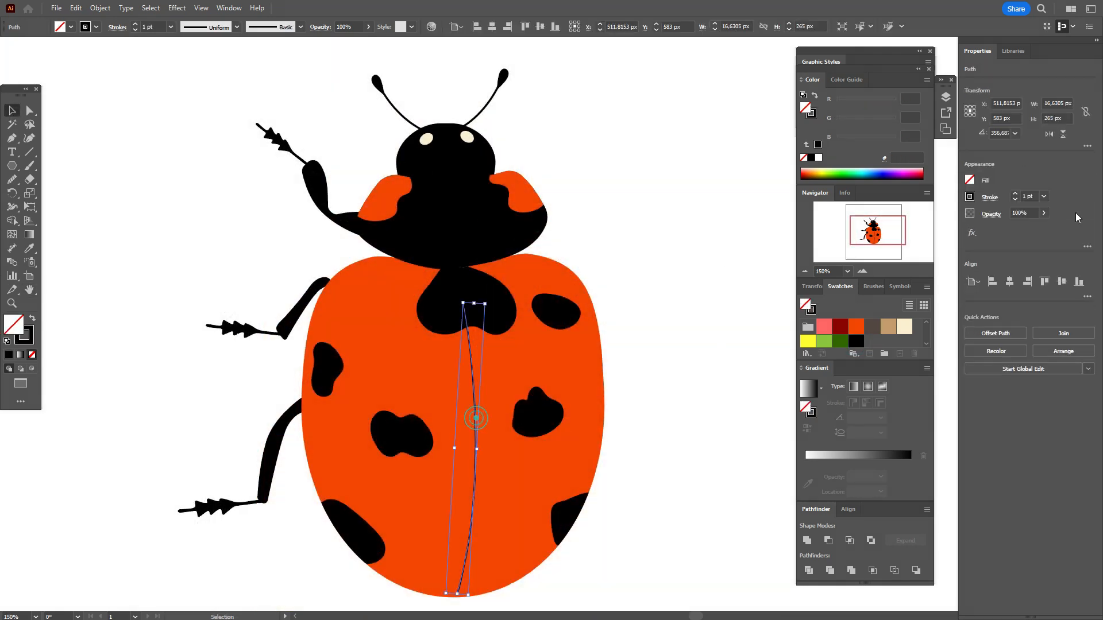
{"action": "left_click", "coordinate": [990, 198]}
{"action": "left_click", "coordinate": [960, 376]}
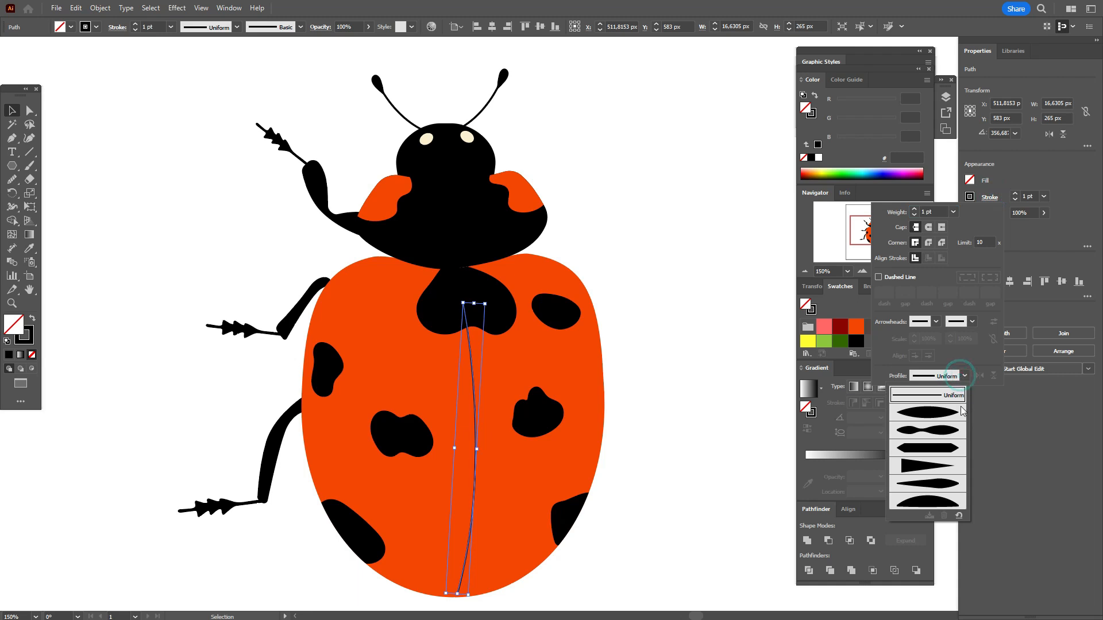
{"action": "left_click", "coordinate": [947, 465]}
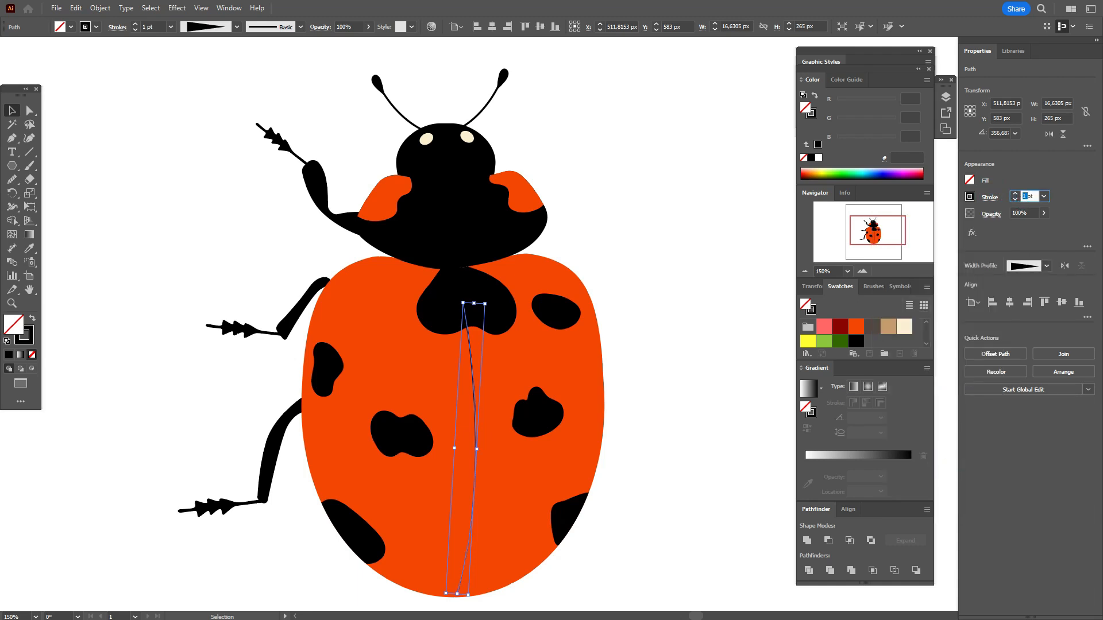
{"action": "key", "text": "Return"}
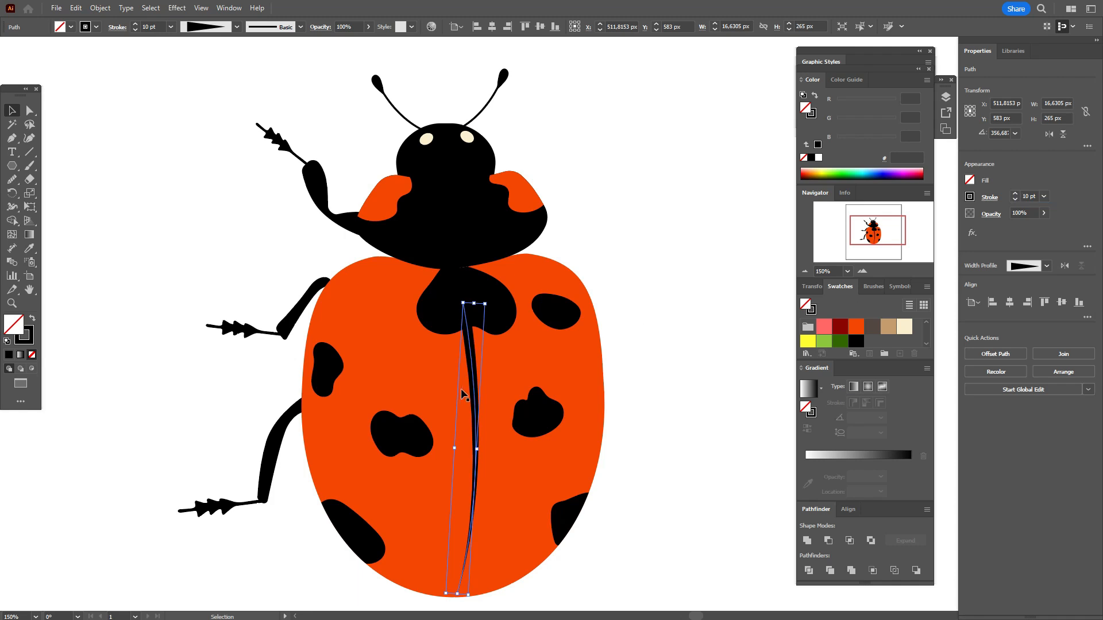
{"action": "left_click", "coordinate": [664, 359]}
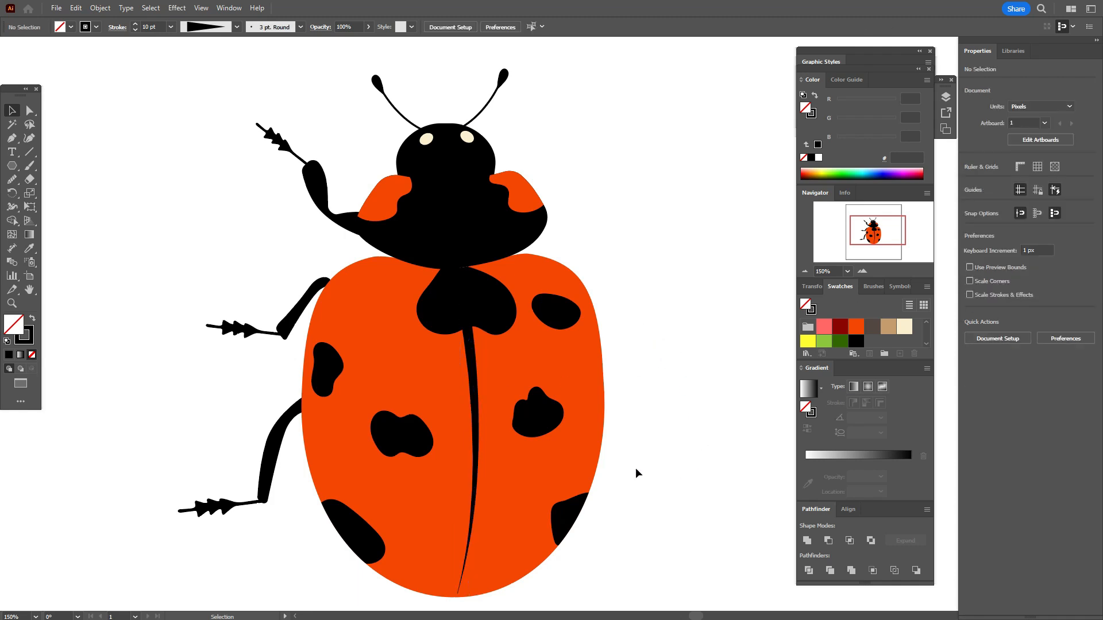
Step: Fill the wing body with a radial gradient running from pink through orange and dark red to orange
{"action": "left_click", "coordinate": [589, 368]}
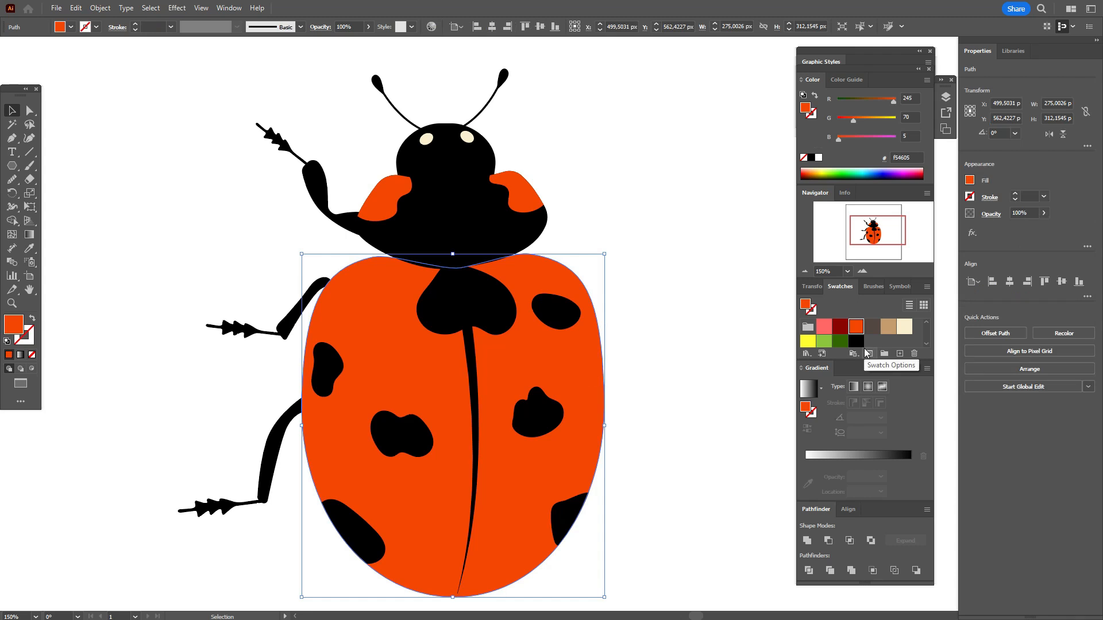
{"action": "left_click", "coordinate": [869, 387]}
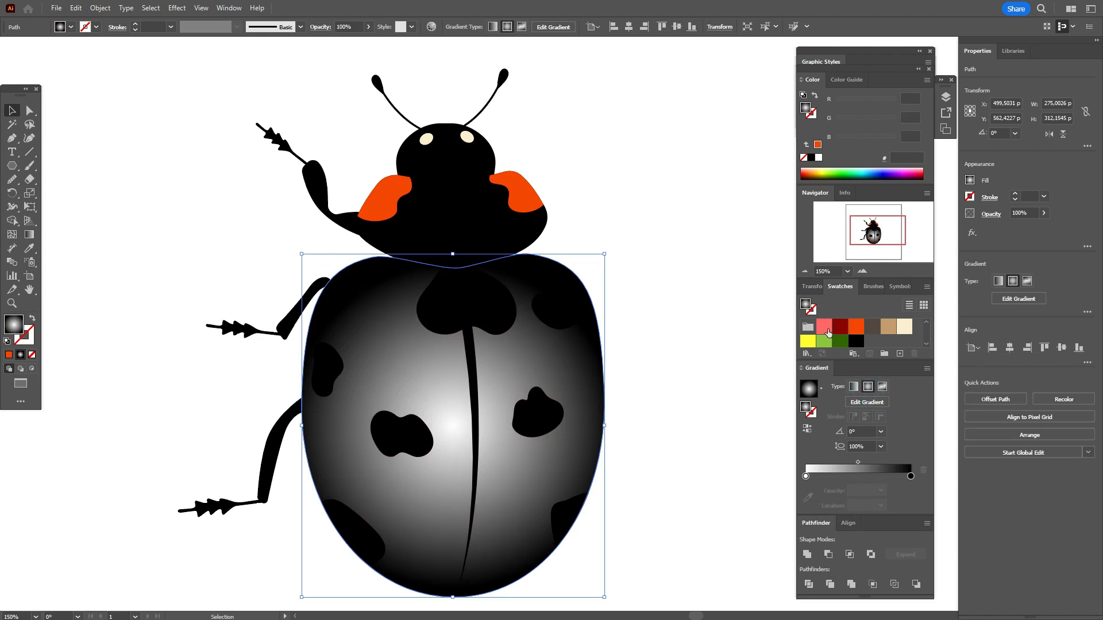
{"action": "left_click_drag", "start_coordinate": [825, 330], "coordinate": [806, 476]}
{"action": "left_click_drag", "start_coordinate": [854, 330], "coordinate": [841, 476]}
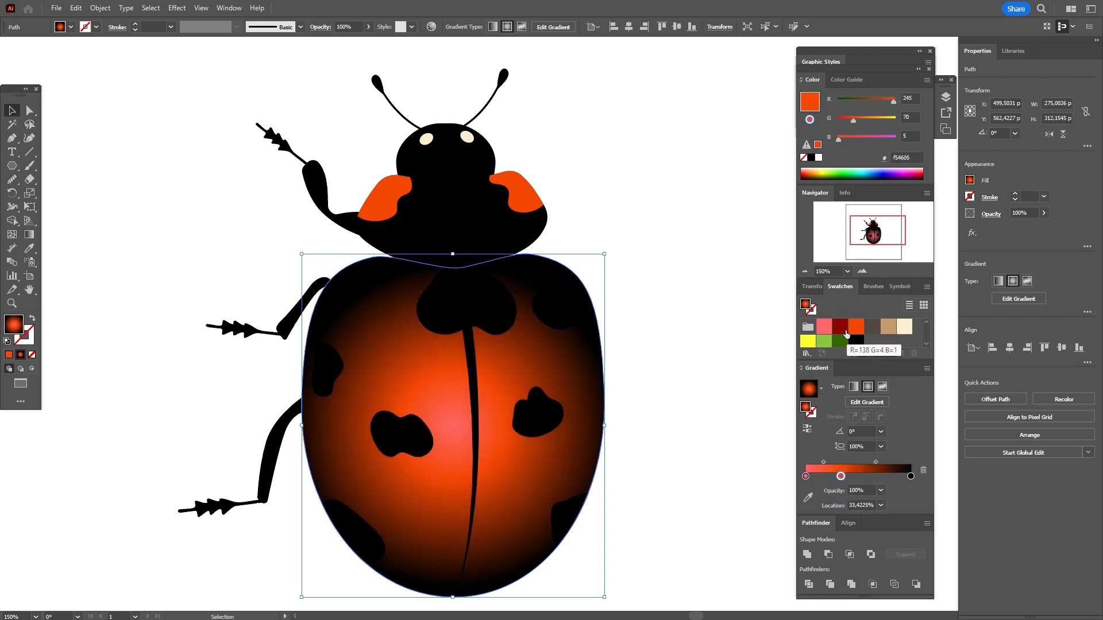
{"action": "left_click", "coordinate": [870, 477]}
{"action": "left_click_drag", "start_coordinate": [856, 327], "coordinate": [912, 477]}
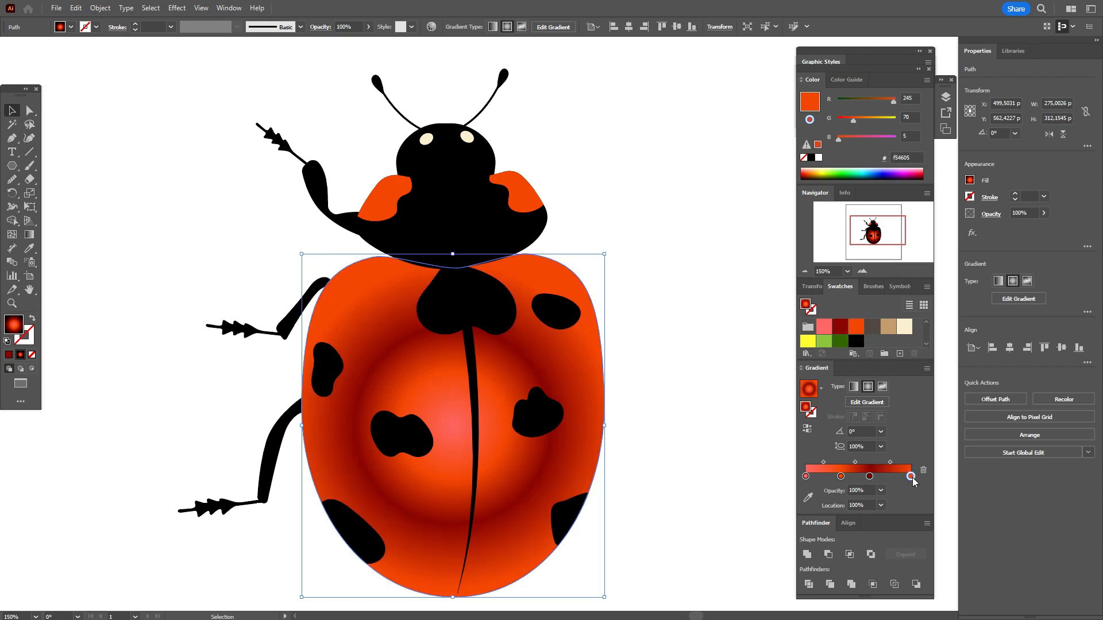
Step: Redraw the wing gradient vertically from the thorax downward with the Gradient tool, and shift its center onto the upper wings
{"action": "scroll", "coordinate": [731, 409], "scroll_direction": "down", "scroll_amount": 2}
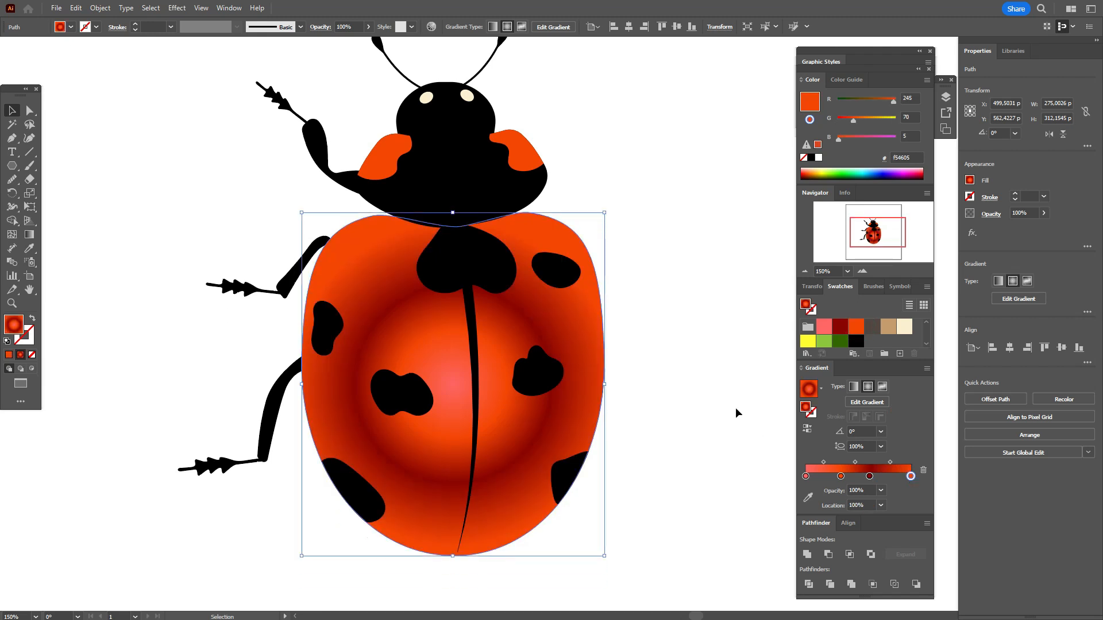
{"action": "left_click", "coordinate": [30, 234]}
{"action": "mouse_move", "coordinate": [449, 171]}
{"action": "left_mouse_down"}
{"action": "mouse_move", "coordinate": [466, 569]}
{"action": "mouse_move", "coordinate": [430, 429]}
{"action": "mouse_move", "coordinate": [437, 435]}
{"action": "left_mouse_up"}
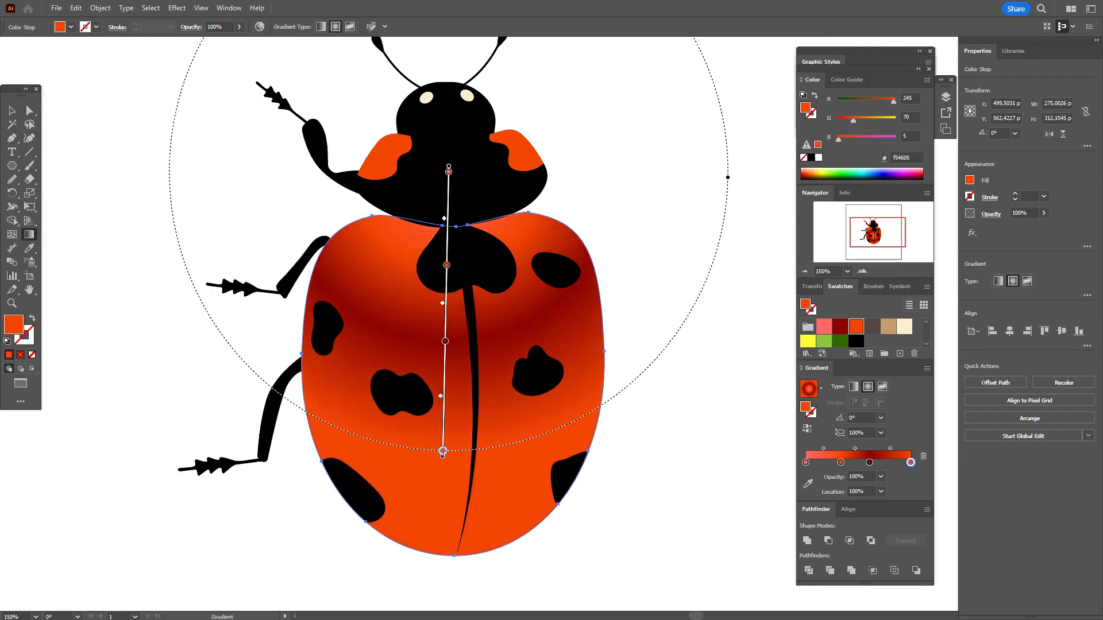
{"action": "left_click_drag", "start_coordinate": [451, 213], "coordinate": [453, 350]}
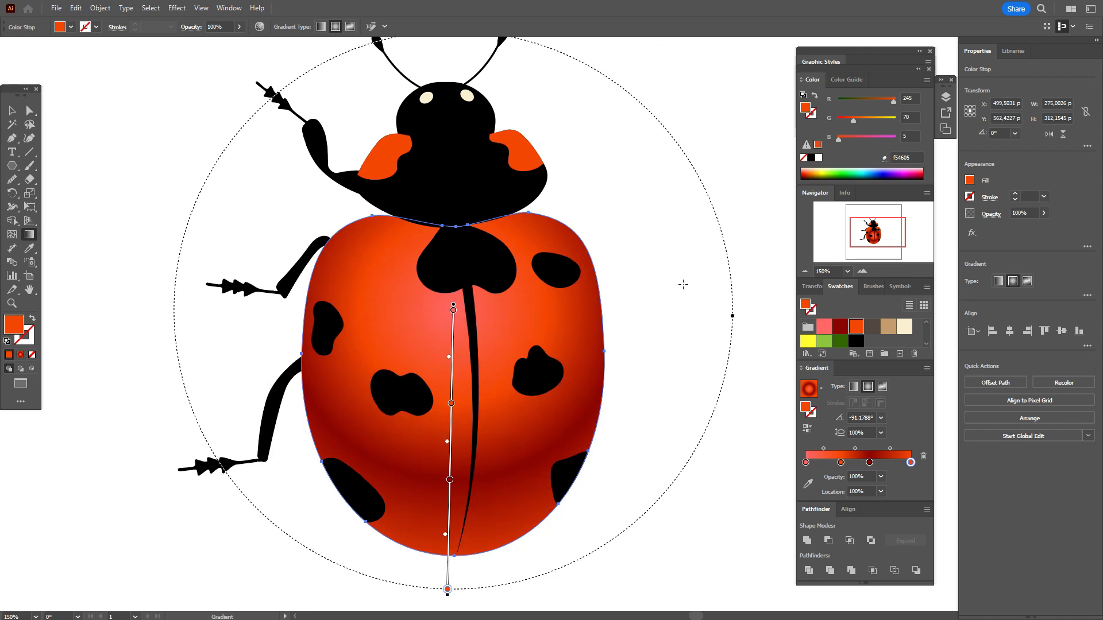
Step: Straighten the wing gradient's axis toward vertical, and shrink the gradient into a narrower ellipse with an aspect ratio of about 88%
{"action": "scroll", "coordinate": [683, 284], "scroll_direction": "up", "scroll_amount": 2}
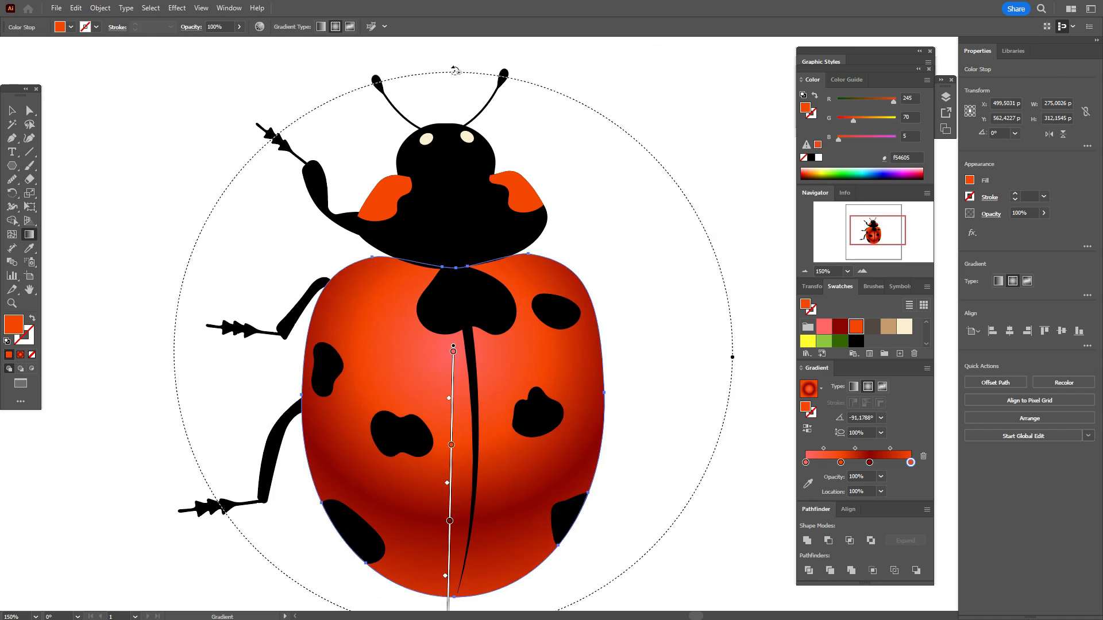
{"action": "mouse_move", "coordinate": [455, 72]}
{"action": "left_mouse_down"}
{"action": "mouse_move", "coordinate": [330, 163]}
{"action": "mouse_move", "coordinate": [337, 328]}
{"action": "mouse_move", "coordinate": [368, 130]}
{"action": "mouse_move", "coordinate": [460, 136]}
{"action": "mouse_move", "coordinate": [448, 141]}
{"action": "left_mouse_up"}
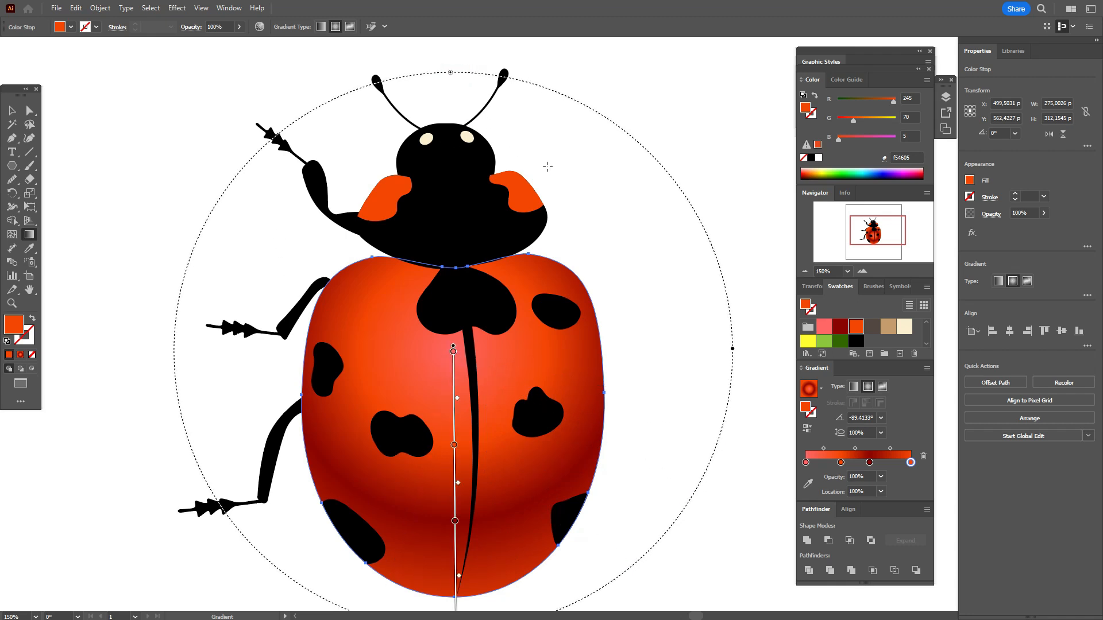
{"action": "left_click_drag", "start_coordinate": [451, 73], "coordinate": [452, 135]}
{"action": "mouse_move", "coordinate": [669, 349]}
{"action": "left_click_drag", "start_coordinate": [669, 352], "coordinate": [643, 345]}
Step: Shift the gradient's center down to the middle of the wings and enlarge its ellipse slightly
{"action": "scroll", "coordinate": [588, 361], "scroll_direction": "down", "scroll_amount": 4}
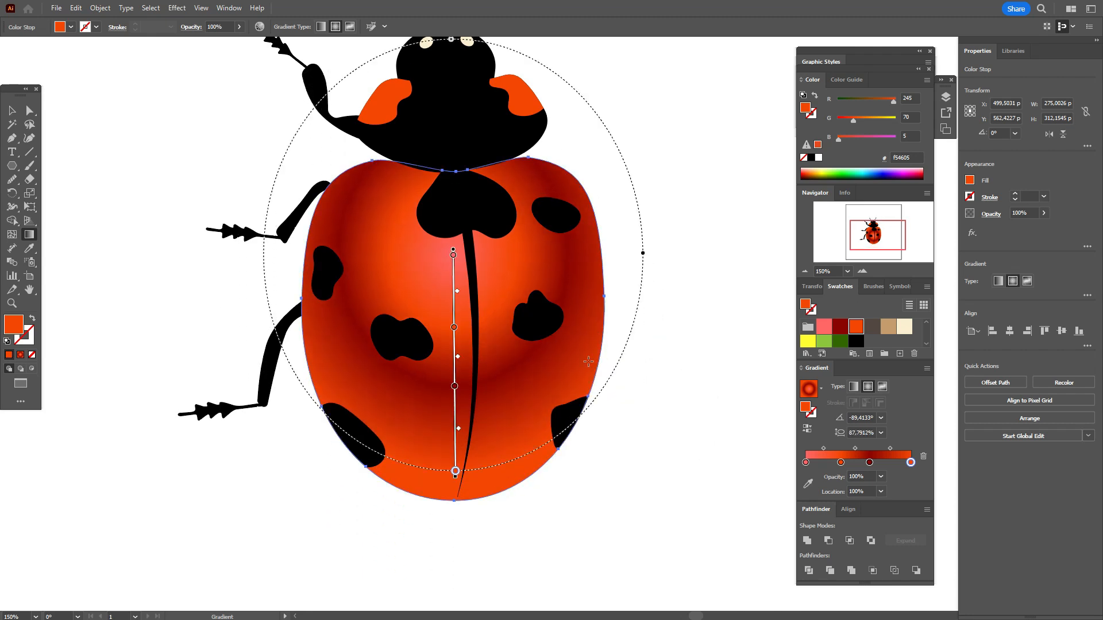
{"action": "left_click_drag", "start_coordinate": [458, 277], "coordinate": [458, 348]}
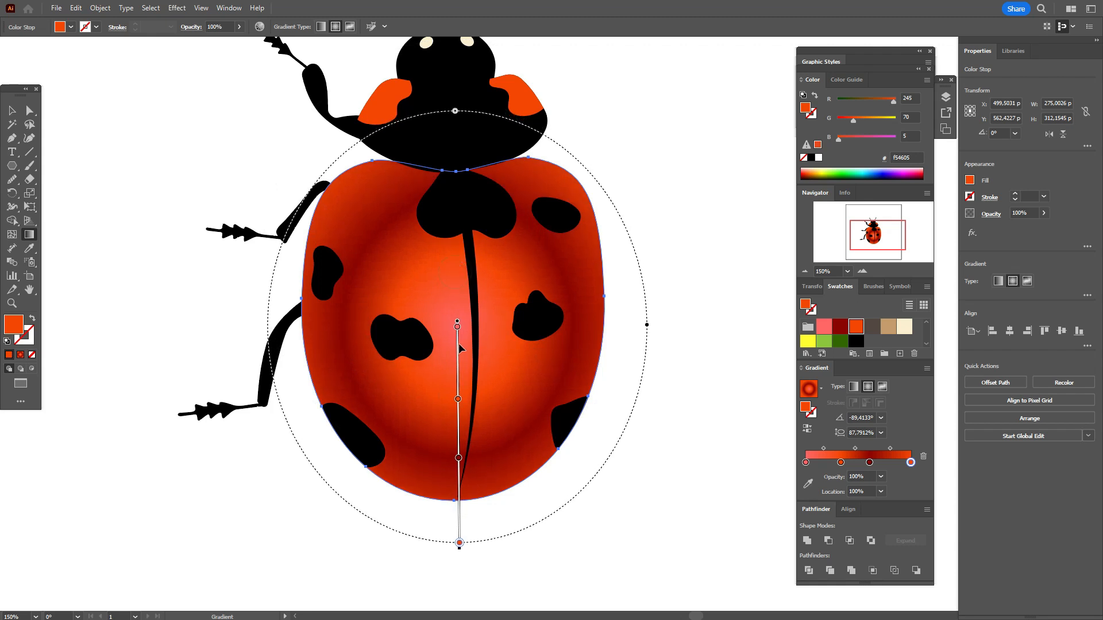
{"action": "scroll", "coordinate": [458, 349], "scroll_direction": "up", "scroll_amount": 2}
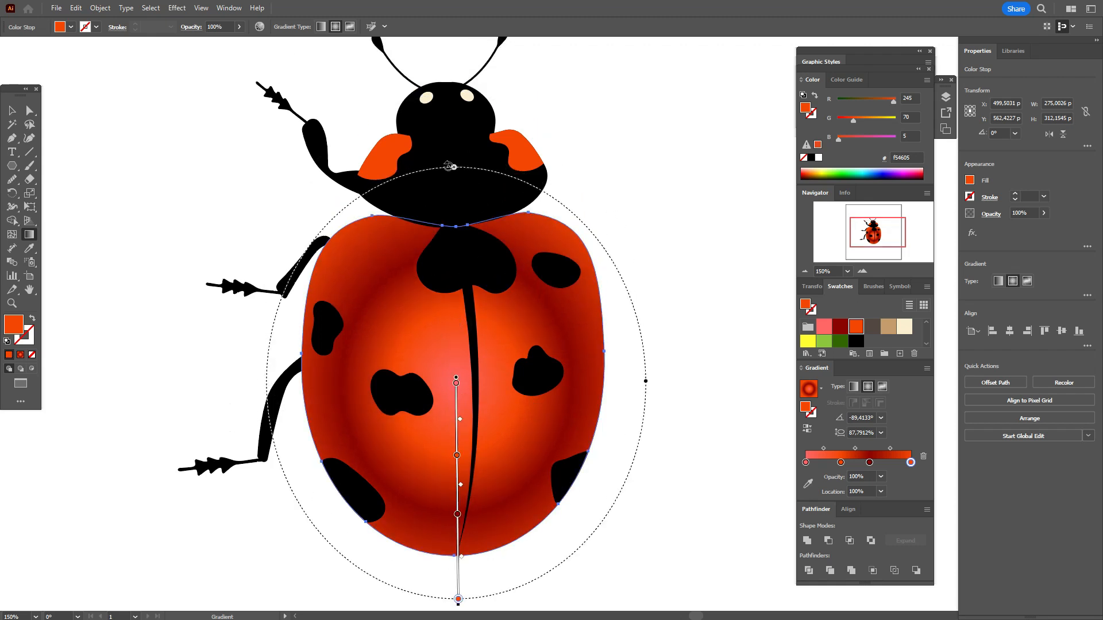
{"action": "mouse_move", "coordinate": [450, 166]}
{"action": "left_mouse_down"}
{"action": "mouse_move", "coordinate": [457, 114]}
{"action": "mouse_move", "coordinate": [456, 147]}
{"action": "left_mouse_up"}
{"action": "left_click_drag", "start_coordinate": [458, 442], "coordinate": [458, 428]}
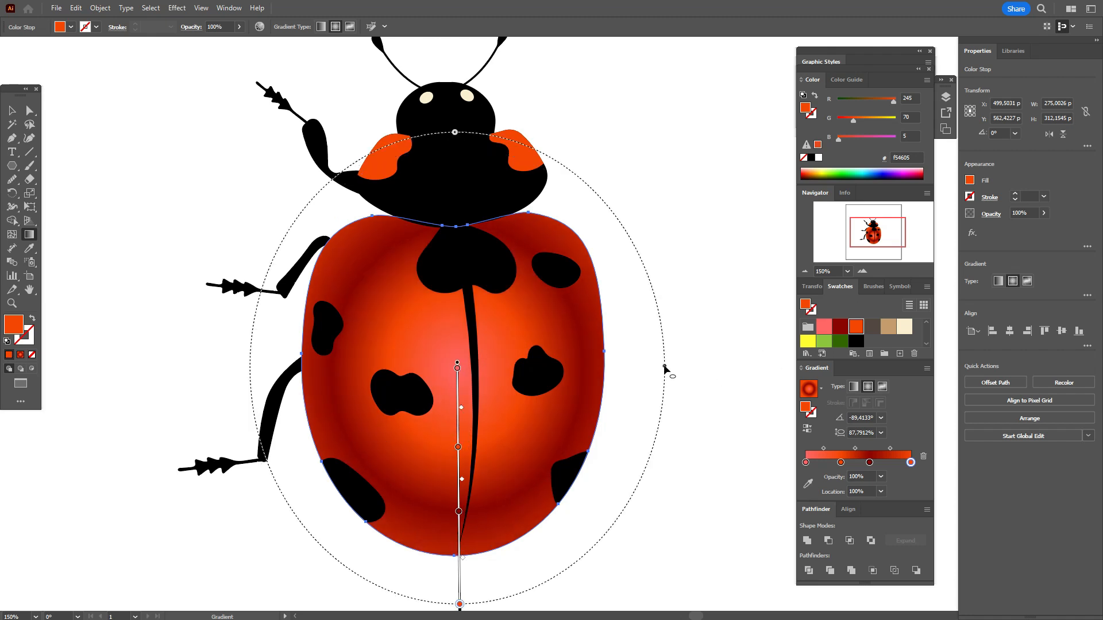
Step: Widen the gradient ellipse to an aspect ratio of about 91%, enlarge it and move its center slightly up the wings
{"action": "left_click_drag", "start_coordinate": [665, 370], "coordinate": [672, 369]}
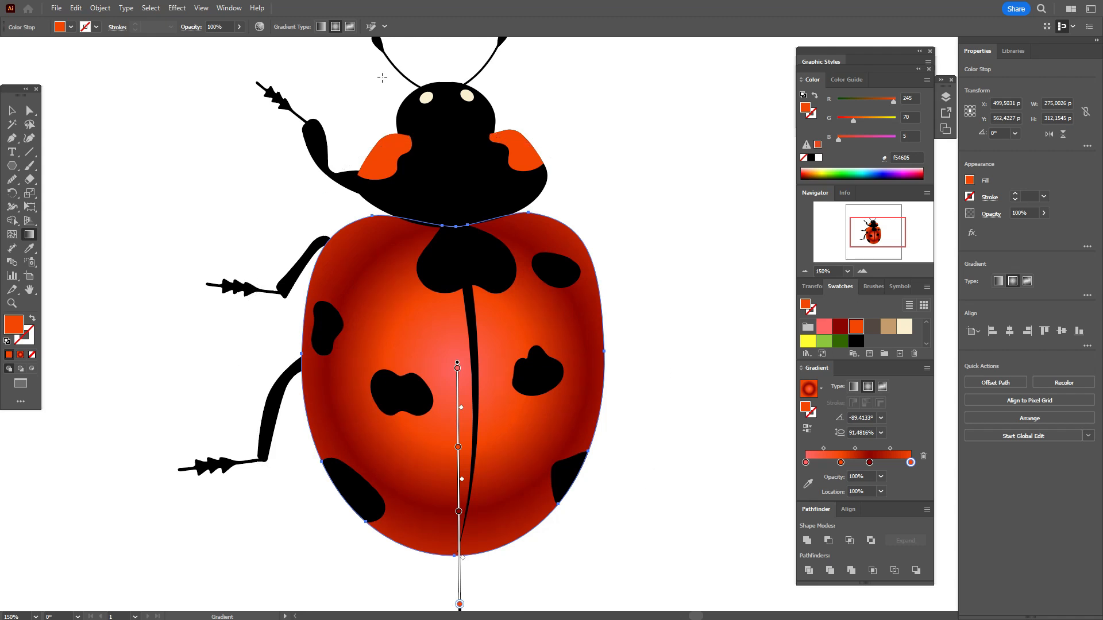
{"action": "left_click_drag", "start_coordinate": [453, 131], "coordinate": [455, 116]}
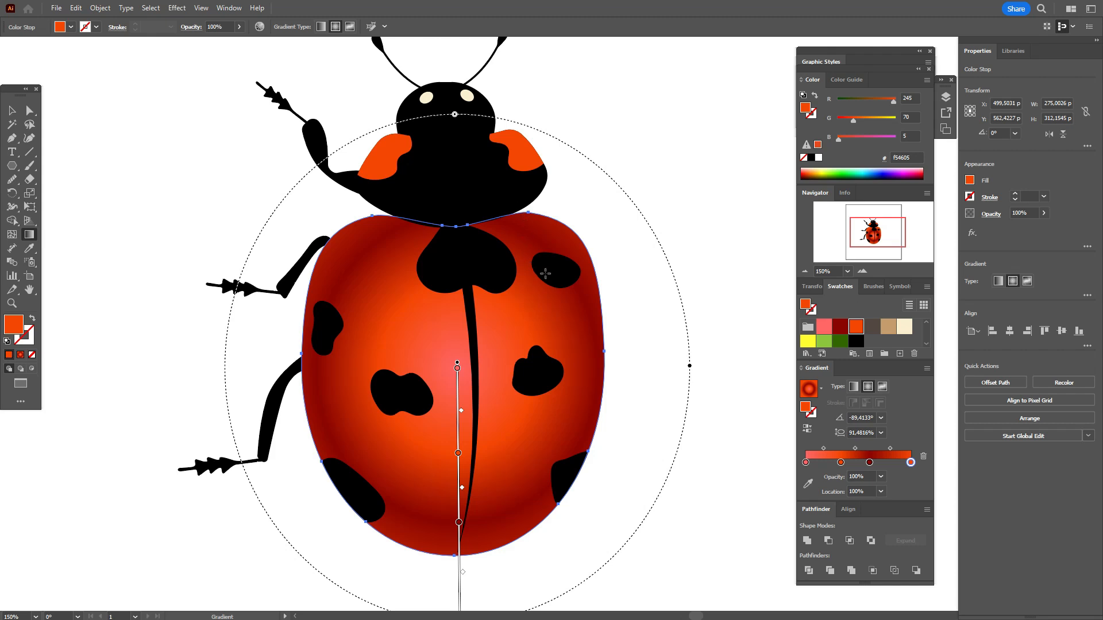
{"action": "mouse_move", "coordinate": [458, 471]}
{"action": "left_mouse_down"}
{"action": "mouse_move", "coordinate": [458, 438]}
{"action": "mouse_move", "coordinate": [458, 448]}
{"action": "left_mouse_up"}
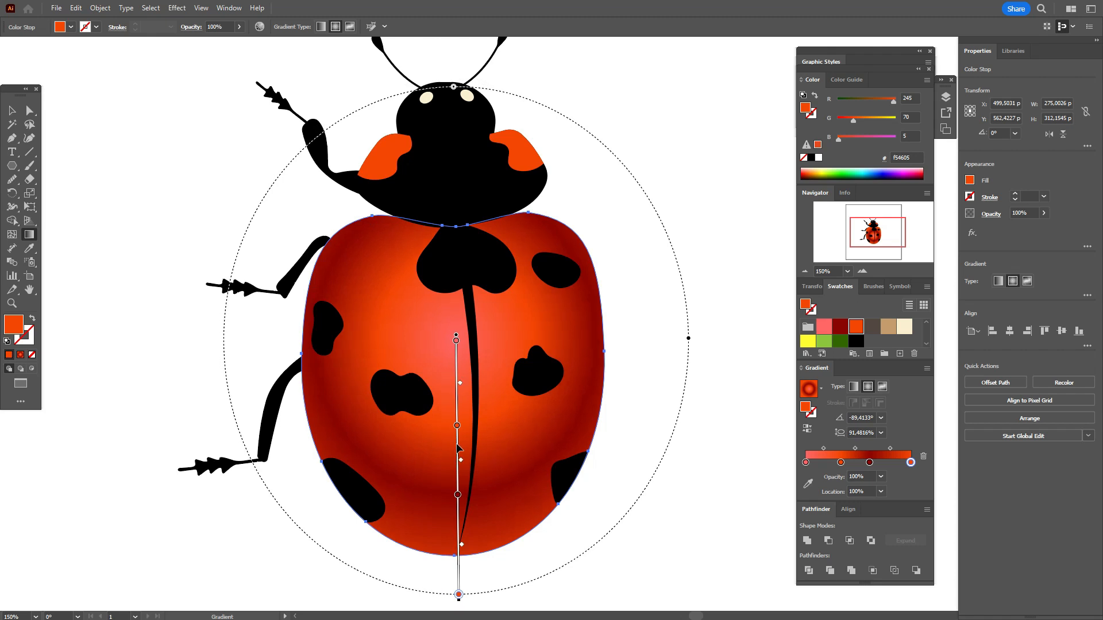
Step: Narrow the gradient to about 81% aspect ratio, with the inner orange stop at about 31%, dark red at 66% and outer orange at 84%
{"action": "left_click_drag", "start_coordinate": [458, 495], "coordinate": [458, 507]}
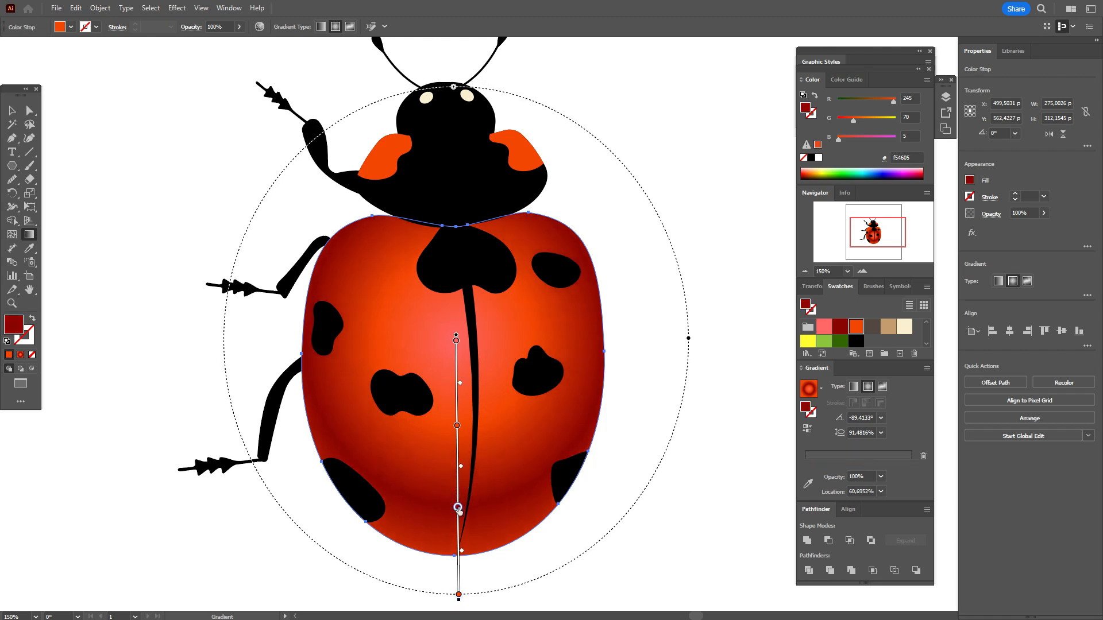
{"action": "left_click_drag", "start_coordinate": [688, 339], "coordinate": [662, 340]}
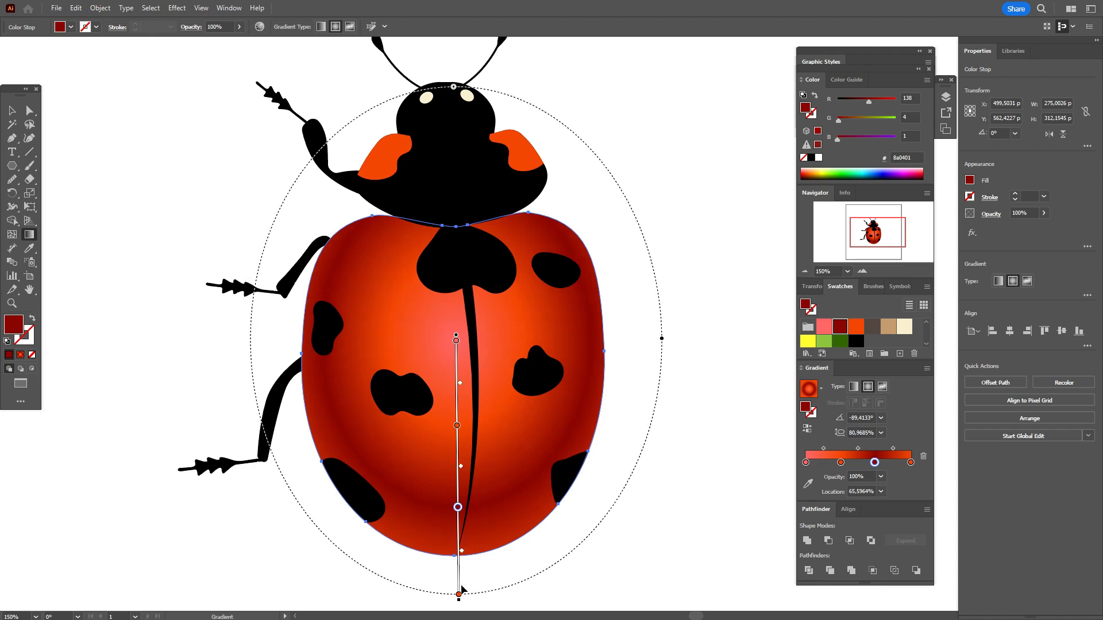
{"action": "left_click_drag", "start_coordinate": [459, 595], "coordinate": [458, 554]}
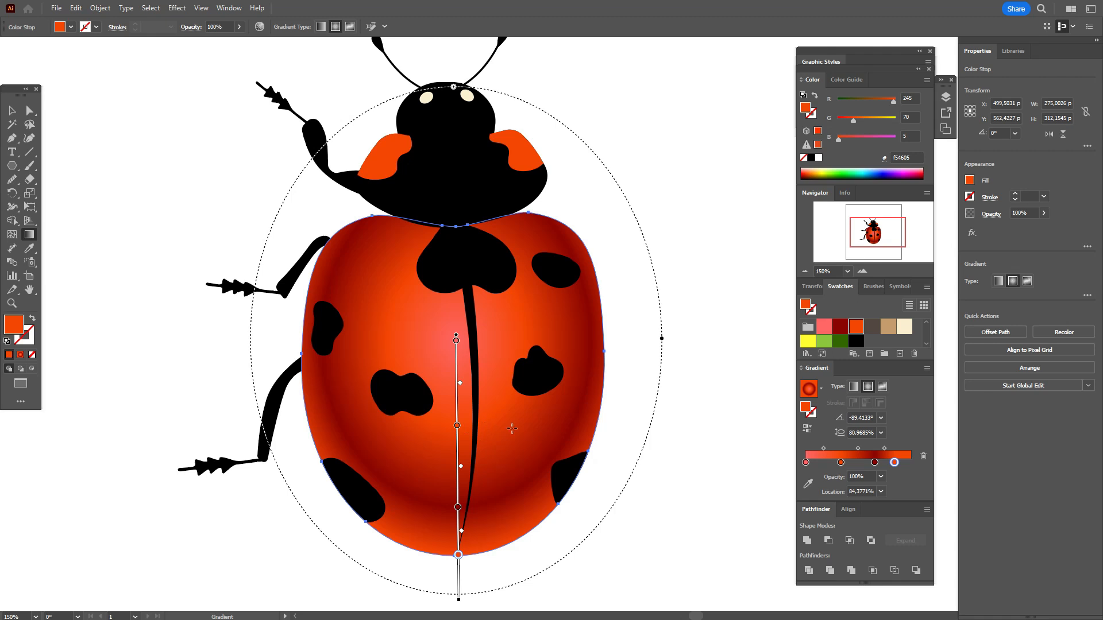
{"action": "left_click_drag", "start_coordinate": [457, 428], "coordinate": [456, 422]}
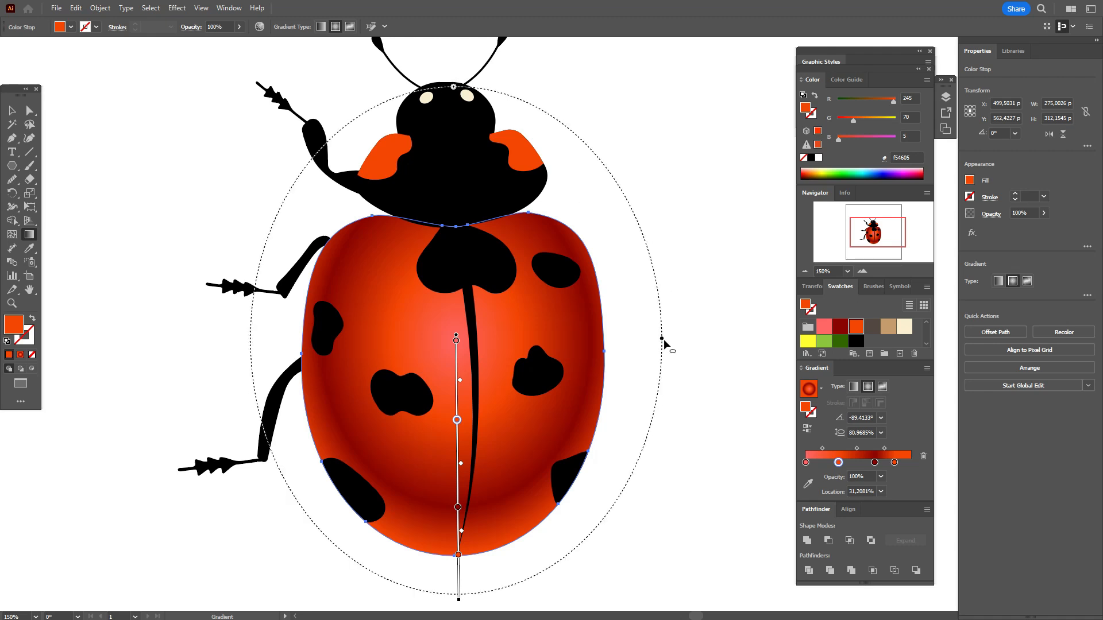
Step: Widen the wing gradient's ellipse to an aspect ratio of about 84% and deselect the wings
{"action": "left_click_drag", "start_coordinate": [662, 338], "coordinate": [666, 339]}
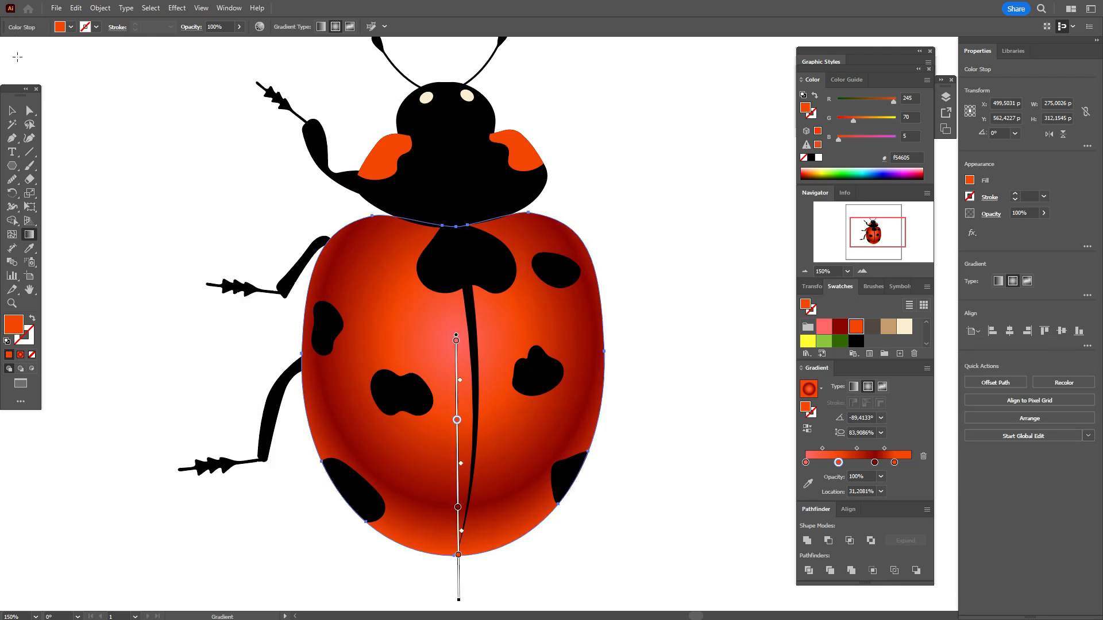
{"action": "left_click", "coordinate": [11, 111]}
{"action": "left_click", "coordinate": [687, 356]}
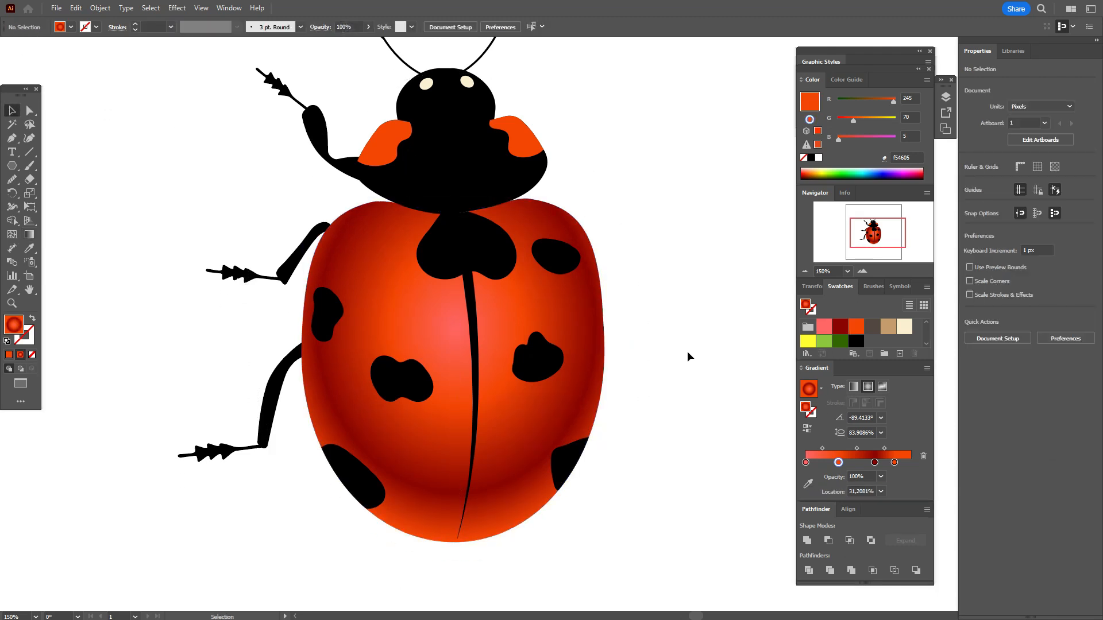
Step: Fill the black thorax with a radial gradient running from dark gray-brown #534741 at the center to black at the edge
{"action": "left_click", "coordinate": [485, 185]}
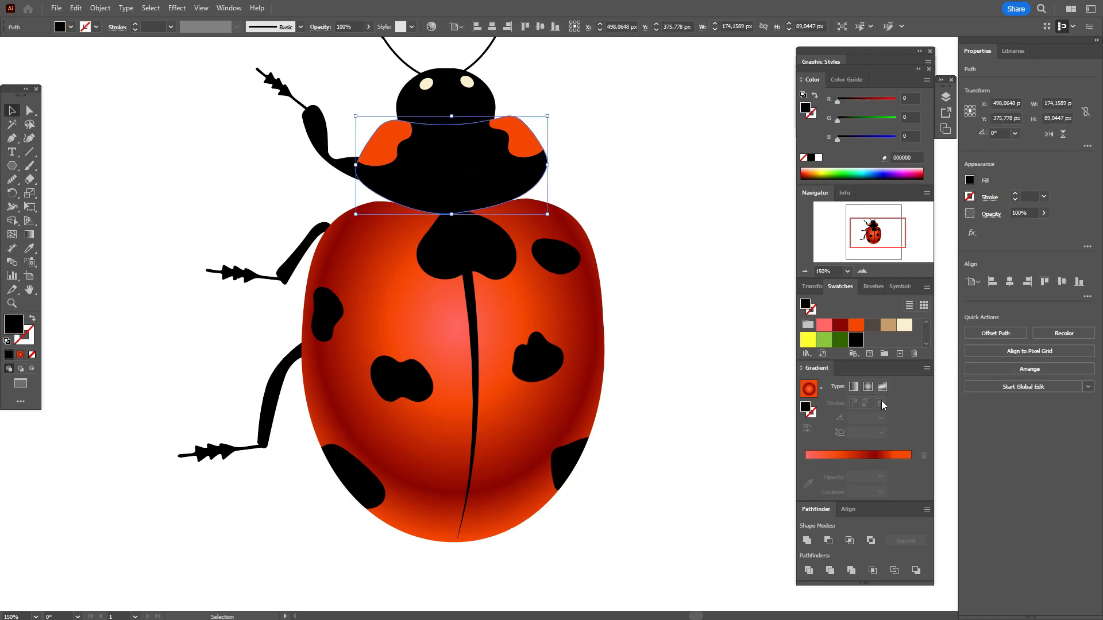
{"action": "left_click", "coordinate": [868, 386]}
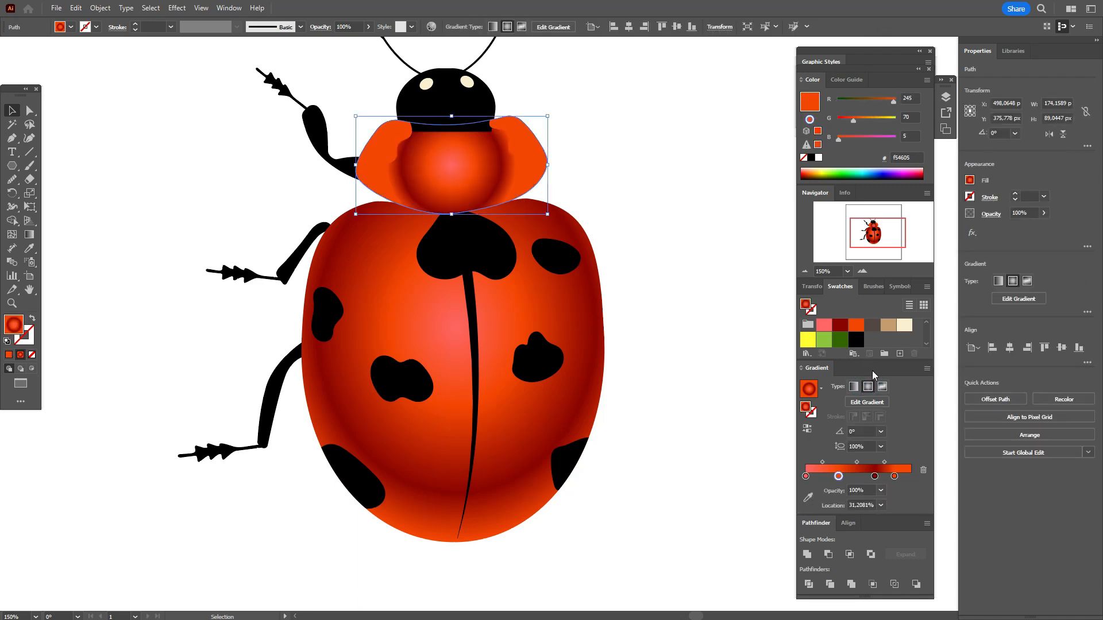
{"action": "left_click", "coordinate": [873, 476]}
{"action": "key", "text": "Delete"}
{"action": "left_click", "coordinate": [838, 479]}
{"action": "key", "text": "Delete"}
{"action": "left_click_drag", "start_coordinate": [856, 340], "coordinate": [910, 476]}
{"action": "left_click_drag", "start_coordinate": [872, 325], "coordinate": [806, 478]}
Step: Redraw the thorax gradient downward from the middle of the head to just below the thorax, at an angle of about -90°
{"action": "scroll", "coordinate": [735, 377], "scroll_direction": "up", "scroll_amount": 3}
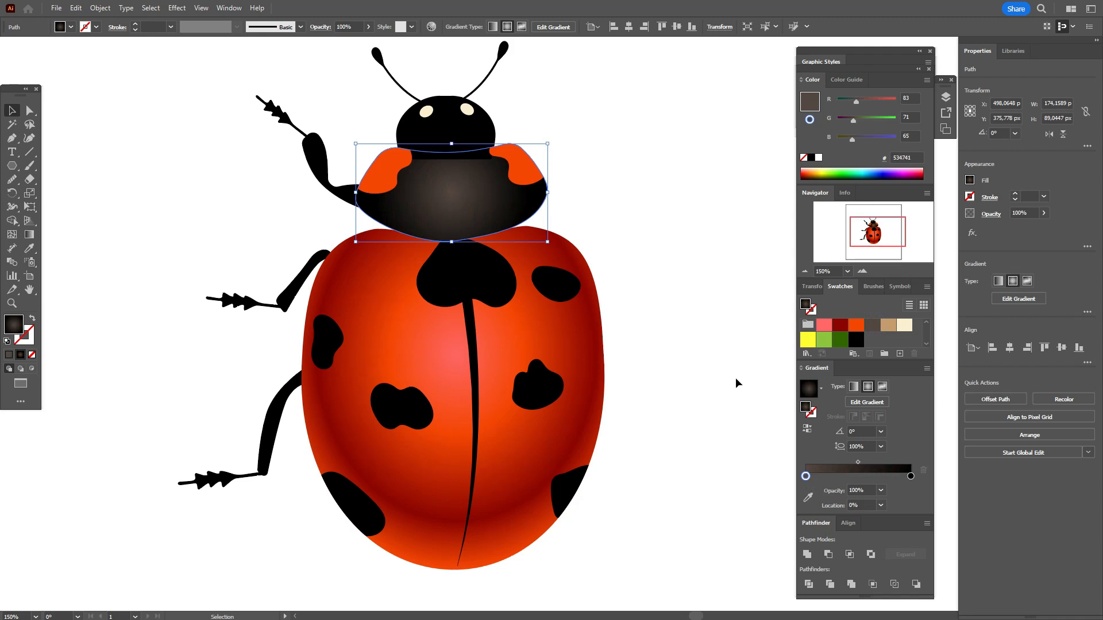
{"action": "left_click", "coordinate": [36, 235]}
{"action": "left_click_drag", "start_coordinate": [442, 135], "coordinate": [442, 262]}
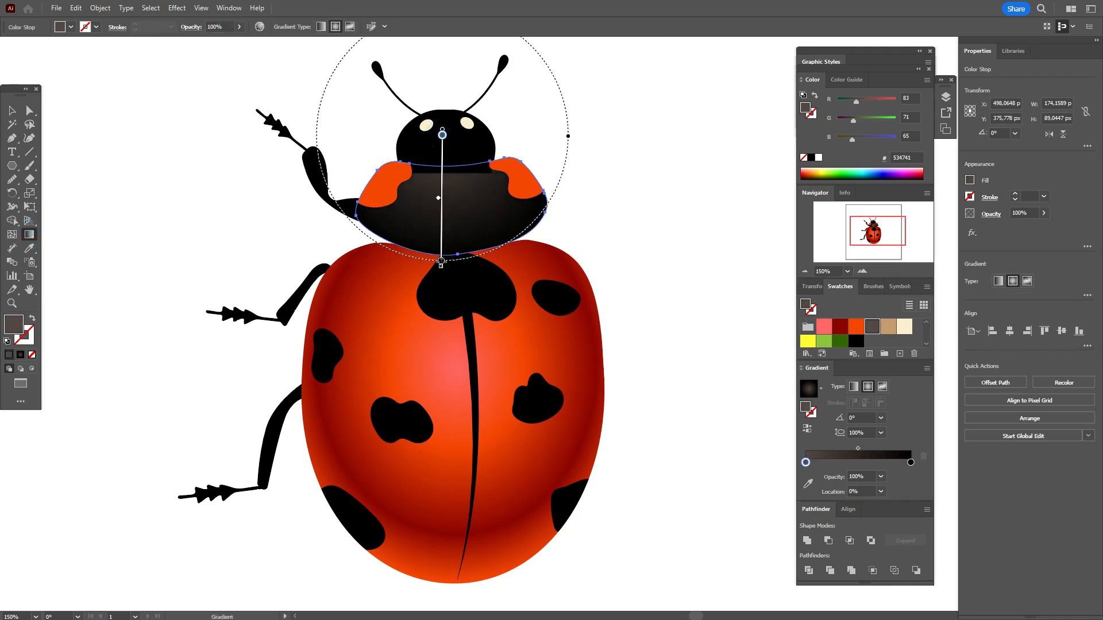
{"action": "key", "text": "v"}
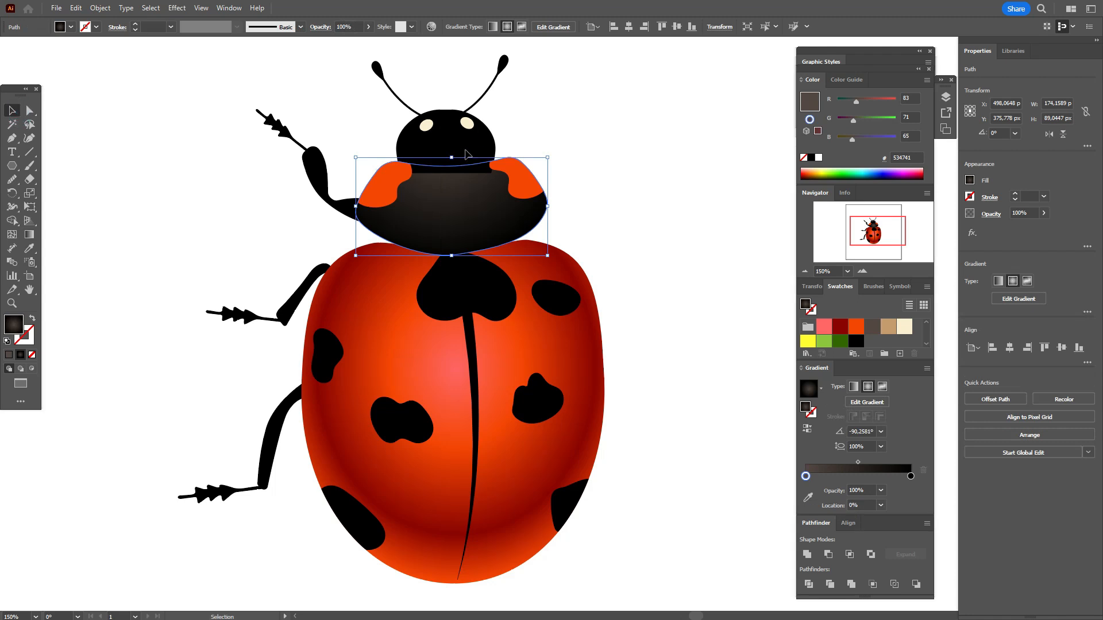
Step: Copy the thorax gradient onto the head and redraw it downward from just above the head into the upper thorax
{"action": "left_click", "coordinate": [466, 153]}
{"action": "left_click", "coordinate": [29, 248]}
{"action": "left_click", "coordinate": [455, 229]}
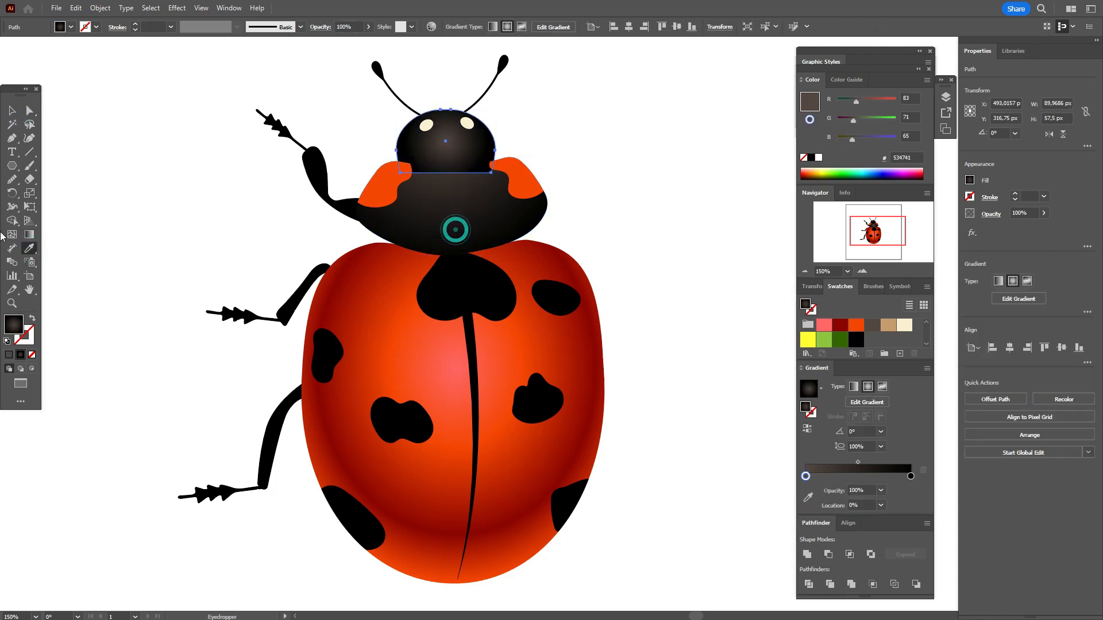
{"action": "left_click", "coordinate": [29, 234]}
{"action": "left_click_drag", "start_coordinate": [444, 82], "coordinate": [447, 172]}
{"action": "left_click_drag", "start_coordinate": [450, 127], "coordinate": [451, 149]}
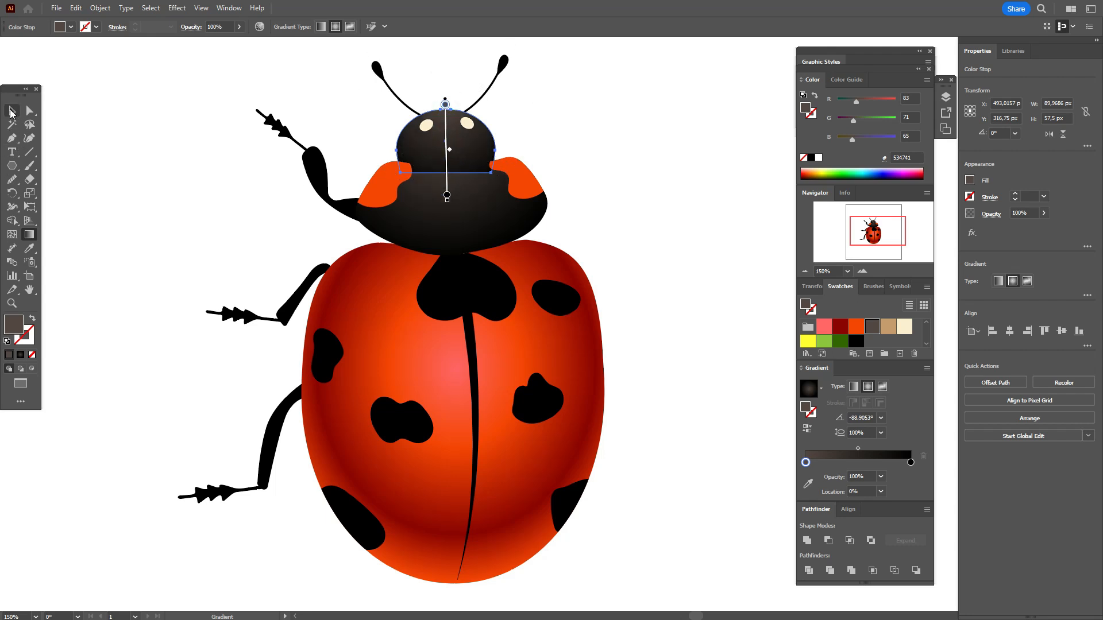
{"action": "left_click", "coordinate": [11, 111]}
{"action": "left_click", "coordinate": [207, 158]}
Step: Bring the head, eyes and antennae forward in front of the thorax
{"action": "left_click_drag", "start_coordinate": [355, 80], "coordinate": [522, 127]}
{"action": "right_click", "coordinate": [521, 128]}
{"action": "mouse_move", "coordinate": [625, 402]}
{"action": "left_click", "coordinate": [691, 442]}
{"action": "left_click", "coordinate": [693, 313]}
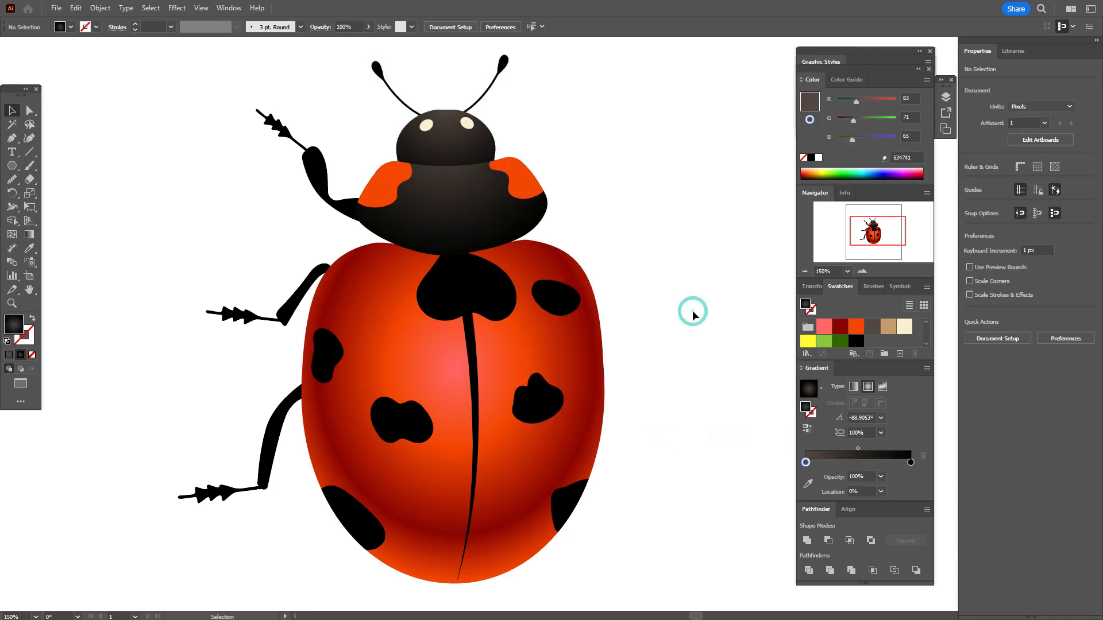
Step: Fill both orange thorax patches with the cream color #fbf0d2
{"action": "left_click", "coordinate": [396, 181]}
{"action": "left_click", "coordinate": [520, 199], "text": "shift"}
{"action": "left_click", "coordinate": [904, 326]}
{"action": "left_click", "coordinate": [672, 271]}
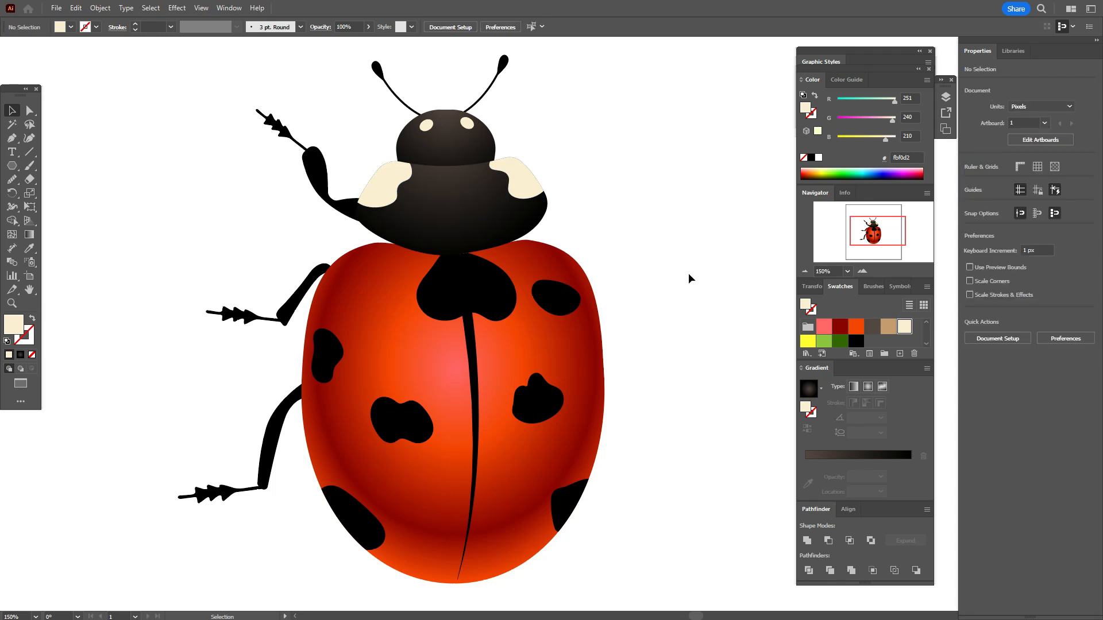
Step: Draw two cream #fbf0d2 circles about 29 px wide side by side where the thorax meets the wings
{"action": "left_click", "coordinate": [517, 253]}
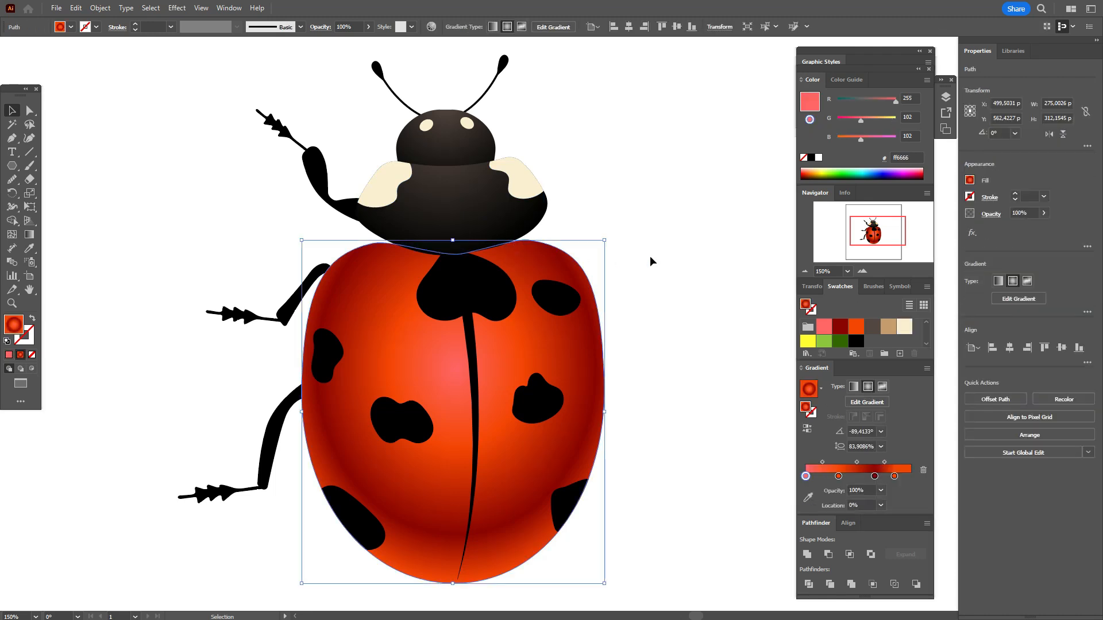
{"action": "left_click", "coordinate": [650, 256]}
{"action": "left_click", "coordinate": [904, 327]}
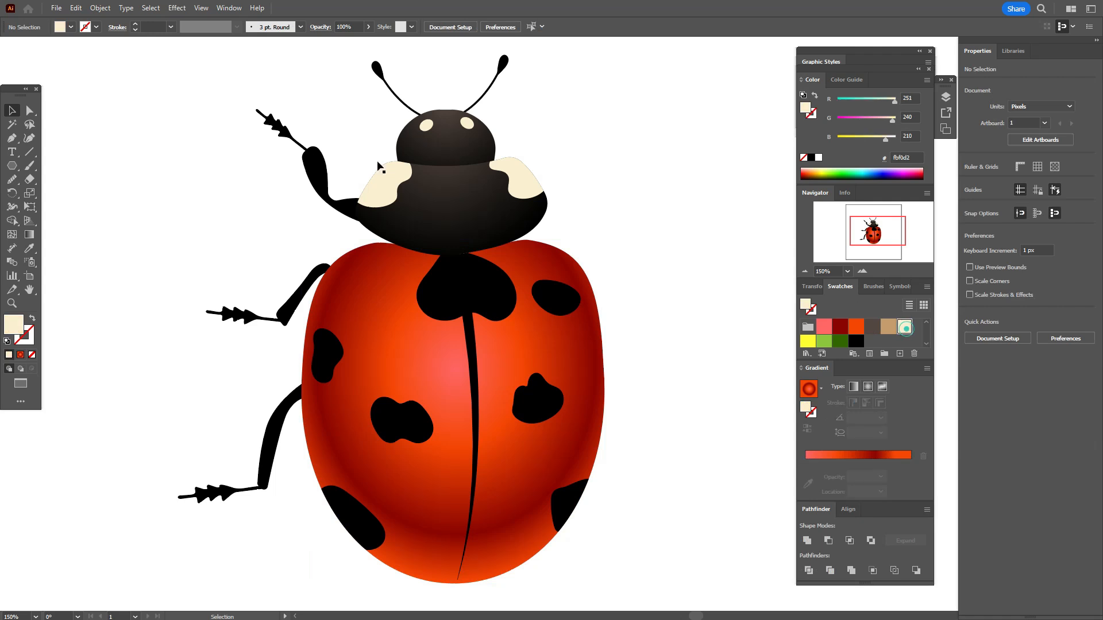
{"action": "left_click", "coordinate": [12, 166]}
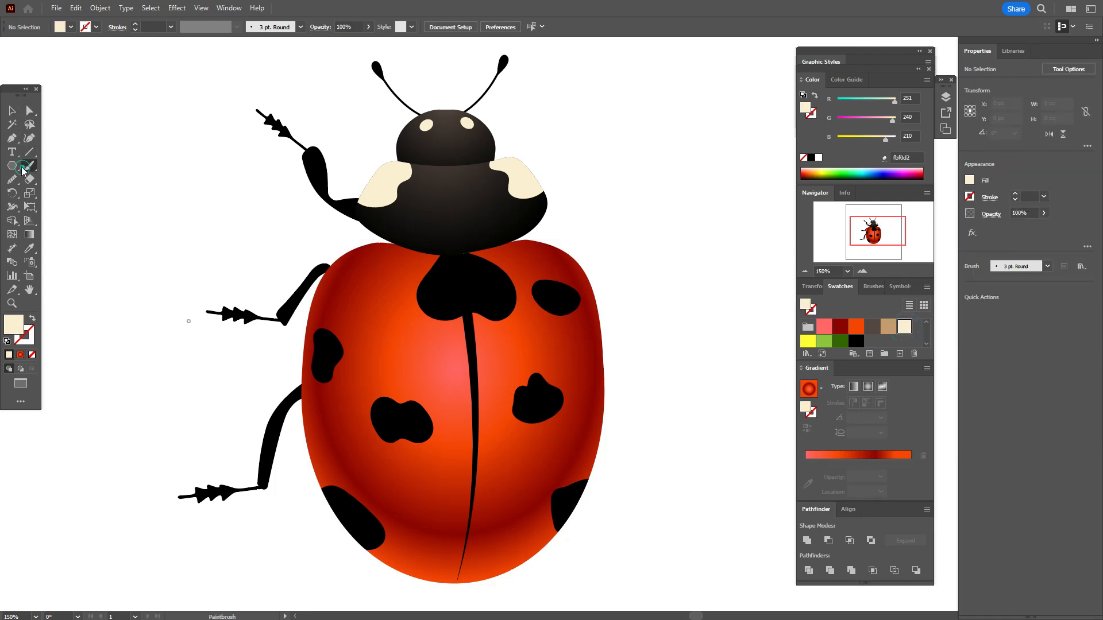
{"action": "left_click", "coordinate": [62, 193]}
{"action": "left_click_drag", "start_coordinate": [416, 240], "coordinate": [486, 251]}
{"action": "key", "text": "v"}
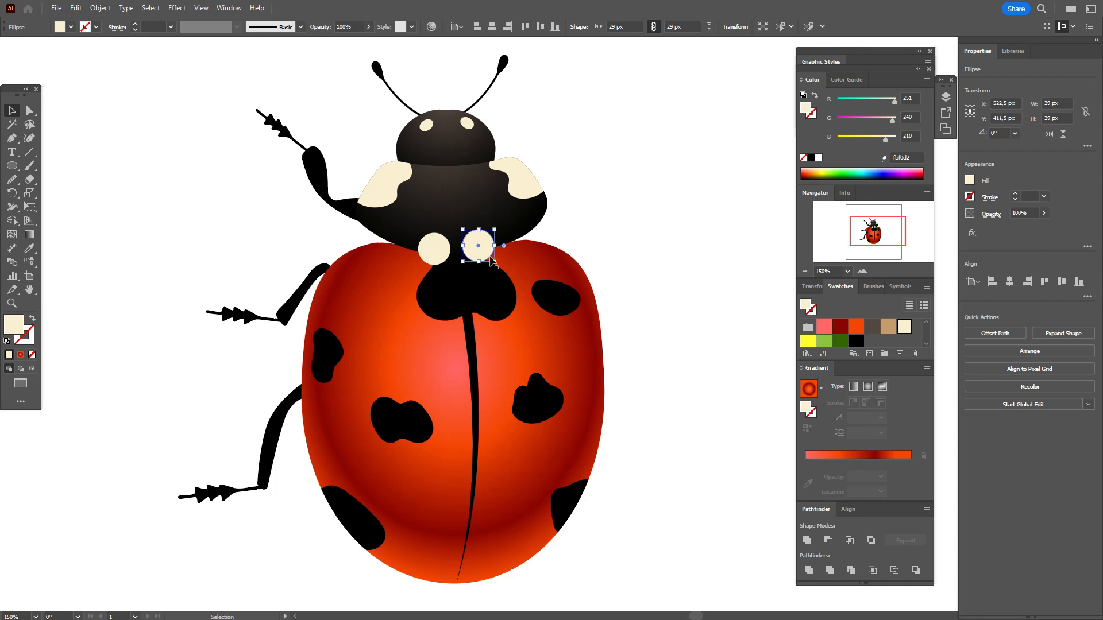
Step: Trim the two cream circles along the wings' upper edge with the Shape Builder tool
{"action": "left_click", "coordinate": [434, 246], "text": "shift"}
{"action": "left_click", "coordinate": [524, 257], "text": "shift"}
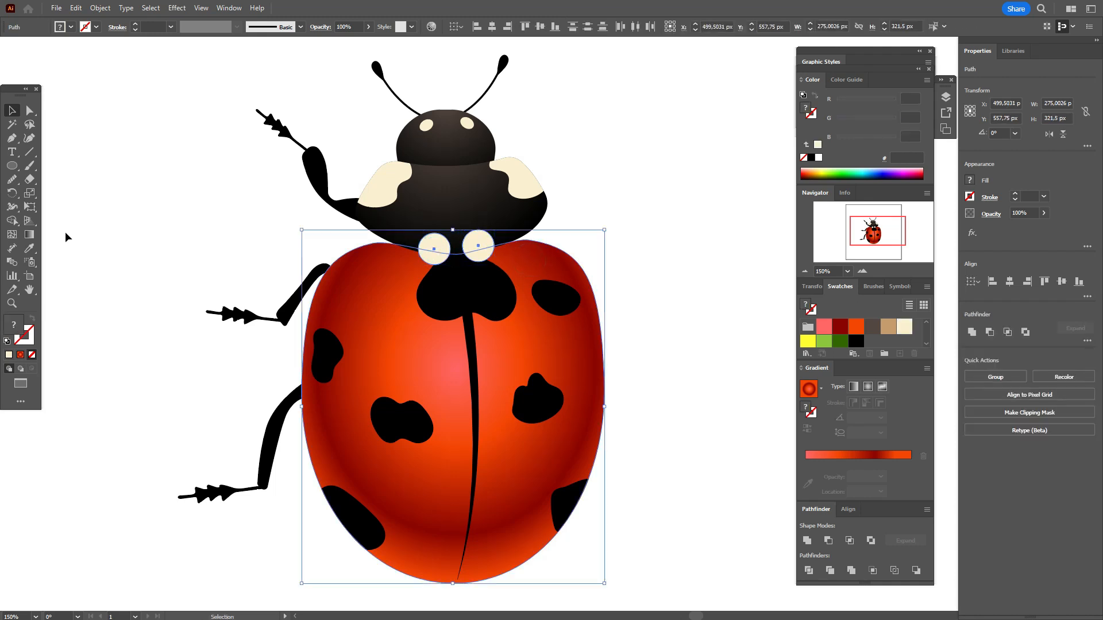
{"action": "left_click", "coordinate": [12, 221]}
{"action": "left_click", "coordinate": [482, 240]}
{"action": "left_click", "coordinate": [12, 110]}
{"action": "left_click", "coordinate": [128, 157]}
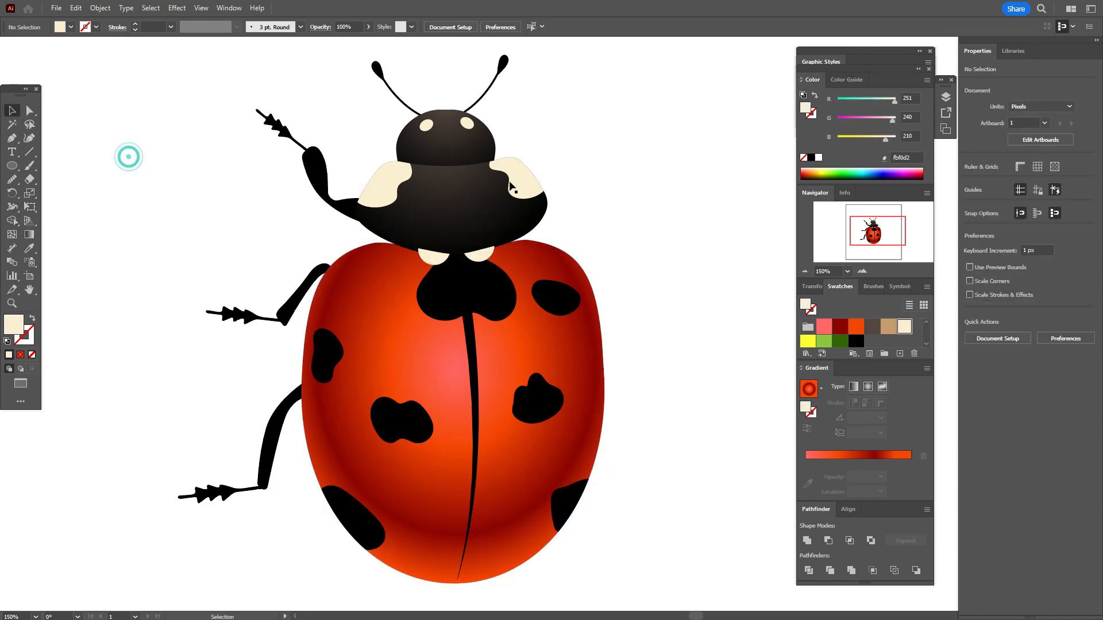
Step: Bring the head, antennae, thorax, its patches and the front leg to the front of the artwork
{"action": "left_click_drag", "start_coordinate": [244, 81], "coordinate": [598, 226]}
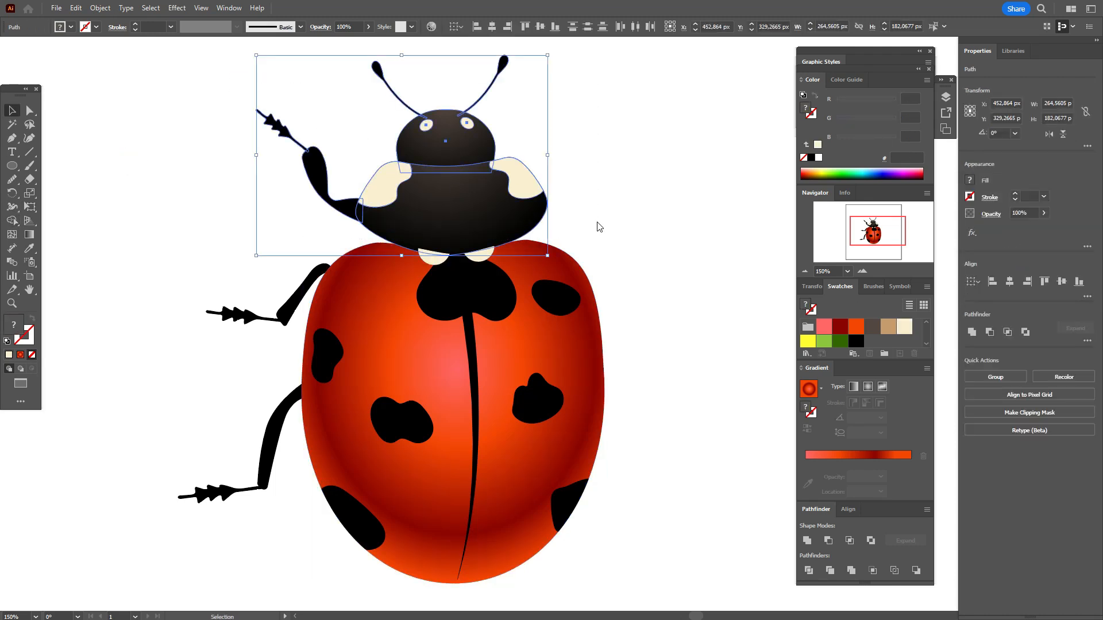
{"action": "right_click", "coordinate": [597, 227]}
{"action": "mouse_move", "coordinate": [718, 493]}
{"action": "left_click", "coordinate": [760, 492]}
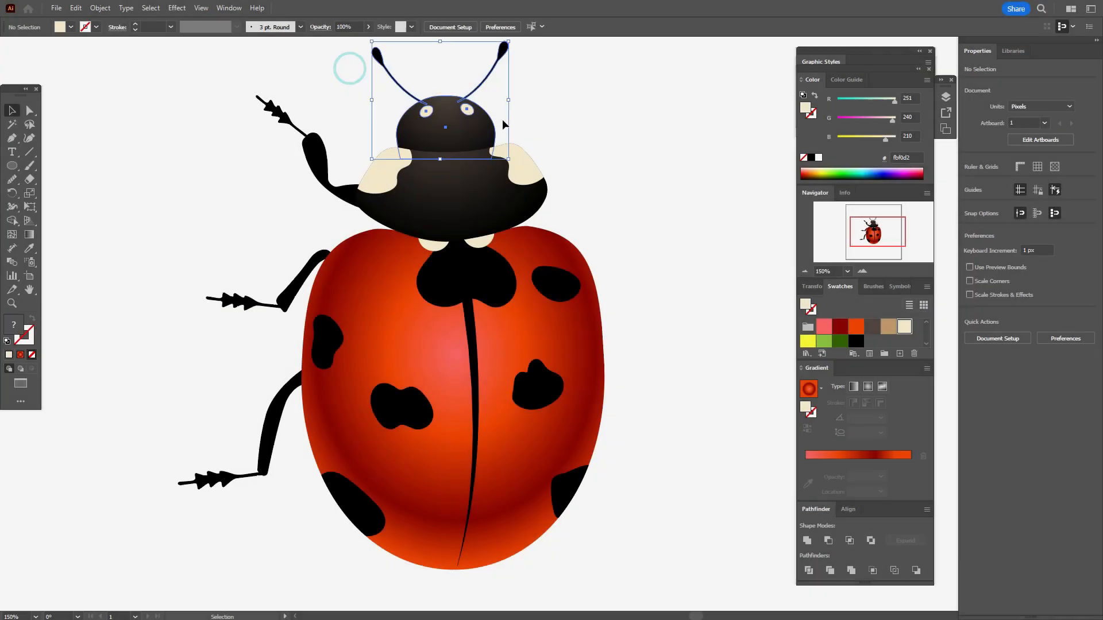
Step: Move the head with its eyes and antennae slightly down and to the right over the thorax
{"action": "left_click_drag", "start_coordinate": [473, 125], "coordinate": [478, 138]}
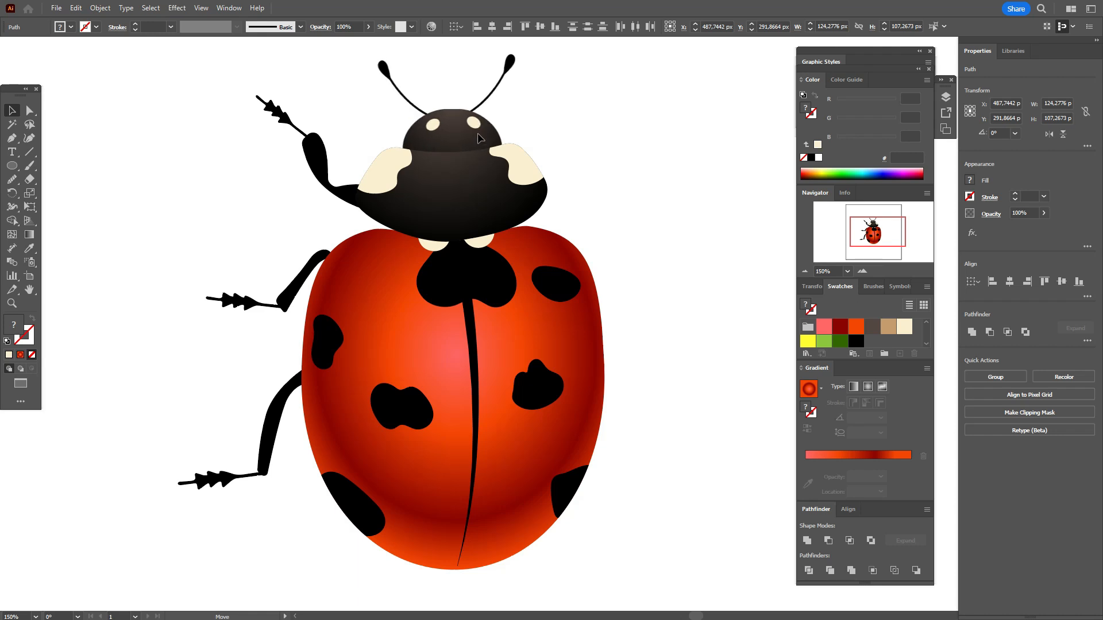
{"action": "left_click", "coordinate": [151, 140]}
{"action": "left_click", "coordinate": [217, 148]}
Step: Duplicate the tapered wing line in place and send the copy backward behind the original
{"action": "left_click", "coordinate": [476, 353]}
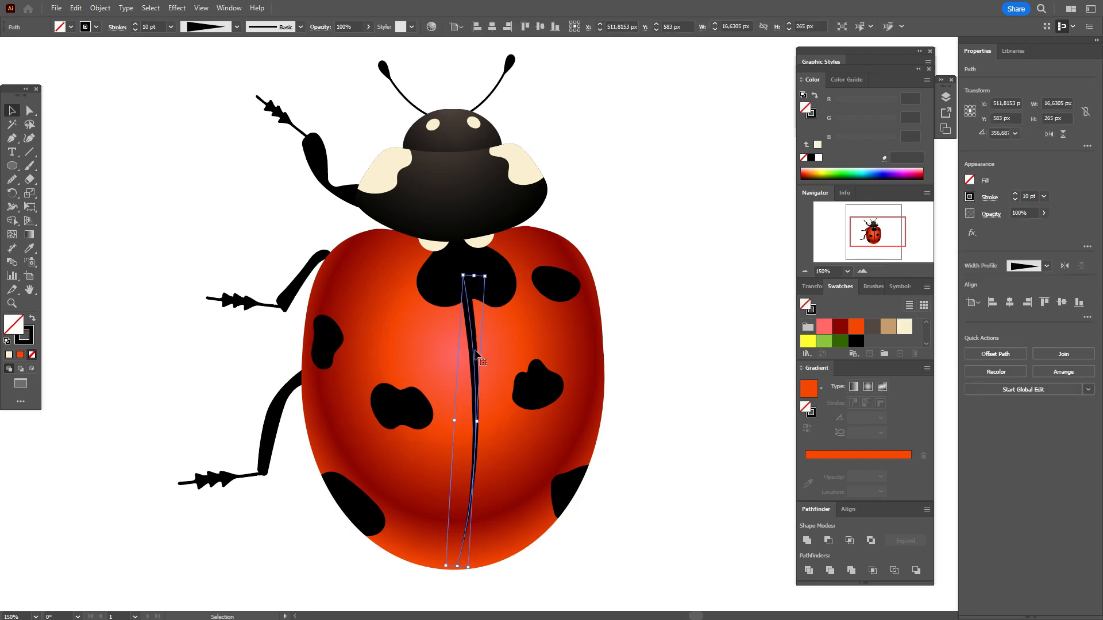
{"action": "key", "text": "a"}
{"action": "key", "text": "v"}
{"action": "right_click", "coordinate": [499, 345]}
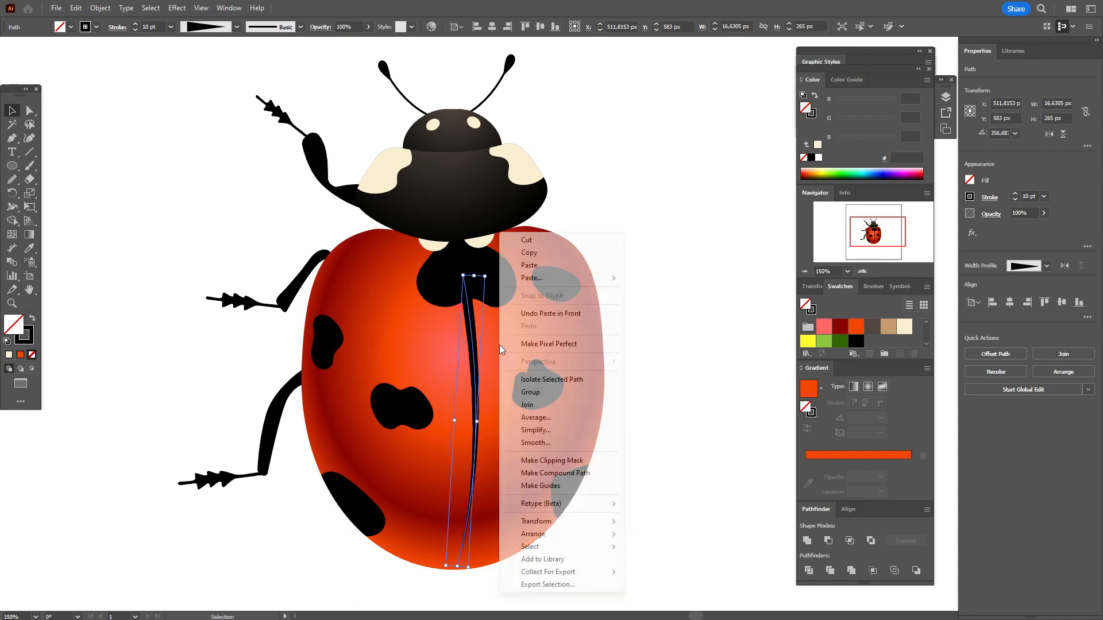
{"action": "mouse_move", "coordinate": [571, 535]}
{"action": "left_click", "coordinate": [663, 559]}
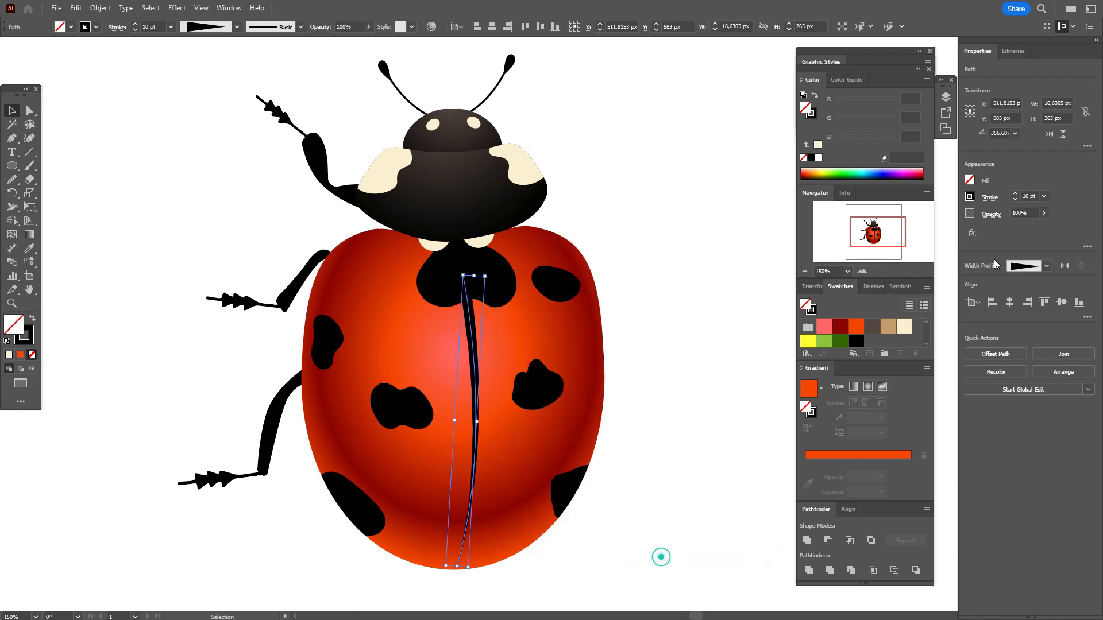
Step: Give the duplicated wing line no fill, a light red #ff6666 stroke and a stroke weight of 20 pt
{"action": "left_click", "coordinate": [1027, 196]}
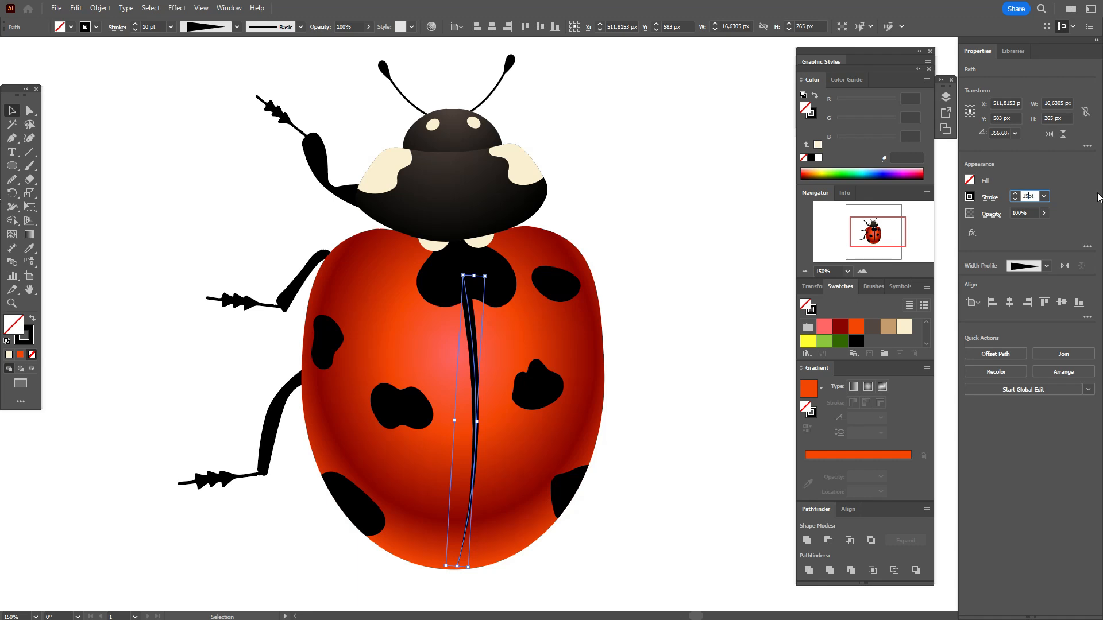
{"action": "key", "text": "Return"}
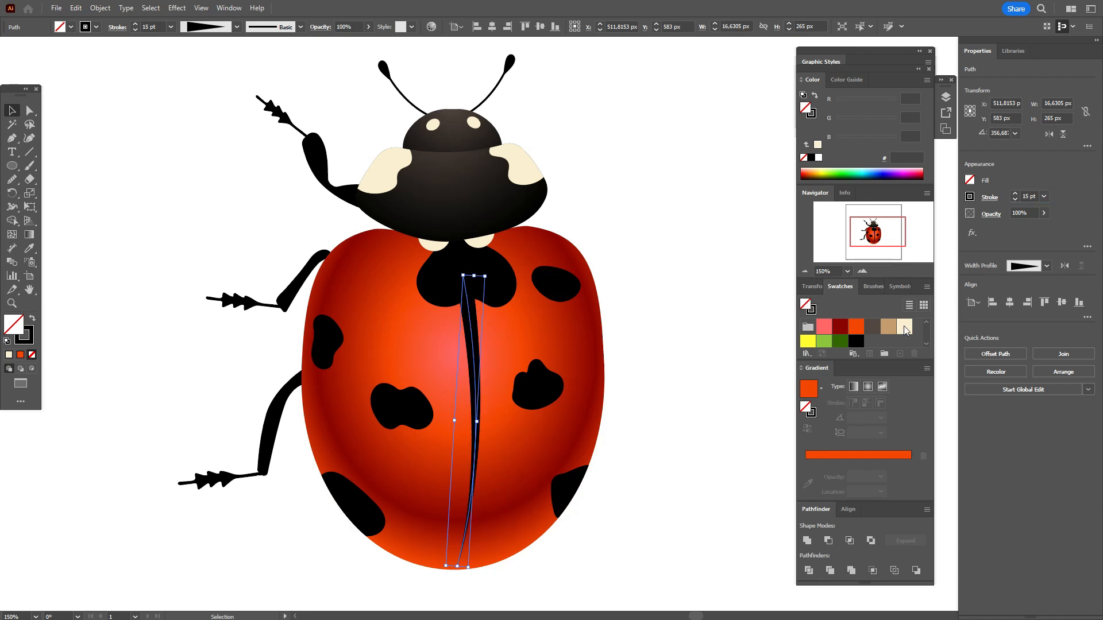
{"action": "left_click", "coordinate": [825, 327]}
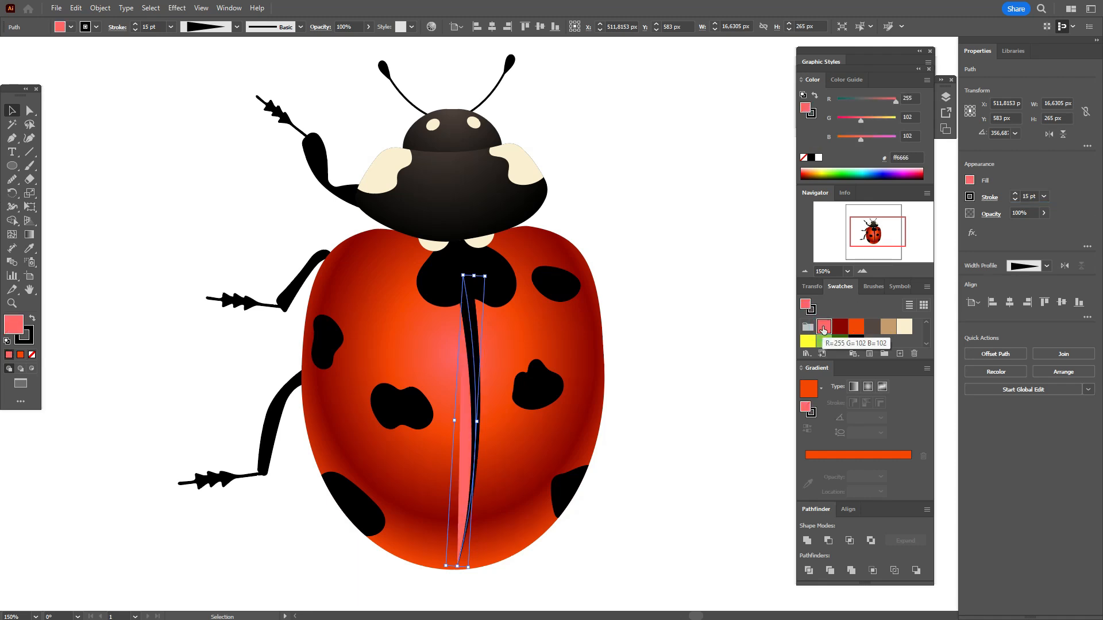
{"action": "left_click", "coordinate": [32, 354]}
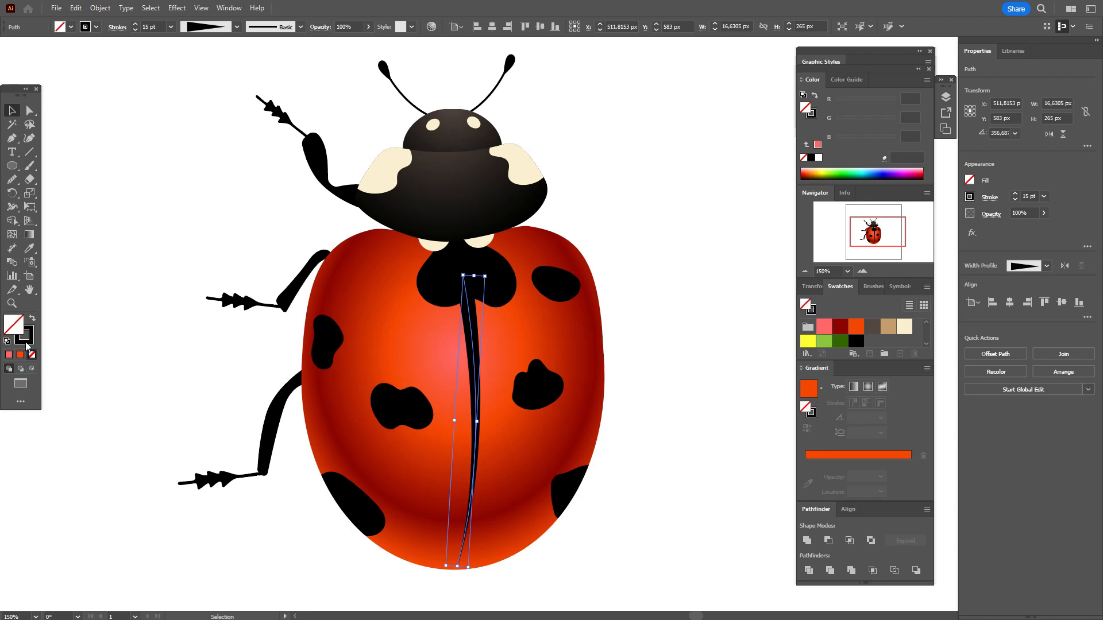
{"action": "left_click", "coordinate": [824, 325]}
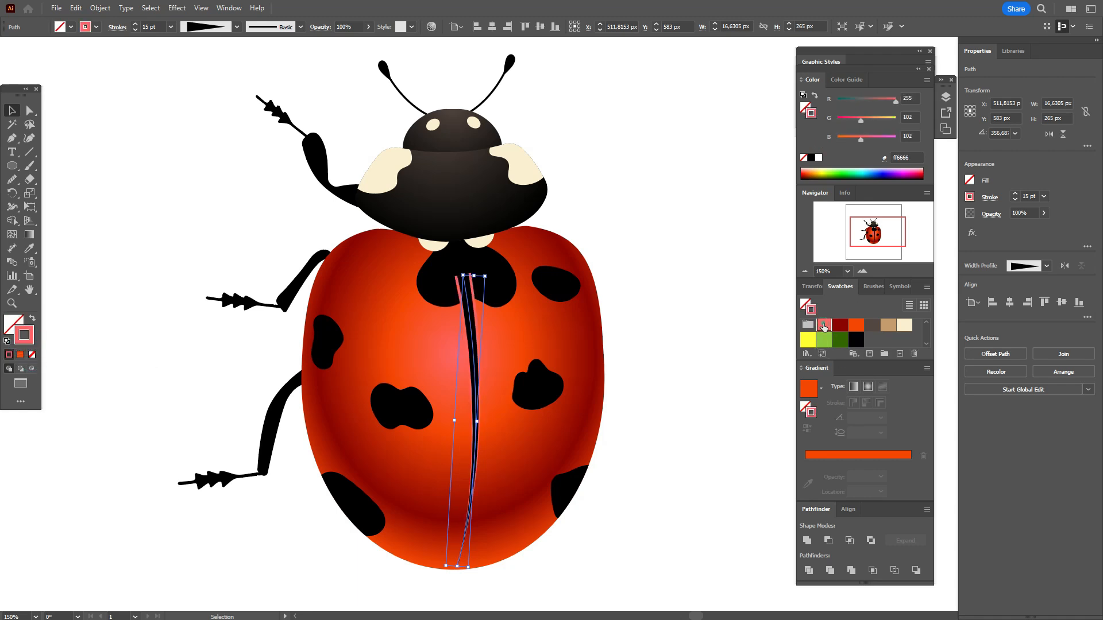
{"action": "double_click", "coordinate": [1025, 197]}
{"action": "type", "text": "20"}
{"action": "key", "text": "Return"}
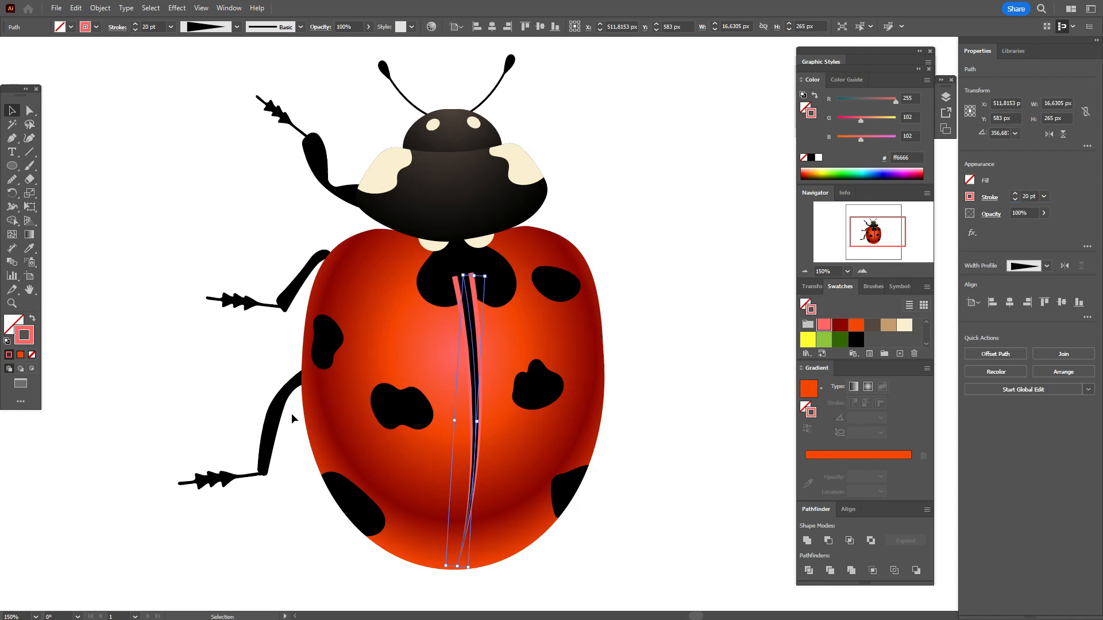
{"action": "left_click", "coordinate": [735, 308]}
Step: Bring the head, thorax, front leg and large central spot to the front, leaving the wings out of the selection
{"action": "left_click_drag", "start_coordinate": [239, 66], "coordinate": [586, 252]}
{"action": "left_click", "coordinate": [312, 269], "text": "shift"}
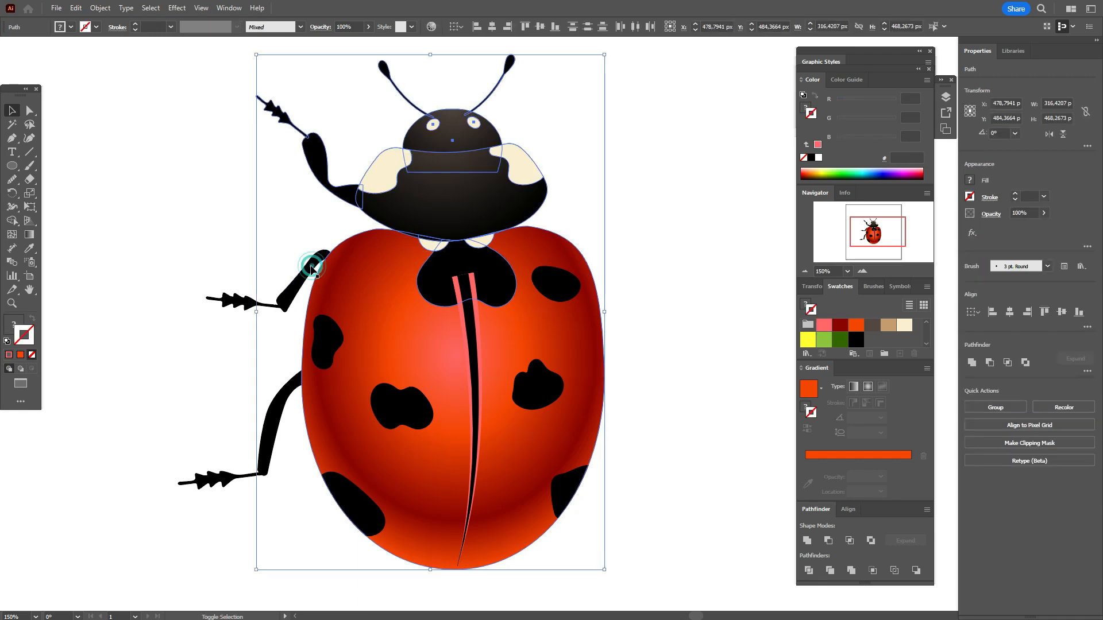
{"action": "left_click", "coordinate": [340, 277], "text": "shift"}
{"action": "right_click", "coordinate": [610, 220]}
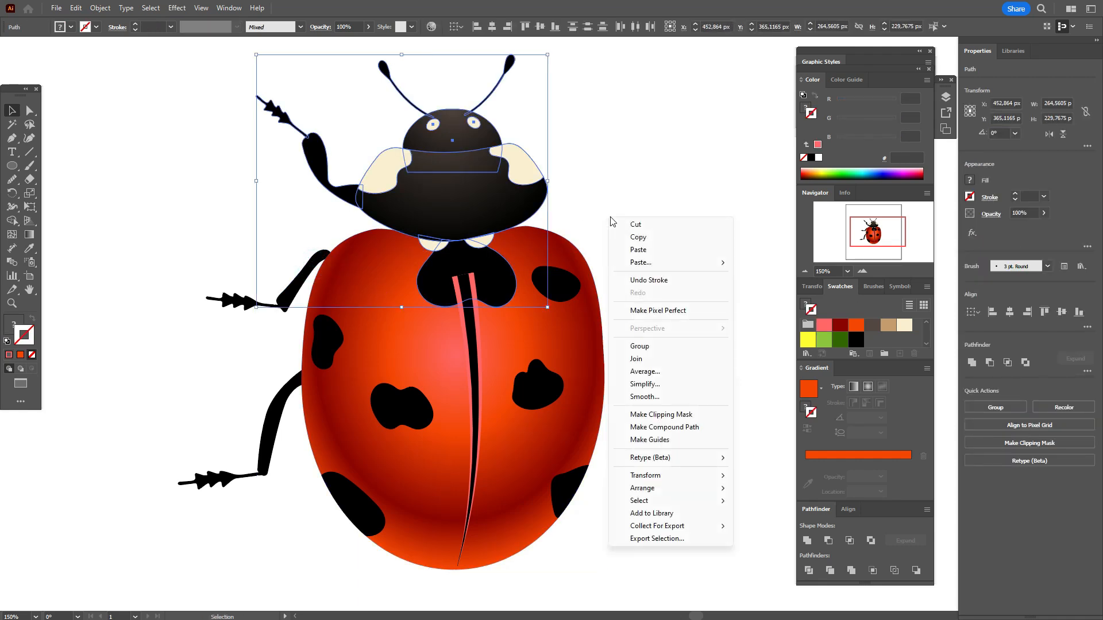
{"action": "mouse_move", "coordinate": [705, 491]}
{"action": "left_click", "coordinate": [768, 490]}
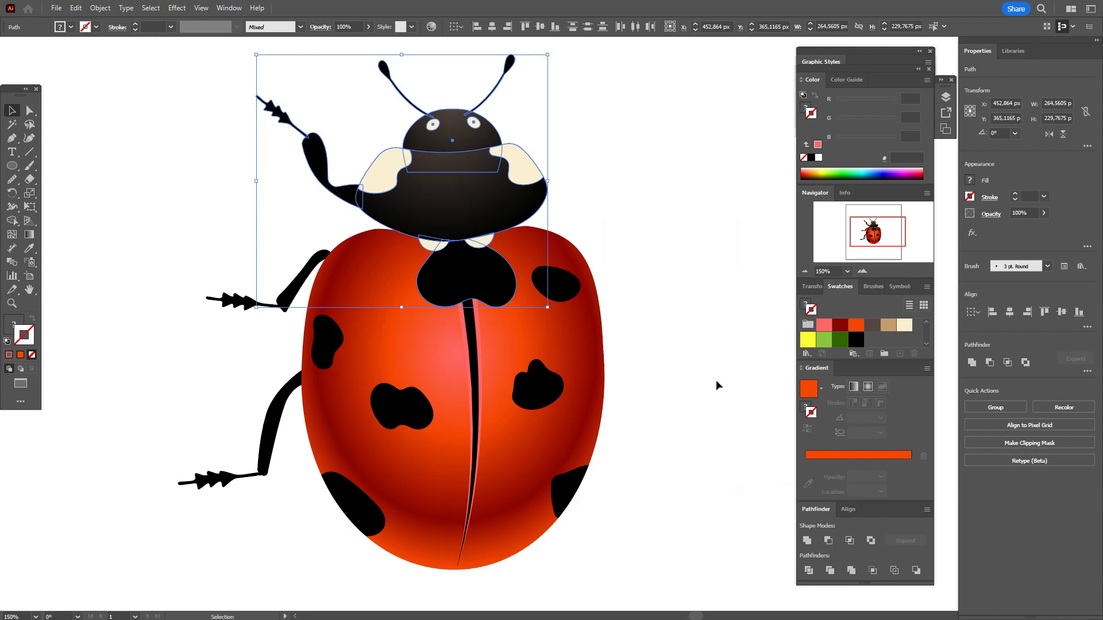
{"action": "left_click", "coordinate": [716, 381]}
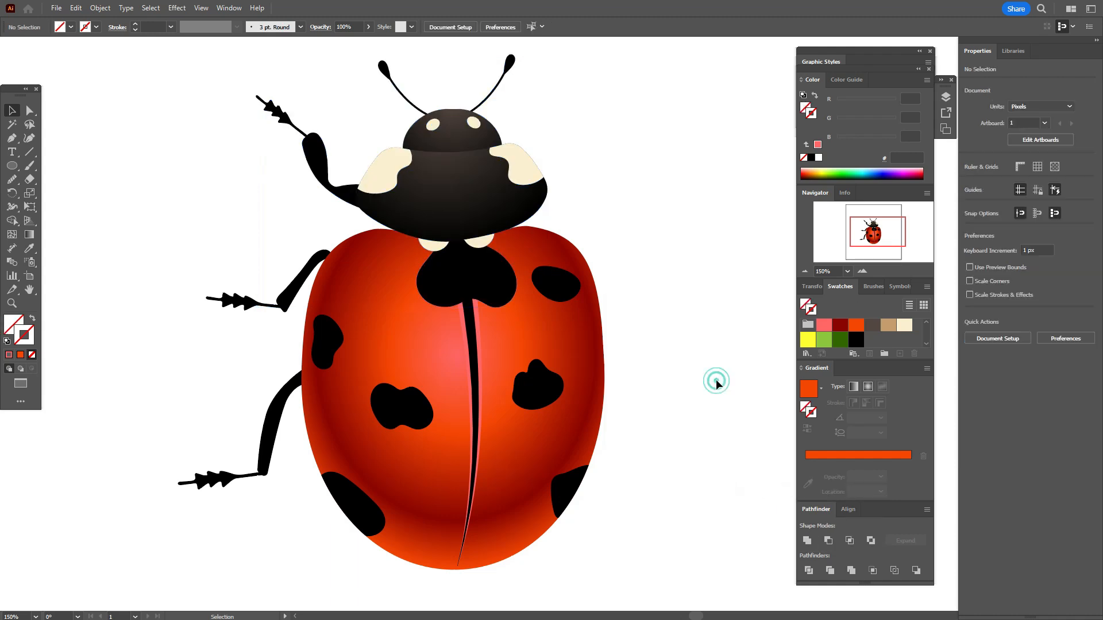
Step: Change the blending mode of the light red wing line in its transparency settings and deselect it
{"action": "left_click", "coordinate": [482, 388]}
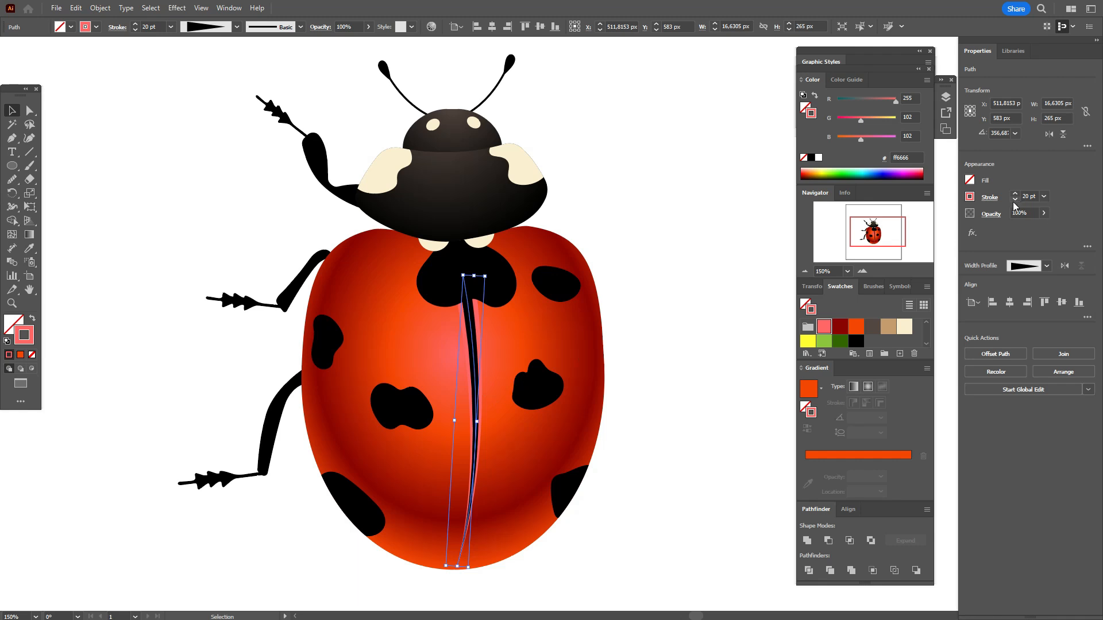
{"action": "left_click", "coordinate": [992, 214]}
{"action": "left_click", "coordinate": [907, 236]}
{"action": "left_click", "coordinate": [896, 339]}
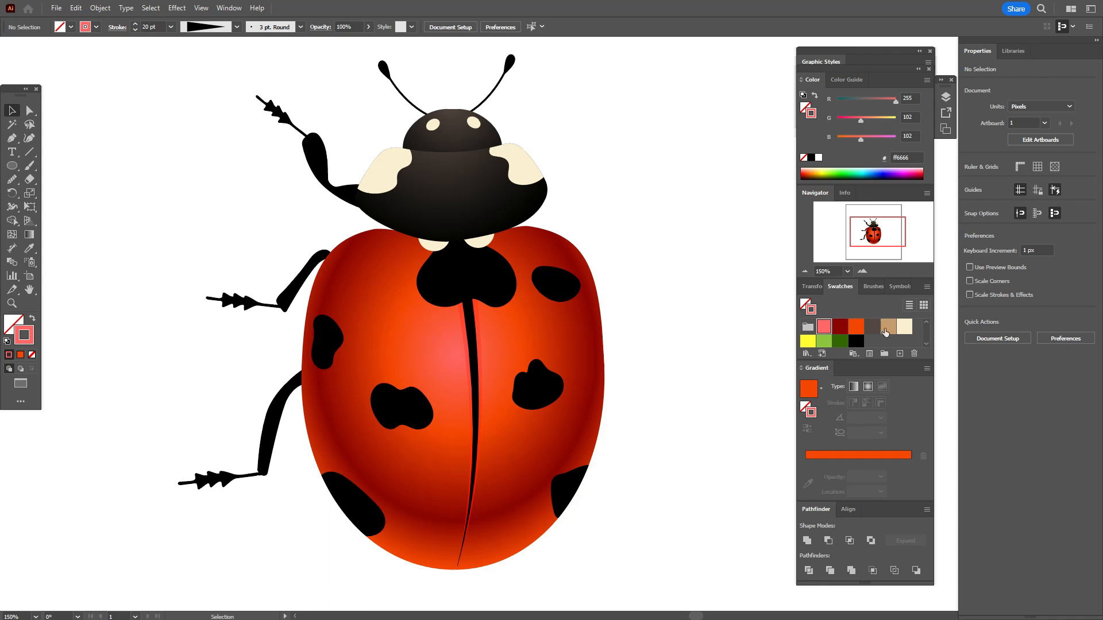
Step: Draw a closed heart-shaped outline about 236 by 179 px across both wings with the Curvature tool, using a cream #fbf0d2 stroke
{"action": "left_click", "coordinate": [904, 327]}
{"action": "left_click", "coordinate": [30, 138]}
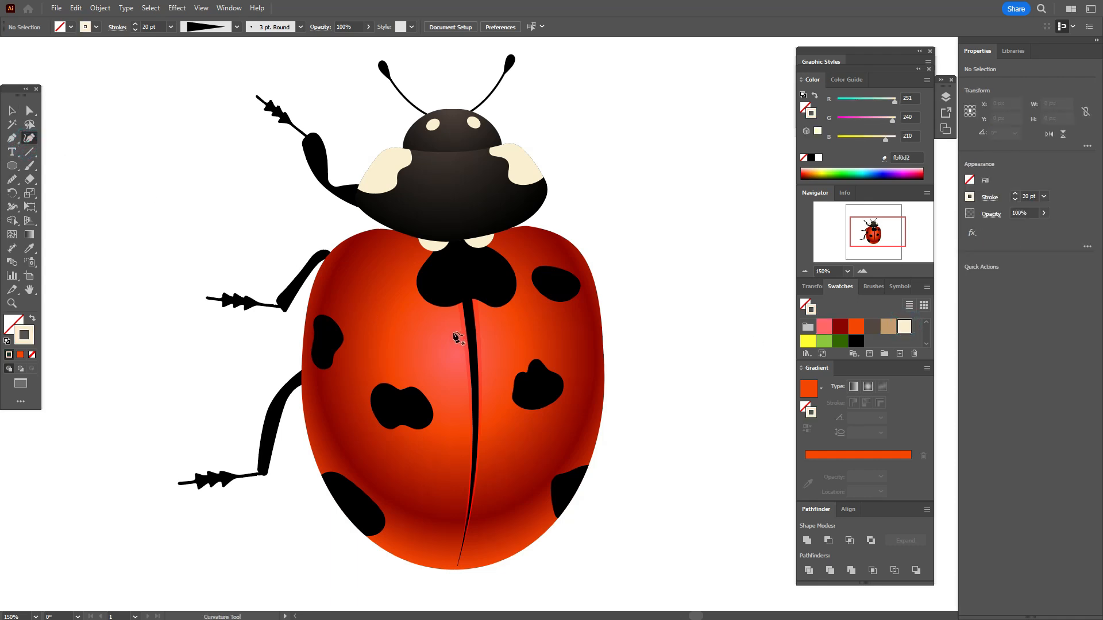
{"action": "left_click", "coordinate": [461, 289]}
{"action": "left_click", "coordinate": [394, 267]}
{"action": "left_click", "coordinate": [332, 280]}
{"action": "left_click", "coordinate": [342, 381]}
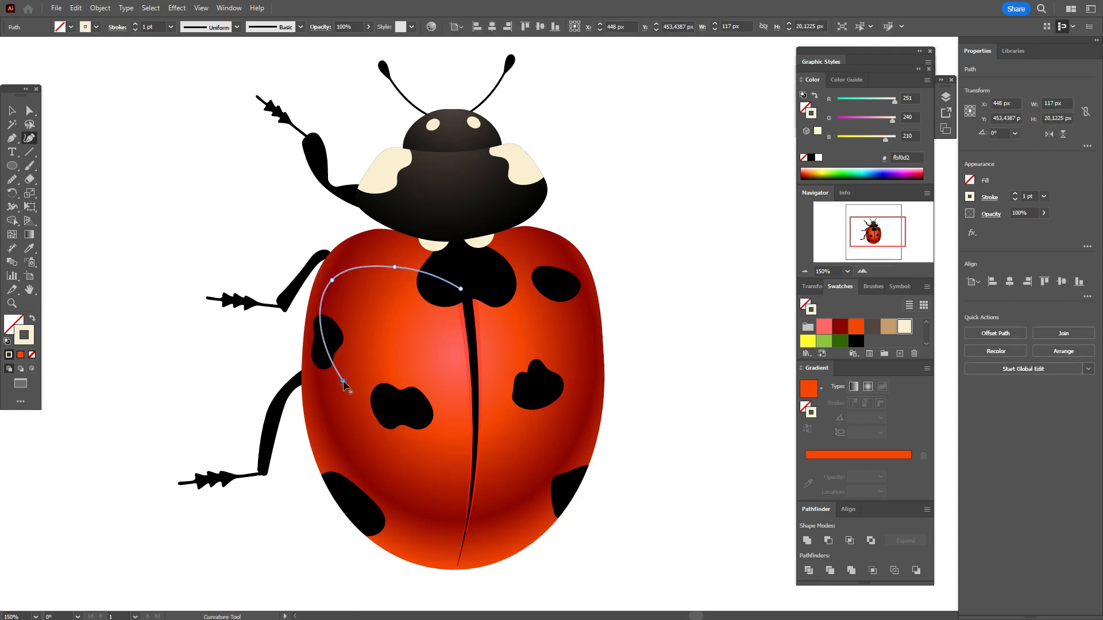
{"action": "left_click", "coordinate": [407, 447]}
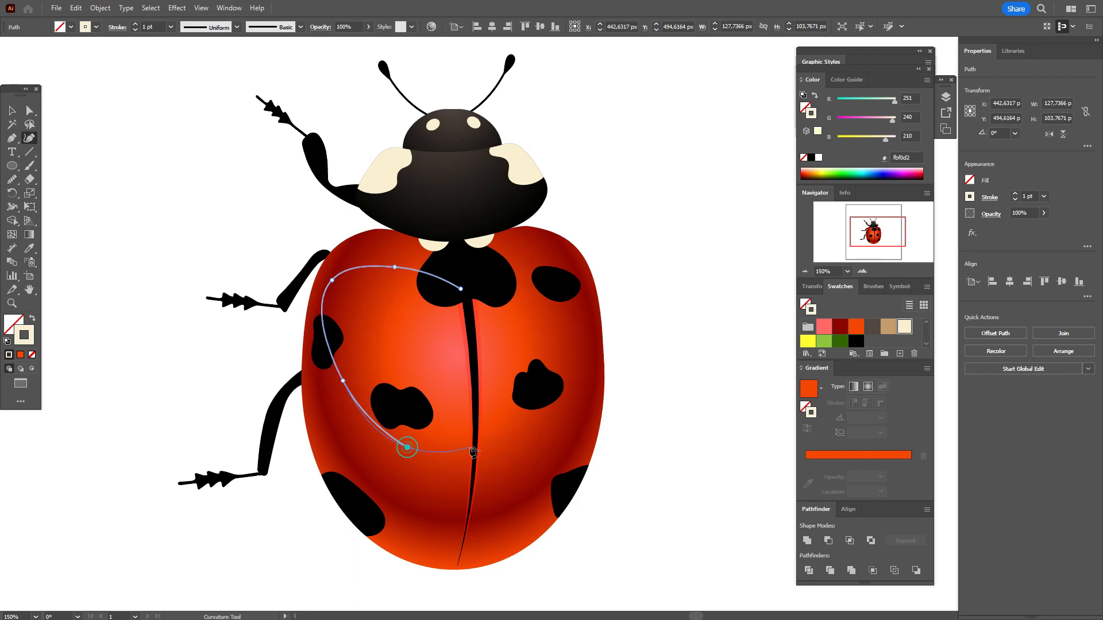
{"action": "left_click", "coordinate": [519, 451]}
{"action": "left_click", "coordinate": [581, 355]}
{"action": "left_click", "coordinate": [555, 277]}
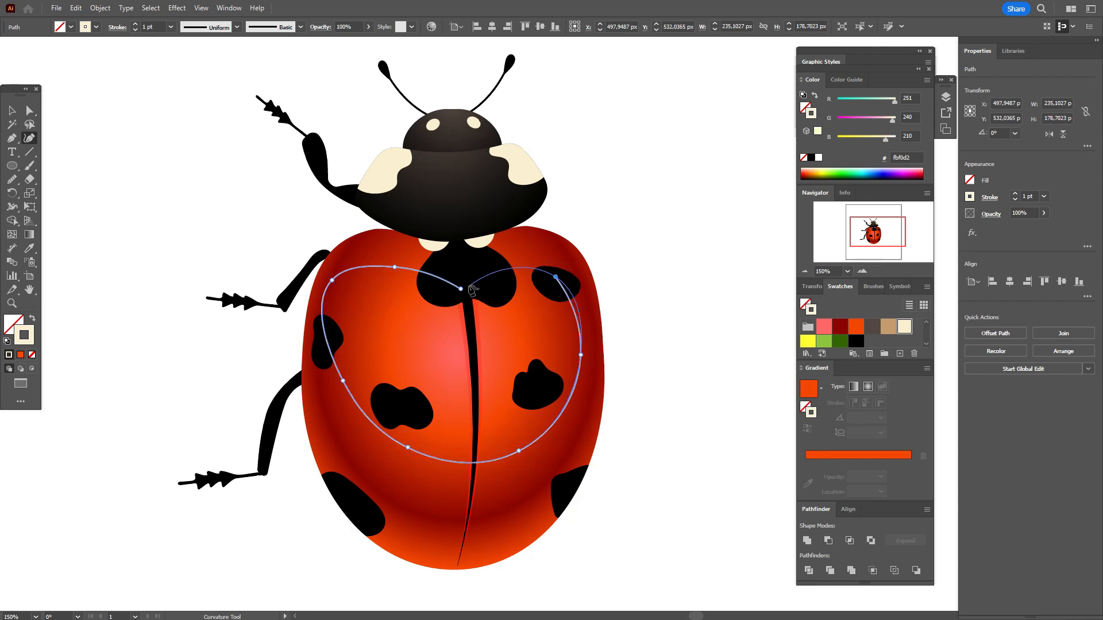
{"action": "left_click", "coordinate": [465, 288]}
{"action": "left_click", "coordinate": [488, 272]}
{"action": "left_click", "coordinate": [460, 288]}
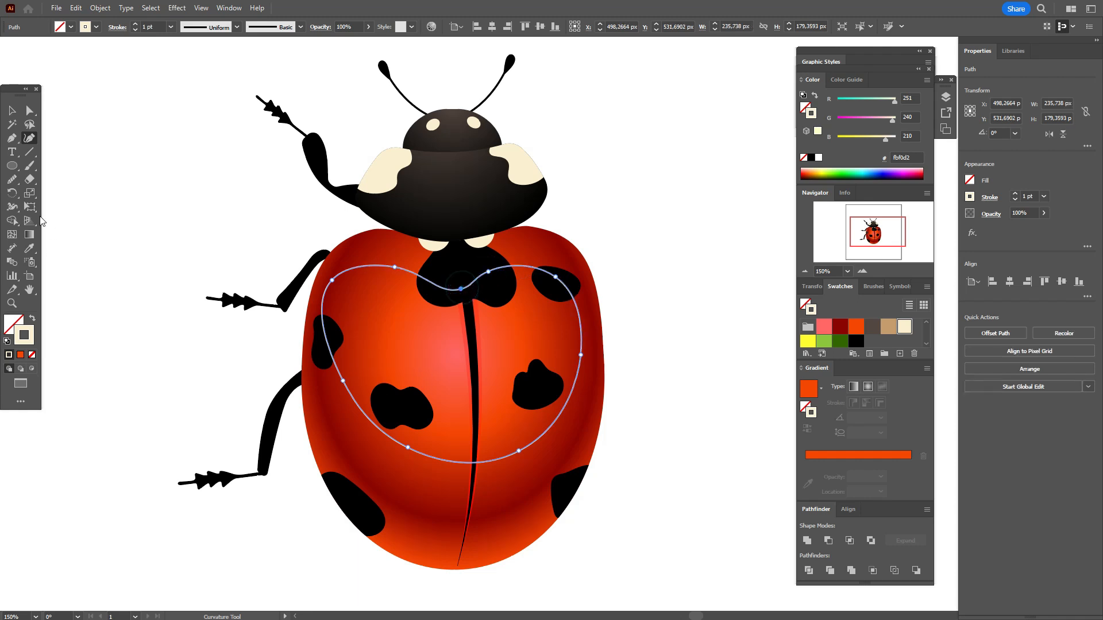
{"action": "left_click", "coordinate": [11, 111]}
{"action": "left_click", "coordinate": [94, 138]}
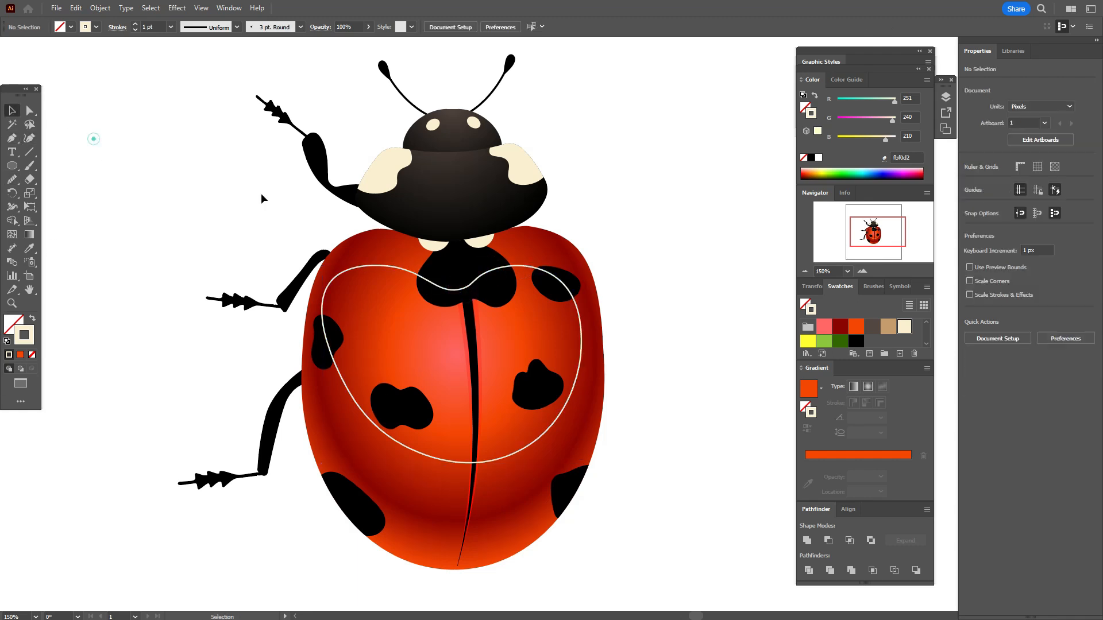
Step: Fill the heart-shaped outline with a linear gradient from cream to black and leave it without a stroke
{"action": "left_click", "coordinate": [555, 280]}
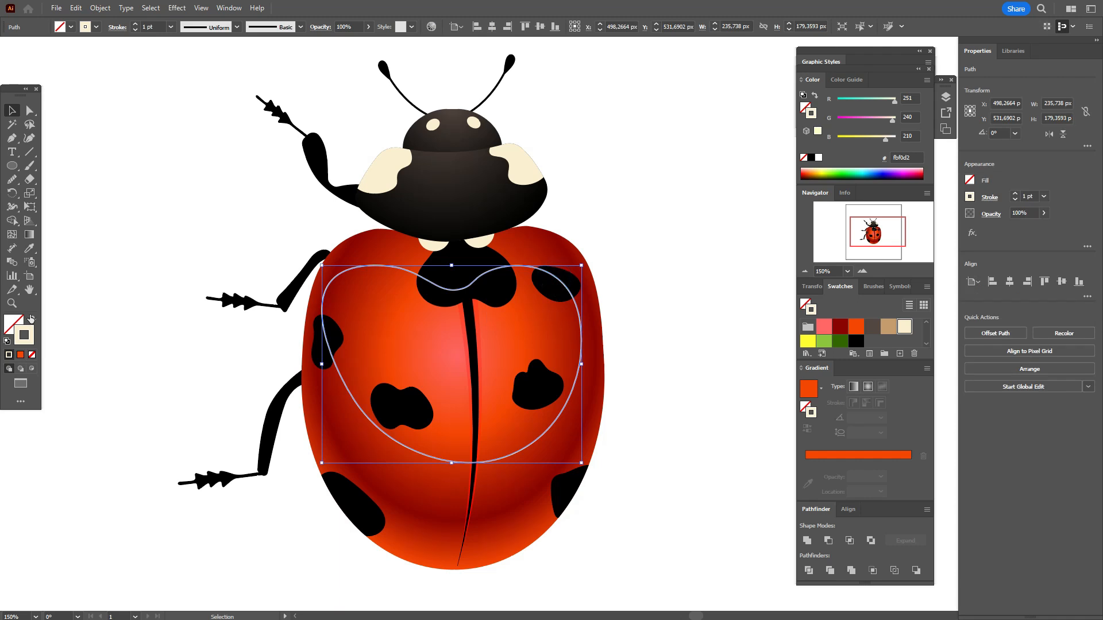
{"action": "left_click", "coordinate": [33, 318]}
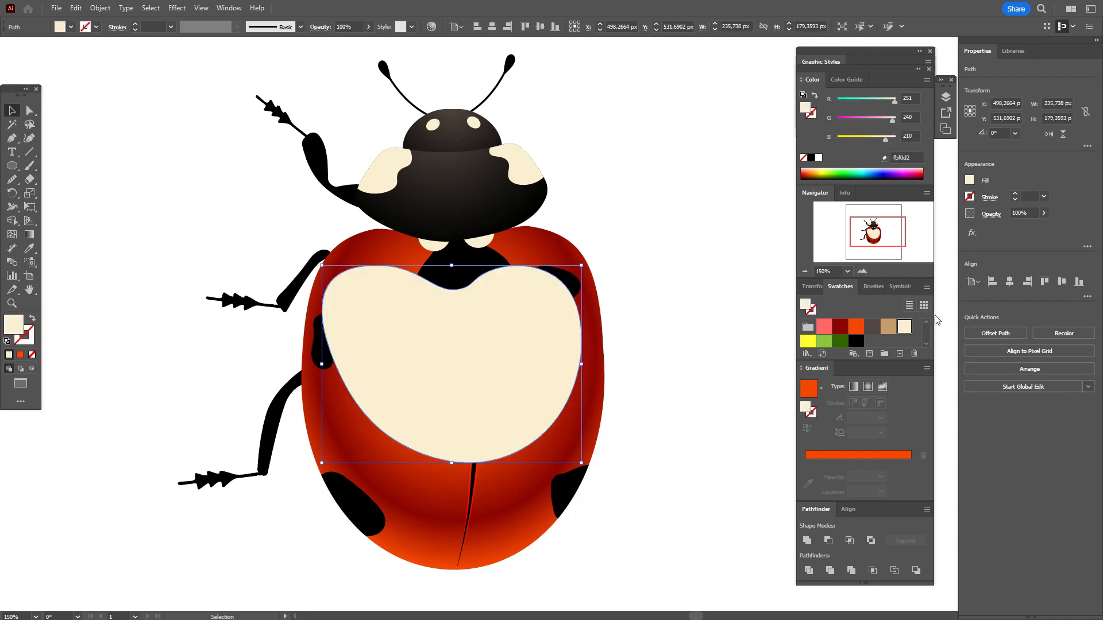
{"action": "left_click", "coordinate": [855, 387]}
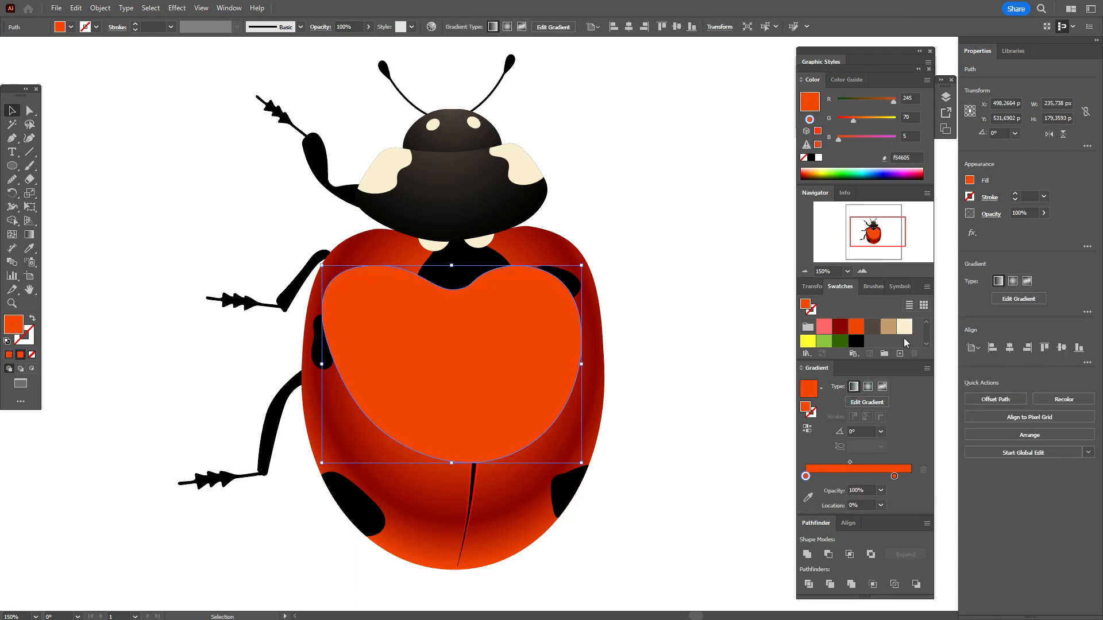
{"action": "left_click_drag", "start_coordinate": [834, 484], "coordinate": [806, 477]}
{"action": "left_click_drag", "start_coordinate": [856, 341], "coordinate": [894, 476]}
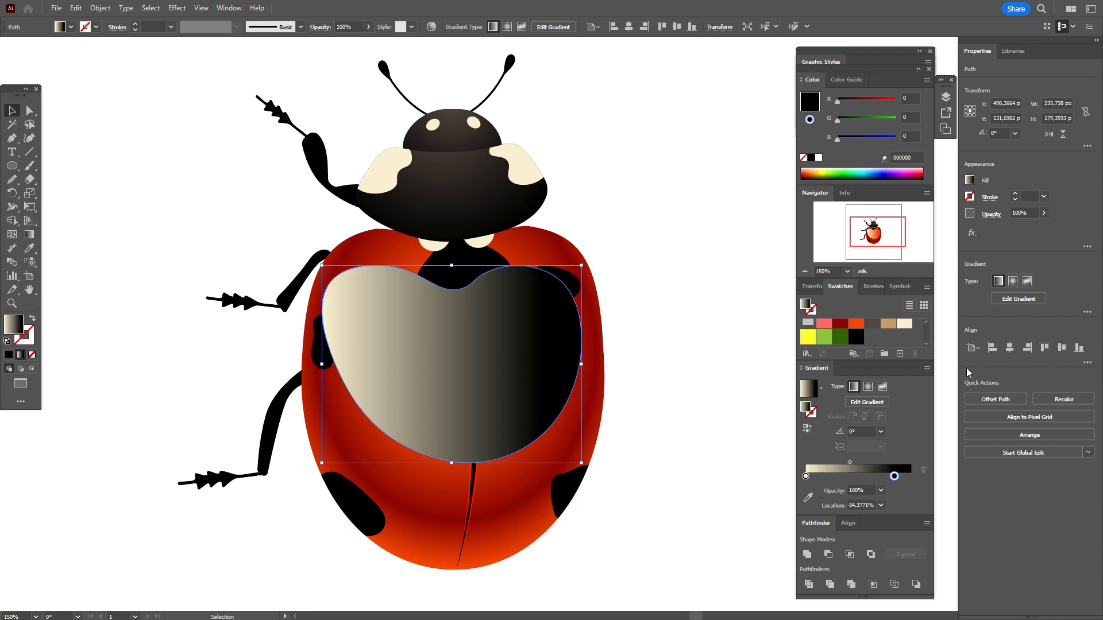
Step: Set the blending mode of the gradient-filled heart shape to Screen and deselect it
{"action": "left_click", "coordinate": [992, 214]}
{"action": "left_click", "coordinate": [899, 234]}
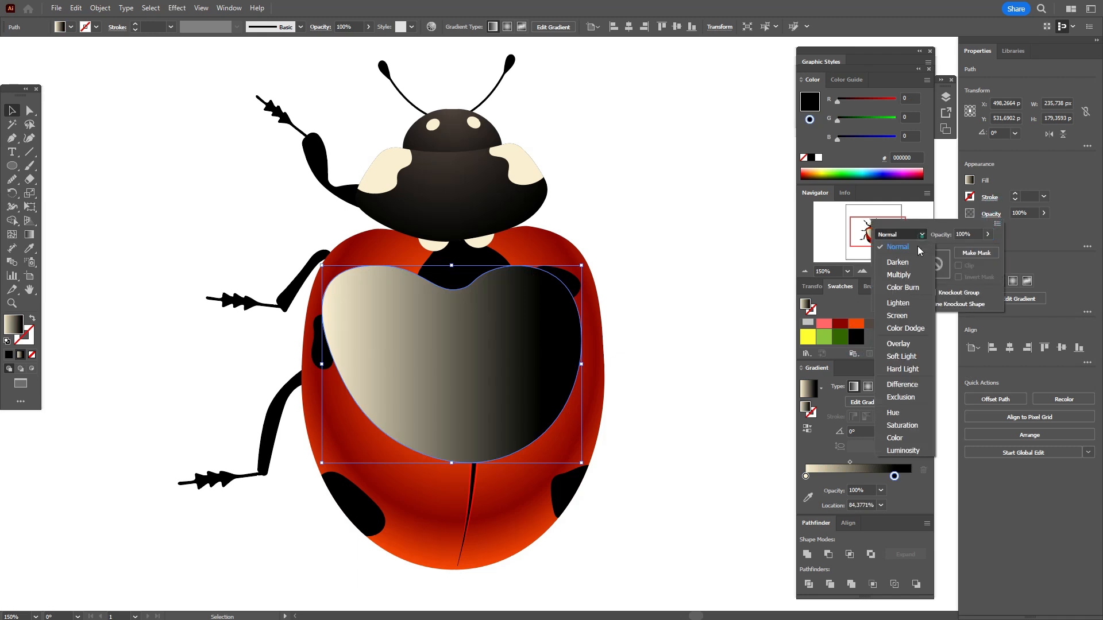
{"action": "left_click", "coordinate": [899, 316]}
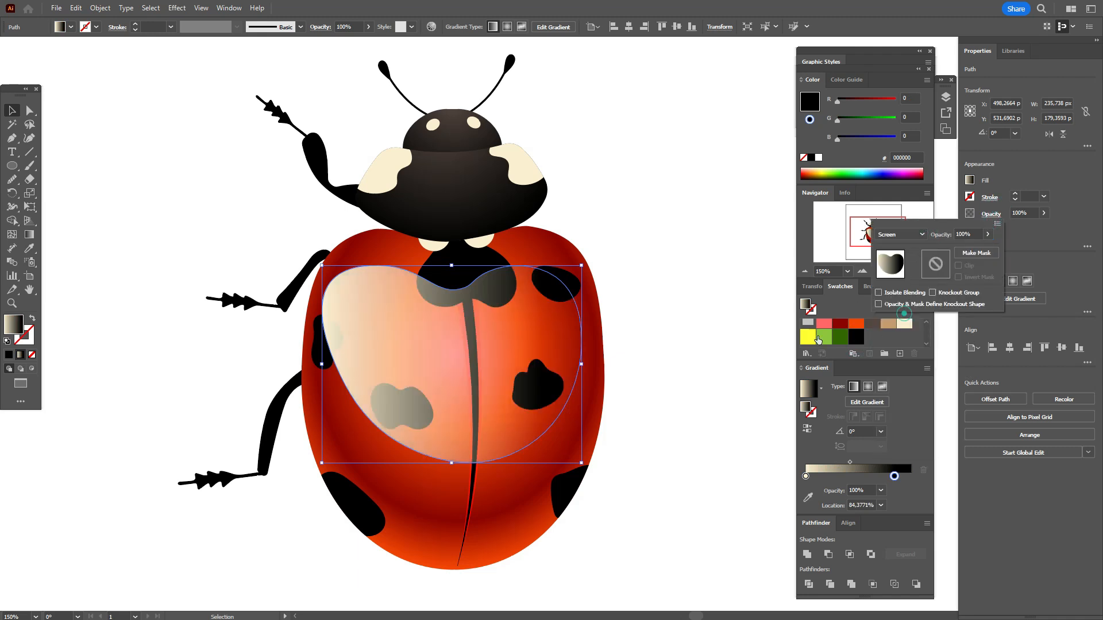
{"action": "left_click", "coordinate": [661, 337]}
Step: Redirect the heart shape's gradient diagonally from the upper left down to the wing center, at about -47°, and deselect it
{"action": "left_click", "coordinate": [516, 359]}
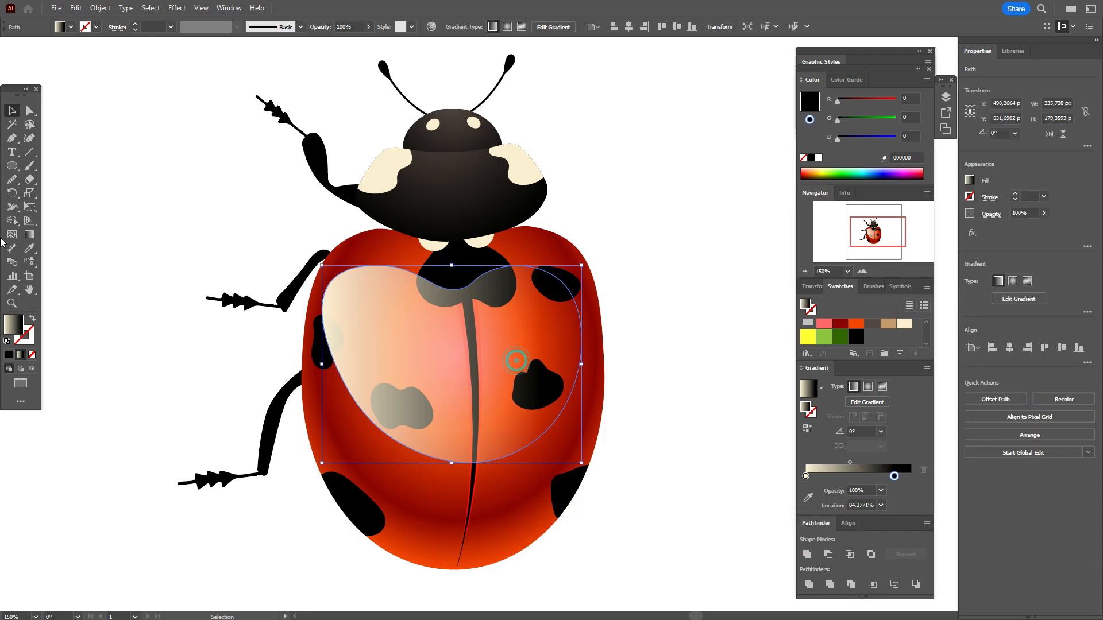
{"action": "left_click", "coordinate": [29, 234]}
{"action": "mouse_move", "coordinate": [308, 237]}
{"action": "left_mouse_down"}
{"action": "mouse_move", "coordinate": [406, 320]}
{"action": "mouse_move", "coordinate": [482, 405]}
{"action": "mouse_move", "coordinate": [469, 412]}
{"action": "left_mouse_up"}
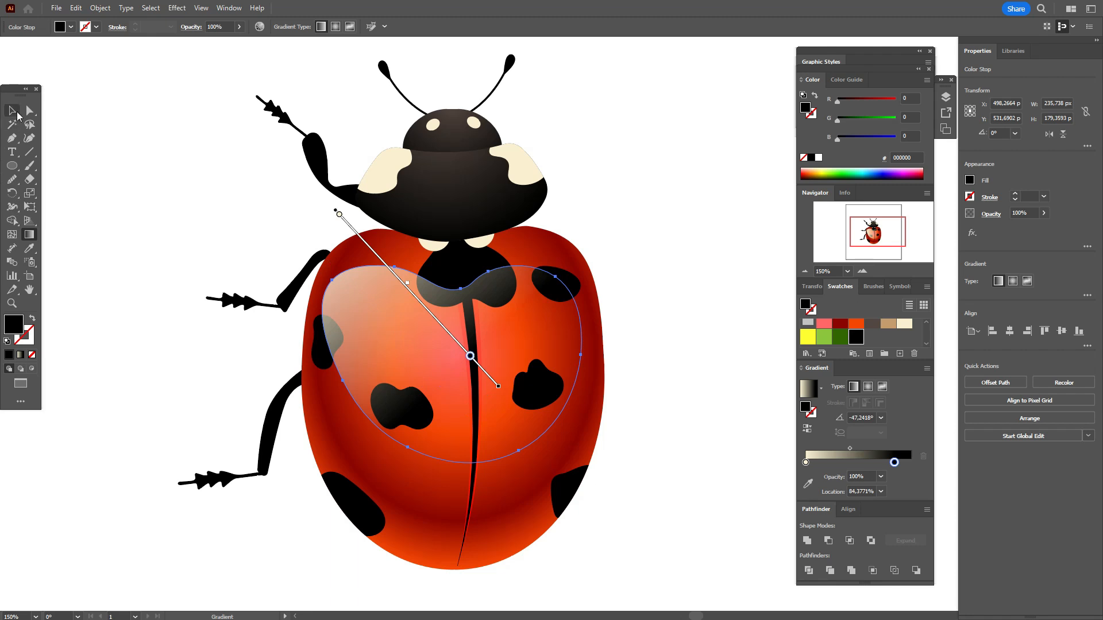
{"action": "left_click", "coordinate": [17, 114]}
{"action": "left_click", "coordinate": [88, 148]}
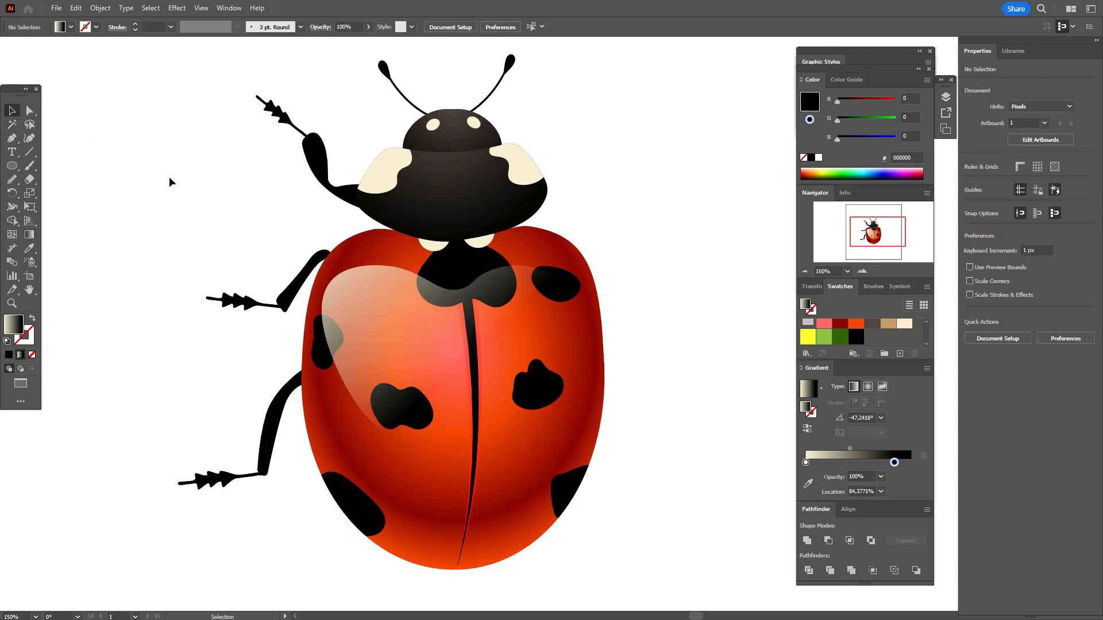
Step: Draw an open curved line along the right wing's outer edge with the Pen tool and swap its gradient fill to the stroke
{"action": "left_click", "coordinate": [10, 141]}
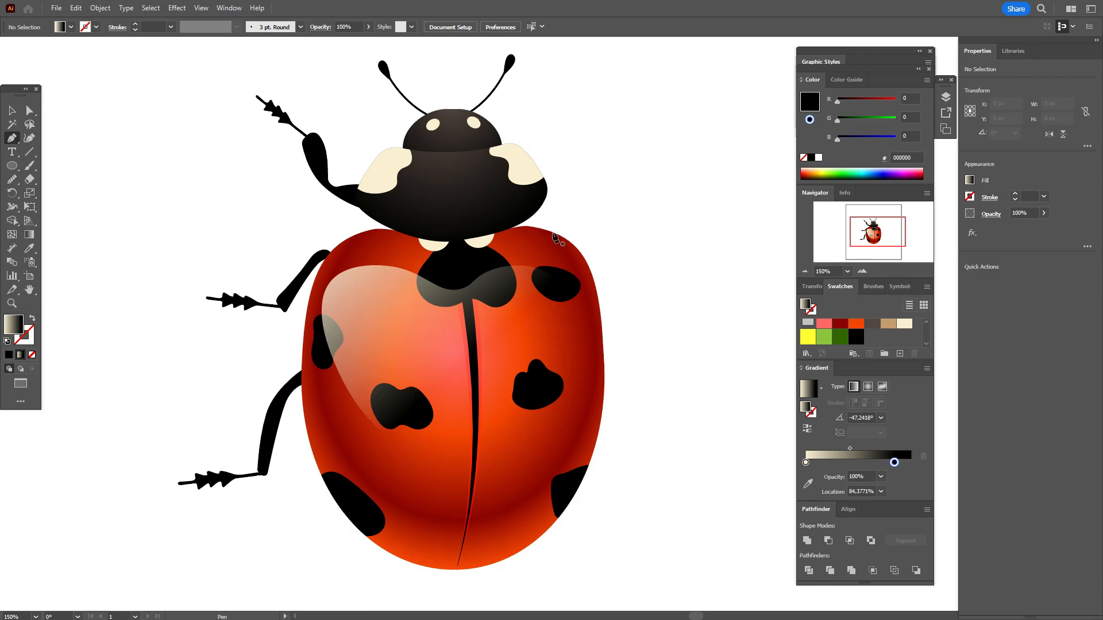
{"action": "left_click", "coordinate": [523, 235]}
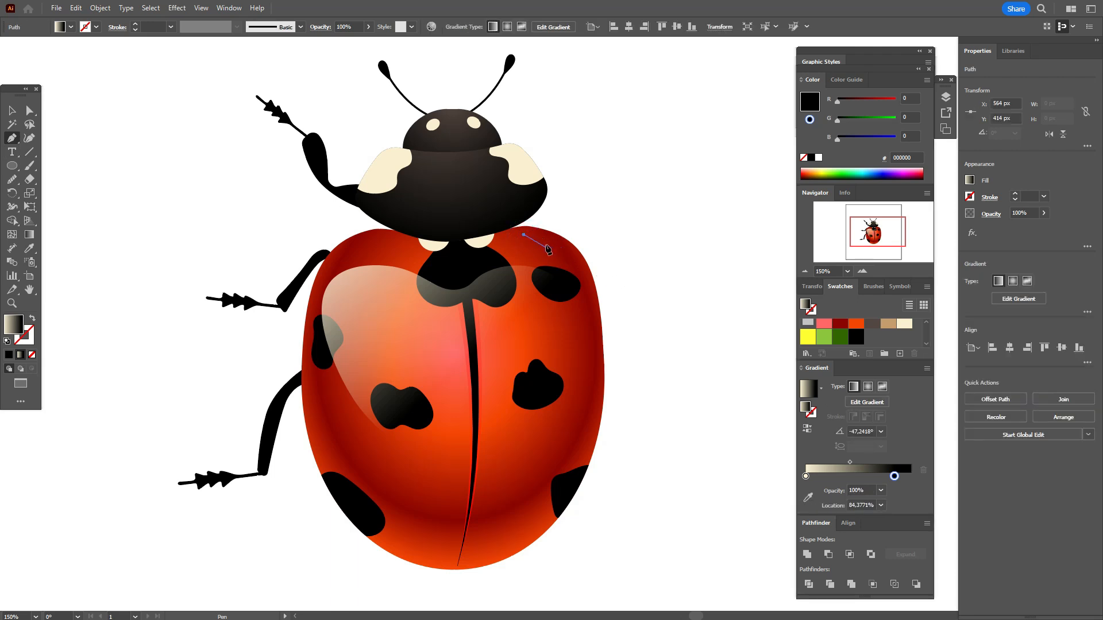
{"action": "left_click_drag", "start_coordinate": [550, 244], "coordinate": [562, 253]}
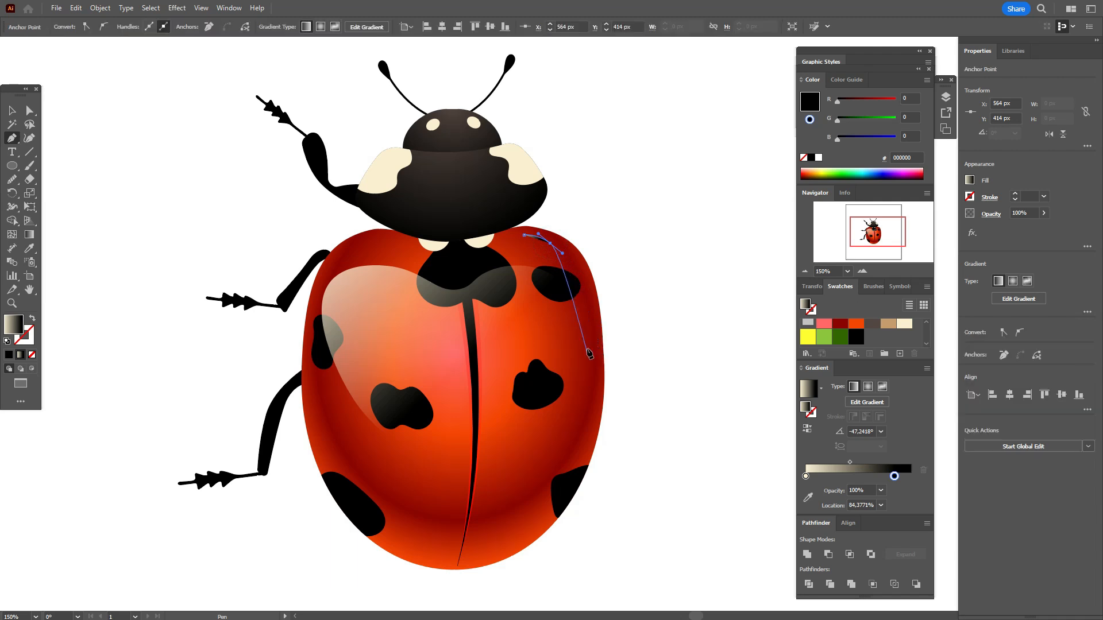
{"action": "left_click_drag", "start_coordinate": [598, 355], "coordinate": [600, 431]}
{"action": "left_click_drag", "start_coordinate": [527, 533], "coordinate": [487, 551]}
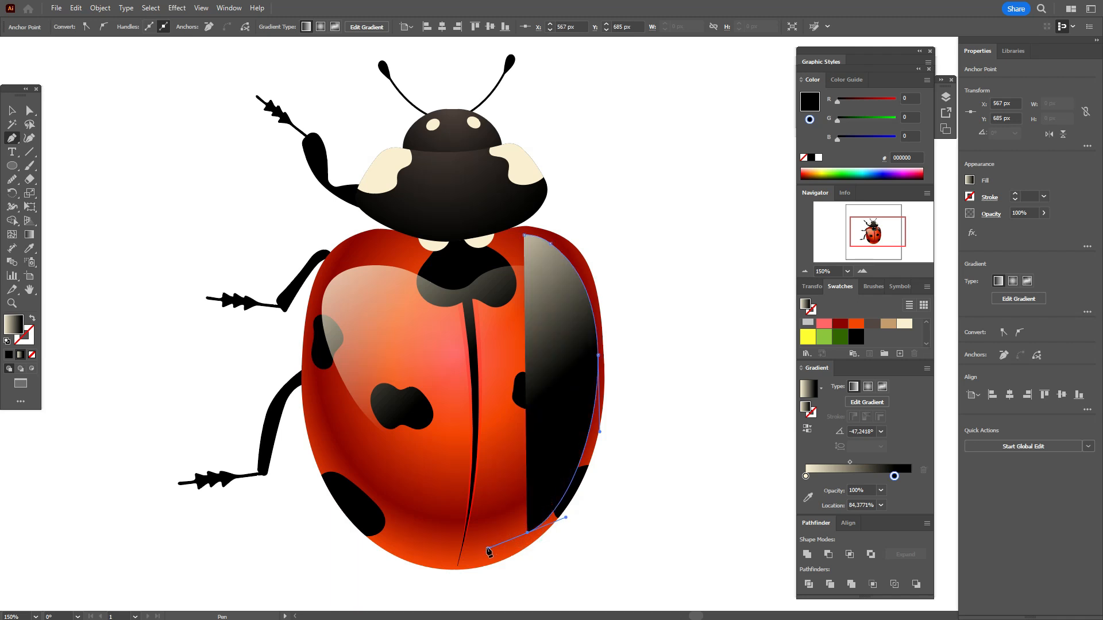
{"action": "left_click", "coordinate": [32, 318]}
{"action": "left_click", "coordinate": [32, 338]}
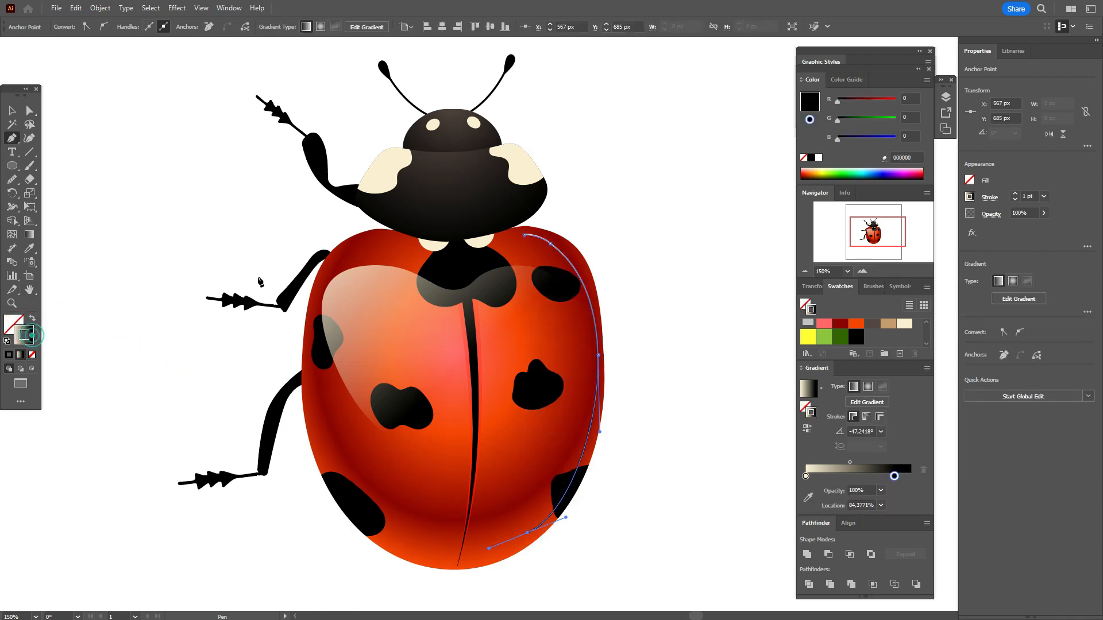
{"action": "key", "text": "Escape"}
Step: Give the right wing's edge line a width profile tapered at both ends and a stroke weight of 5 pt
{"action": "left_click", "coordinate": [994, 198]}
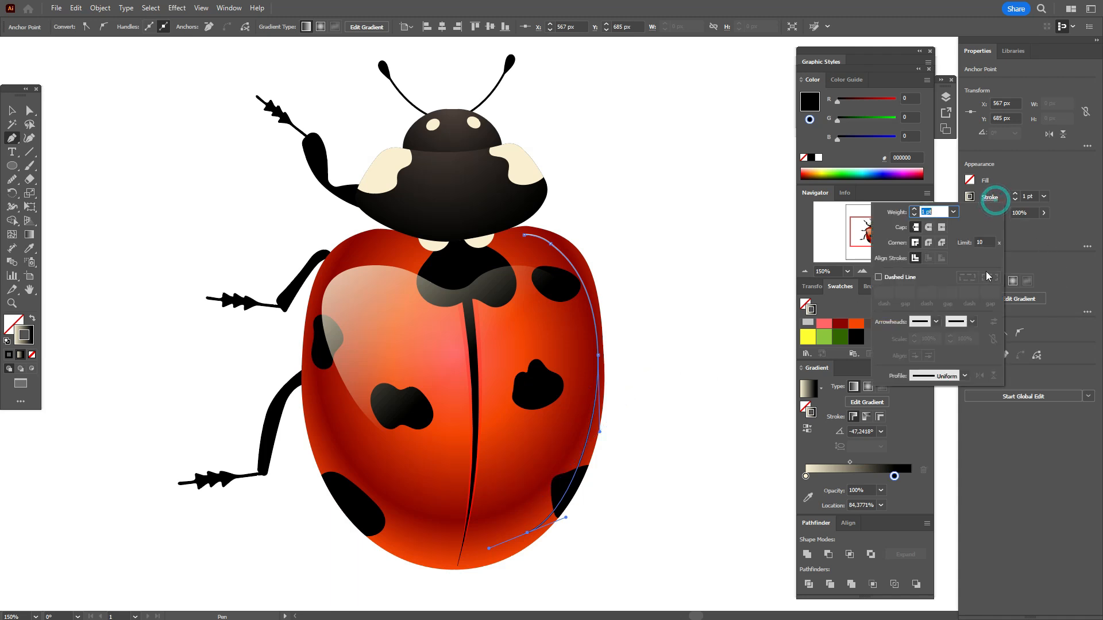
{"action": "left_click", "coordinate": [964, 377]}
{"action": "left_click", "coordinate": [946, 413]}
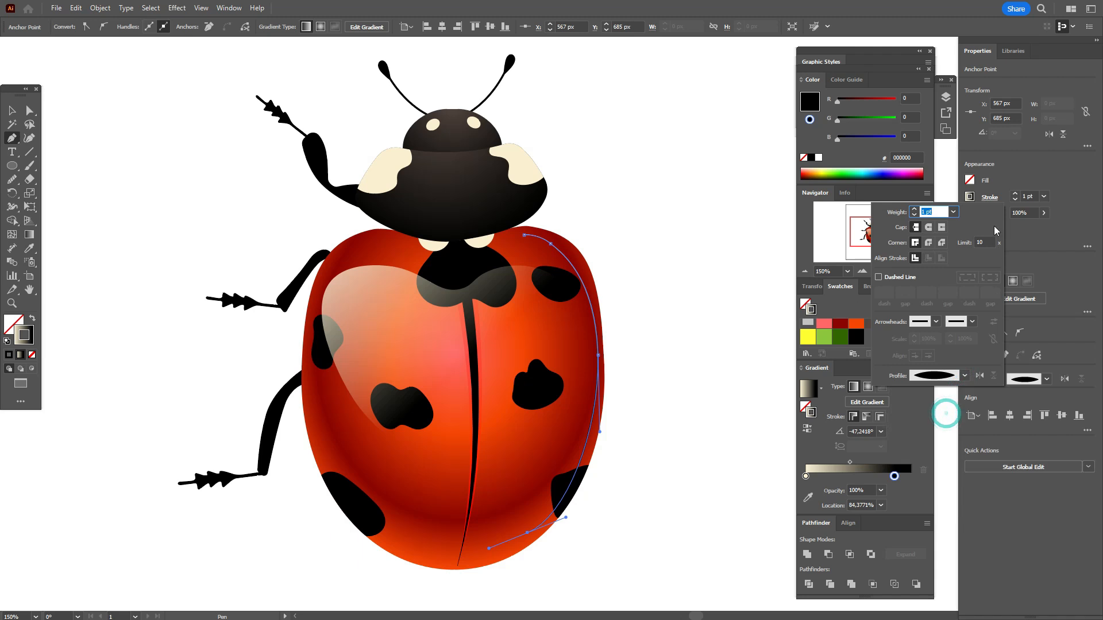
{"action": "left_click", "coordinate": [1024, 197]}
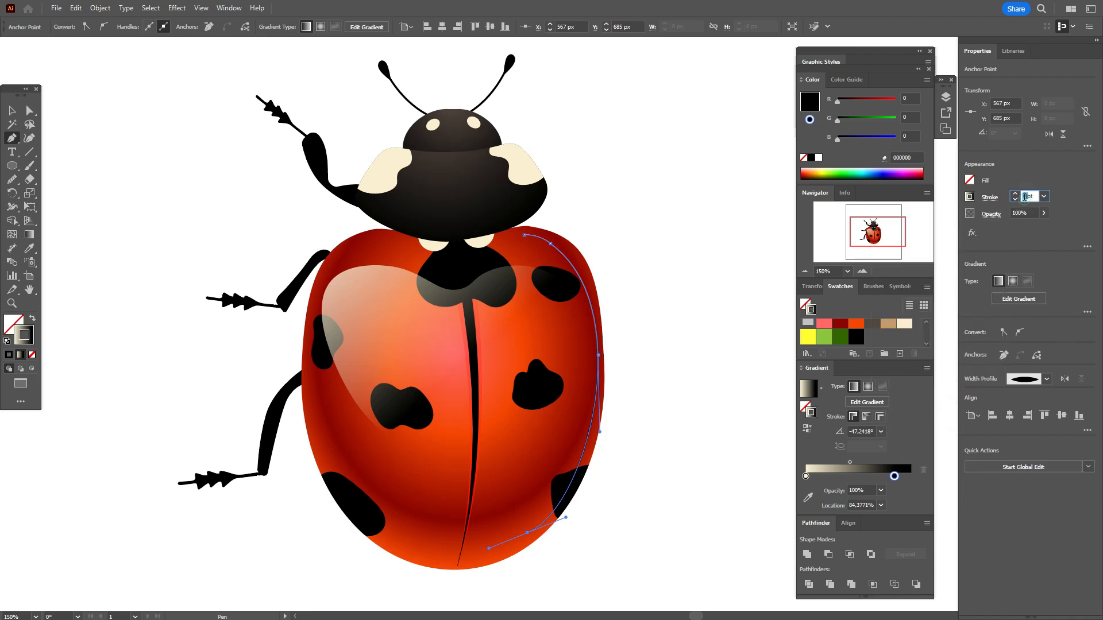
{"action": "key", "text": "Return"}
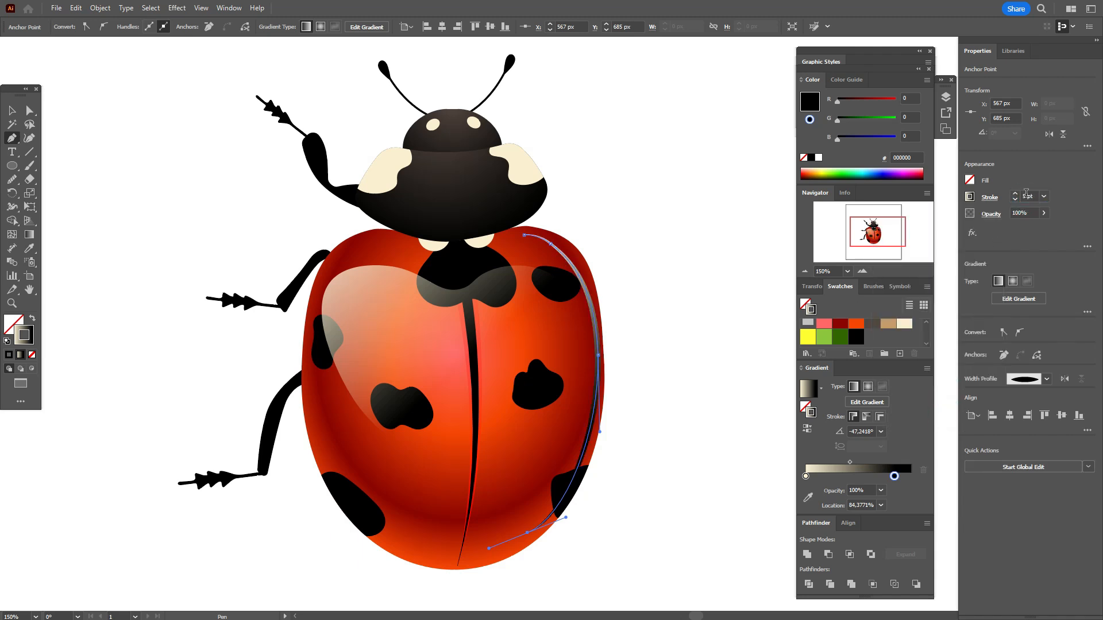
Step: Set the blending mode of the right wing's edge line to Screen and deselect it
{"action": "left_click", "coordinate": [1000, 217]}
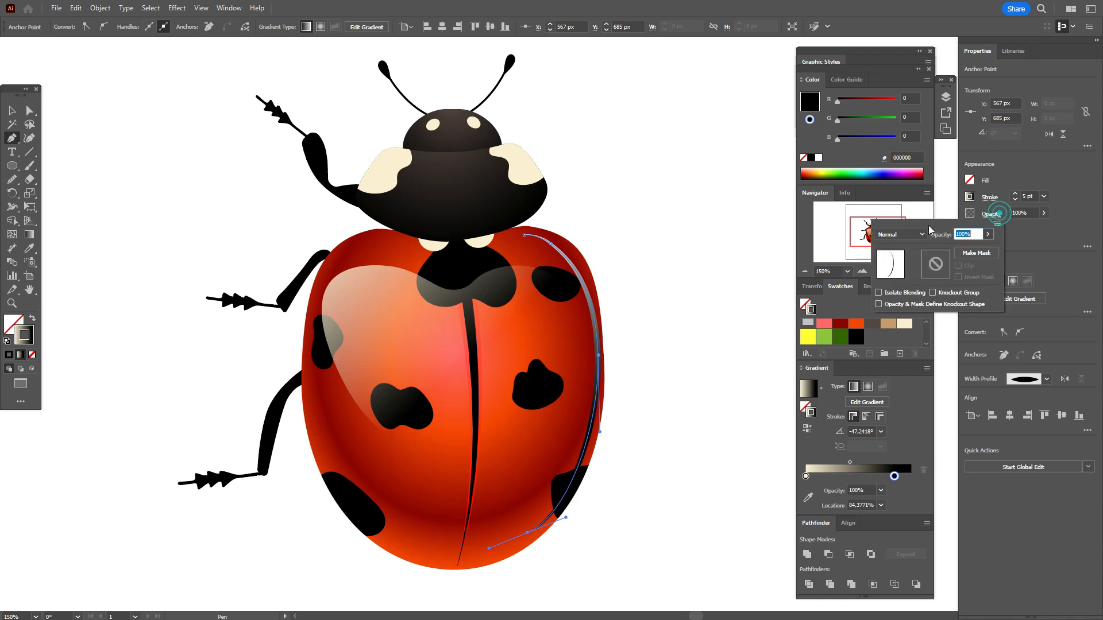
{"action": "left_click", "coordinate": [900, 234]}
{"action": "left_click", "coordinate": [908, 313]}
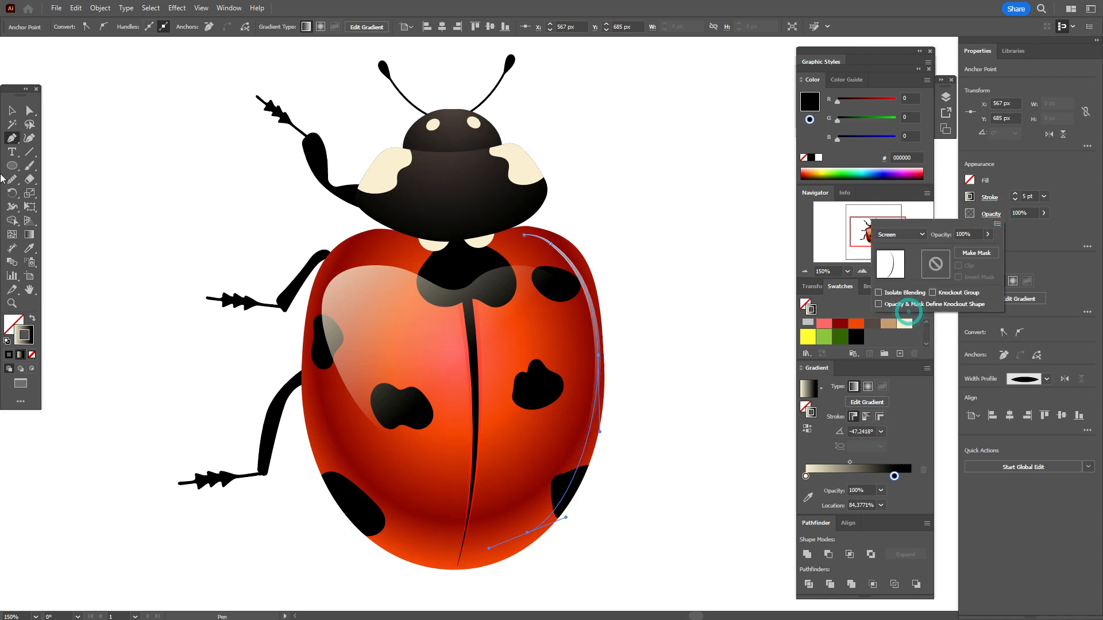
{"action": "left_click", "coordinate": [12, 110]}
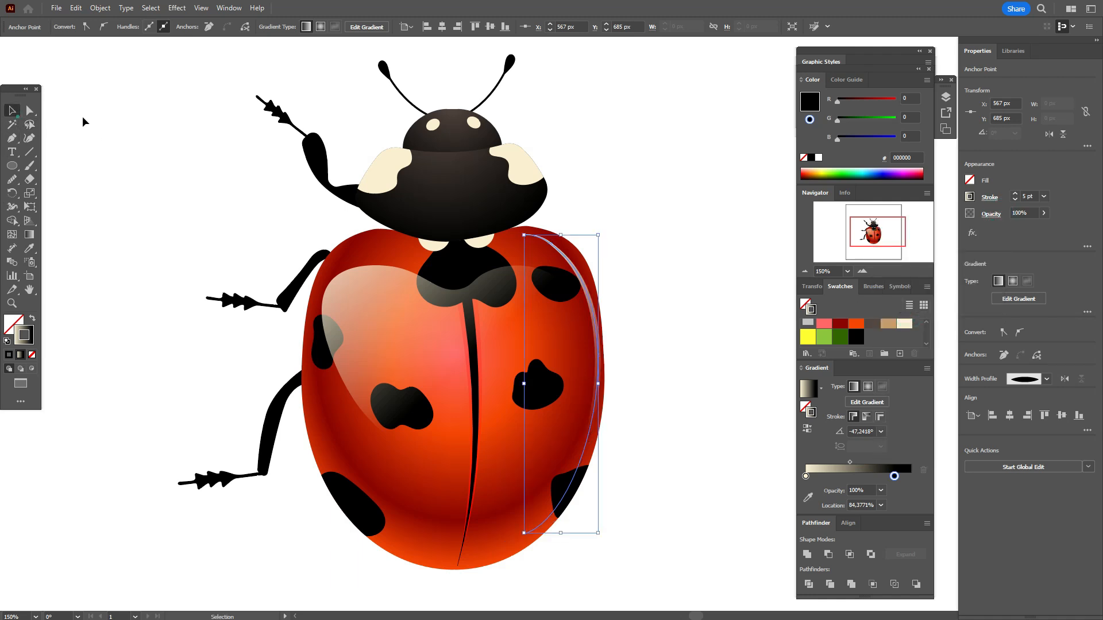
{"action": "left_click", "coordinate": [81, 115]}
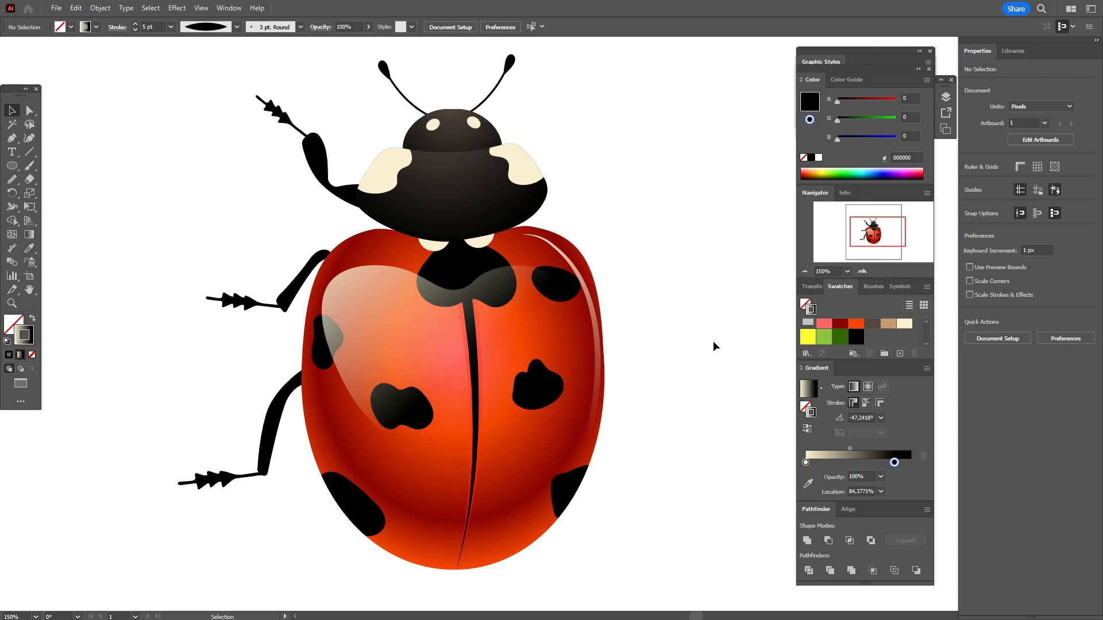
Step: Change the light end of the right edge line's stroke gradient to light red #ff6666 and deselect it
{"action": "left_click", "coordinate": [595, 311]}
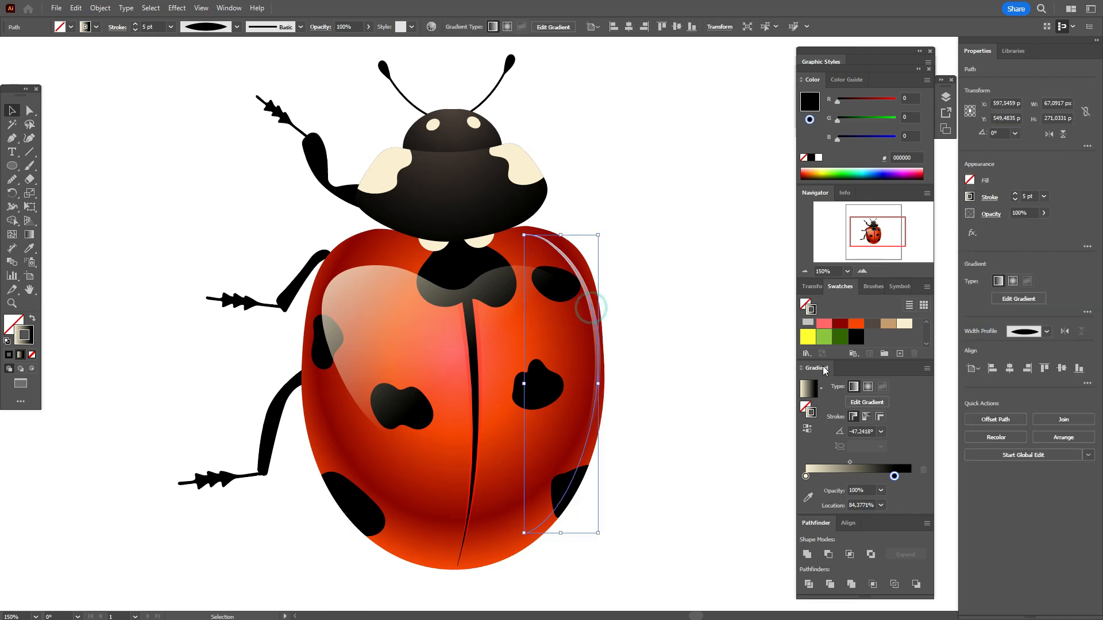
{"action": "left_click_drag", "start_coordinate": [818, 471], "coordinate": [806, 476]}
{"action": "left_click", "coordinate": [705, 351]}
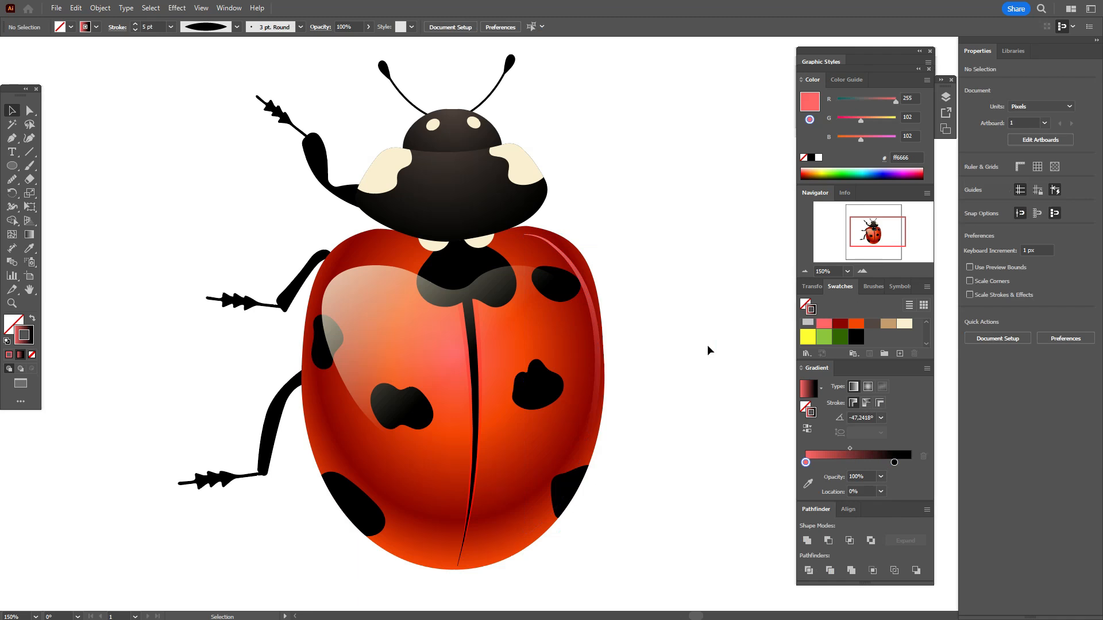
Step: Draw an open curved line along the left wing's outer edge, from the top of the wing to below the lower spot
{"action": "key", "text": "p"}
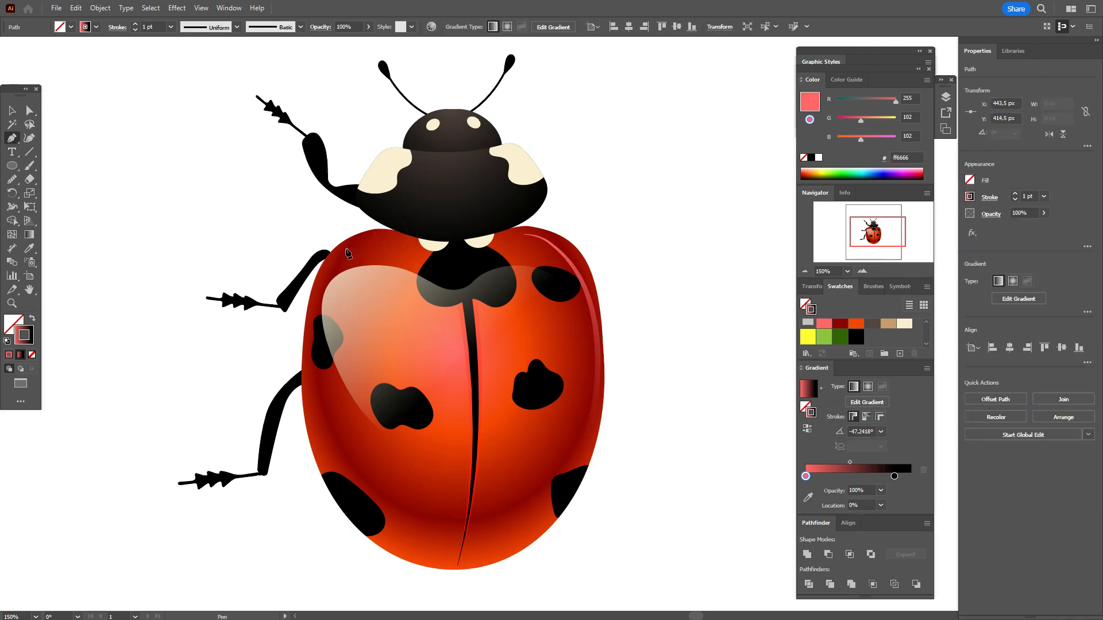
{"action": "left_click", "coordinate": [391, 236]}
{"action": "left_click_drag", "start_coordinate": [346, 248], "coordinate": [338, 260]}
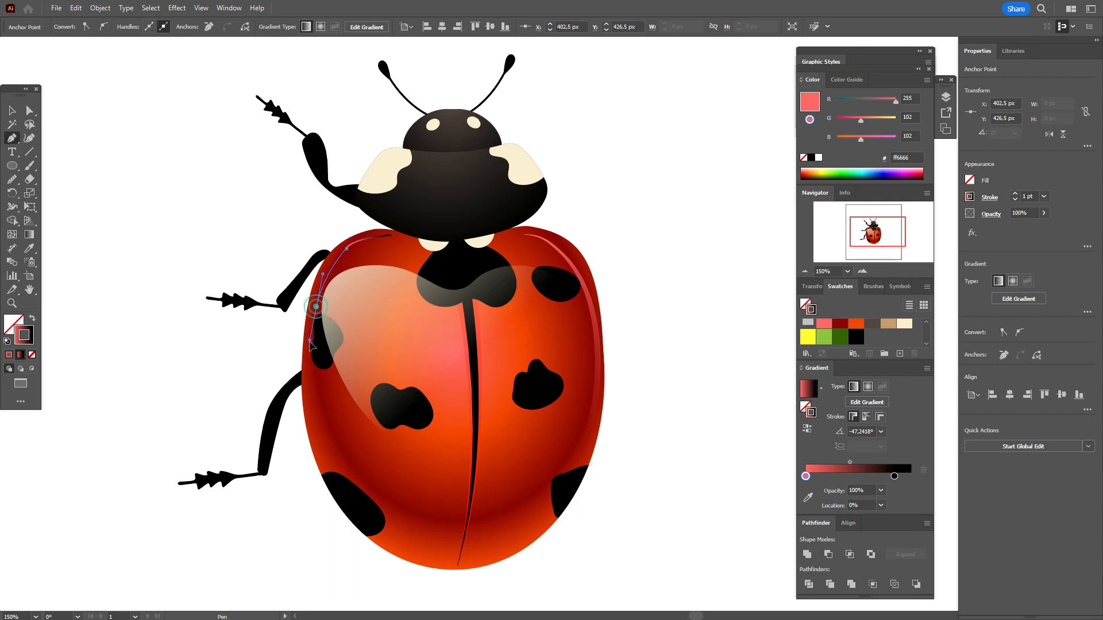
{"action": "left_click_drag", "start_coordinate": [389, 540], "coordinate": [489, 601]}
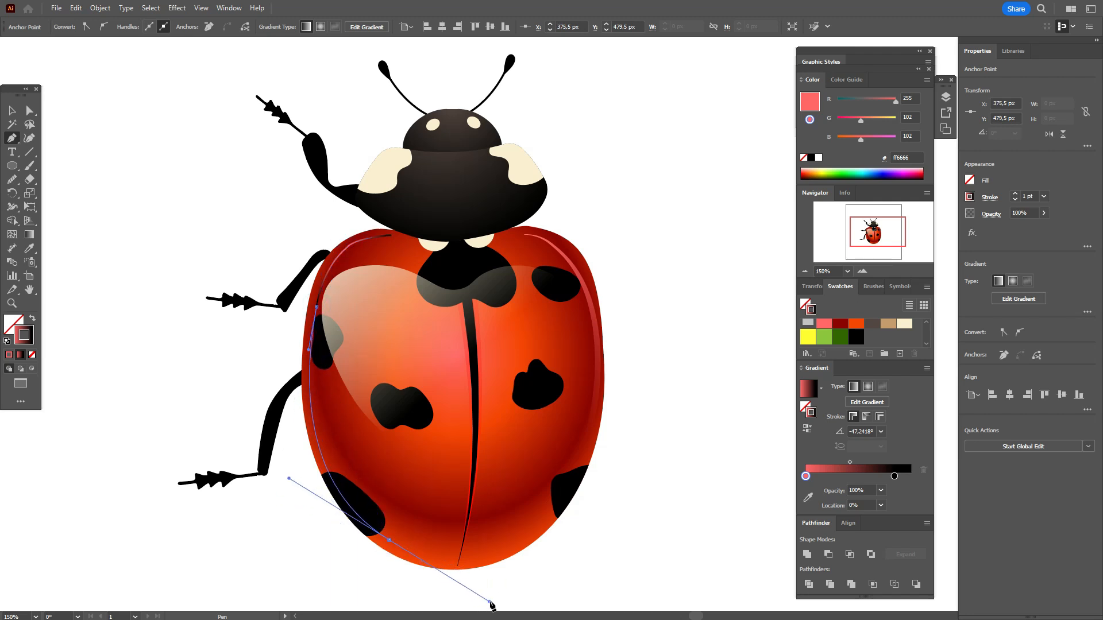
Step: Give the left wing's edge line a width profile tapered at both ends and a stroke weight of 7 pt
{"action": "left_click", "coordinate": [989, 197]}
{"action": "left_click_drag", "start_coordinate": [1022, 196], "coordinate": [1098, 228]}
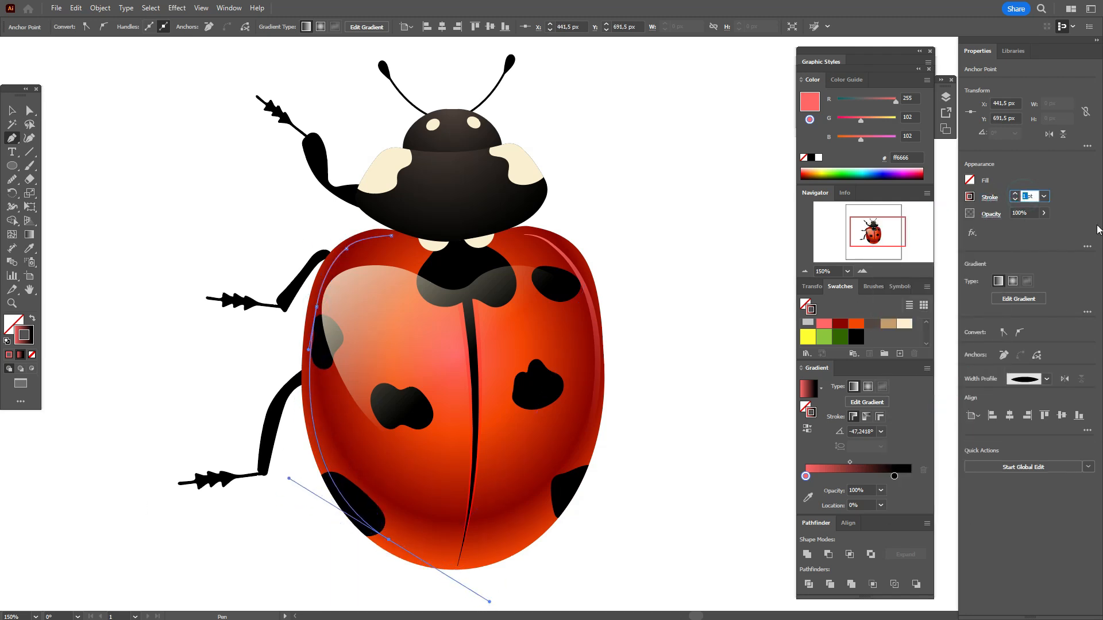
{"action": "type", "text": "7"}
{"action": "key", "text": "Return"}
Step: Change the light end of the left edge line's gradient to cream #fbf0d2, adjust its blending in the transparency settings, and deselect it
{"action": "left_click", "coordinate": [904, 325], "text": "alt"}
{"action": "left_click", "coordinate": [994, 213]}
{"action": "left_click", "coordinate": [11, 111]}
{"action": "left_click", "coordinate": [91, 123]}
Step: Narrow the heart-shaped wing highlight slightly by pulling its left side inward, away from the left edge line
{"action": "left_click", "coordinate": [365, 340]}
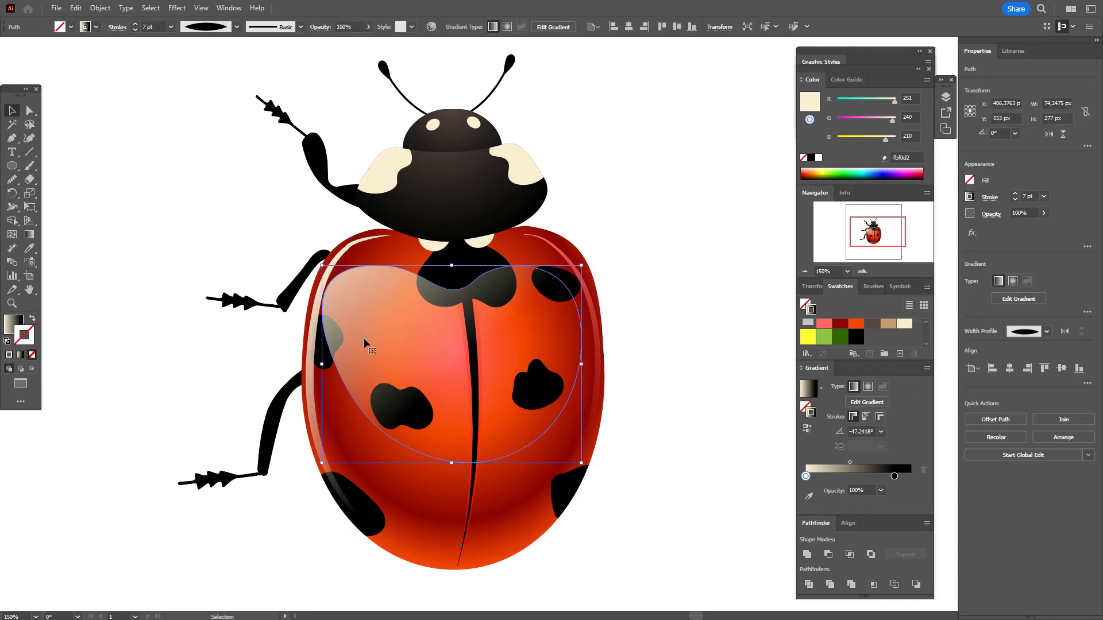
{"action": "left_click_drag", "start_coordinate": [324, 364], "coordinate": [332, 364]}
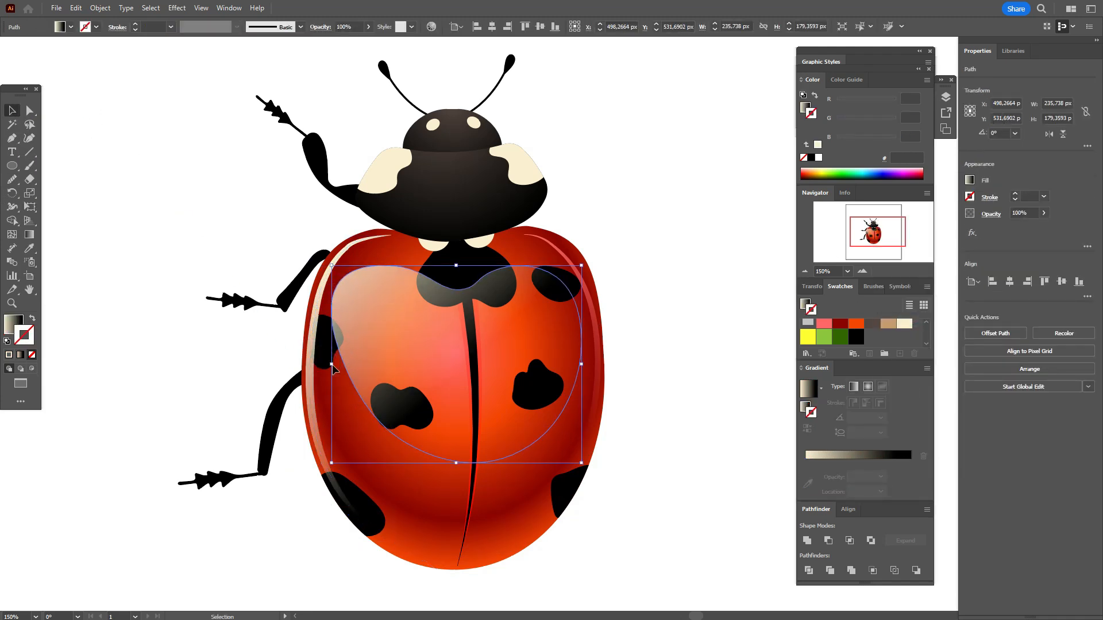
Step: Try an opacity of 50% on the cream line along the left wing's outer edge
{"action": "left_click", "coordinate": [313, 359]}
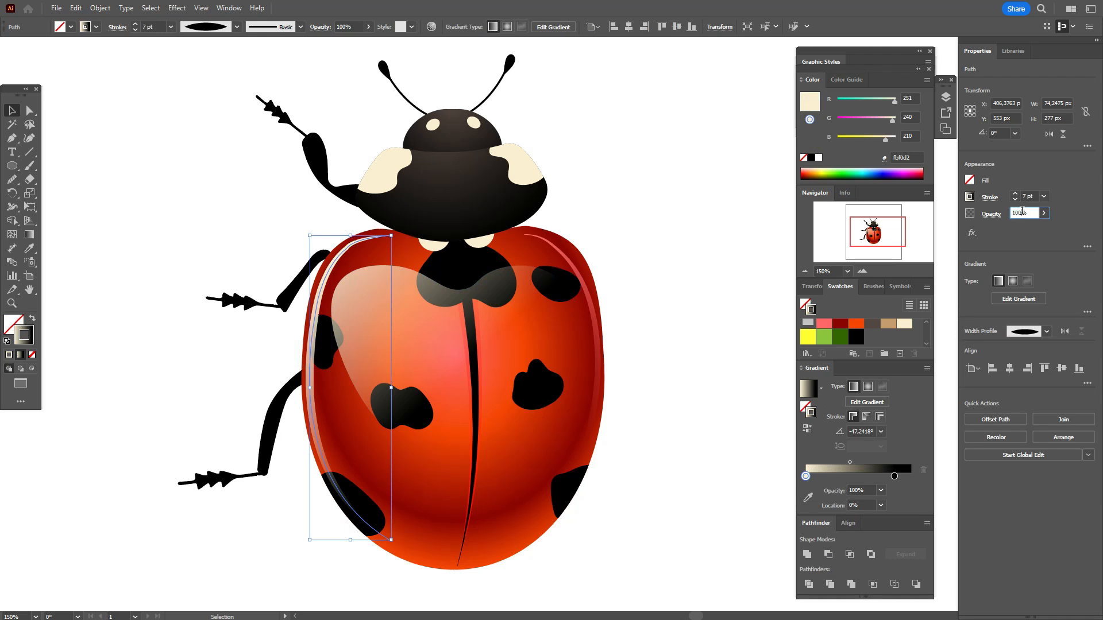
{"action": "type", "text": "50"}
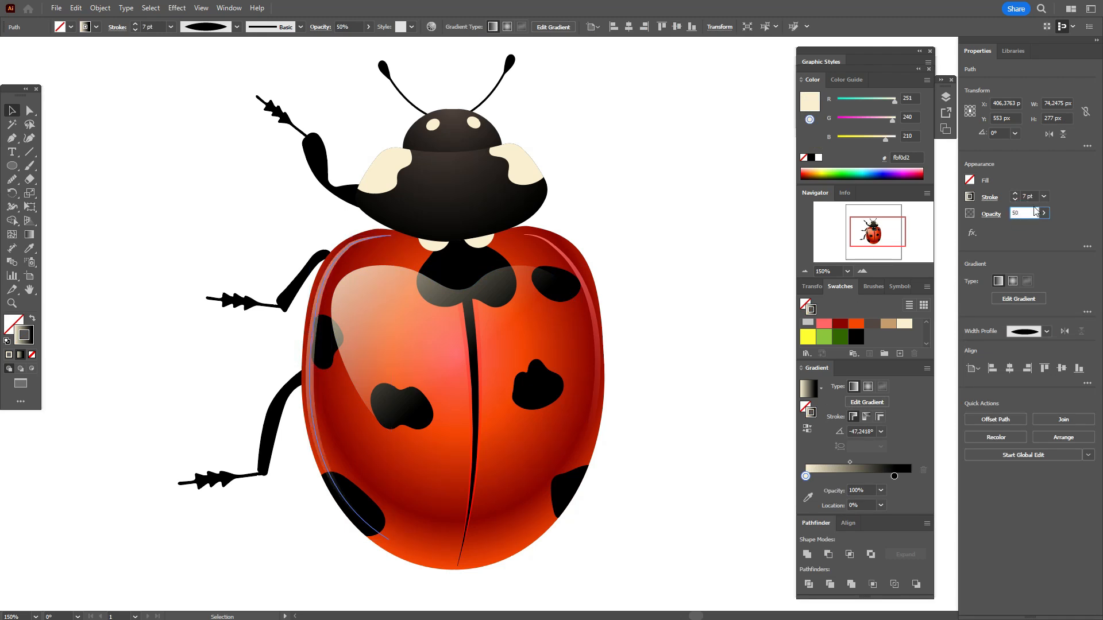
{"action": "left_click", "coordinate": [629, 163]}
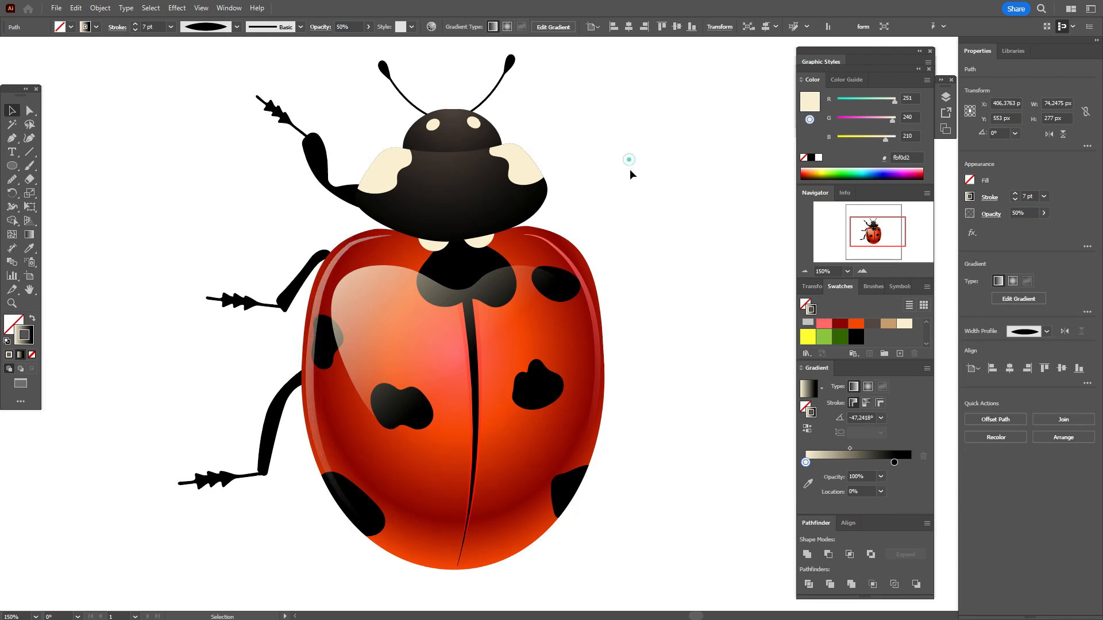
{"action": "key", "text": "ctrl+z"}
{"action": "left_click", "coordinate": [665, 260]}
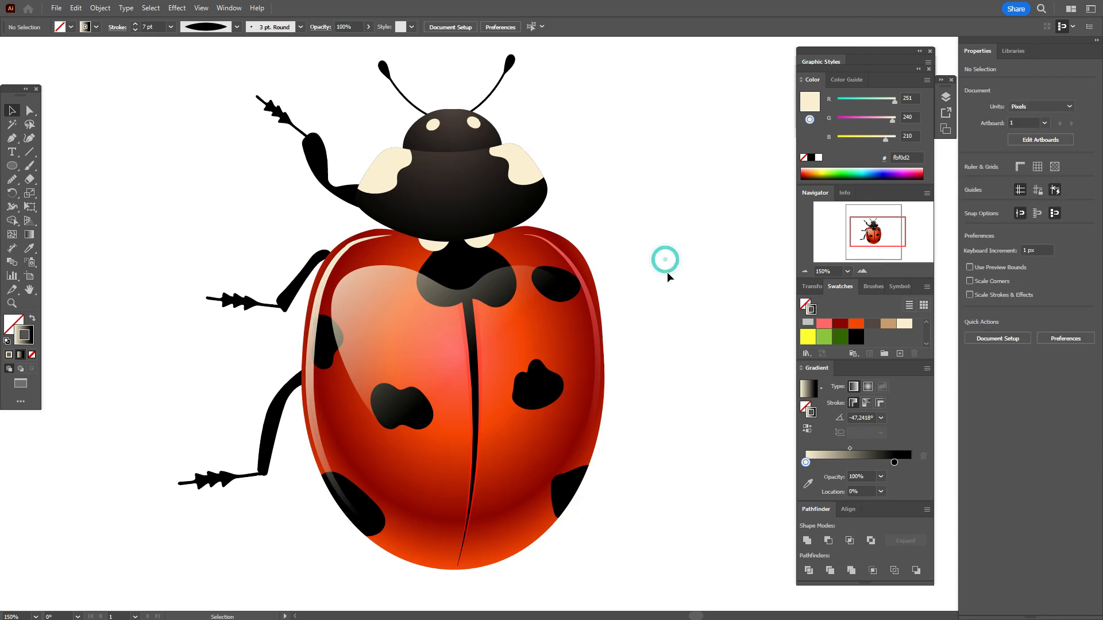
Step: Draw a closed, curved, gradient-filled highlight without stroke, about 92 × 73 px, between the left wing's lowest spot and the centre seam
{"action": "left_click", "coordinate": [32, 318]}
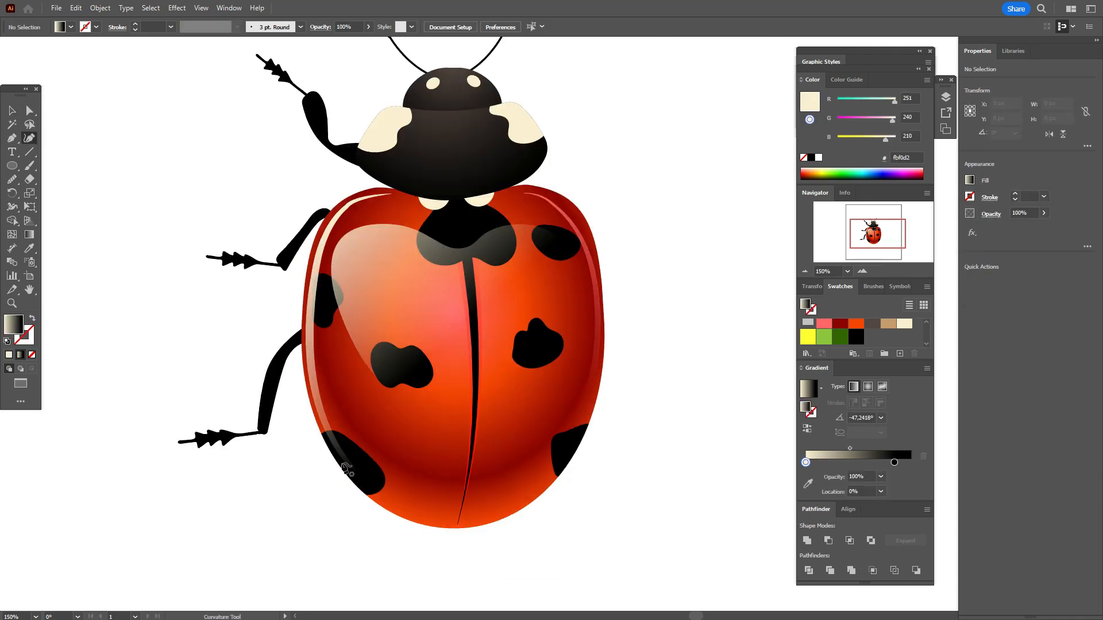
{"action": "left_click", "coordinate": [357, 434]}
{"action": "left_click", "coordinate": [394, 460]}
{"action": "left_click", "coordinate": [452, 475]}
{"action": "left_click", "coordinate": [453, 504]}
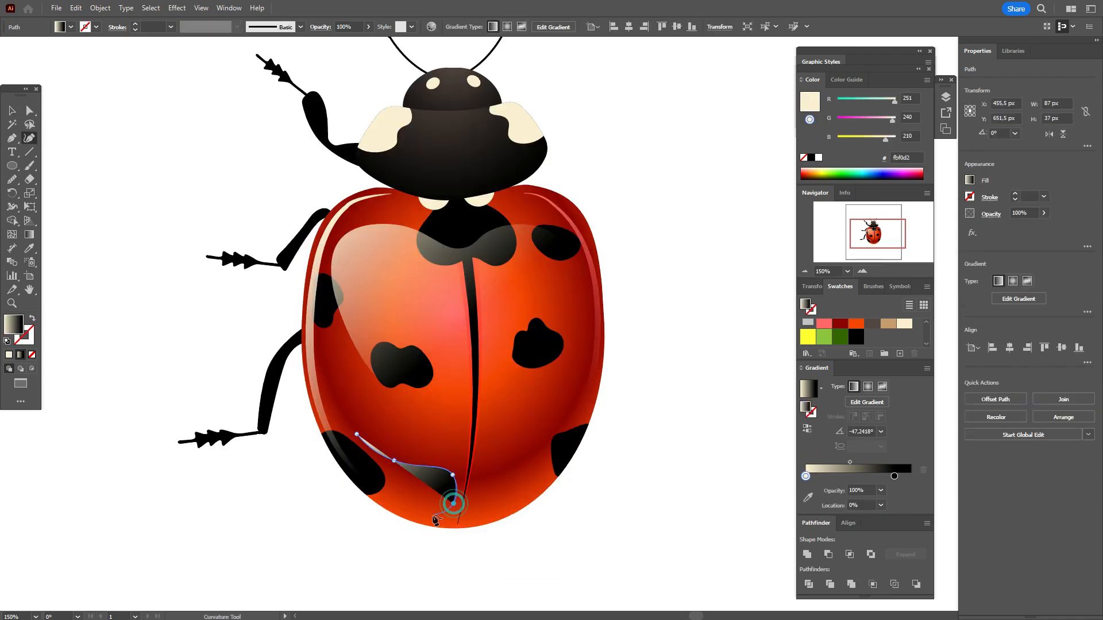
{"action": "left_click", "coordinate": [421, 514]}
{"action": "left_click", "coordinate": [364, 460]}
{"action": "key", "text": "ctrl+z"}
{"action": "left_click", "coordinate": [373, 476]}
{"action": "left_click", "coordinate": [357, 434]}
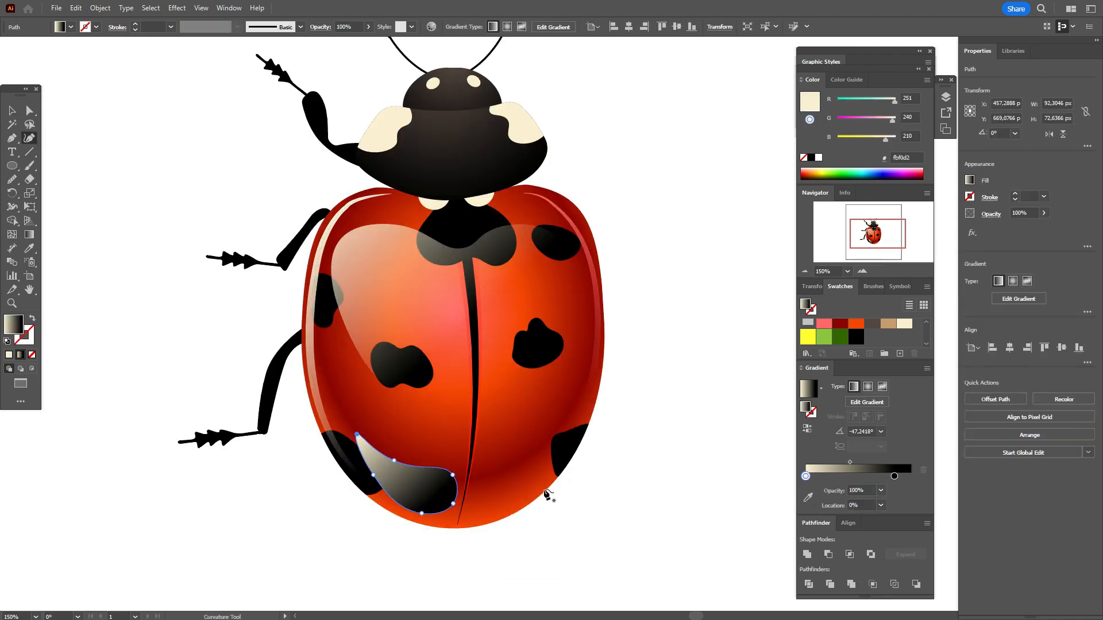
Step: Draw a closed, curved, gradient-filled highlight, about 74 × 66 px, on the right wing between the seam and its lowest spot
{"action": "left_click", "coordinate": [543, 450]}
{"action": "left_click", "coordinate": [520, 476]}
{"action": "left_click", "coordinate": [489, 488]}
{"action": "left_click", "coordinate": [478, 512]}
{"action": "left_click", "coordinate": [514, 506]}
{"action": "left_click", "coordinate": [555, 458]}
{"action": "key", "text": "ctrl+z"}
{"action": "left_click", "coordinate": [556, 457]}
{"action": "left_click", "coordinate": [555, 444]}
{"action": "left_click", "coordinate": [543, 450]}
Step: Set the blending mode of the two lower wing highlights to Screen and deselect them
{"action": "key", "text": "v"}
{"action": "left_click", "coordinate": [422, 487], "text": "shift"}
{"action": "left_click", "coordinate": [990, 213]}
{"action": "left_click", "coordinate": [910, 238]}
{"action": "left_click", "coordinate": [896, 318]}
{"action": "left_click", "coordinate": [645, 414]}
Step: Redirect the lower right highlight's gradient to about -120.6°, with its cream end at the upper right, and deselect it
{"action": "left_click", "coordinate": [517, 490]}
{"action": "left_click", "coordinate": [29, 234]}
{"action": "left_click_drag", "start_coordinate": [576, 399], "coordinate": [506, 519]}
{"action": "mouse_move", "coordinate": [576, 400]}
{"action": "left_mouse_down"}
{"action": "mouse_move", "coordinate": [564, 409]}
{"action": "mouse_move", "coordinate": [570, 387]}
{"action": "left_mouse_up"}
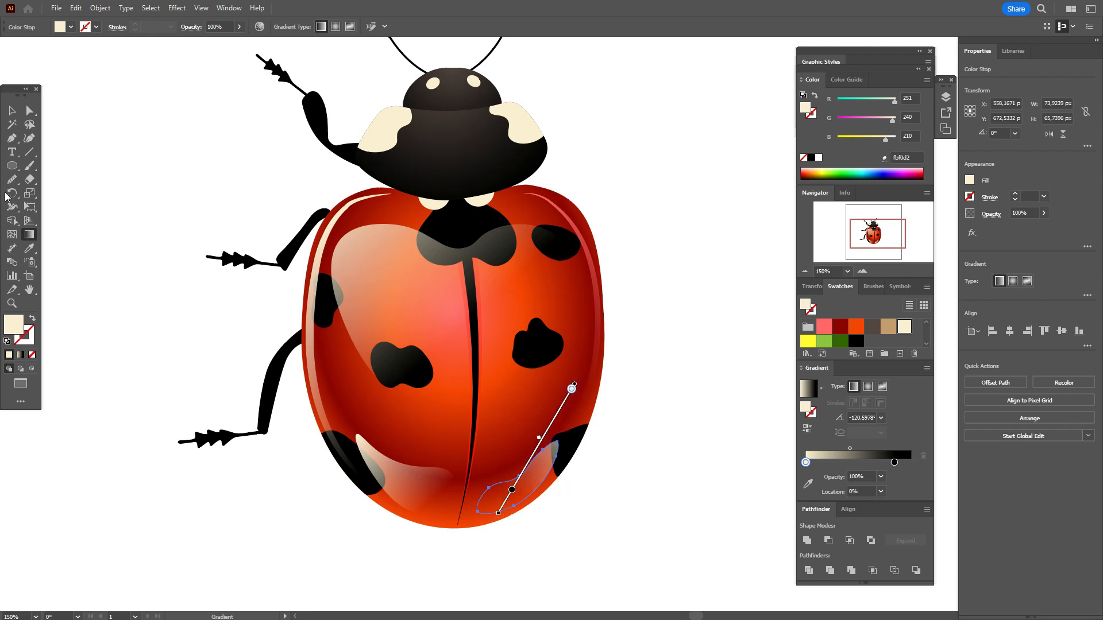
{"action": "left_click", "coordinate": [12, 111]}
{"action": "left_click", "coordinate": [673, 378]}
Step: Duplicate the thorax shape, offset slightly up and right, and subtract the front copy to leave a crescent along the lower left edge
{"action": "scroll", "coordinate": [695, 330], "scroll_direction": "up", "scroll_amount": 1}
{"action": "scroll", "coordinate": [694, 335], "scroll_direction": "up", "scroll_amount": 1}
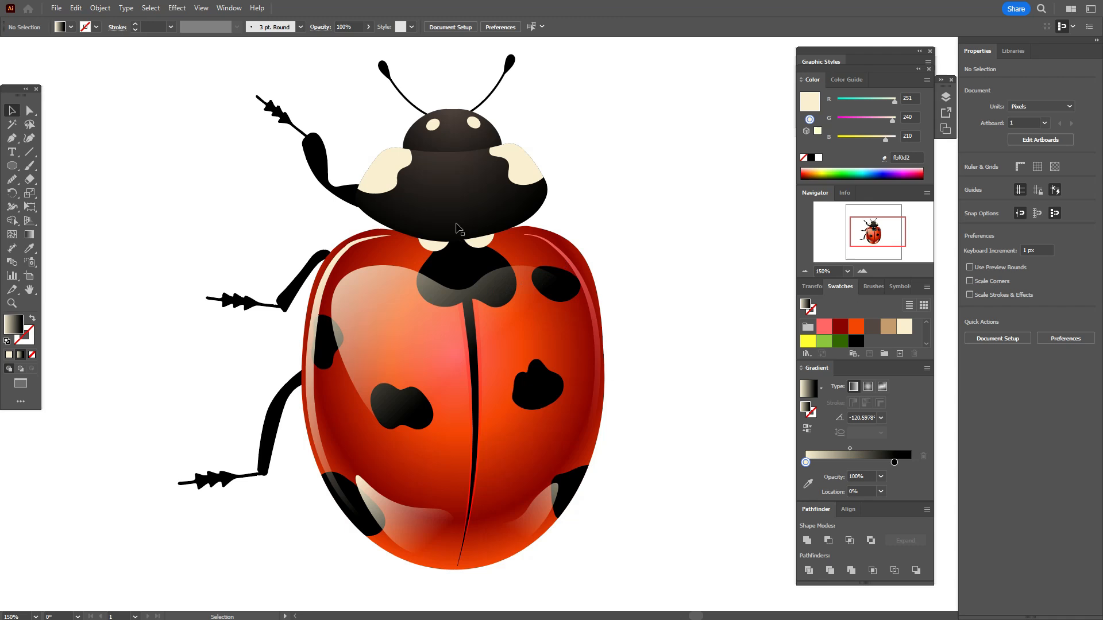
{"action": "left_click", "coordinate": [458, 229], "text": "ctrl"}
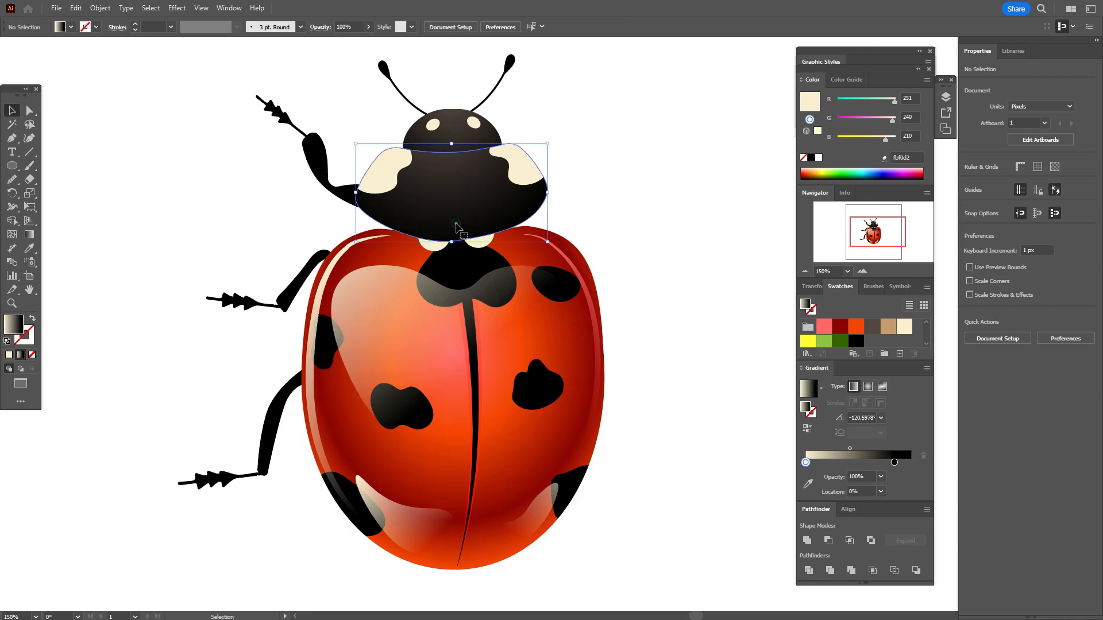
{"action": "left_click_drag", "start_coordinate": [456, 224], "coordinate": [468, 217]}
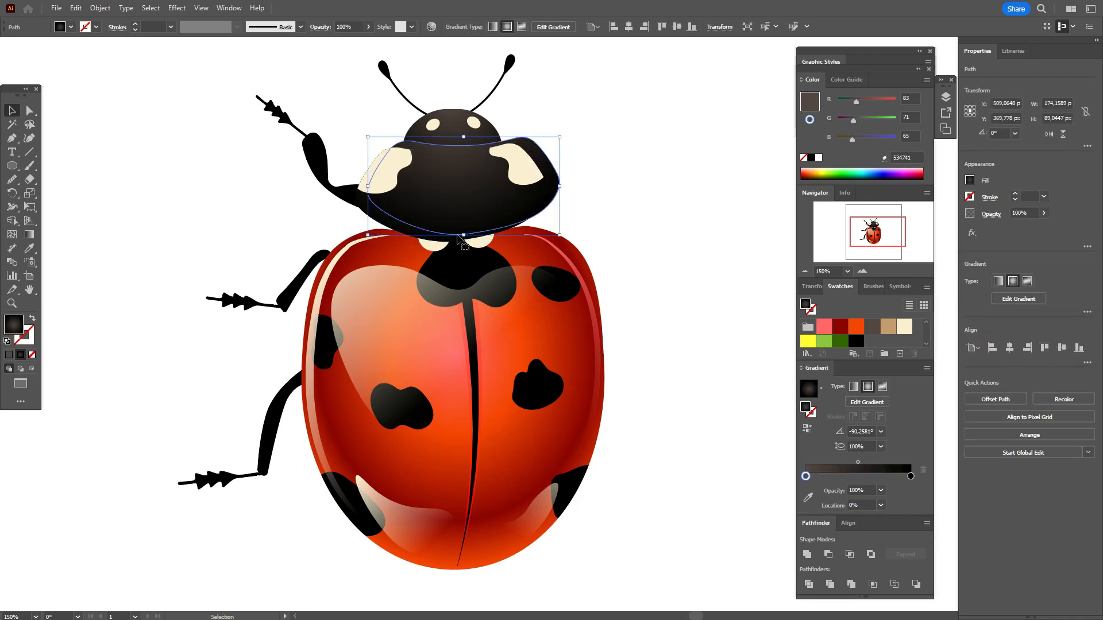
{"action": "left_click", "coordinate": [403, 229], "text": "shift"}
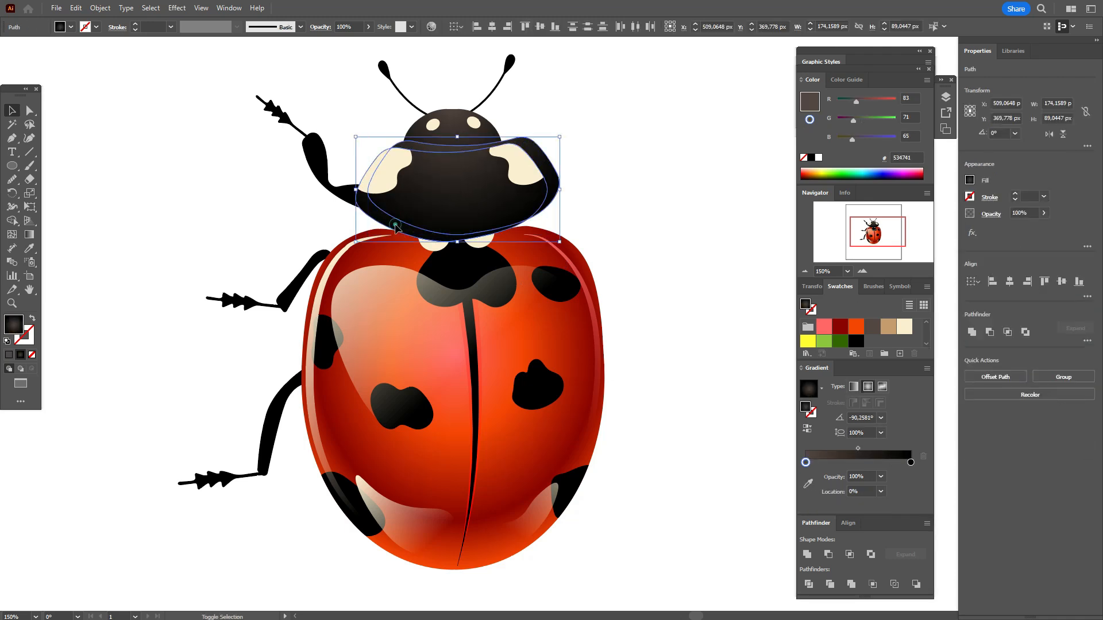
{"action": "left_click", "coordinate": [989, 334]}
Step: Copy the left wing edge line's gradient onto the thorax crescent, using it as the fill with no stroke
{"action": "left_click", "coordinate": [28, 250]}
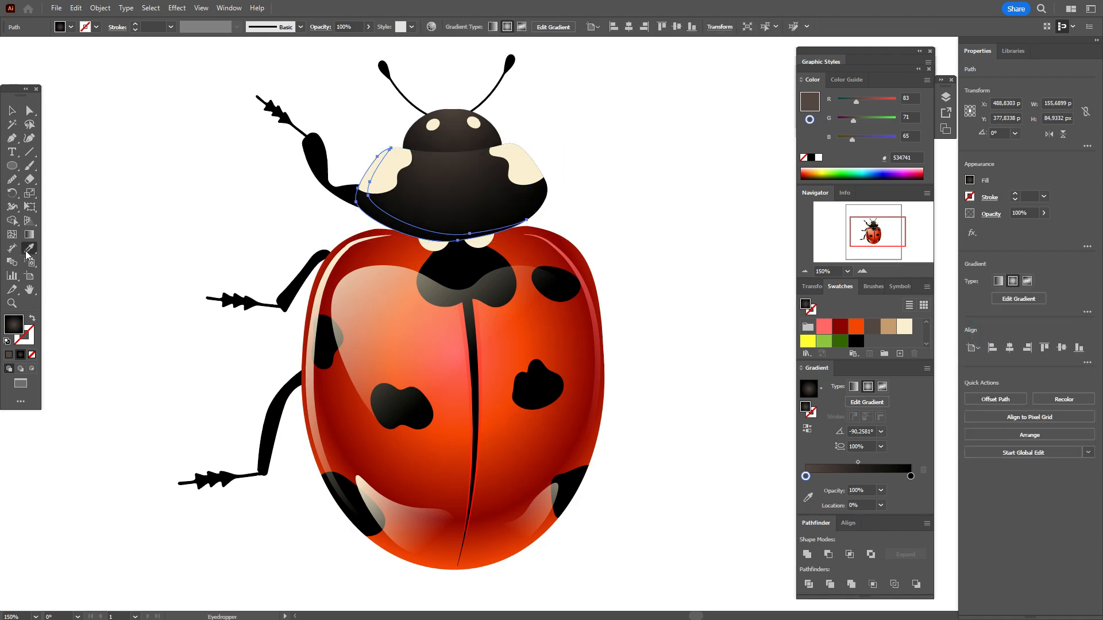
{"action": "left_click", "coordinate": [326, 284]}
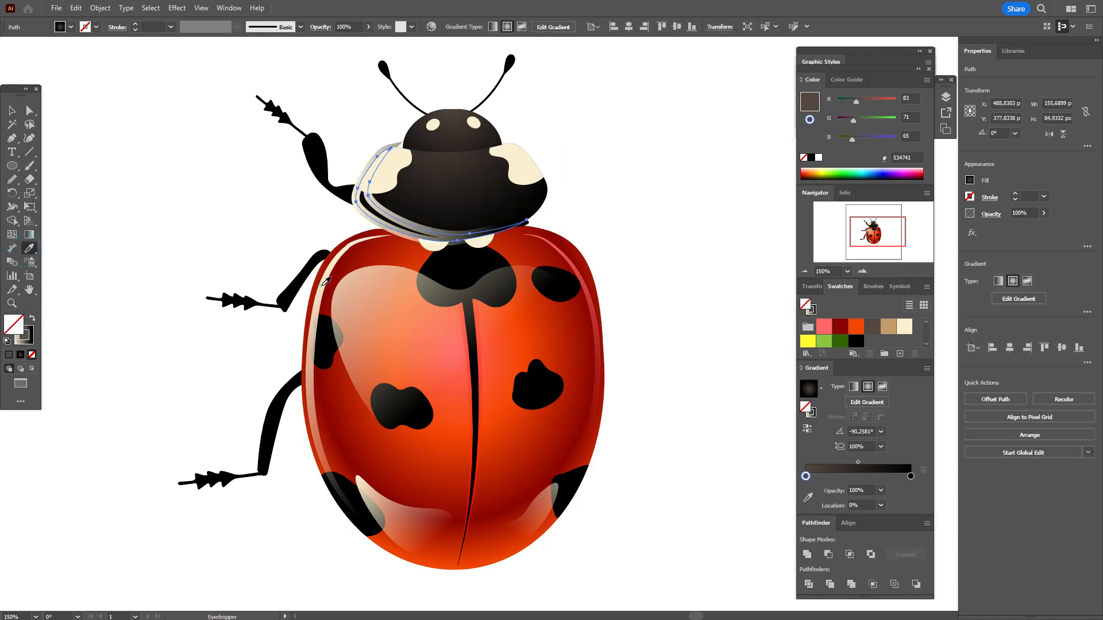
{"action": "left_click", "coordinate": [33, 321]}
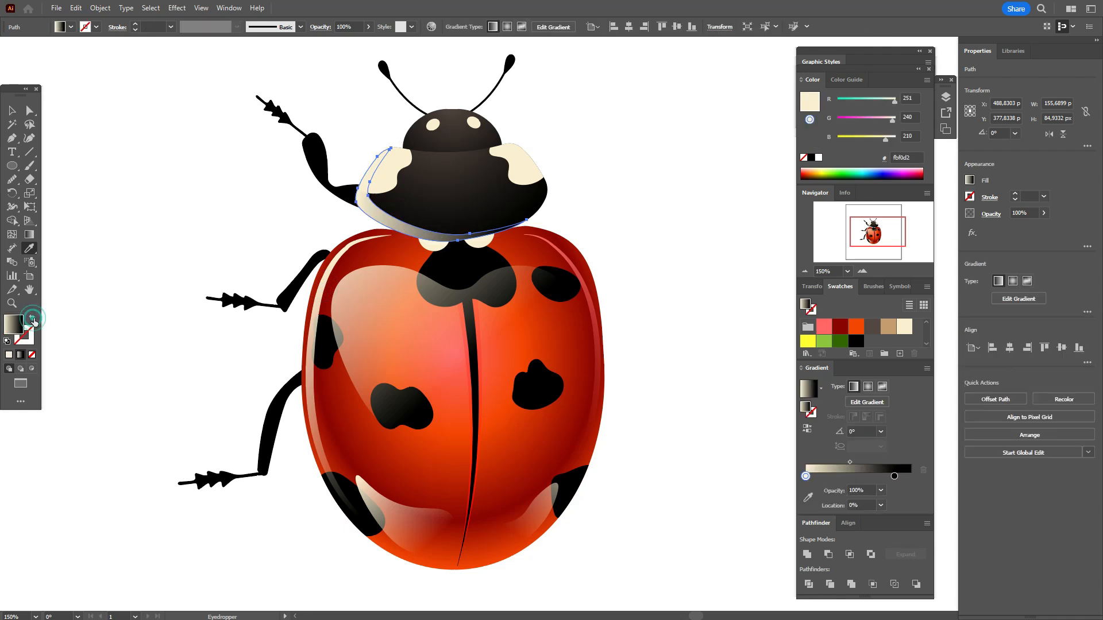
Step: Set the light end of the thorax crescent's gradient to dark brown #534741 and deselect the crescent
{"action": "left_click_drag", "start_coordinate": [884, 334], "coordinate": [808, 474]}
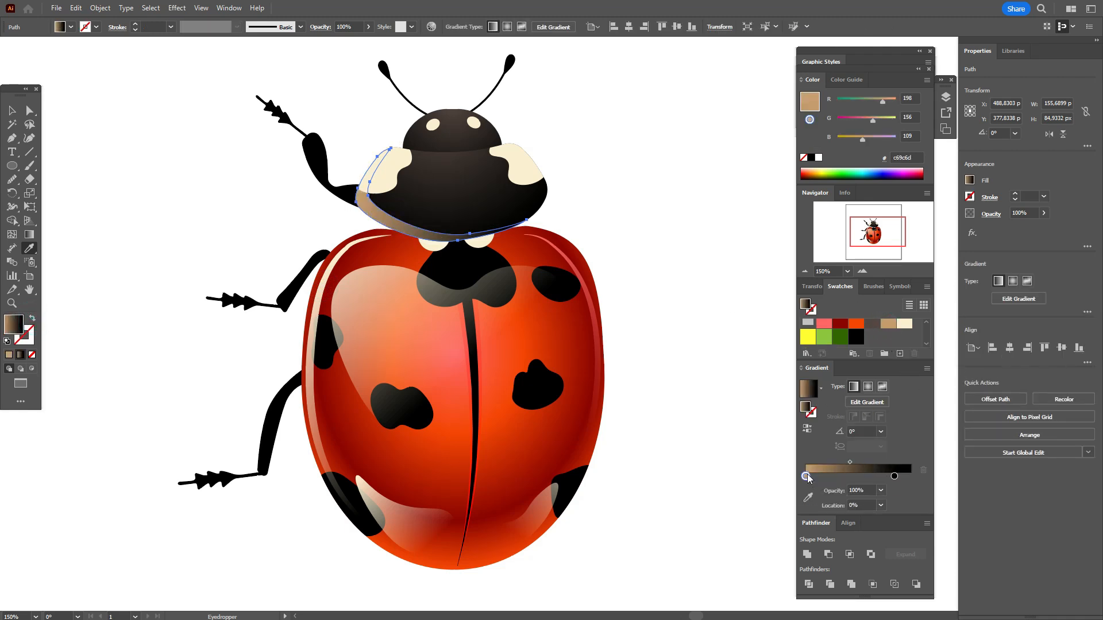
{"action": "left_click", "coordinate": [990, 213]}
{"action": "left_click", "coordinate": [1001, 216]}
{"action": "left_click_drag", "start_coordinate": [874, 327], "coordinate": [807, 478]}
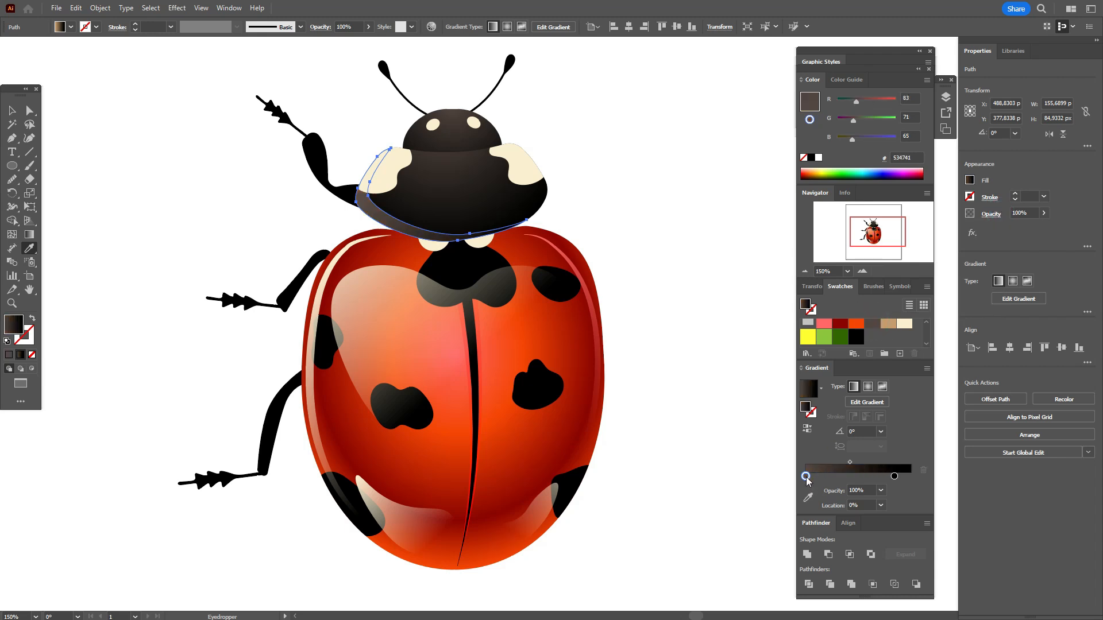
{"action": "left_click", "coordinate": [9, 113]}
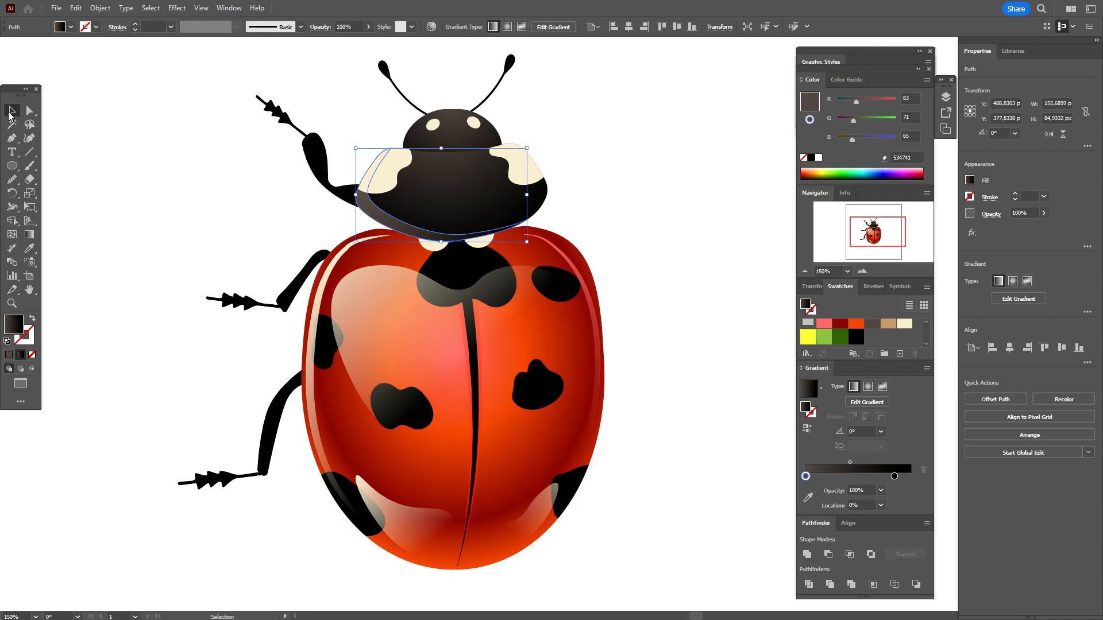
{"action": "left_click", "coordinate": [125, 151]}
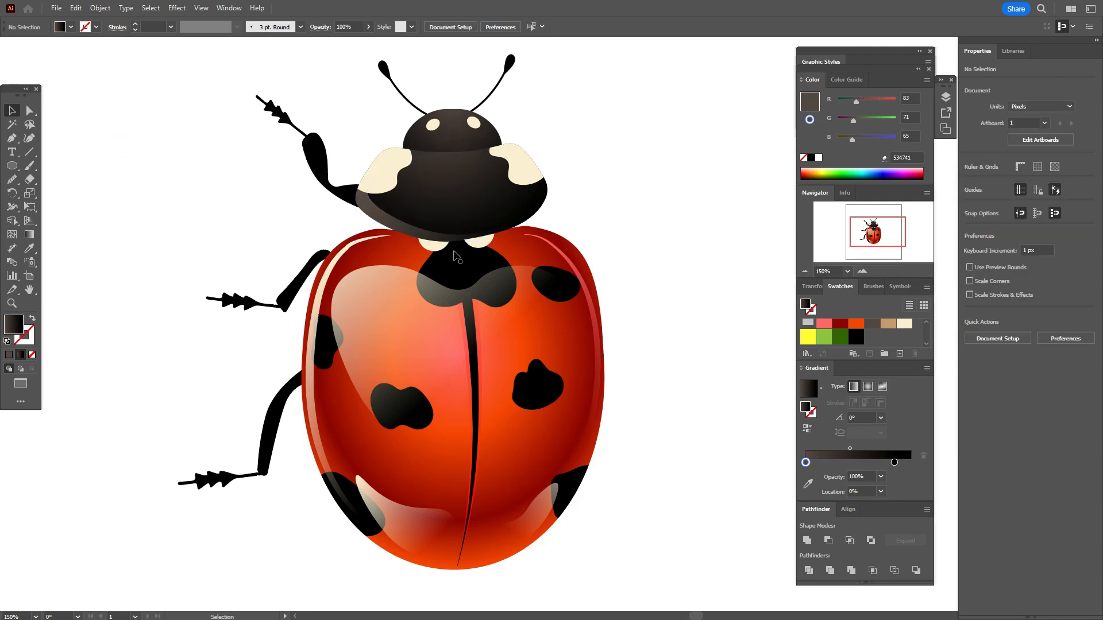
Step: Draw a closed curved highlight about 138 × 60 px across the thorax, with a dip in the middle of its upper edge
{"action": "left_click", "coordinate": [30, 139]}
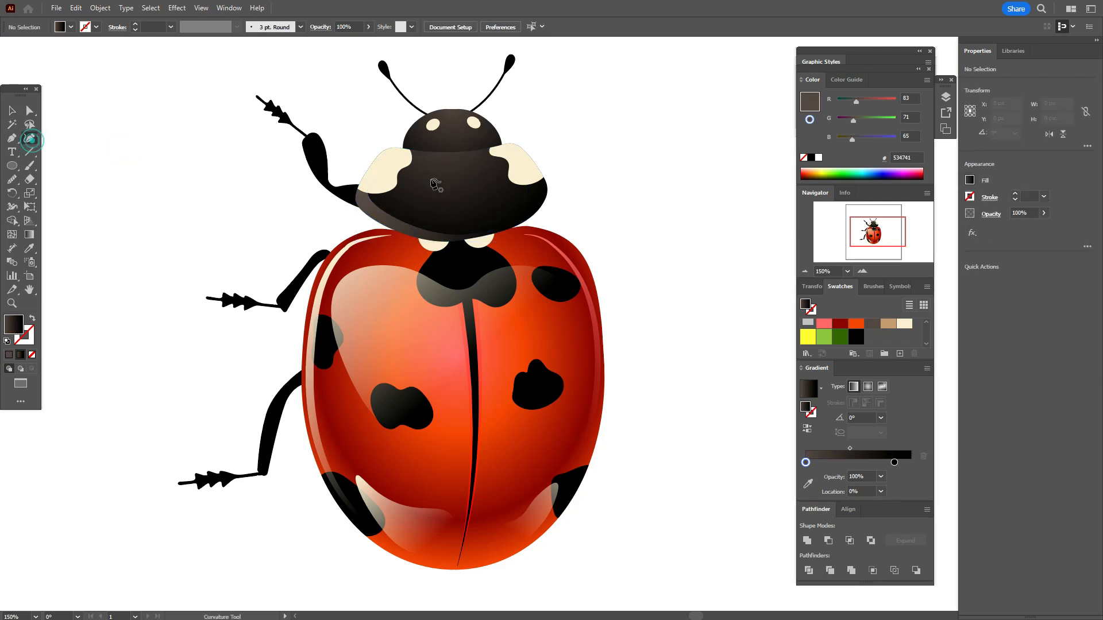
{"action": "left_click", "coordinate": [442, 175]}
{"action": "left_click", "coordinate": [408, 160]}
{"action": "left_click", "coordinate": [387, 171]}
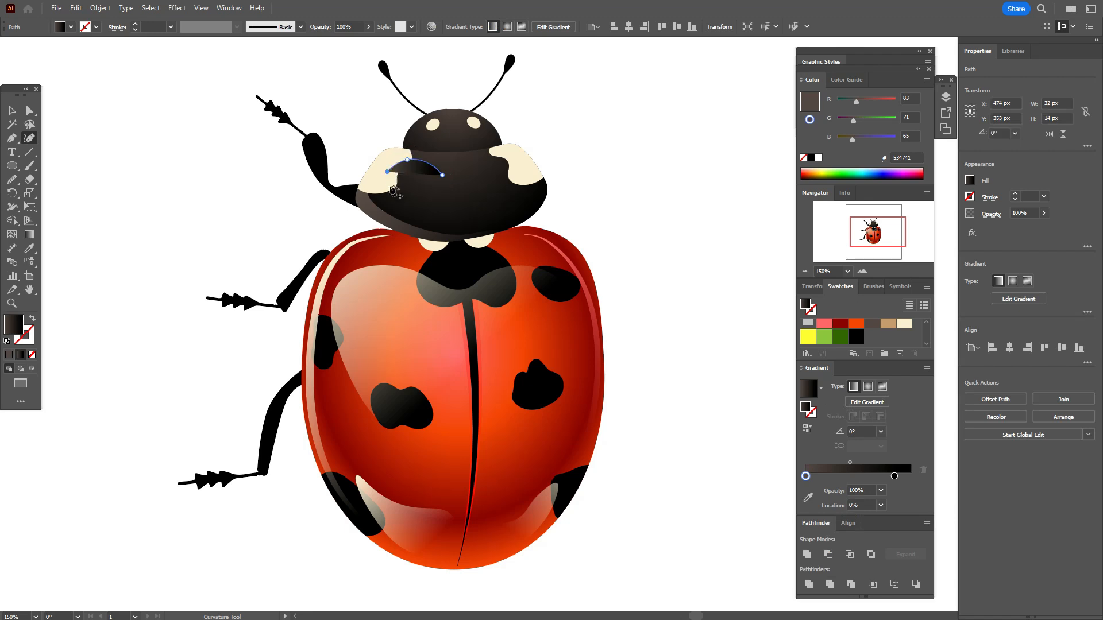
{"action": "left_click", "coordinate": [381, 198]}
{"action": "left_click", "coordinate": [440, 223]}
{"action": "left_click", "coordinate": [444, 229]}
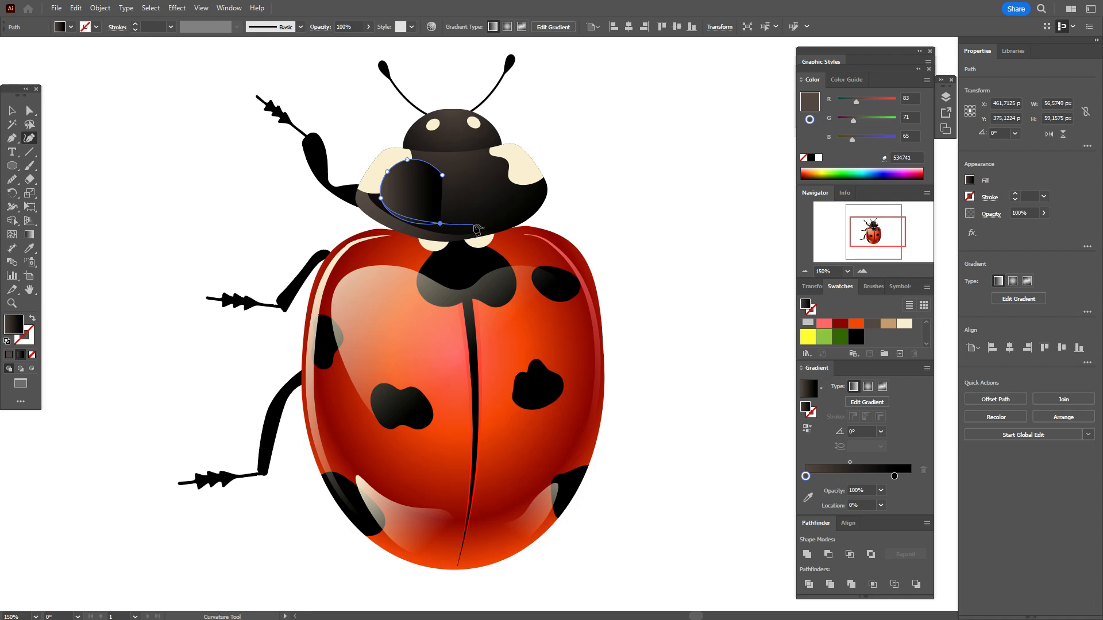
{"action": "left_click", "coordinate": [474, 225]}
{"action": "left_click", "coordinate": [532, 204]}
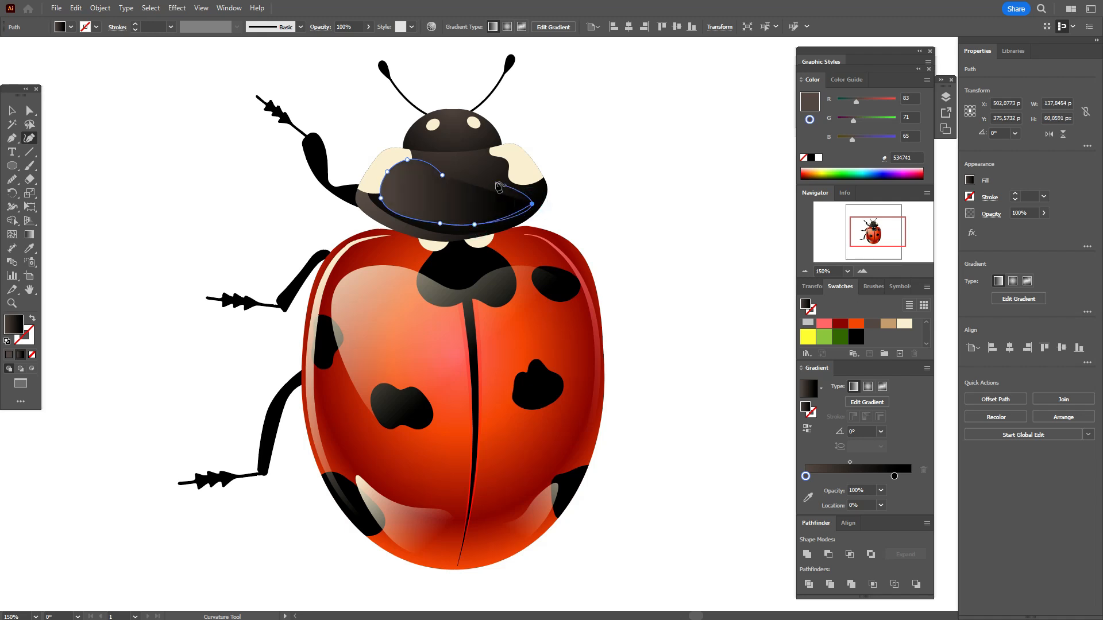
{"action": "left_click", "coordinate": [495, 178]}
{"action": "left_click", "coordinate": [469, 197]}
{"action": "left_click", "coordinate": [443, 175]}
Step: Apply the thorax crescent's appearance to the new thorax highlight with the Eyedropper and deselect it
{"action": "left_click", "coordinate": [29, 249]}
{"action": "left_click", "coordinate": [369, 203]}
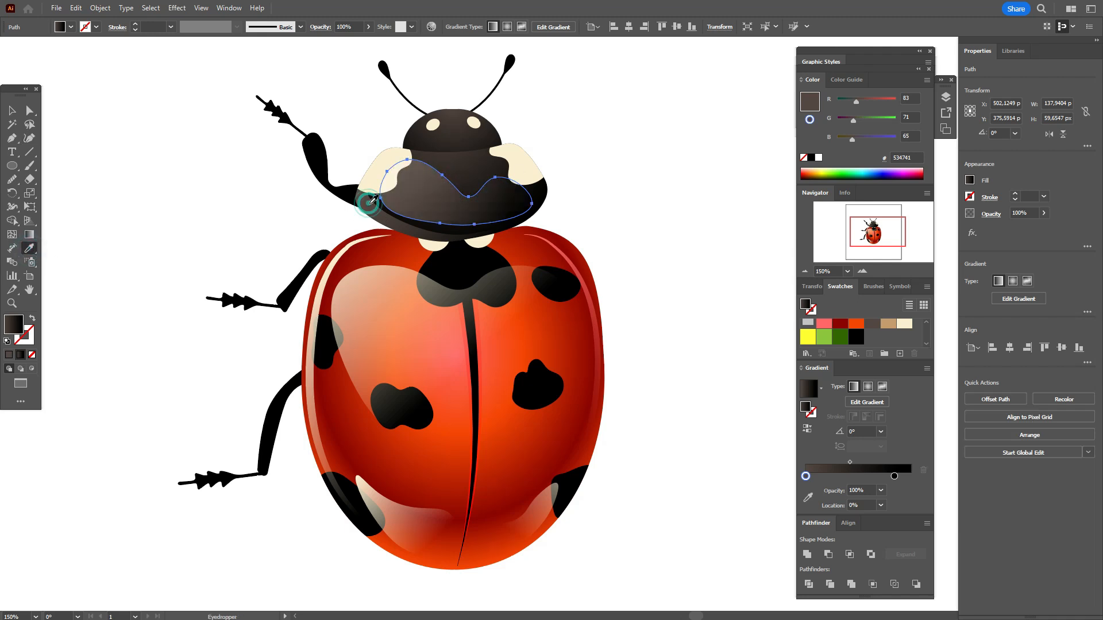
{"action": "left_click", "coordinate": [12, 110]}
{"action": "left_click", "coordinate": [711, 195]}
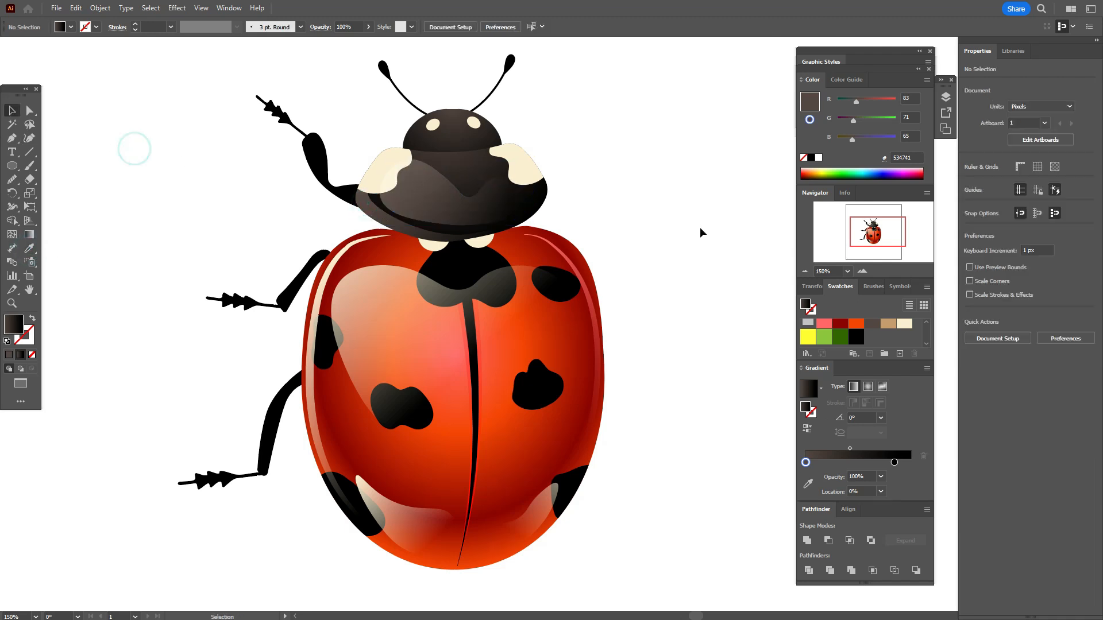
Step: Add a slightly smaller copy of the head shape inside the head and give it the thorax highlight's appearance
{"action": "scroll", "coordinate": [700, 228], "scroll_direction": "up", "scroll_amount": 2}
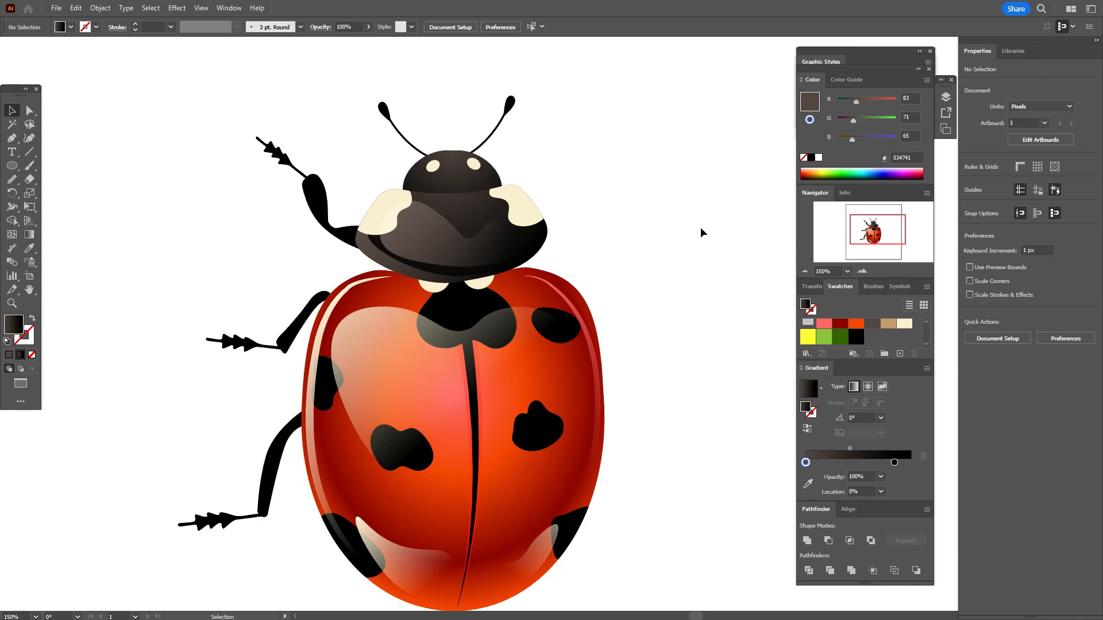
{"action": "left_click", "coordinate": [466, 182]}
{"action": "key", "text": "a"}
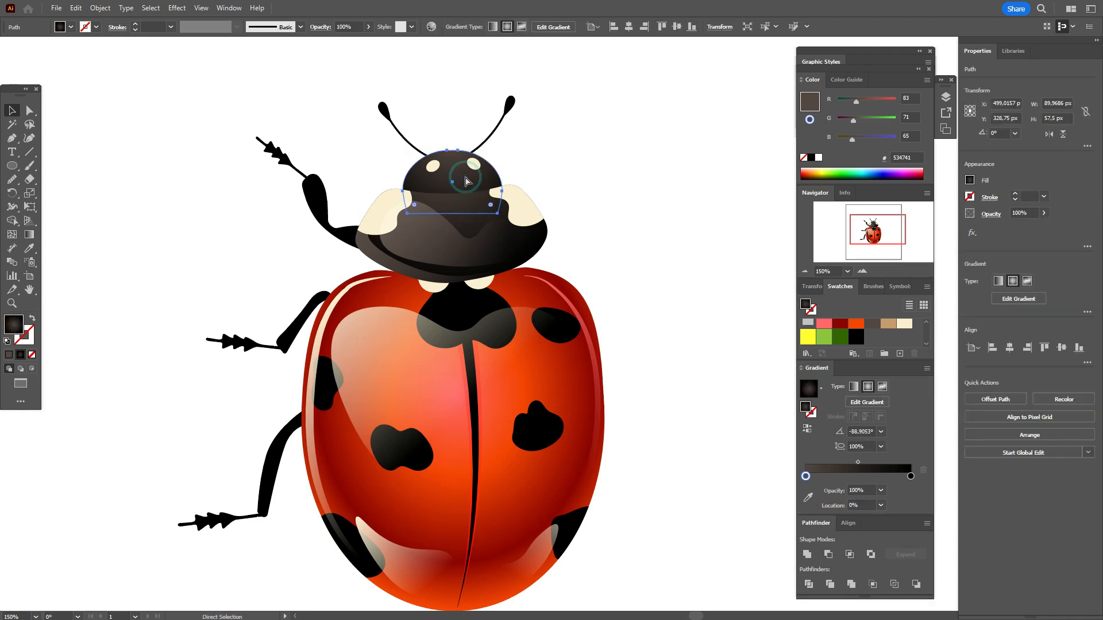
{"action": "key", "text": "v"}
{"action": "left_click_drag", "start_coordinate": [453, 150], "coordinate": [453, 157]}
{"action": "left_click", "coordinate": [30, 251]}
{"action": "left_click", "coordinate": [419, 240]}
{"action": "left_click", "coordinate": [11, 116]}
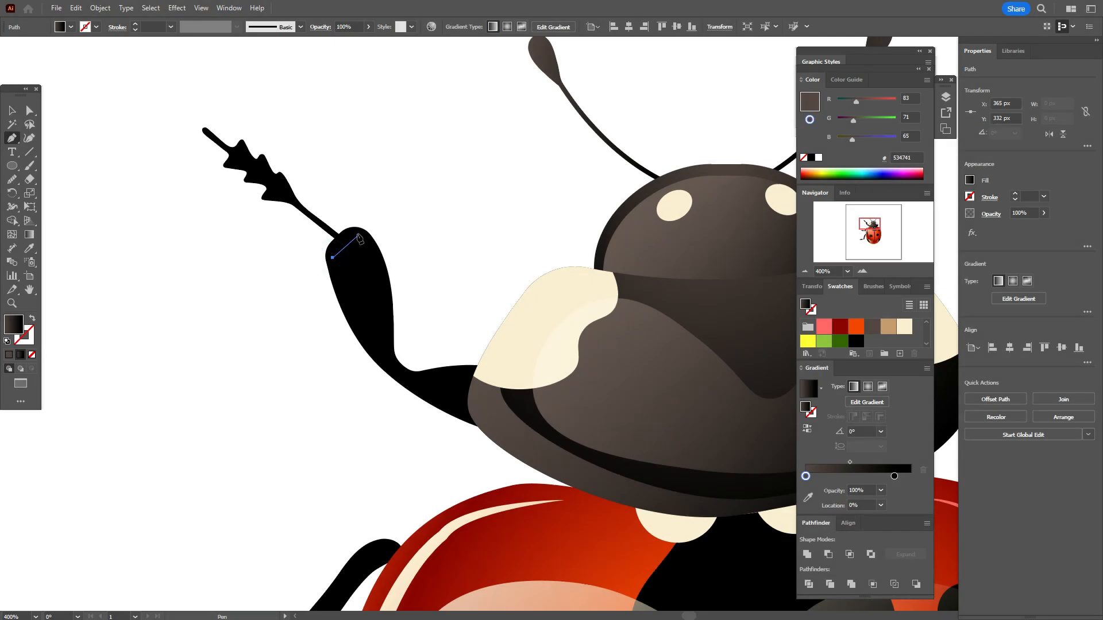
Step: Draw a closed highlight about 19 × 43 px with the Pen tool inside the thick upper segment of the front left leg
{"action": "left_click_drag", "start_coordinate": [356, 235], "coordinate": [364, 237]}
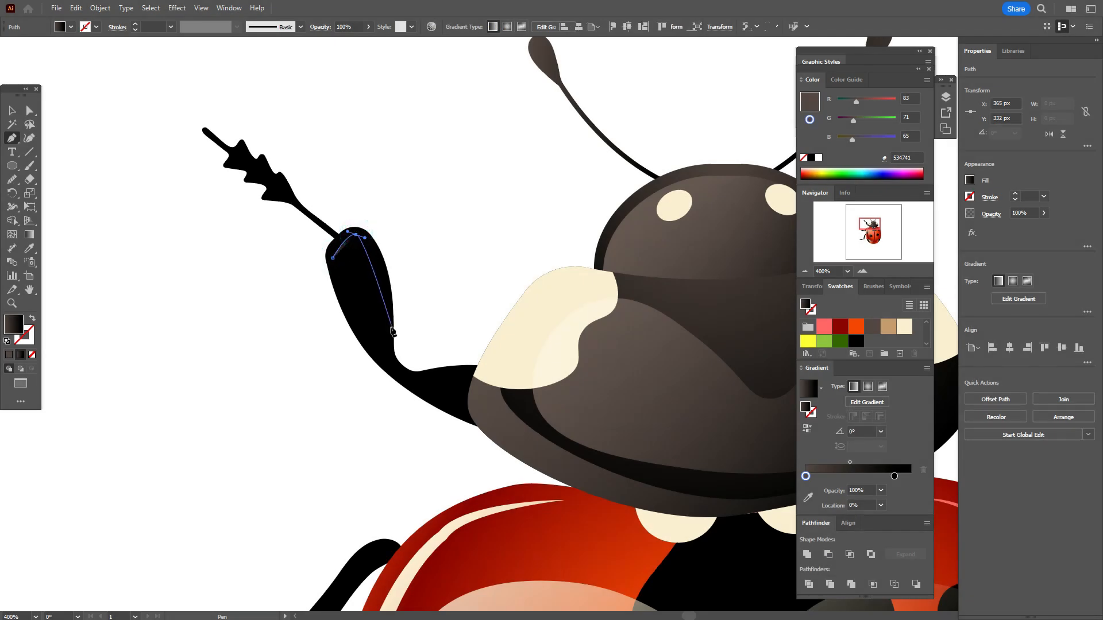
{"action": "left_click_drag", "start_coordinate": [388, 343], "coordinate": [385, 410]}
{"action": "left_click", "coordinate": [388, 343]}
{"action": "left_click", "coordinate": [379, 361]}
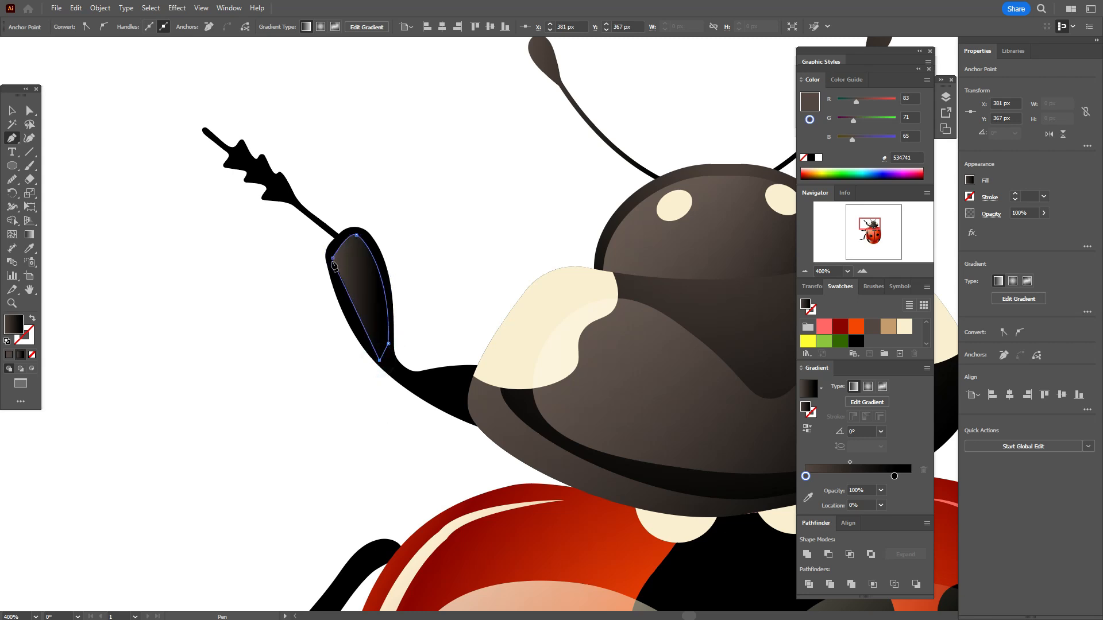
{"action": "left_click_drag", "start_coordinate": [333, 259], "coordinate": [322, 204]}
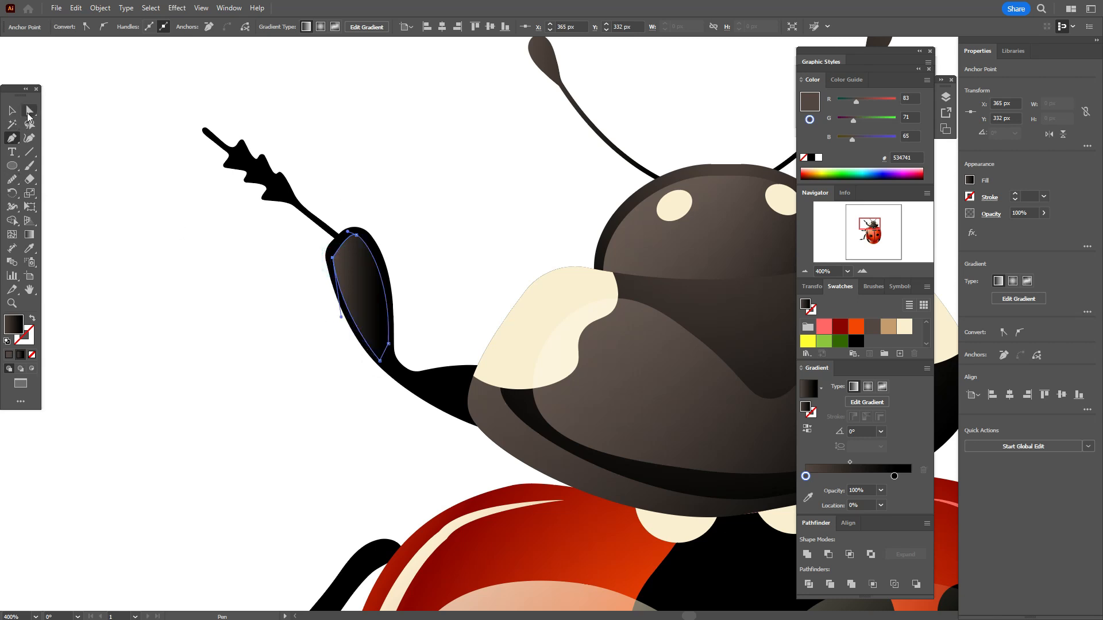
Step: Round the leg highlight's upper left corner to about 8.2 px and its bottom corner to about 3.6 px, and deselect it
{"action": "left_click", "coordinate": [28, 117]}
{"action": "left_click", "coordinate": [346, 260]}
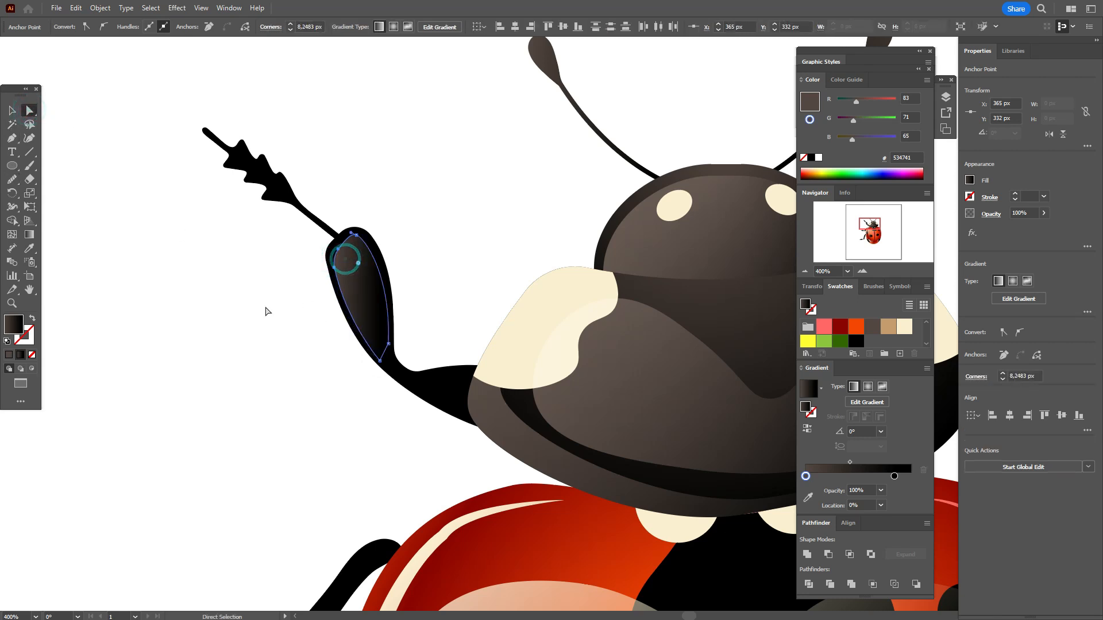
{"action": "left_click", "coordinate": [380, 360]}
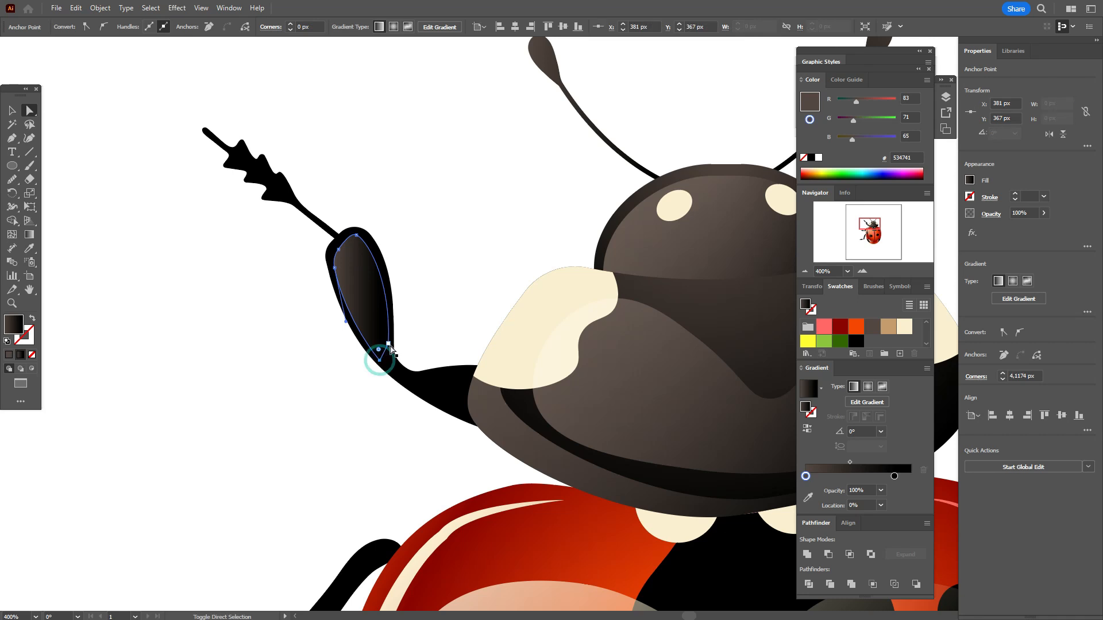
{"action": "left_click", "coordinate": [264, 321]}
Step: Set the light end of the front leg highlight's gradient to tan #c69c6d and deselect it
{"action": "scroll", "coordinate": [270, 304], "scroll_direction": "down", "scroll_amount": 3}
{"action": "left_click", "coordinate": [374, 194]}
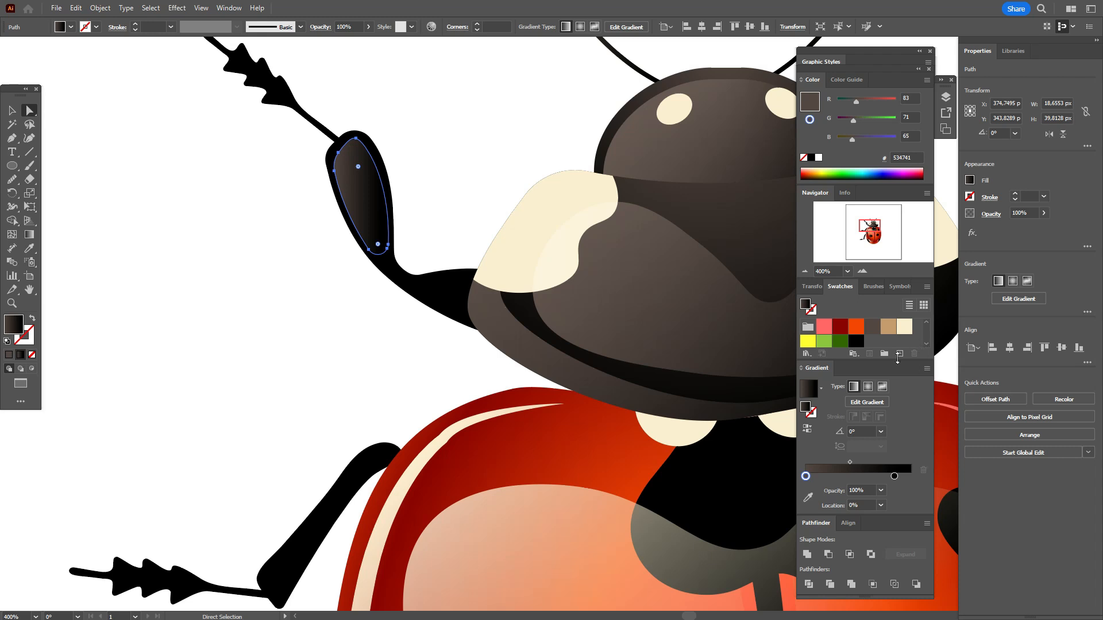
{"action": "left_click_drag", "start_coordinate": [836, 457], "coordinate": [806, 476]}
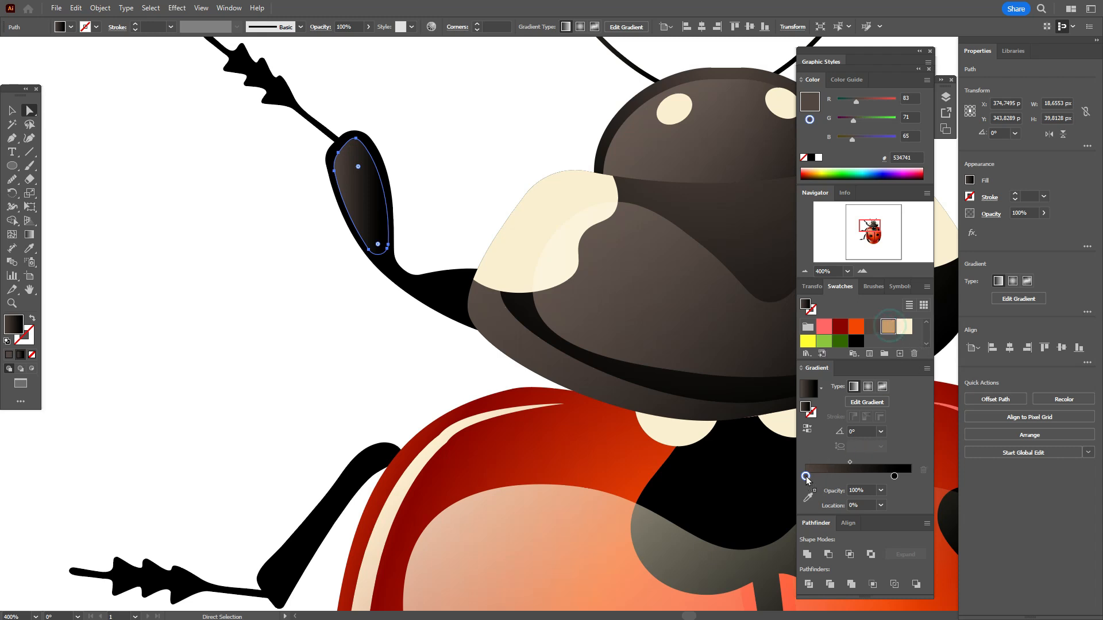
{"action": "left_click", "coordinate": [306, 360]}
{"action": "scroll", "coordinate": [307, 359], "scroll_direction": "down", "scroll_amount": 4}
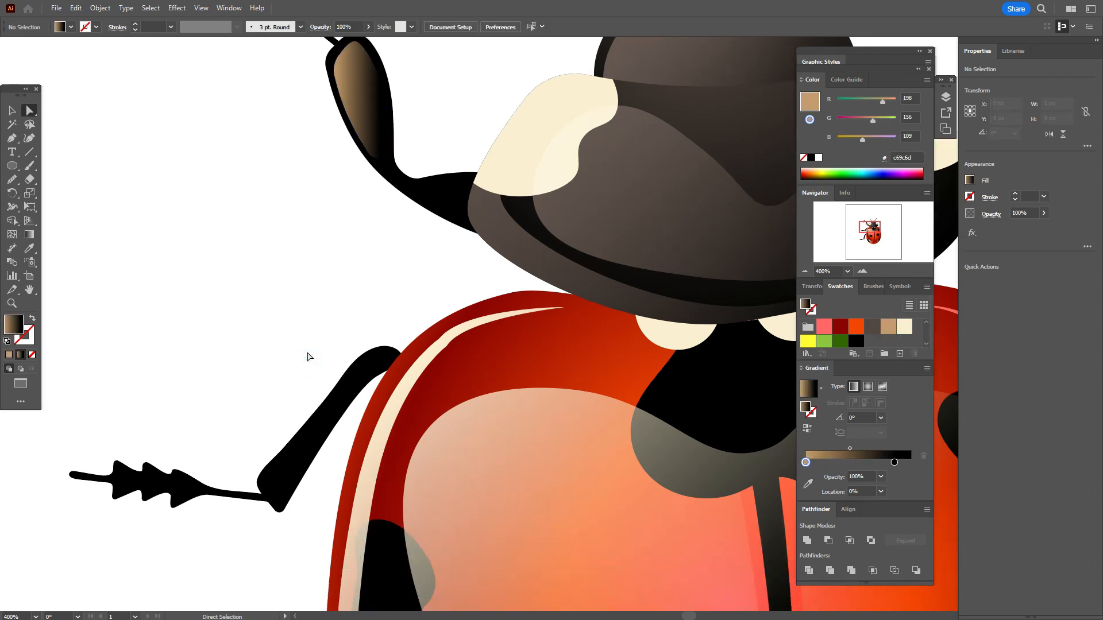
Step: Draw a closed highlight about 43 × 51 px with the Pen tool inside the middle left leg's upper segment, filled with the #534741-to-black gradient
{"action": "scroll", "coordinate": [307, 357], "scroll_direction": "up", "scroll_amount": 1}
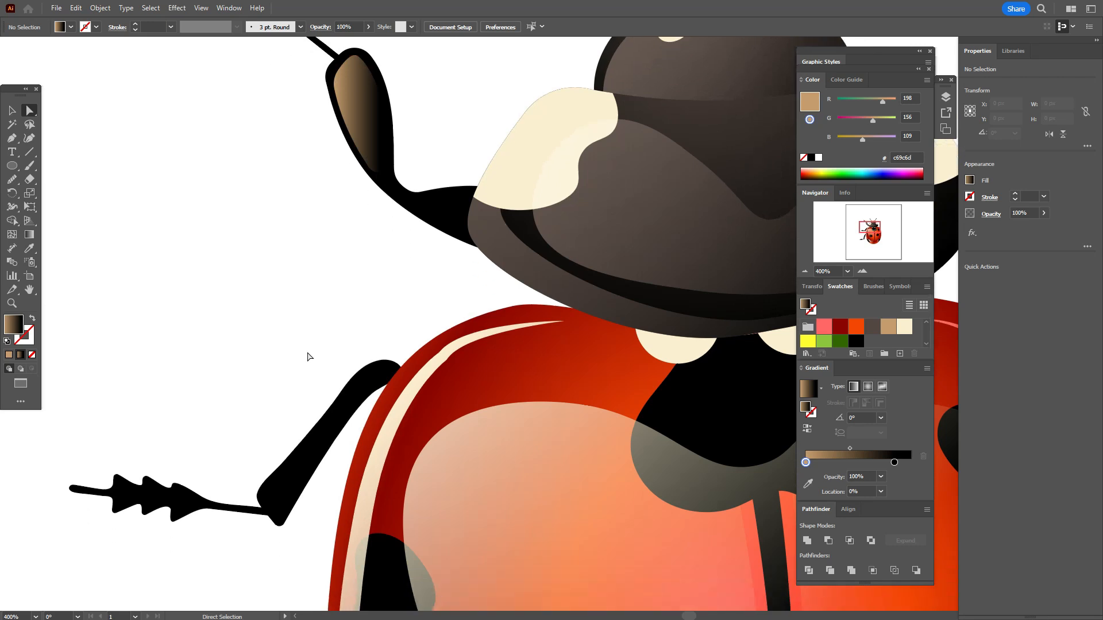
{"action": "scroll", "coordinate": [308, 355], "scroll_direction": "up", "scroll_amount": 1}
{"action": "right_click", "coordinate": [586, 234]}
{"action": "left_click", "coordinate": [328, 199]}
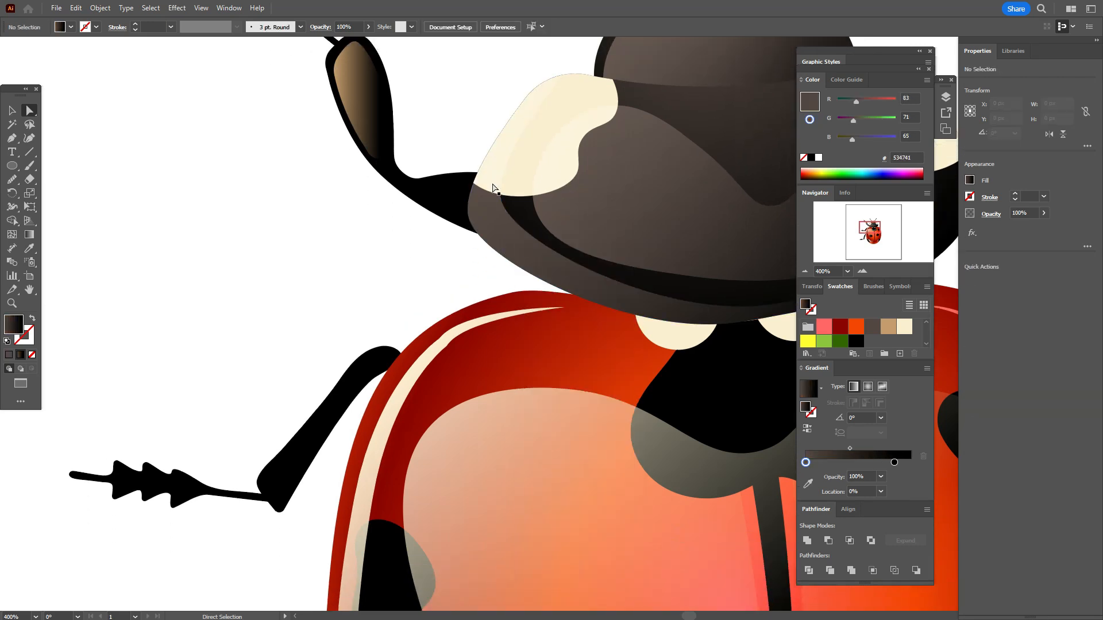
{"action": "scroll", "coordinate": [362, 256], "scroll_direction": "down", "scroll_amount": 4}
{"action": "scroll", "coordinate": [362, 256], "scroll_direction": "down", "scroll_amount": 2}
{"action": "key", "text": "p"}
{"action": "left_click", "coordinate": [388, 232]}
{"action": "left_click_drag", "start_coordinate": [362, 241], "coordinate": [345, 258]}
{"action": "left_click", "coordinate": [261, 352]}
{"action": "left_click", "coordinate": [280, 385]}
{"action": "left_click", "coordinate": [388, 231]}
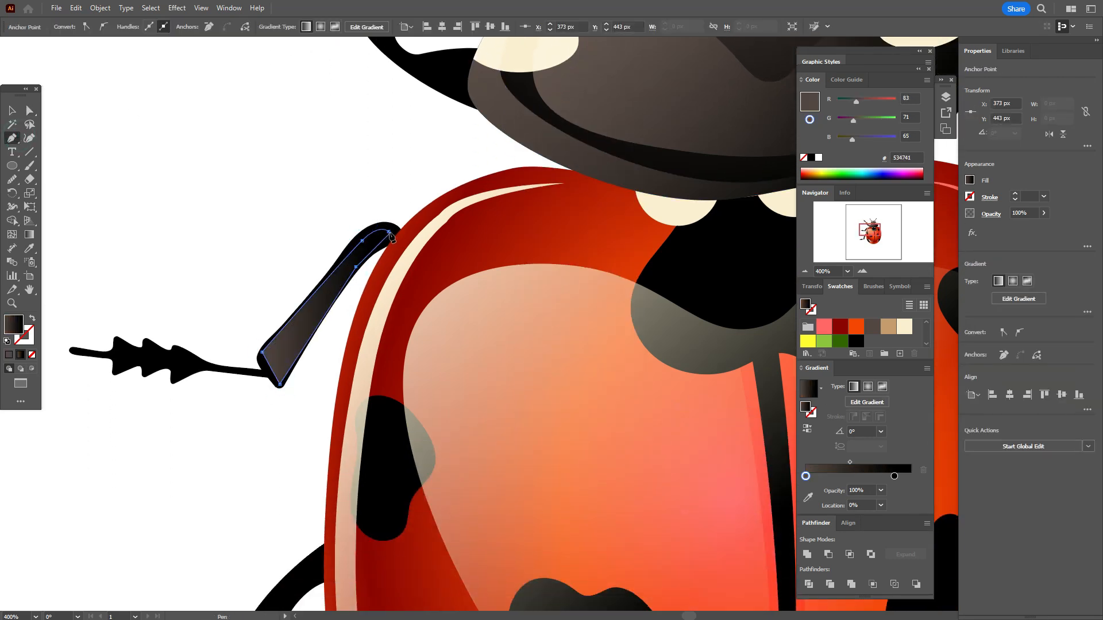
Step: Round the two lower corners of the middle left leg's highlight and deselect it
{"action": "left_click", "coordinate": [261, 351], "text": "ctrl"}
{"action": "left_click", "coordinate": [280, 384], "text": "shift"}
{"action": "left_click_drag", "start_coordinate": [274, 353], "coordinate": [276, 389]}
{"action": "key", "text": "v"}
{"action": "left_click", "coordinate": [188, 163]}
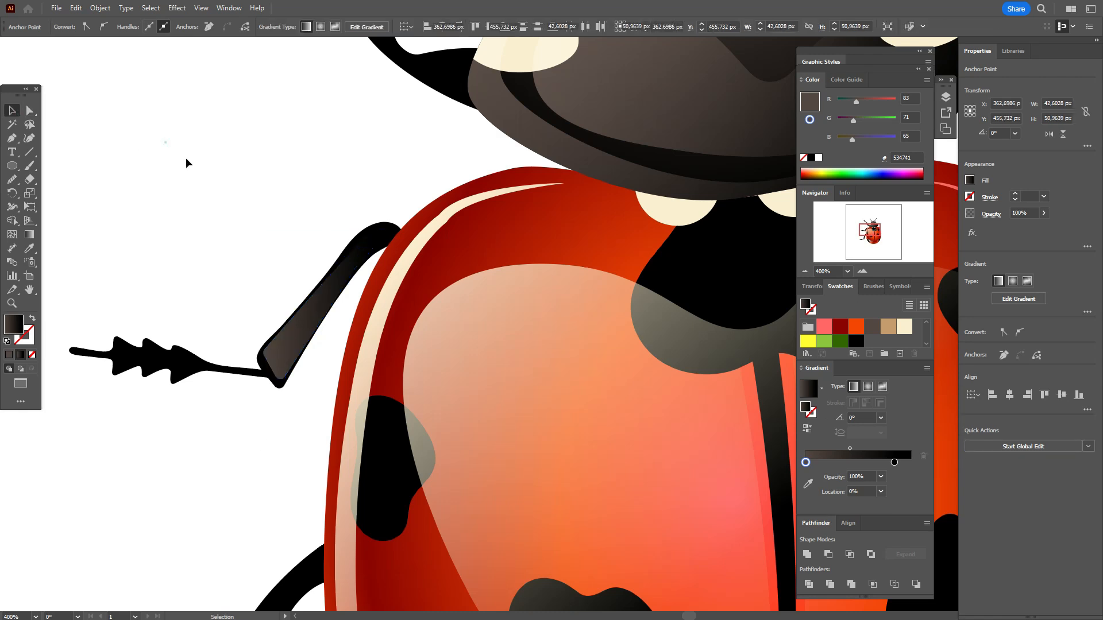
Step: Draw a closed, curved highlight with the Pen tool inside the rear left leg's upper segment, filled with the dark gradient and no stroke
{"action": "scroll", "coordinate": [143, 202], "scroll_direction": "down", "scroll_amount": 5}
{"action": "key", "text": "p"}
{"action": "left_click", "coordinate": [318, 282]}
{"action": "left_click_drag", "start_coordinate": [254, 353], "coordinate": [242, 388]}
{"action": "left_click_drag", "start_coordinate": [213, 525], "coordinate": [222, 554]}
{"action": "key", "text": "ctrl+z"}
{"action": "key", "text": "ctrl+z"}
{"action": "mouse_move", "coordinate": [247, 369]}
{"action": "left_mouse_down"}
{"action": "mouse_move", "coordinate": [234, 431]}
{"action": "mouse_move", "coordinate": [227, 424]}
{"action": "left_mouse_up"}
{"action": "key", "text": "ctrl+z"}
{"action": "left_click", "coordinate": [212, 531]}
{"action": "left_click", "coordinate": [228, 541]}
{"action": "key", "text": "shift+x"}
{"action": "left_click_drag", "start_coordinate": [281, 339], "coordinate": [299, 303]}
{"action": "left_click", "coordinate": [317, 282]}
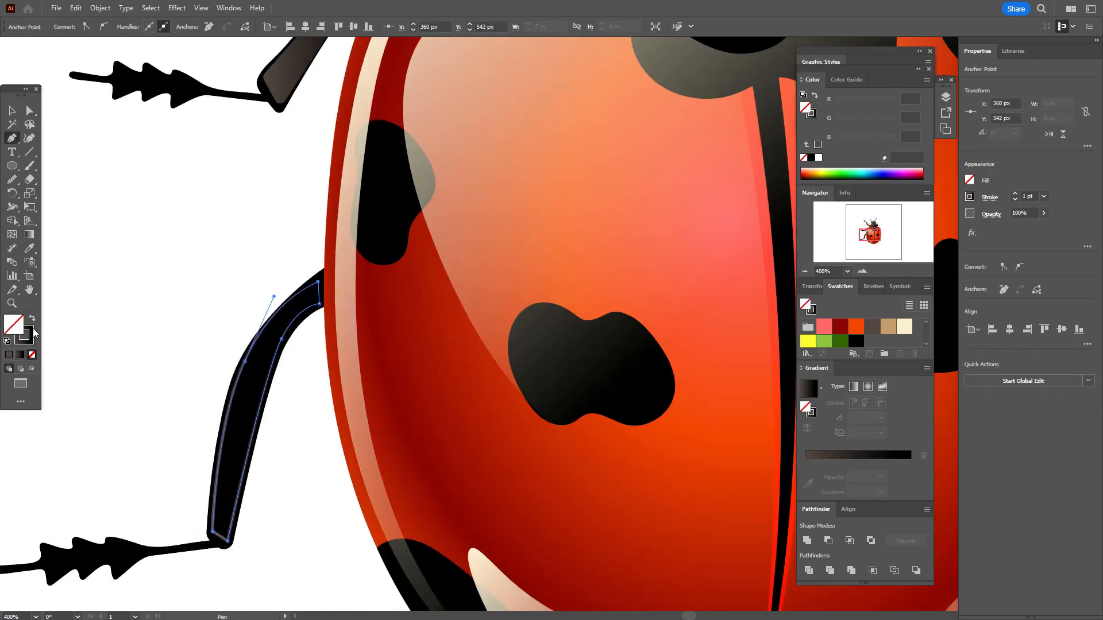
{"action": "key", "text": "shift+x"}
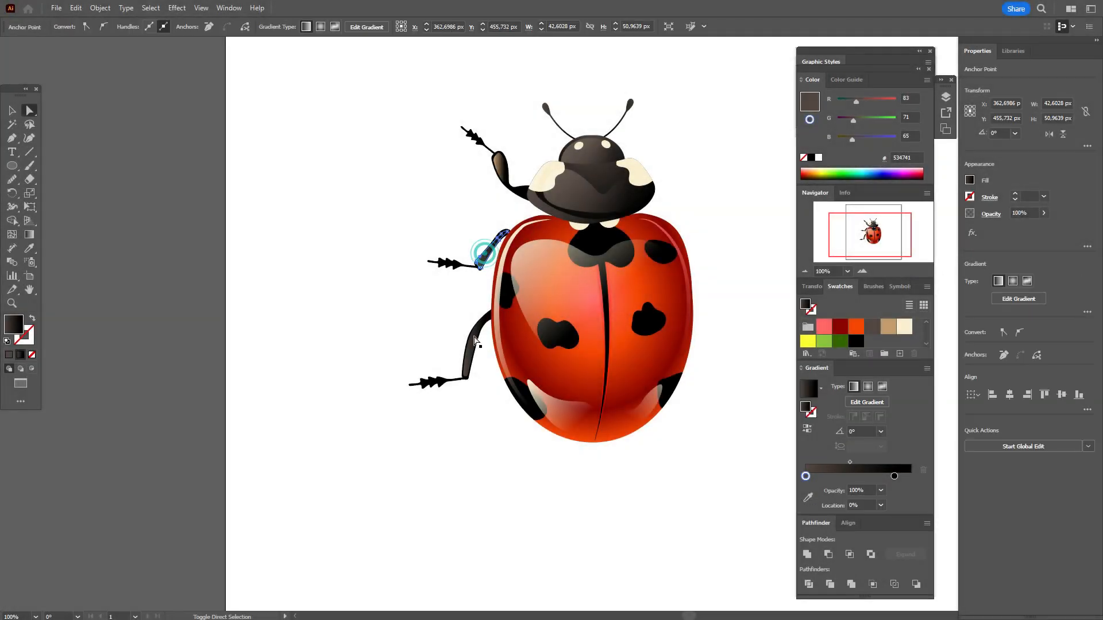
Step: Copy the front leg highlight's tan-to-black gradient onto the middle and rear left leg highlights and deselect them
{"action": "left_click", "coordinate": [475, 339], "text": "shift"}
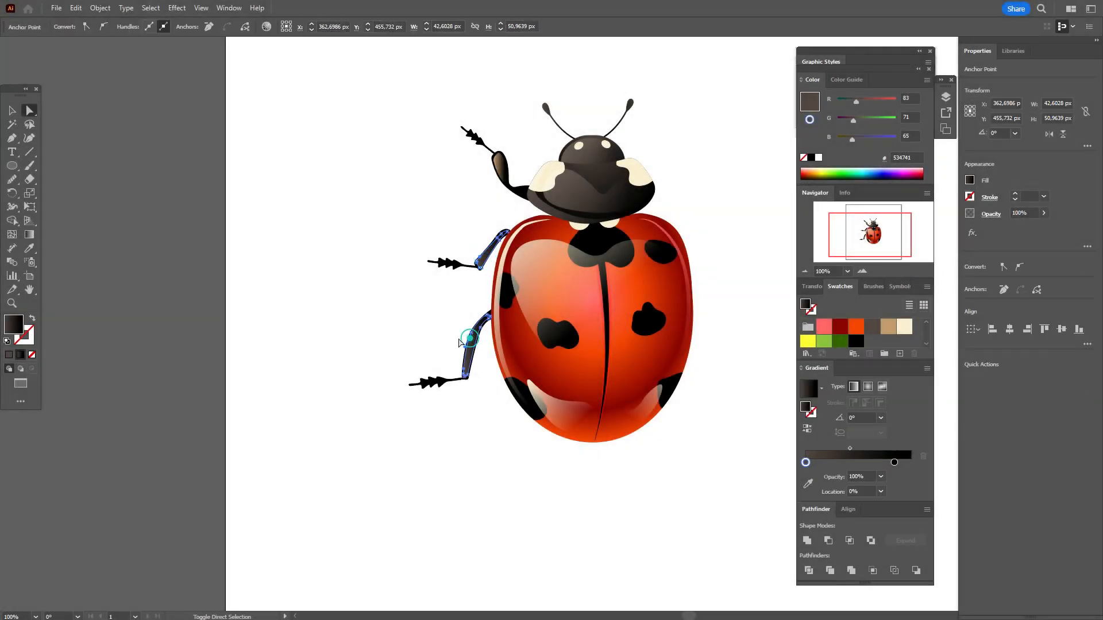
{"action": "left_click", "coordinate": [27, 248]}
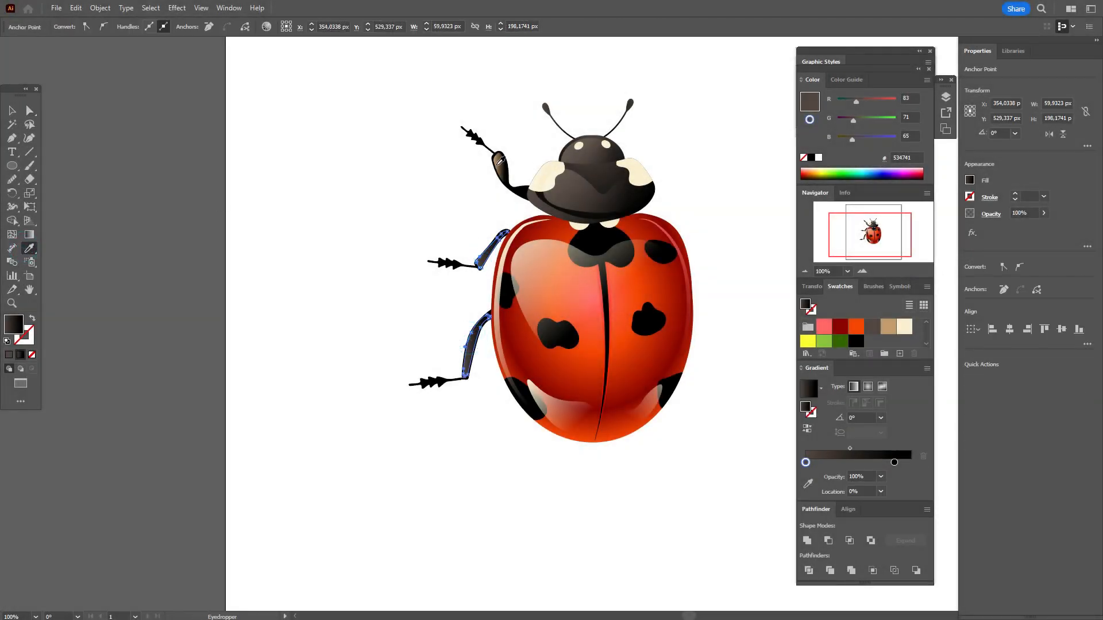
{"action": "left_click", "coordinate": [499, 161]}
{"action": "left_click", "coordinate": [11, 111]}
{"action": "left_click", "coordinate": [288, 155]}
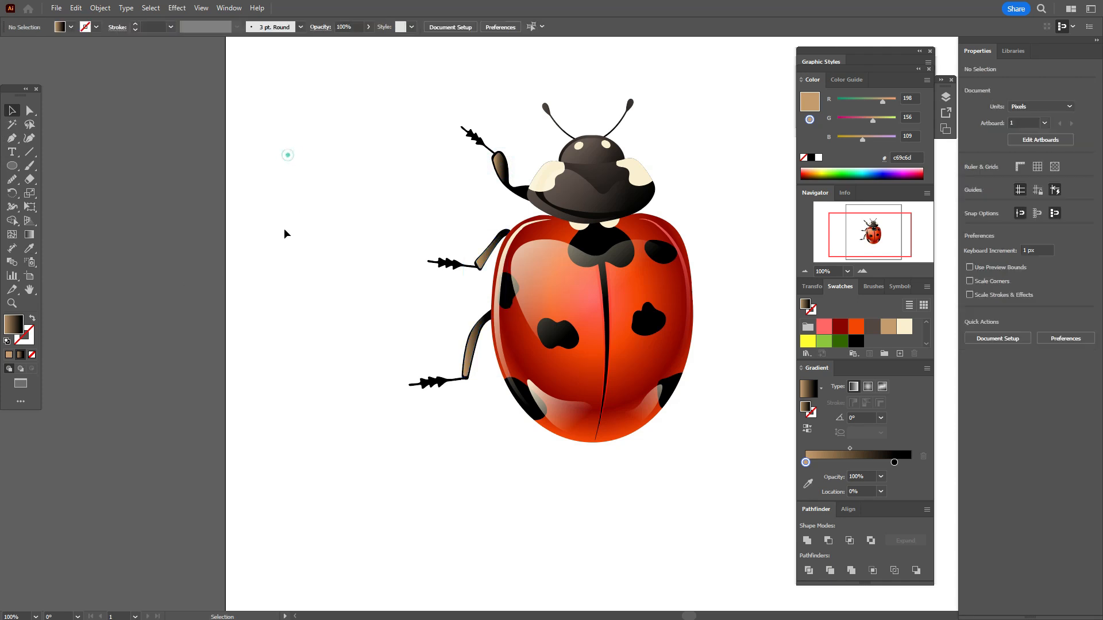
Step: Set the light end of all three left leg highlights' gradients to cream #fbf0d2 and their opacity to 40%
{"action": "left_click", "coordinate": [502, 168]}
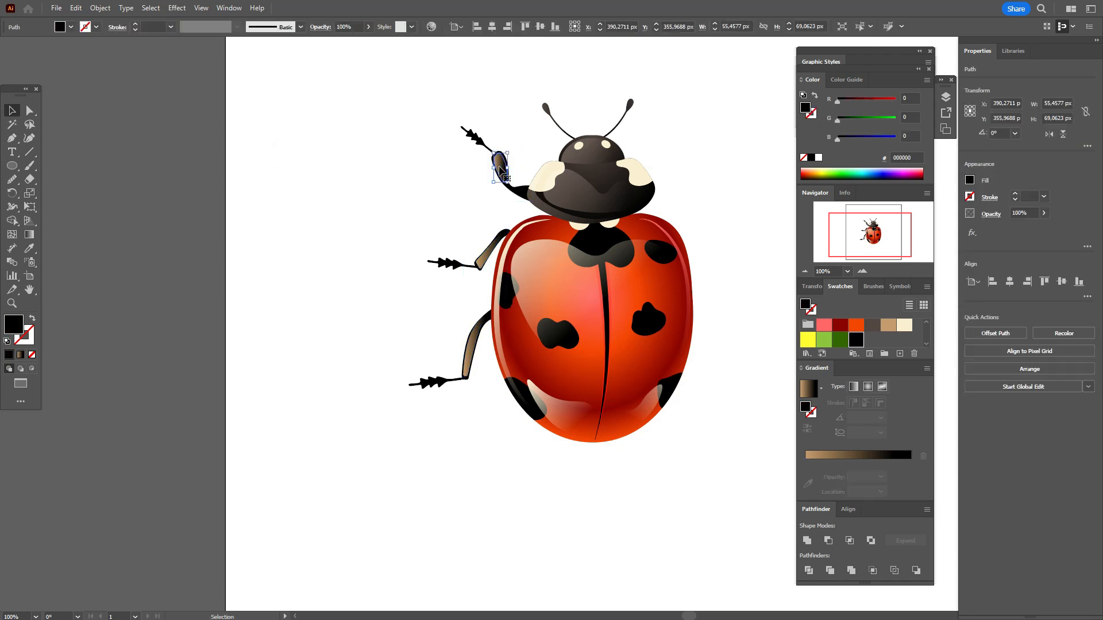
{"action": "left_click", "coordinate": [488, 259], "text": "shift"}
{"action": "left_click", "coordinate": [474, 339], "text": "shift"}
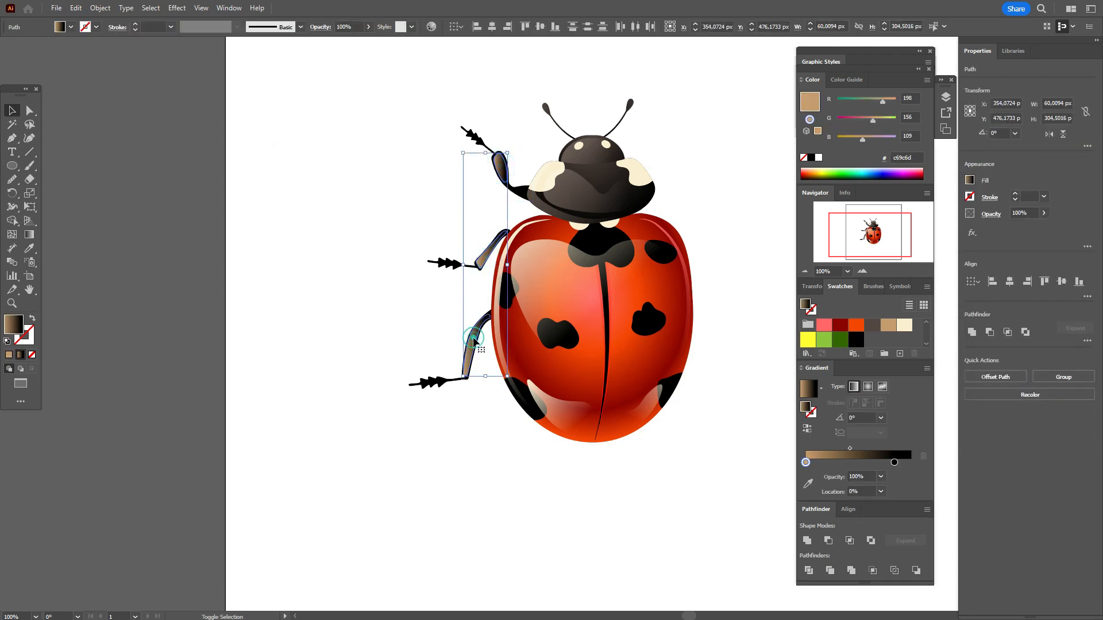
{"action": "left_click_drag", "start_coordinate": [906, 332], "coordinate": [805, 463]}
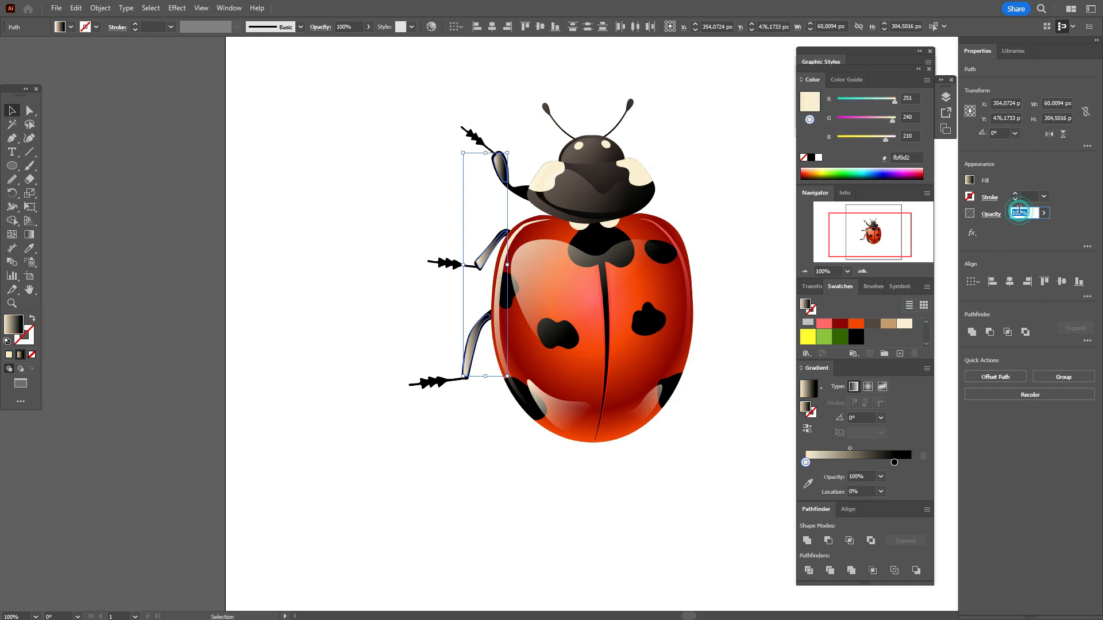
{"action": "type", "text": "40"}
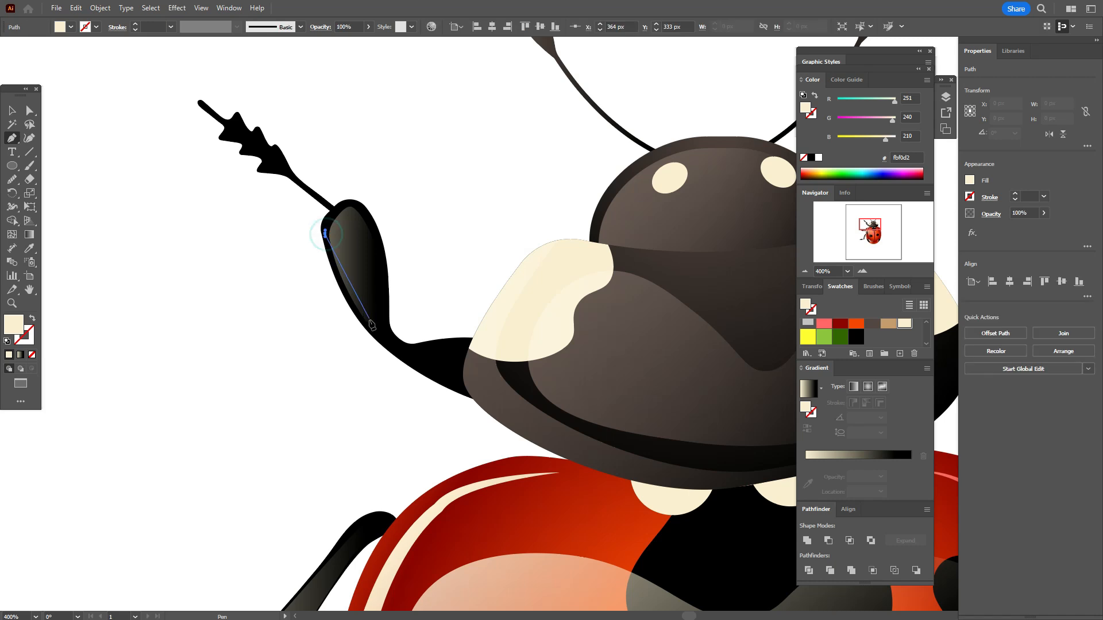
Step: Draw thin cream highlights on the front left leg: one about 15 × 31 px on the thick segment's outer edge, one on the upper edge beside the thorax
{"action": "left_click_drag", "start_coordinate": [369, 322], "coordinate": [404, 353]}
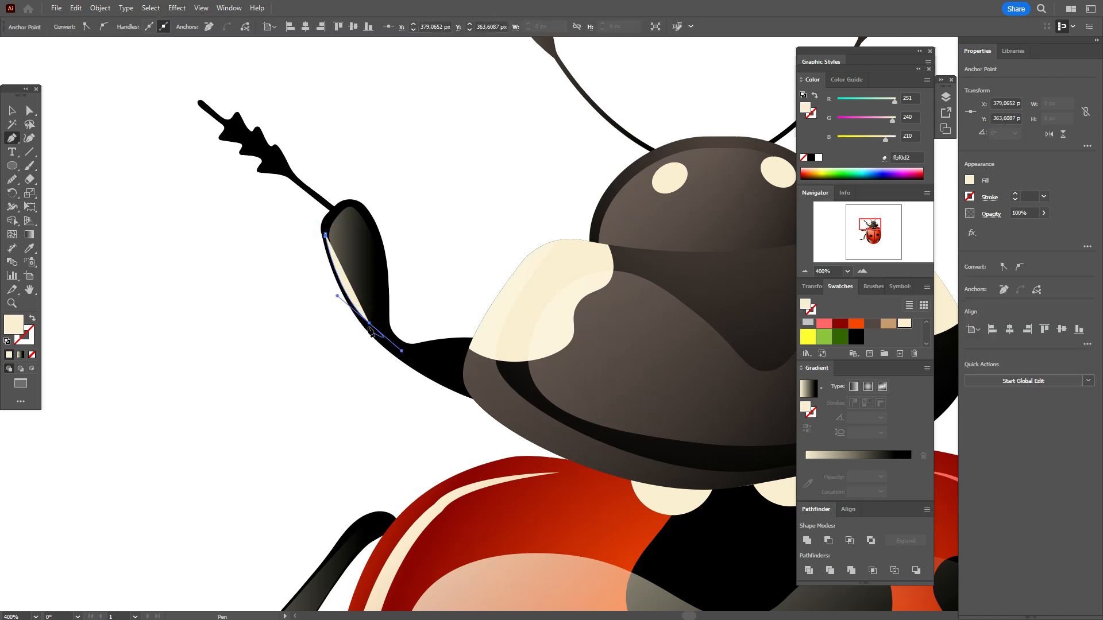
{"action": "left_click_drag", "start_coordinate": [325, 233], "coordinate": [315, 195]}
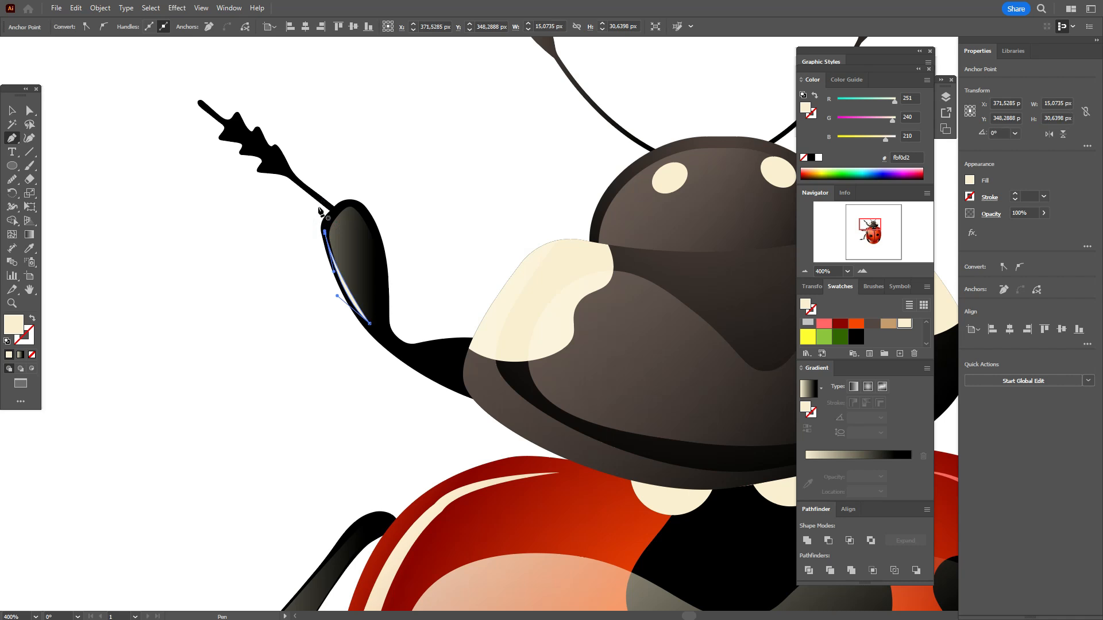
{"action": "left_click", "coordinate": [421, 348]}
{"action": "left_click_drag", "start_coordinate": [470, 342], "coordinate": [488, 344]}
{"action": "left_click_drag", "start_coordinate": [422, 348], "coordinate": [415, 351]}
Step: Draw a thin, curved cream highlight with the Pen tool along the thorax's lower left edge
{"action": "left_click_drag", "start_coordinate": [386, 287], "coordinate": [105, 302]}
{"action": "left_click", "coordinate": [209, 342]}
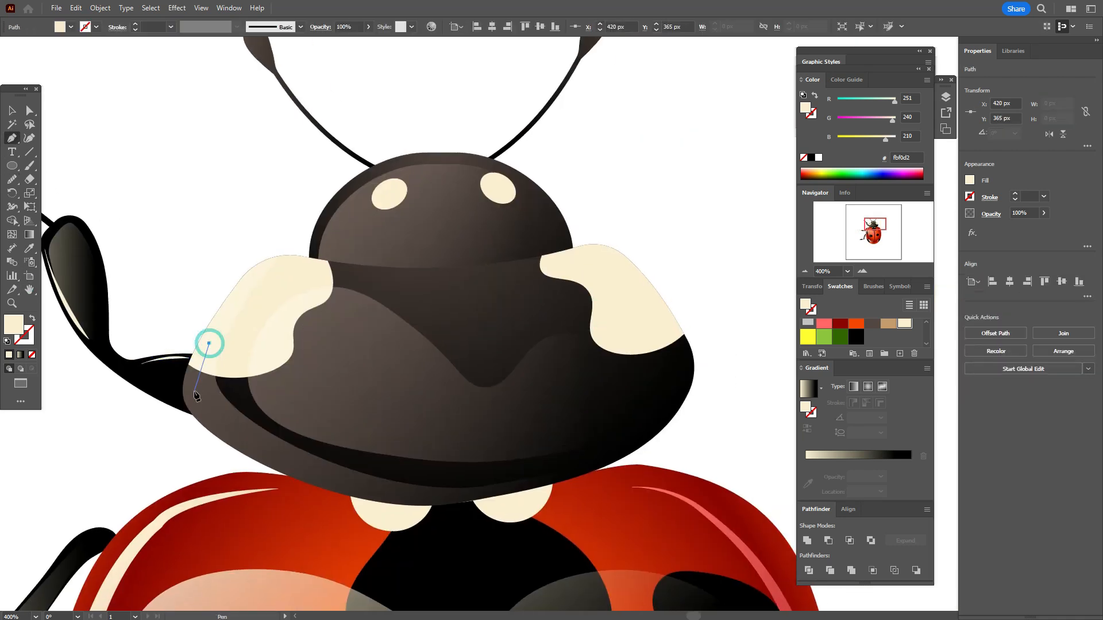
{"action": "left_click_drag", "start_coordinate": [190, 392], "coordinate": [194, 436]}
{"action": "left_click_drag", "start_coordinate": [394, 499], "coordinate": [505, 506]}
{"action": "left_click_drag", "start_coordinate": [505, 507], "coordinate": [445, 500]}
{"action": "left_click", "coordinate": [334, 493]}
Step: Draw a matching thin cream highlight along the thorax's lower right edge
{"action": "mouse_move", "coordinate": [138, 382]}
{"action": "left_mouse_down"}
{"action": "mouse_move", "coordinate": [130, 314]}
{"action": "mouse_move", "coordinate": [161, 317]}
{"action": "left_mouse_up"}
{"action": "left_click", "coordinate": [607, 316]}
{"action": "left_click_drag", "start_coordinate": [587, 424], "coordinate": [520, 475]}
{"action": "left_click", "coordinate": [607, 316]}
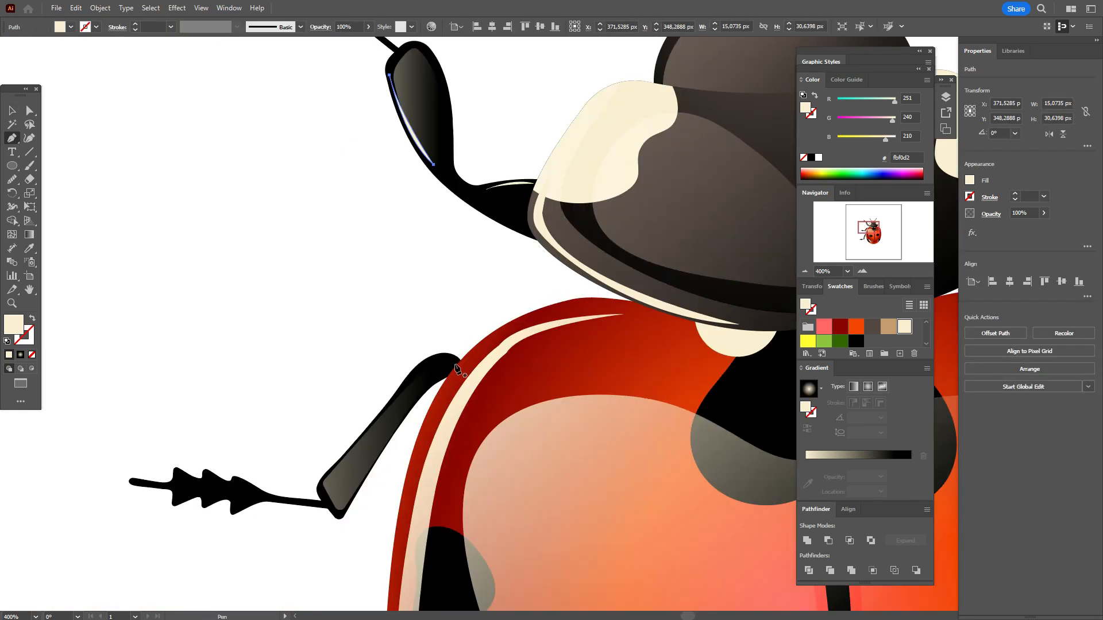
Step: Draw a thin cream highlight along the upper outer edge of the middle left leg
{"action": "left_click", "coordinate": [453, 361]}
{"action": "left_click_drag", "start_coordinate": [435, 359], "coordinate": [411, 373]}
{"action": "left_click_drag", "start_coordinate": [372, 432], "coordinate": [360, 451]}
{"action": "left_click", "coordinate": [372, 432]}
{"action": "left_click_drag", "start_coordinate": [454, 362], "coordinate": [466, 369]}
Step: Draw a thin cream highlight along the upper outer edge of the rear left leg
{"action": "scroll", "coordinate": [370, 426], "scroll_direction": "down", "scroll_amount": 5}
{"action": "left_click", "coordinate": [380, 341]}
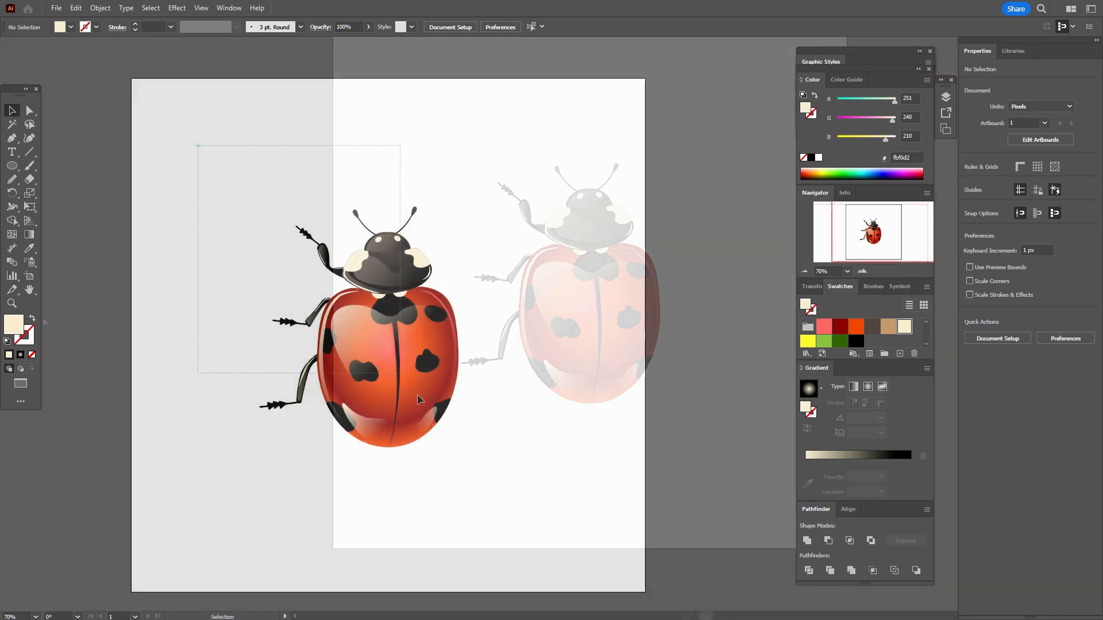
{"action": "left_click_drag", "start_coordinate": [418, 399], "coordinate": [488, 523]}
{"action": "left_click", "coordinate": [489, 523]}
Step: Select all parts of the three left legs without the wing shapes, group them and send the group to the back
{"action": "left_click_drag", "start_coordinate": [159, 152], "coordinate": [337, 511]}
{"action": "left_click", "coordinate": [321, 413], "text": "shift"}
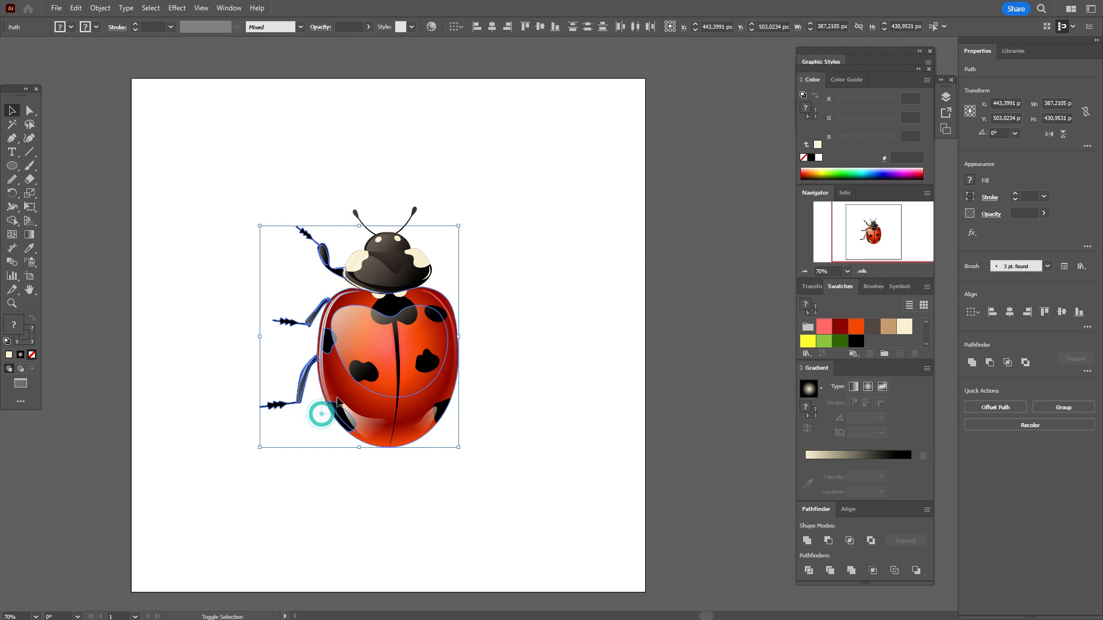
{"action": "left_click", "coordinate": [369, 394], "text": "shift"}
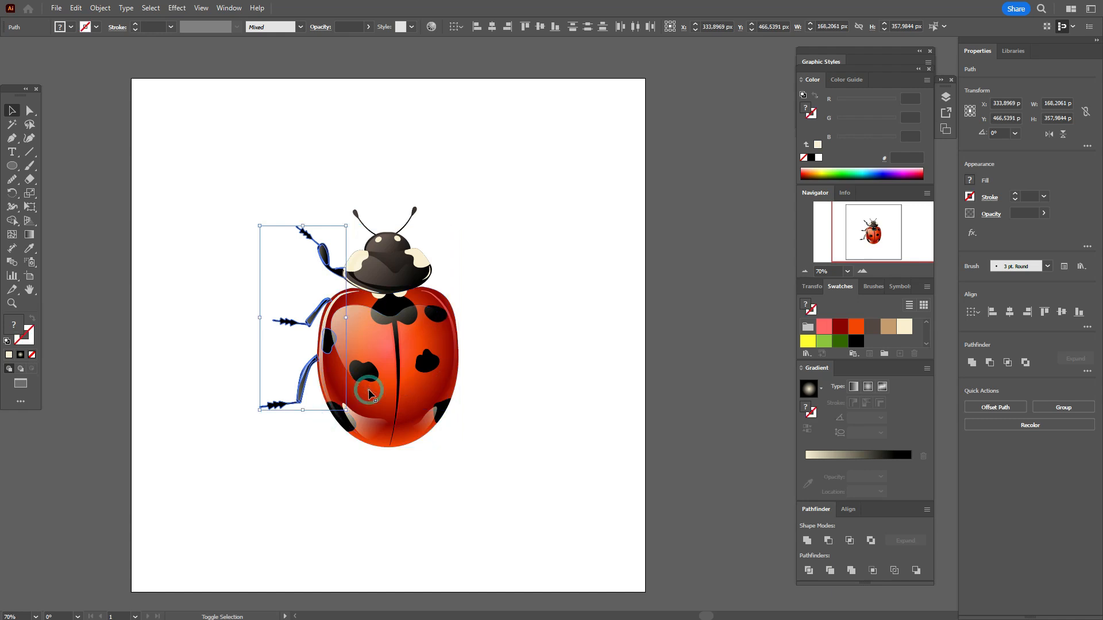
{"action": "left_click", "coordinate": [329, 354], "text": "shift"}
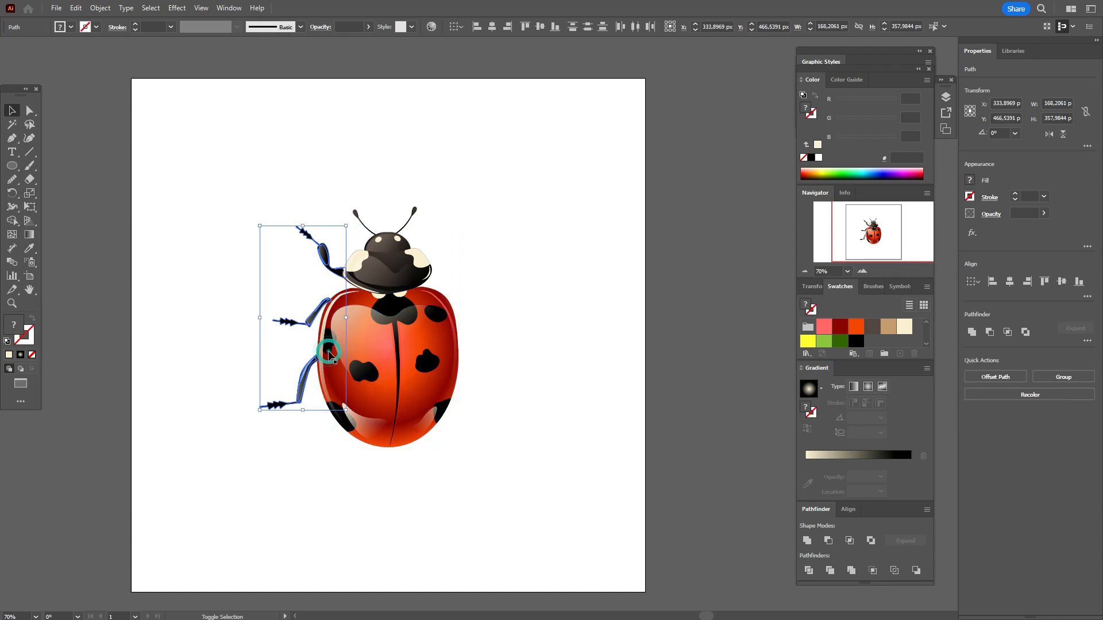
{"action": "left_click_drag", "start_coordinate": [311, 314], "coordinate": [263, 315]}
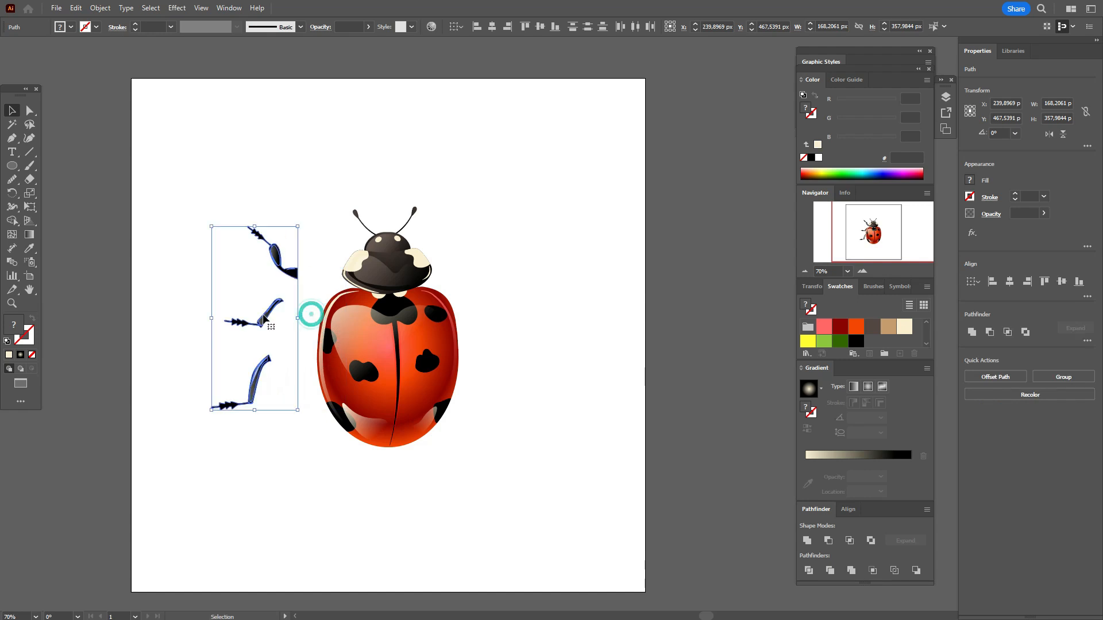
{"action": "key", "text": "ctrl+z"}
{"action": "key", "text": "ctrl+g"}
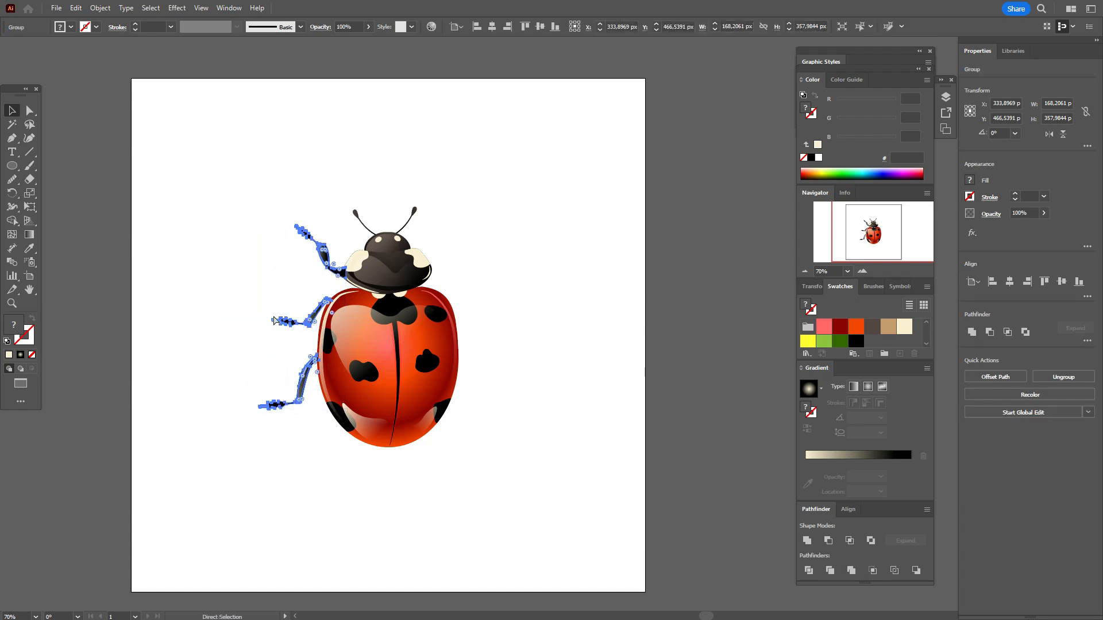
{"action": "right_click", "coordinate": [374, 325]}
{"action": "mouse_move", "coordinate": [460, 272]}
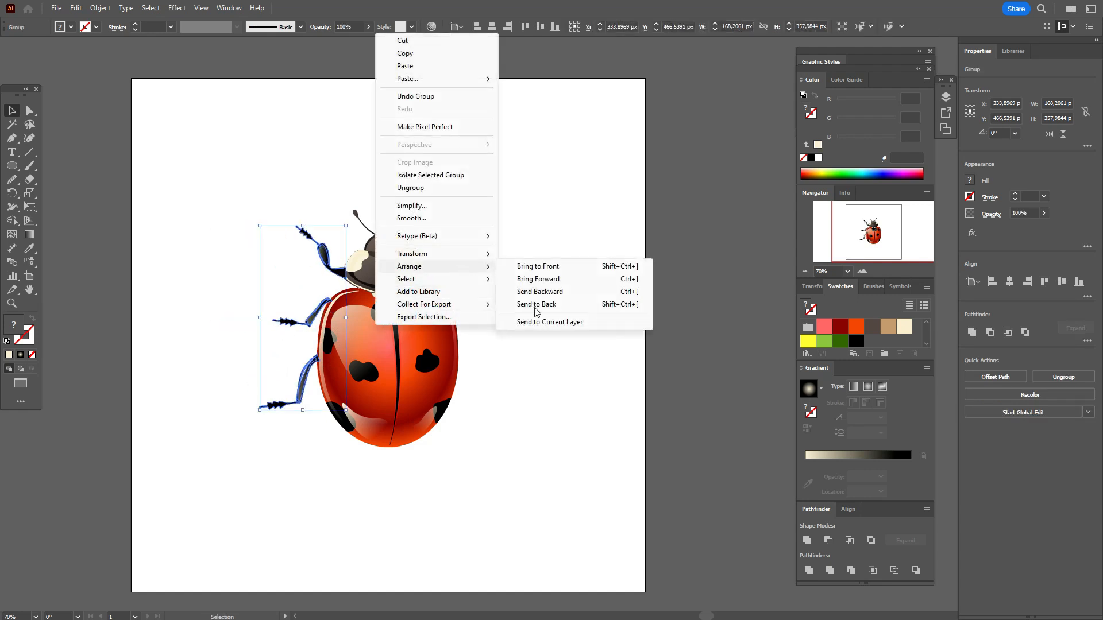
{"action": "left_click", "coordinate": [539, 305]}
Step: Create a copy of the left legs group reflected across the vertical axis
{"action": "right_click", "coordinate": [542, 303]}
{"action": "mouse_move", "coordinate": [603, 233]}
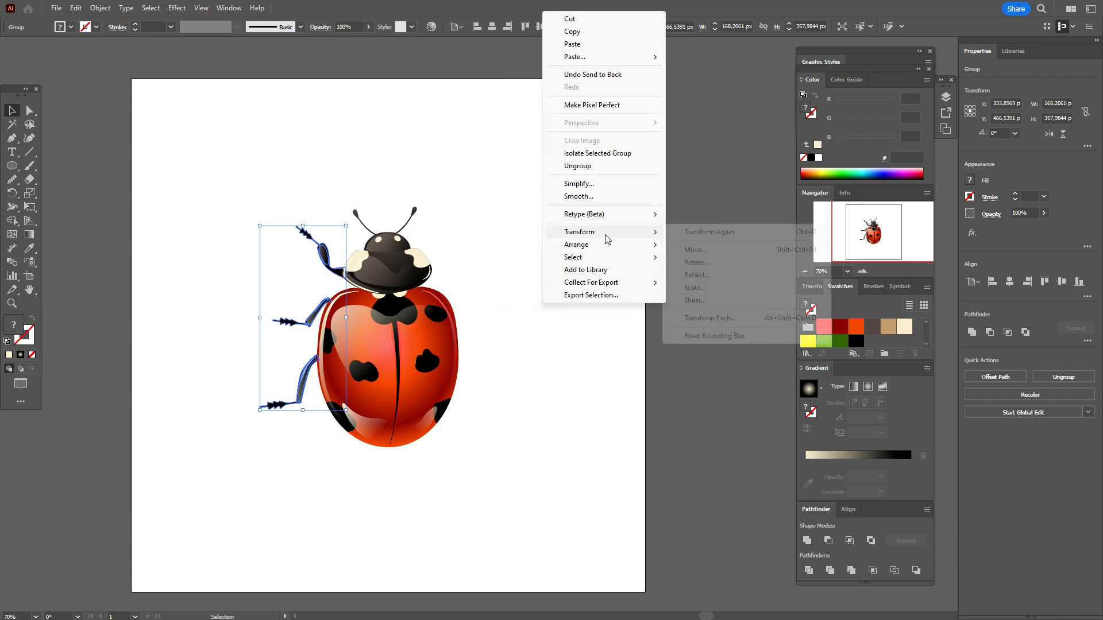
{"action": "left_click", "coordinate": [692, 274]}
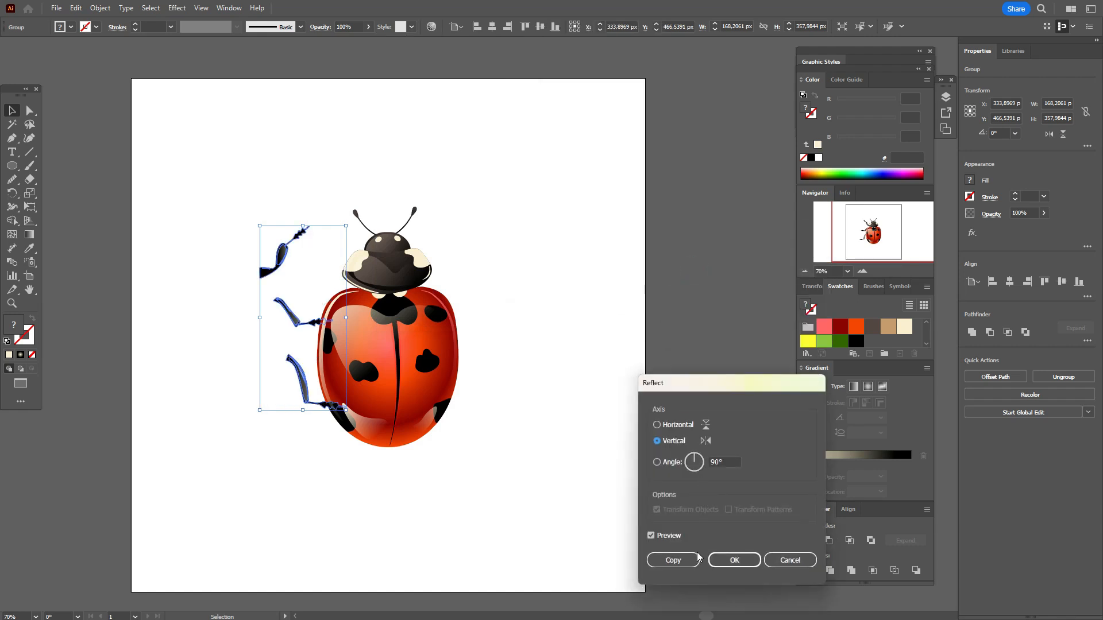
{"action": "left_click", "coordinate": [672, 560]}
Step: Move the reflected legs to the ladybug's right side so they meet the body, and deselect them
{"action": "left_click", "coordinate": [283, 253]}
{"action": "left_click_drag", "start_coordinate": [456, 269], "coordinate": [455, 256]}
{"action": "right_click", "coordinate": [455, 256]}
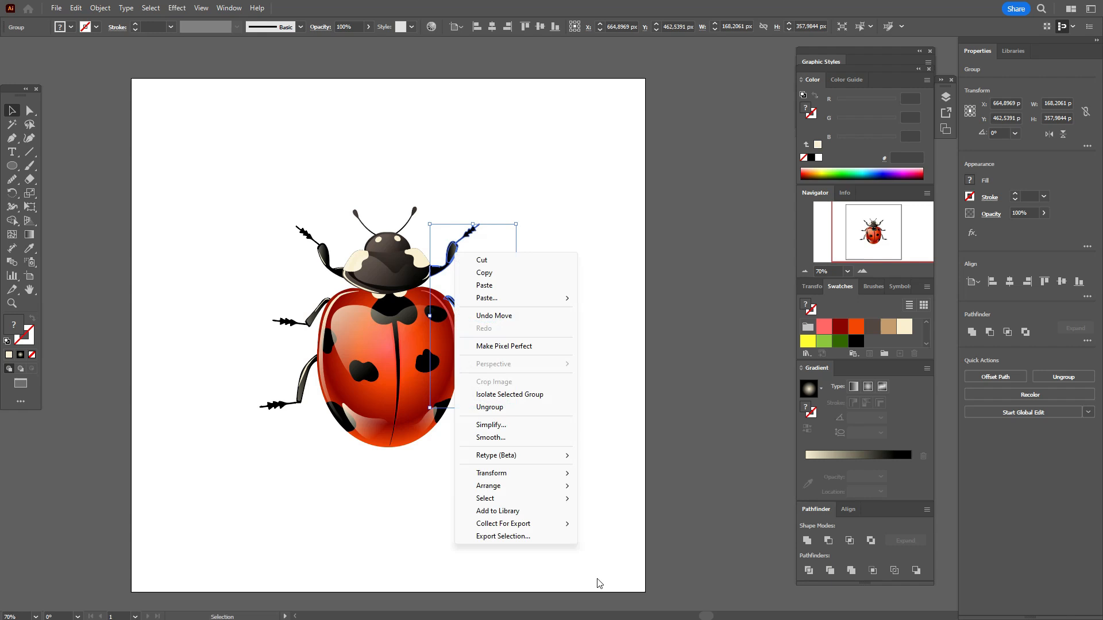
{"action": "left_click", "coordinate": [556, 227]}
{"action": "left_click", "coordinate": [448, 266]}
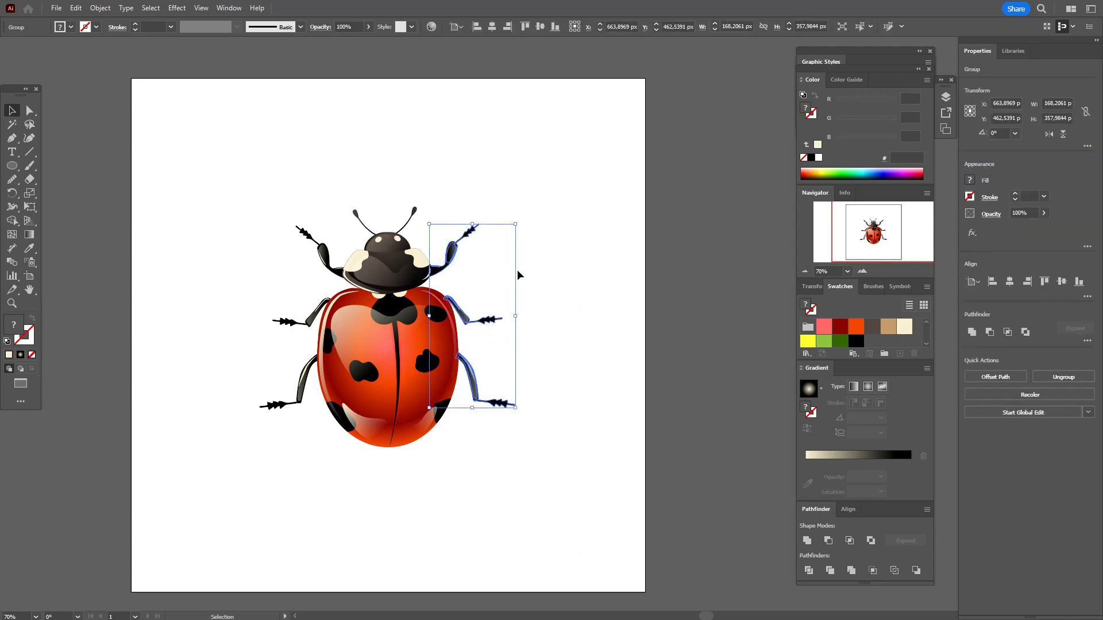
{"action": "left_click", "coordinate": [539, 270]}
Step: Select the whole ladybug, expand its appearance and group all its parts
{"action": "scroll", "coordinate": [540, 272], "scroll_direction": "down", "scroll_amount": 1}
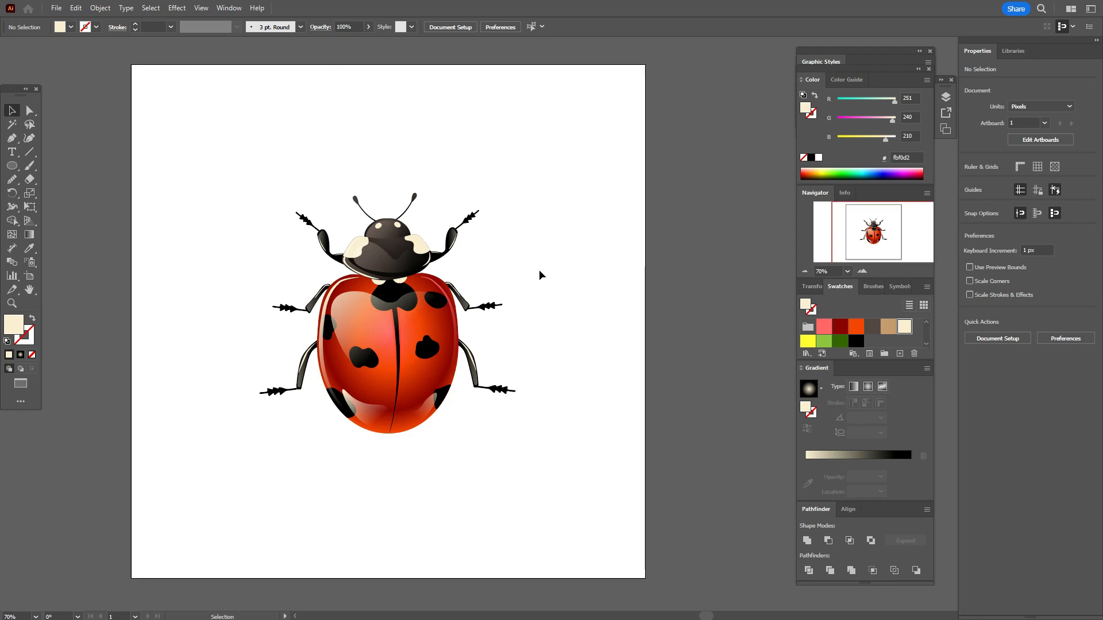
{"action": "left_click_drag", "start_coordinate": [267, 128], "coordinate": [547, 485]}
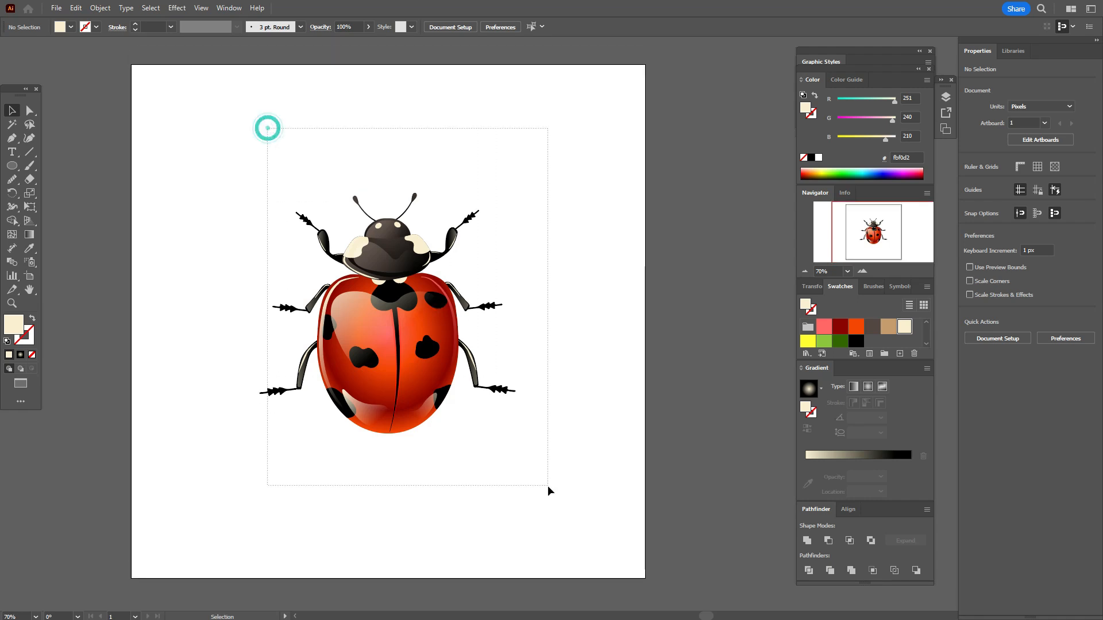
{"action": "left_click", "coordinate": [99, 8]}
{"action": "left_click", "coordinate": [153, 173]}
{"action": "right_click", "coordinate": [410, 379]}
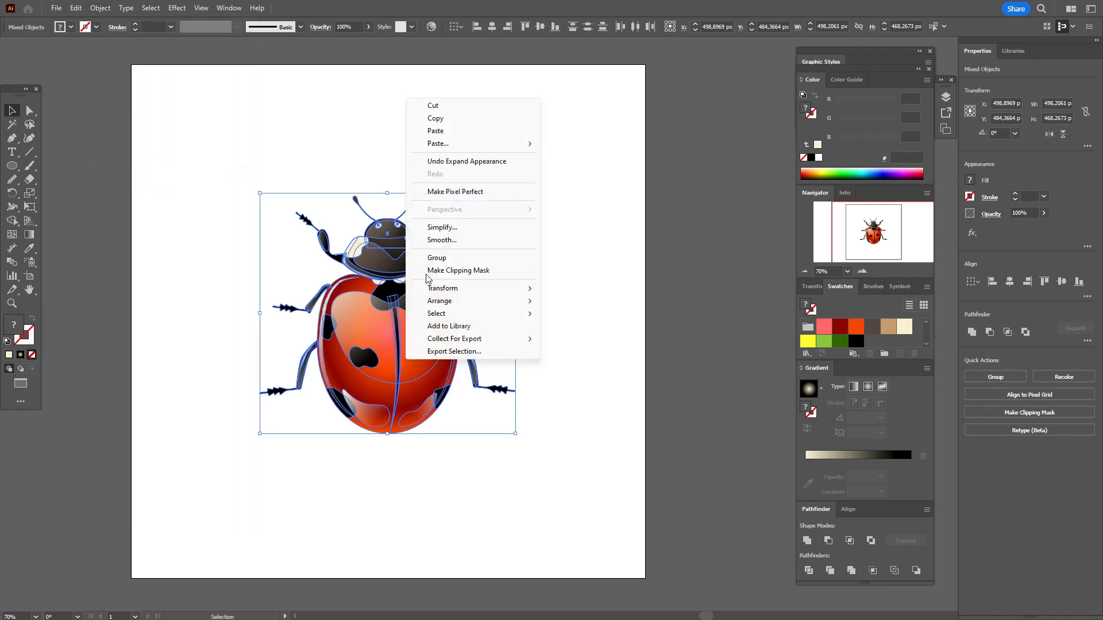
{"action": "left_click", "coordinate": [436, 258]}
Step: Enlarge the ladybug group, centre it on the artboard and deselect it
{"action": "left_click_drag", "start_coordinate": [517, 314], "coordinate": [587, 346]}
{"action": "left_click_drag", "start_coordinate": [436, 330], "coordinate": [394, 317]}
{"action": "scroll", "coordinate": [396, 318], "scroll_direction": "down", "scroll_amount": 3}
{"action": "scroll", "coordinate": [425, 328], "scroll_direction": "up", "scroll_amount": 3}
{"action": "left_click_drag", "start_coordinate": [445, 346], "coordinate": [451, 353]}
{"action": "left_click", "coordinate": [697, 276]}
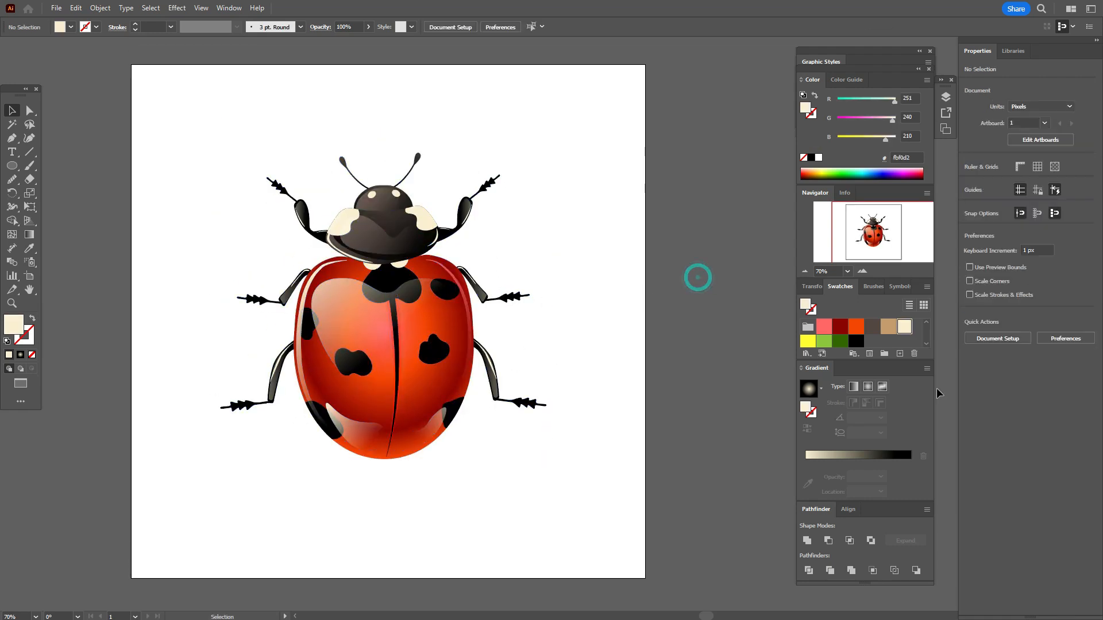
Step: Draw a rectangle about 1003 × 1004 px covering the artboard, filled with a radial gradient from cream #fbf0d2 to black
{"action": "left_click", "coordinate": [868, 387]}
{"action": "left_click", "coordinate": [12, 166]}
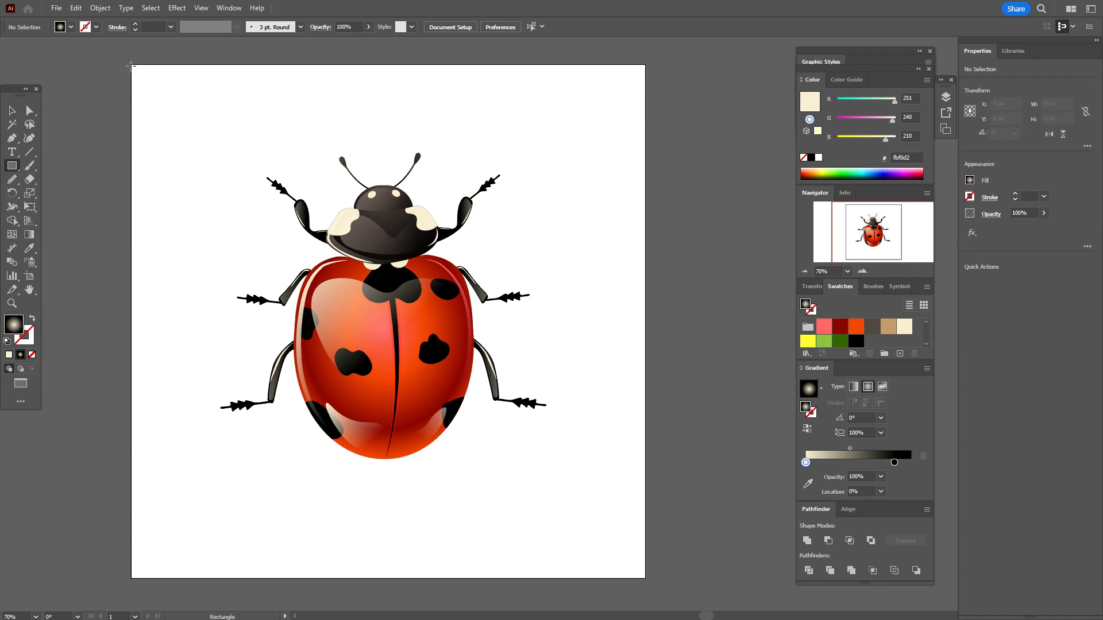
{"action": "left_click_drag", "start_coordinate": [130, 63], "coordinate": [646, 580]}
Step: Send the gradient background rectangle to the back, behind the ladybug
{"action": "left_click", "coordinate": [11, 115]}
{"action": "right_click", "coordinate": [574, 227]}
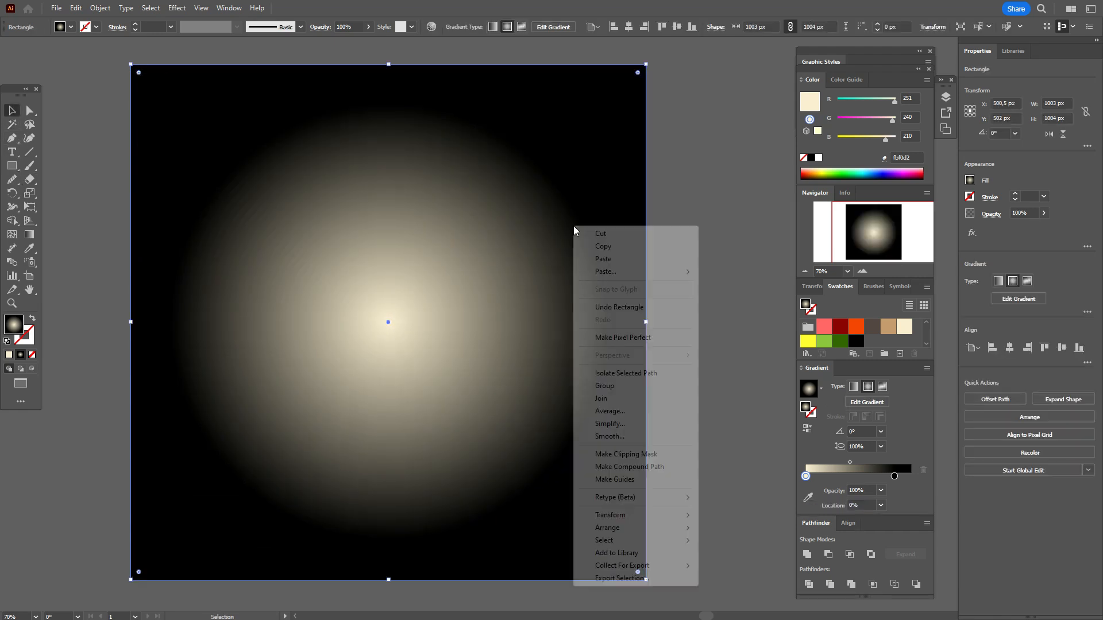
{"action": "mouse_move", "coordinate": [681, 528]}
{"action": "left_click", "coordinate": [729, 565]}
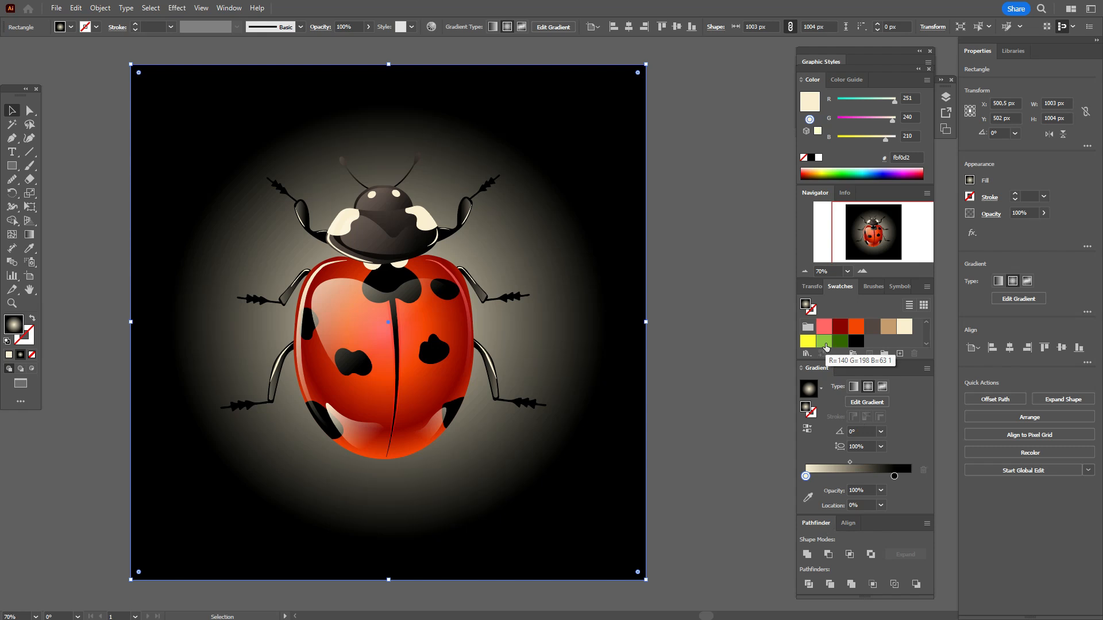
Step: Recolour the background's radial gradient from yellow #ffff33 to dark green #336600 and move its midpoint to about 35%
{"action": "left_click_drag", "start_coordinate": [824, 341], "coordinate": [922, 465]}
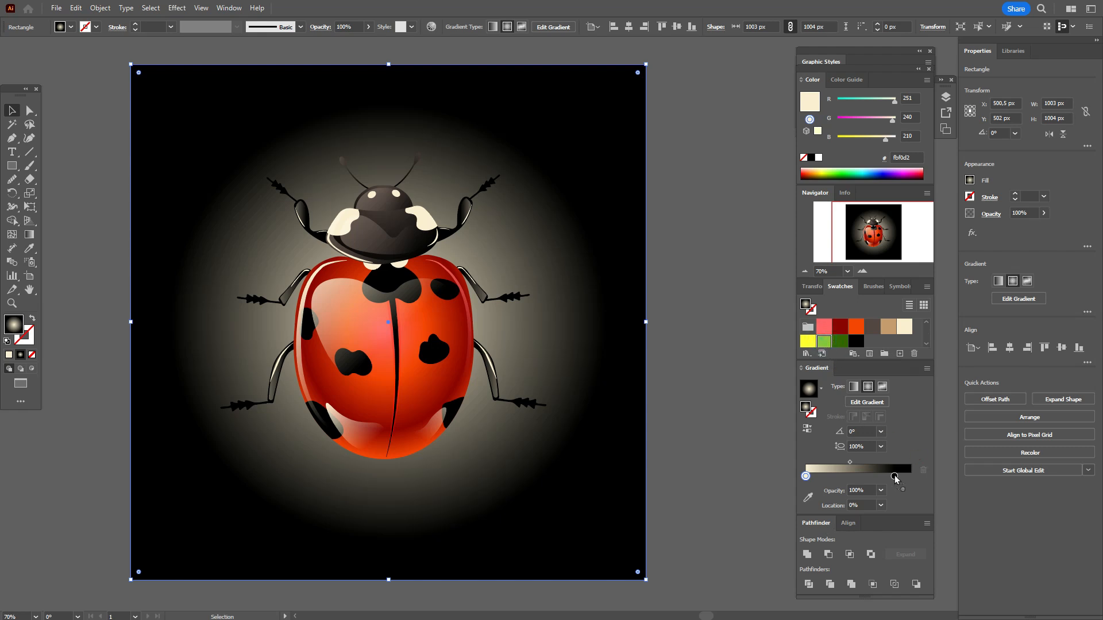
{"action": "left_click_drag", "start_coordinate": [894, 475], "coordinate": [894, 475]}
{"action": "left_click_drag", "start_coordinate": [804, 346], "coordinate": [806, 480]}
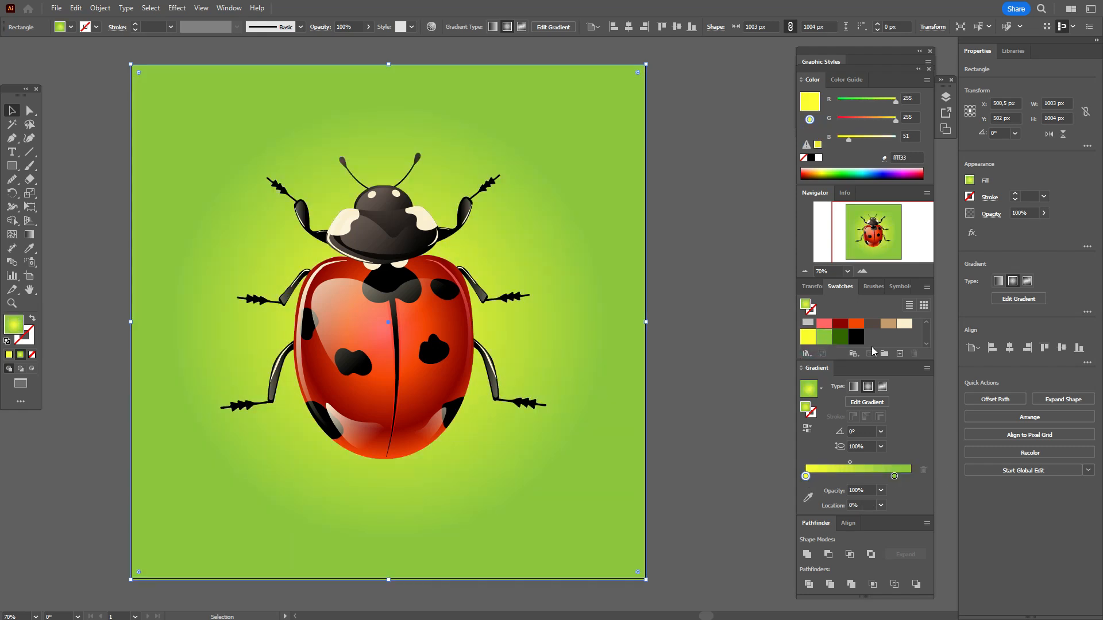
{"action": "left_click_drag", "start_coordinate": [839, 337], "coordinate": [895, 475]}
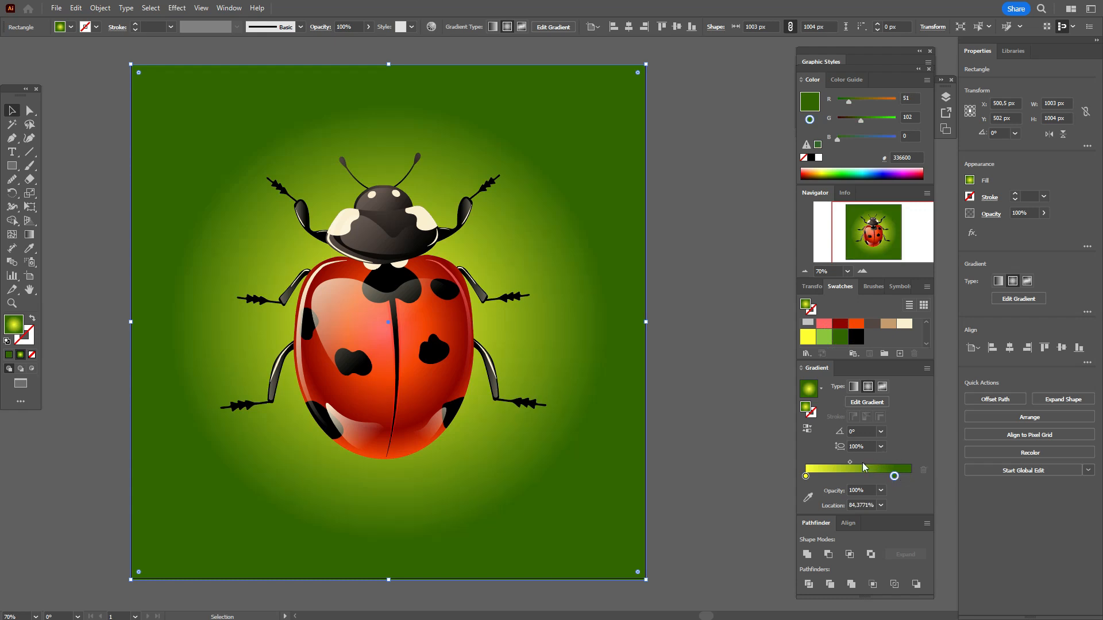
{"action": "left_click_drag", "start_coordinate": [851, 463], "coordinate": [843, 464]}
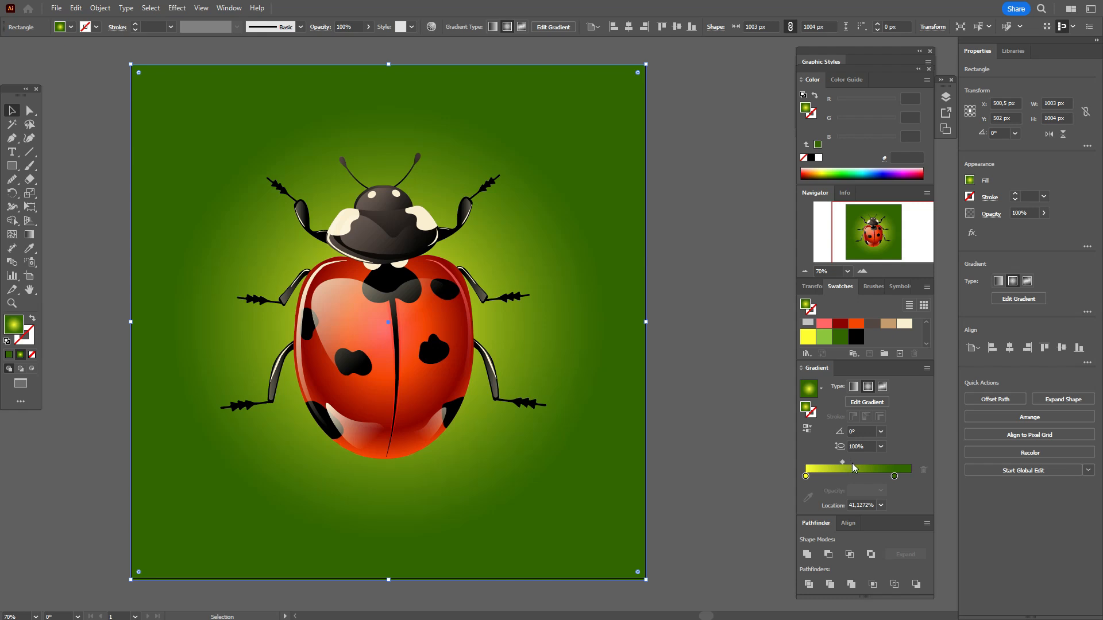
{"action": "left_click_drag", "start_coordinate": [843, 463], "coordinate": [838, 463]}
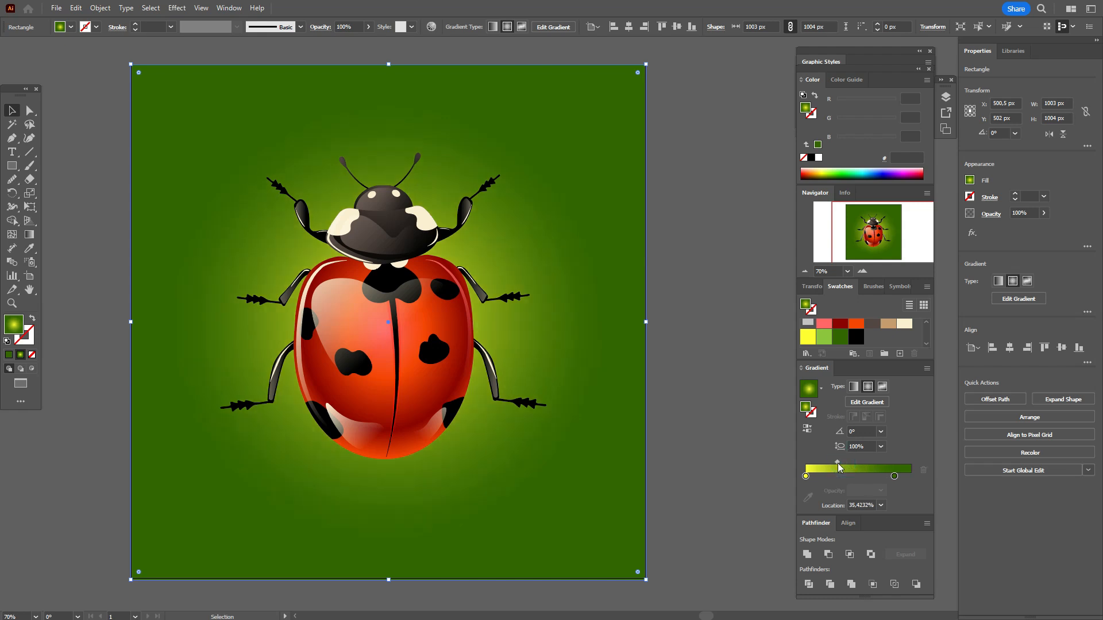
Step: Reshape the background glow into a smaller ellipse with about 119% aspect ratio, centred lower behind the ladybug, with its midpoint at about 41%
{"action": "left_click", "coordinate": [29, 234]}
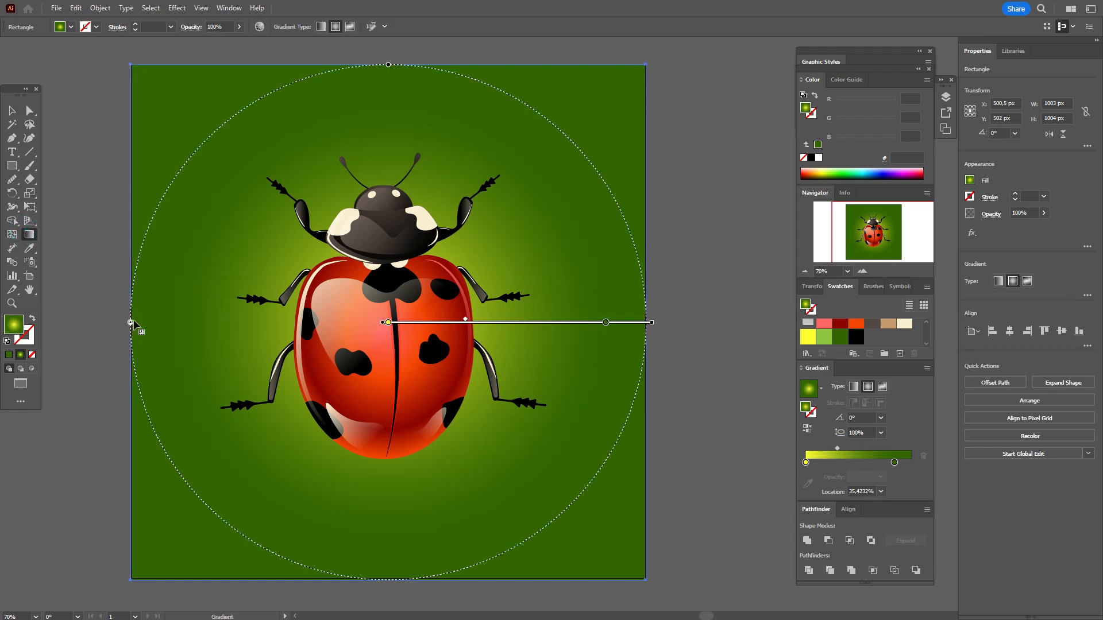
{"action": "left_click_drag", "start_coordinate": [137, 320], "coordinate": [194, 322]}
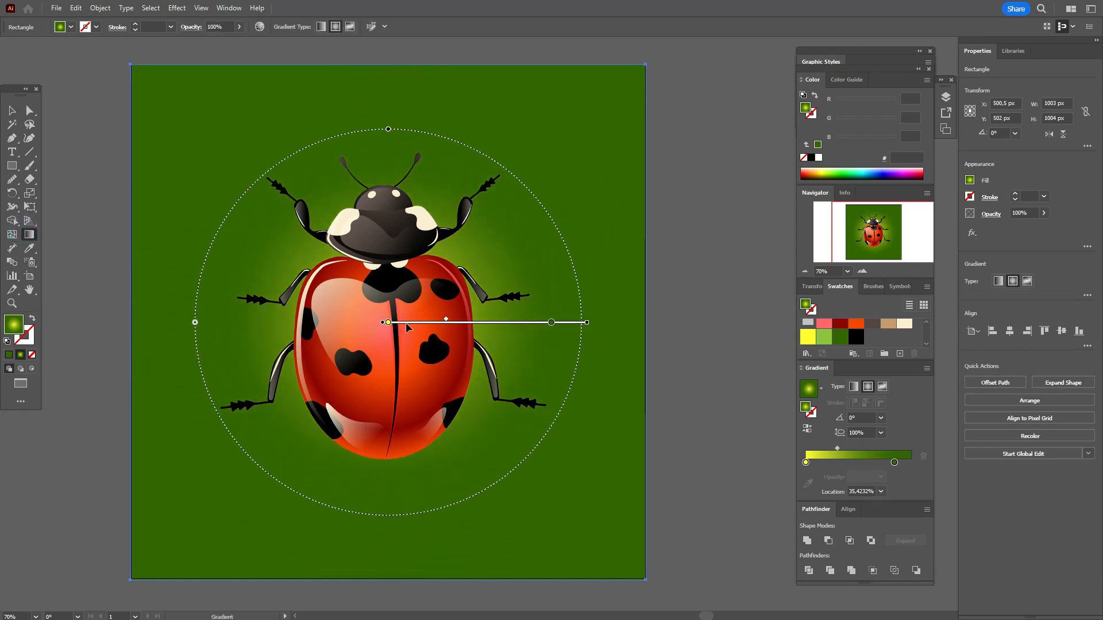
{"action": "left_click_drag", "start_coordinate": [413, 324], "coordinate": [406, 353]}
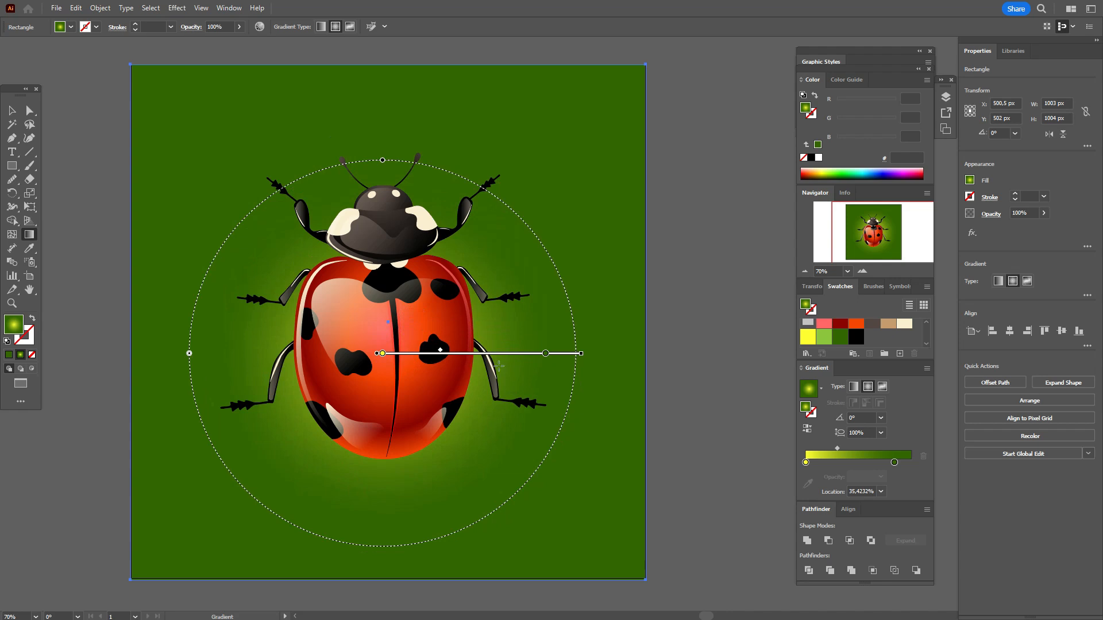
{"action": "left_click_drag", "start_coordinate": [383, 161], "coordinate": [378, 123]}
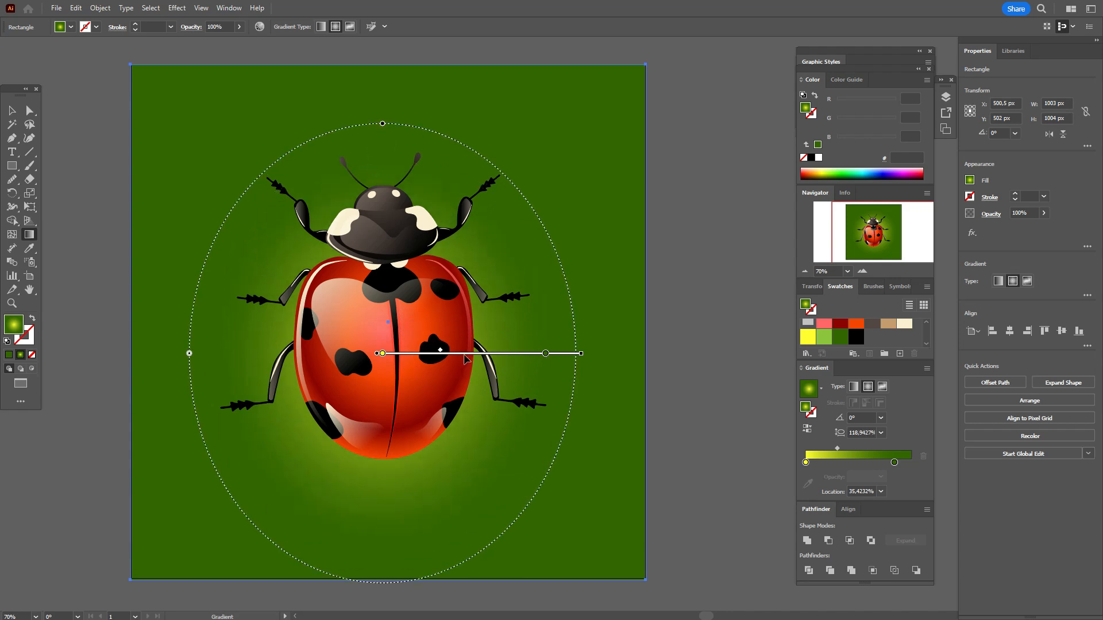
{"action": "left_click_drag", "start_coordinate": [470, 354], "coordinate": [469, 379]}
{"action": "mouse_move", "coordinate": [840, 447]}
{"action": "left_mouse_down"}
{"action": "mouse_move", "coordinate": [852, 450]}
{"action": "mouse_move", "coordinate": [842, 456]}
{"action": "left_mouse_up"}
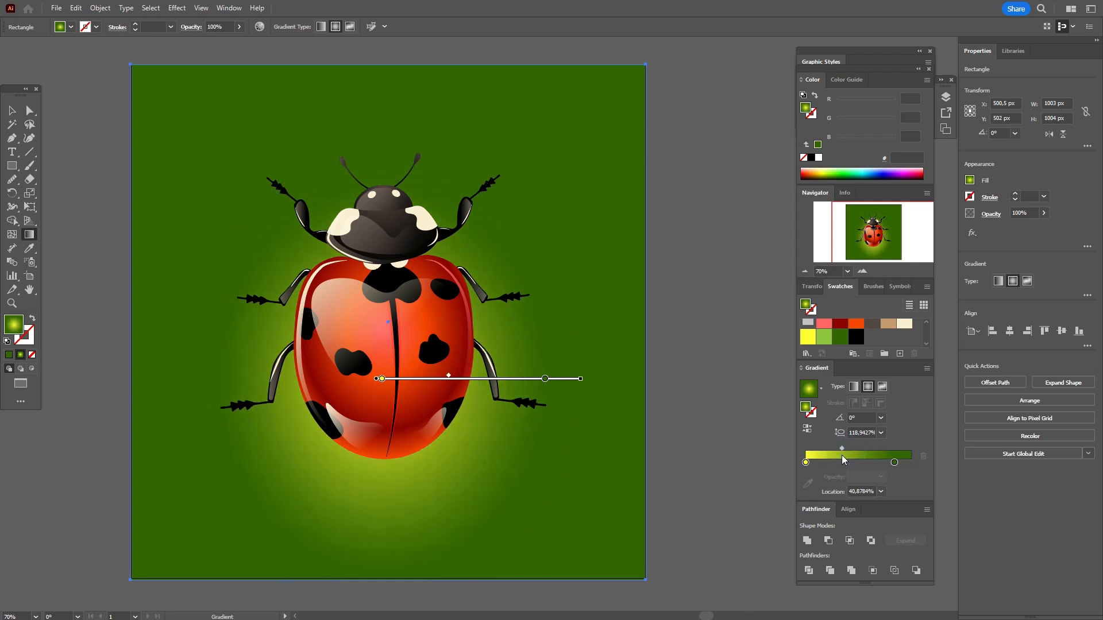
{"action": "left_click_drag", "start_coordinate": [482, 379], "coordinate": [481, 359]}
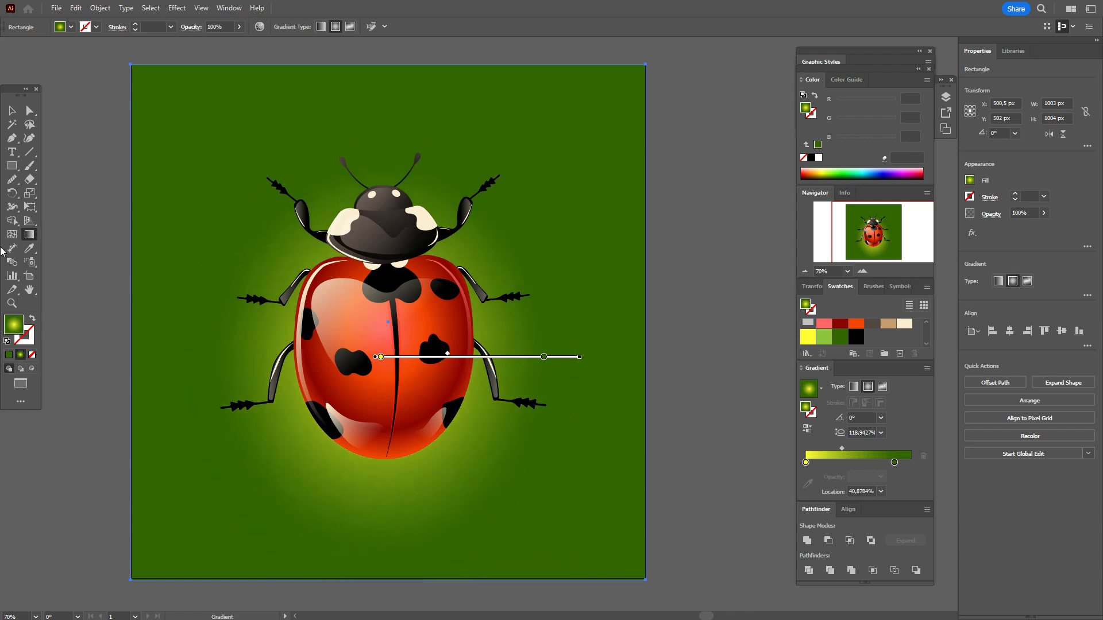
{"action": "key", "text": "v"}
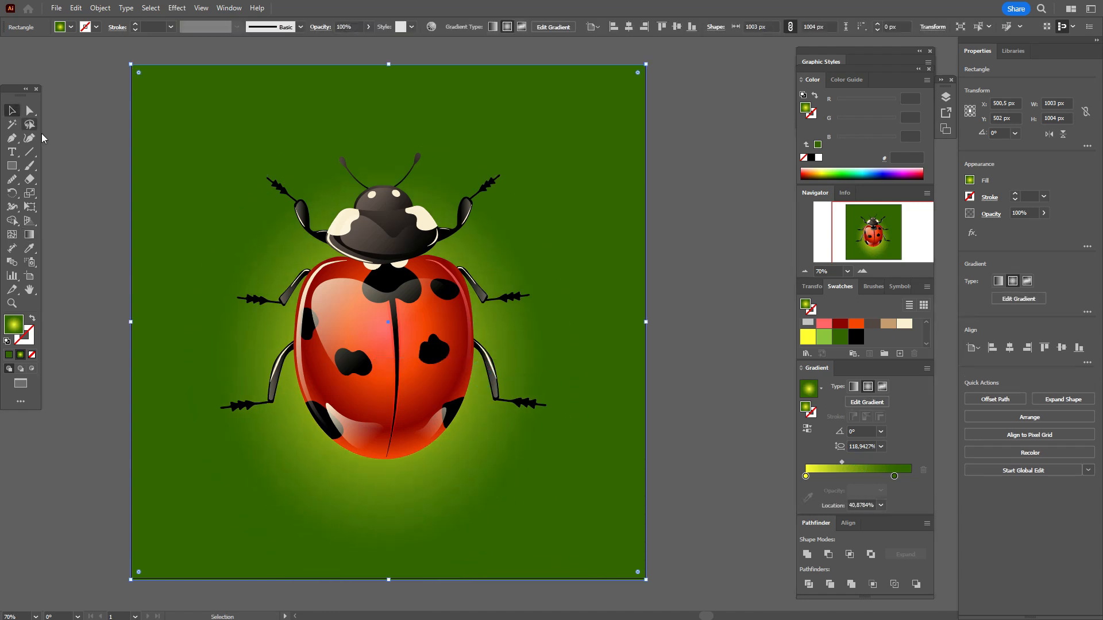
Step: Ungroup the ladybug artwork and deselect its parts
{"action": "left_click", "coordinate": [379, 405]}
{"action": "right_click", "coordinate": [379, 405]}
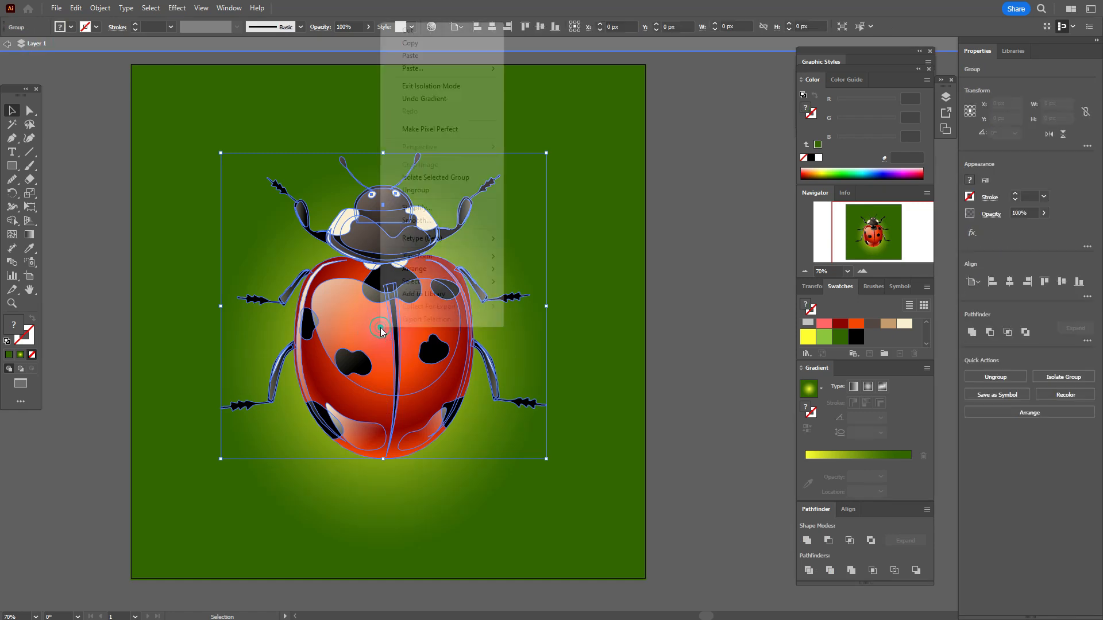
{"action": "left_click", "coordinate": [412, 191]}
{"action": "key", "text": "ctrl+shift+a"}
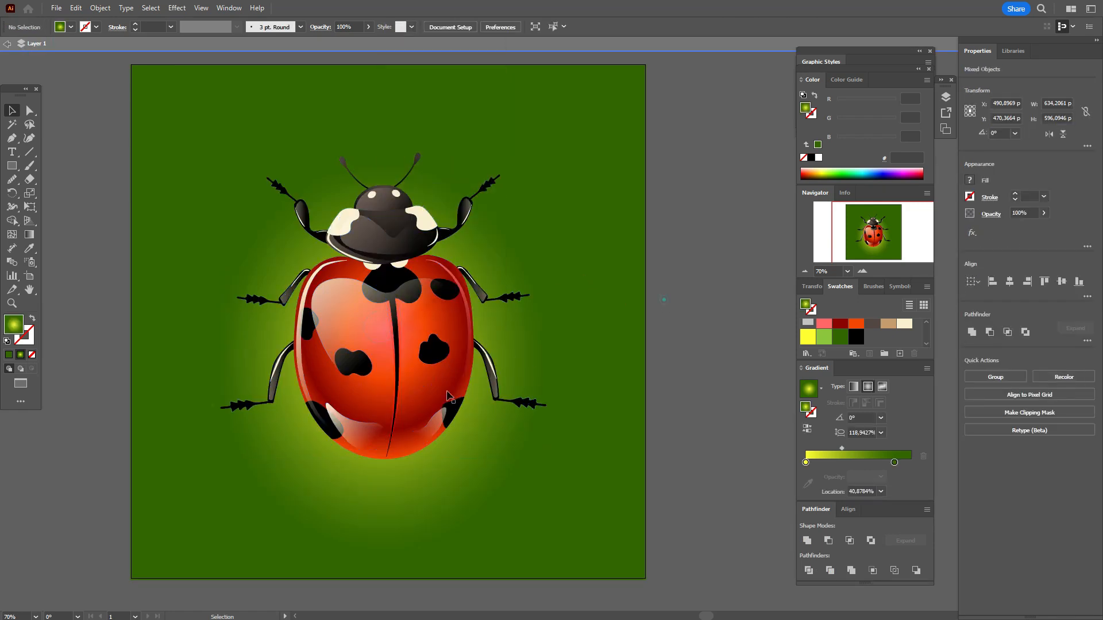
Step: Duplicate the red body shape in place, send the copy behind the ladybug and shift it about 20 px down
{"action": "left_click", "coordinate": [361, 411]}
{"action": "key", "text": "v"}
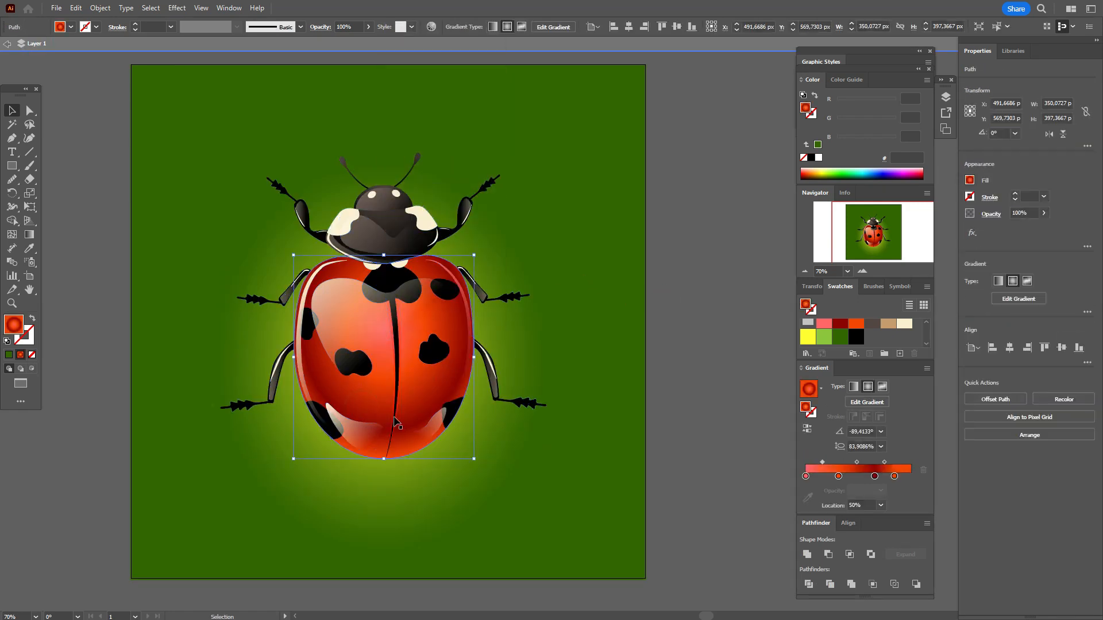
{"action": "right_click", "coordinate": [396, 418]}
{"action": "mouse_move", "coordinate": [476, 352]}
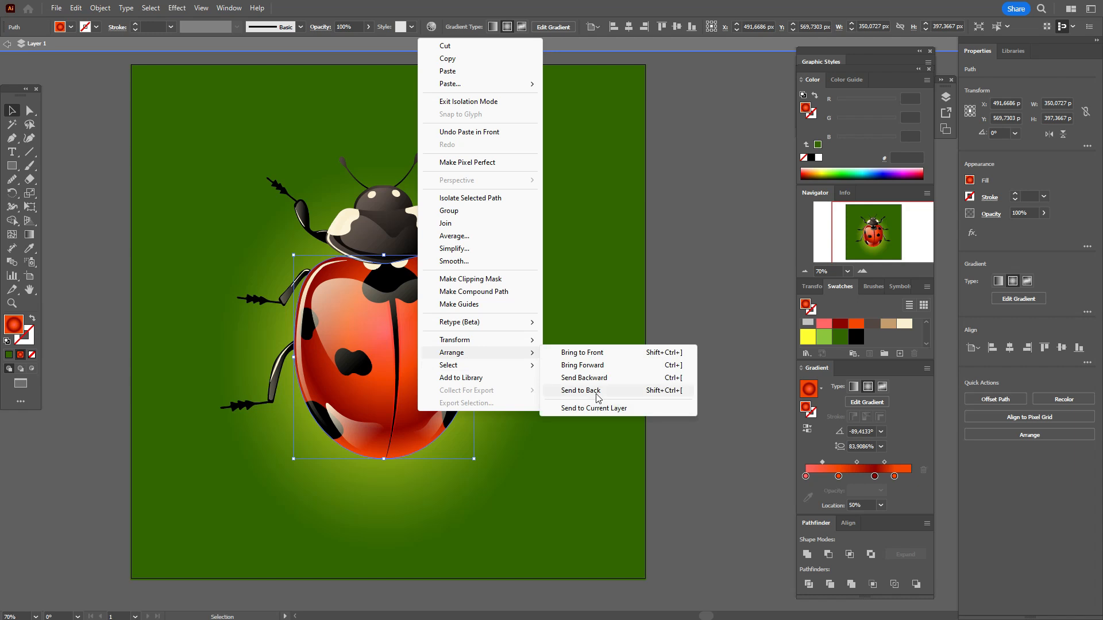
{"action": "left_click", "coordinate": [587, 378]}
{"action": "key", "text": "Down"}
{"action": "key", "text": "Down"}
{"action": "key", "text": "Down"}
{"action": "key", "text": "Down"}
{"action": "key", "text": "Down"}
{"action": "key", "text": "Down"}
{"action": "key", "text": "Down"}
{"action": "key", "text": "Down"}
{"action": "key", "text": "Down"}
{"action": "key", "text": "Down"}
{"action": "key", "text": "Down"}
{"action": "key", "text": "Down"}
{"action": "key", "text": "Down"}
{"action": "key", "text": "Down"}
{"action": "key", "text": "Down"}
{"action": "key", "text": "Down"}
{"action": "key", "text": "Down"}
{"action": "key", "text": "Down"}
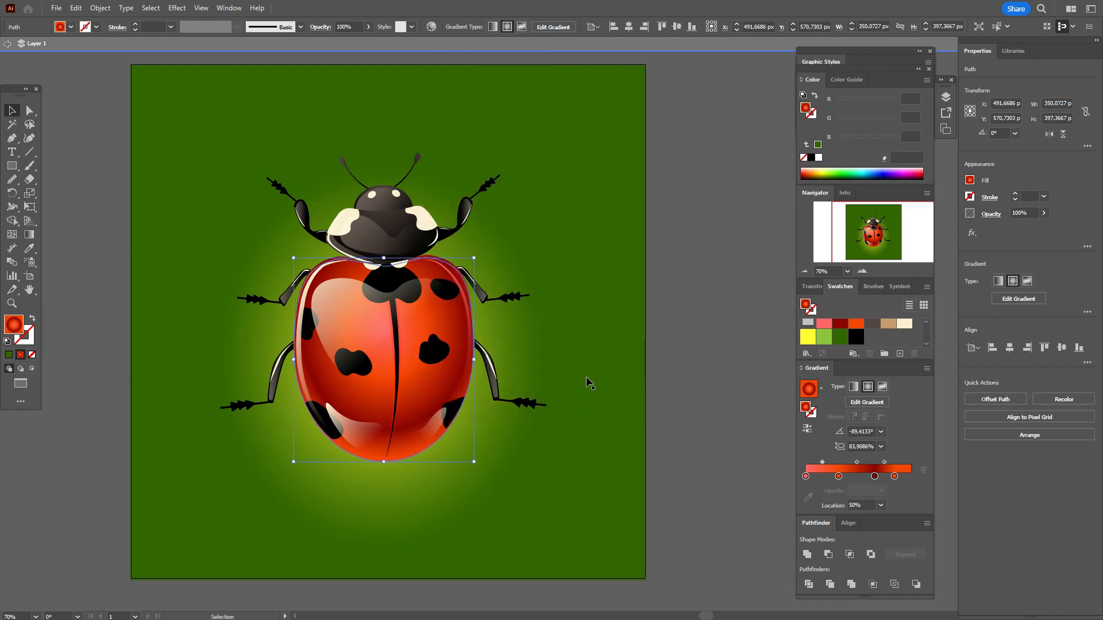
Step: Turn the body copy into a shadow with light green #8cc63f fill and a darkening blending mode, and nudge it about 3 px up
{"action": "left_click", "coordinate": [824, 337]}
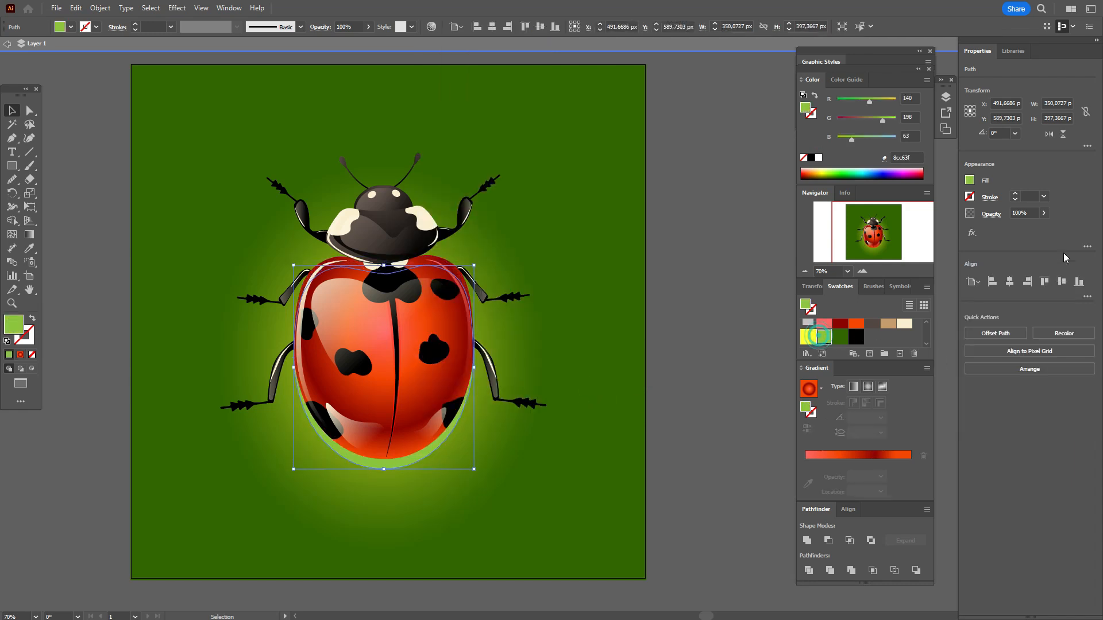
{"action": "left_click", "coordinate": [991, 214]}
{"action": "left_click", "coordinate": [900, 234]}
{"action": "left_click", "coordinate": [915, 277]}
{"action": "key", "text": "Escape"}
{"action": "key", "text": "Up"}
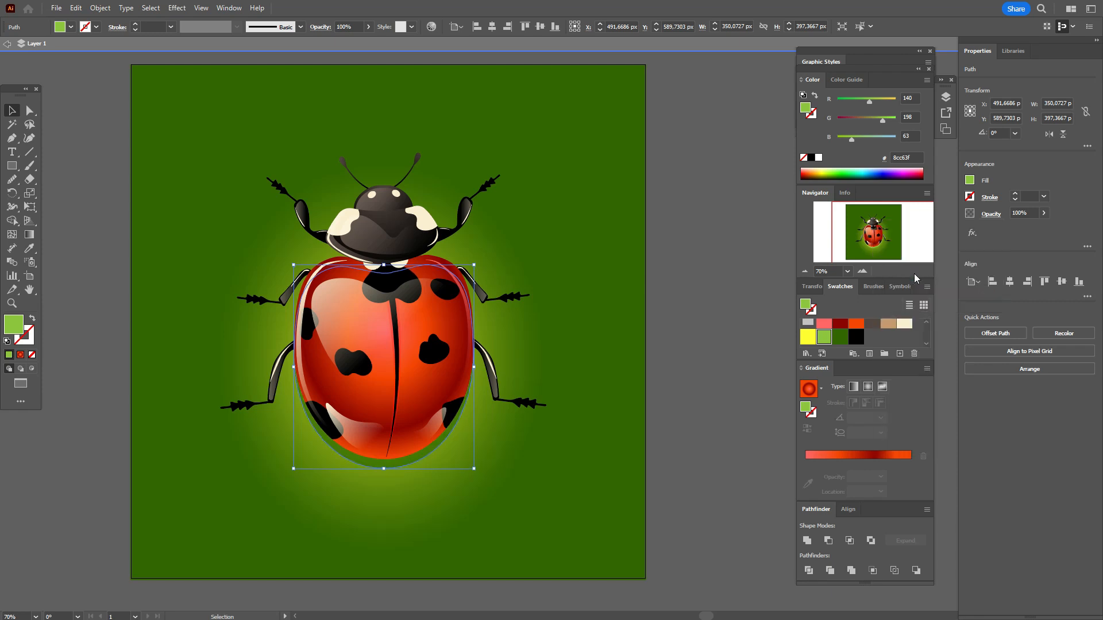
Step: Apply a Gaussian Blur with a radius of 9.4723 pixels to the shadow shape and deselect it
{"action": "left_click", "coordinate": [173, 9]}
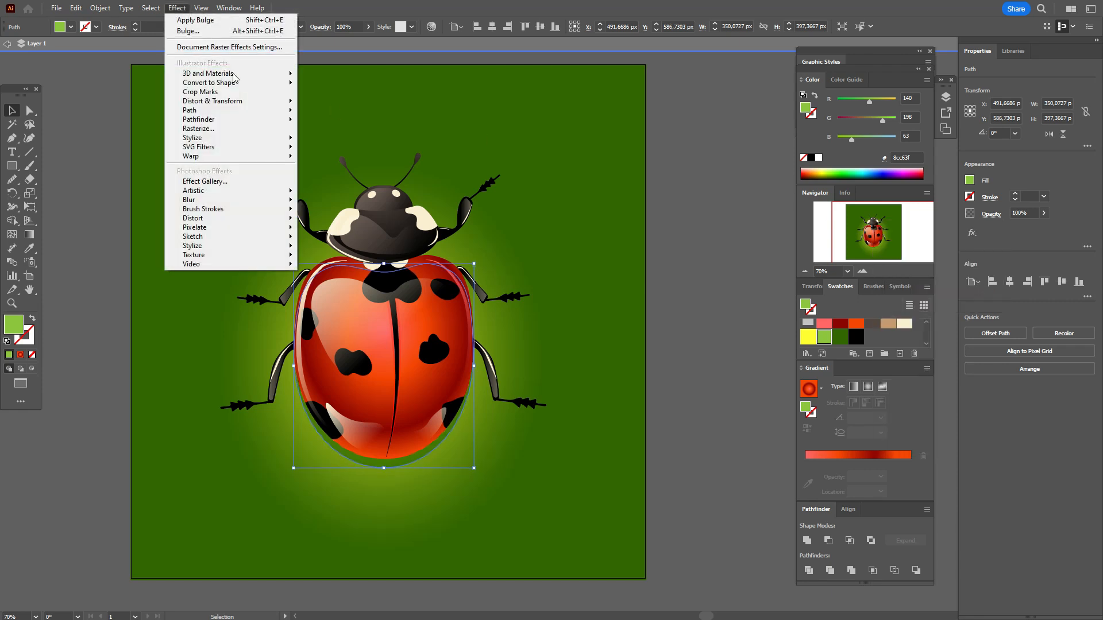
{"action": "mouse_move", "coordinate": [270, 200]}
{"action": "left_click", "coordinate": [328, 202]}
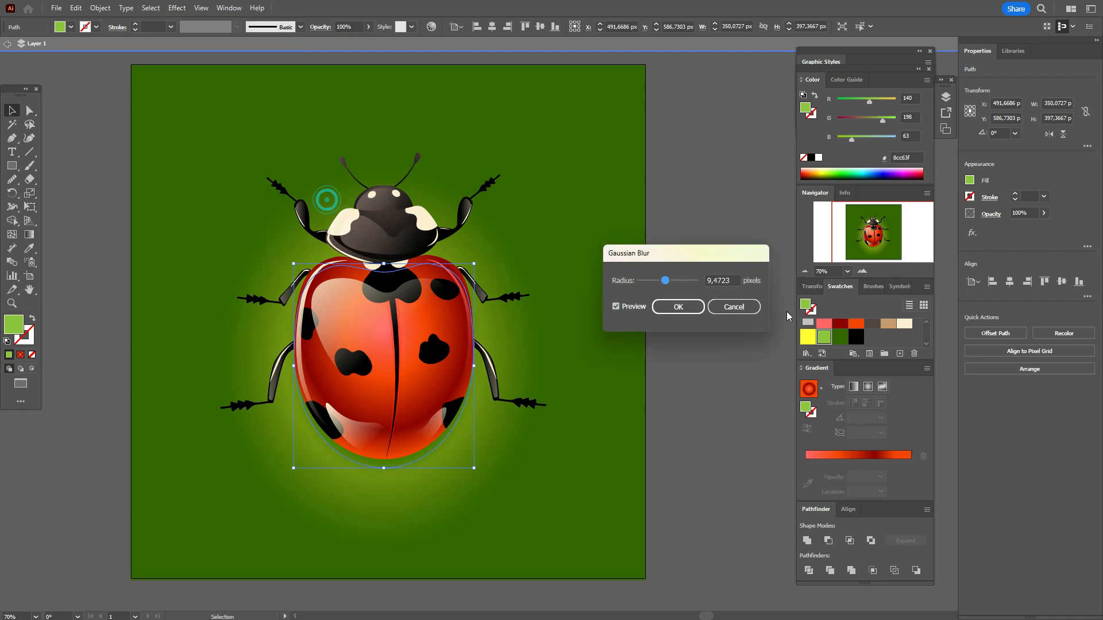
{"action": "left_click", "coordinate": [678, 306]}
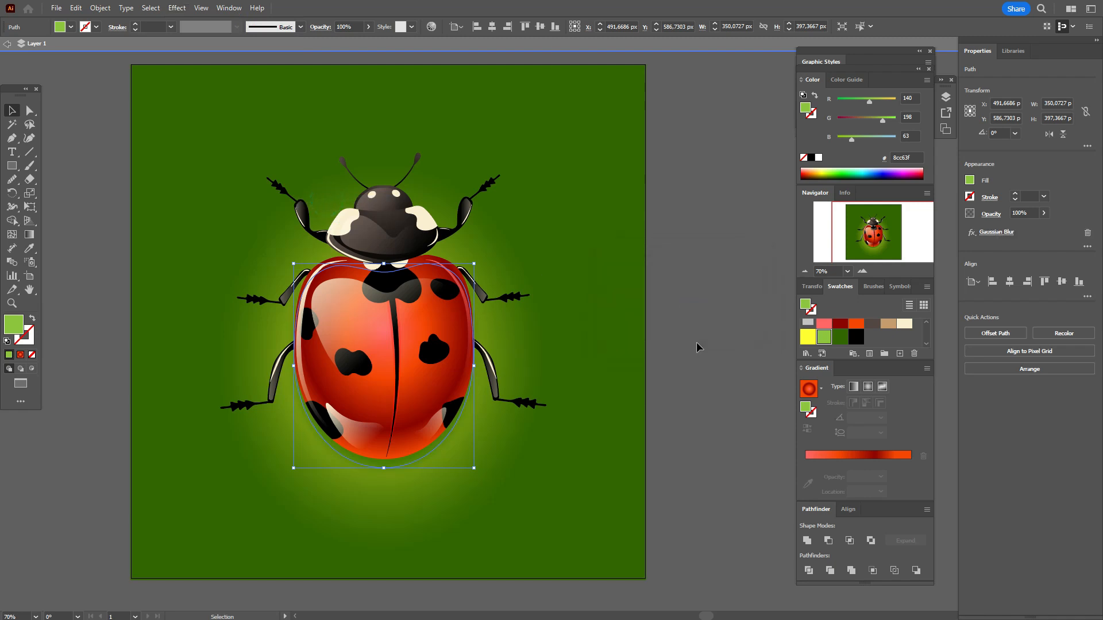
{"action": "left_click", "coordinate": [696, 343]}
Step: Widen the blurred shadow slightly on both sides of the body and deselect it
{"action": "left_click", "coordinate": [394, 468]}
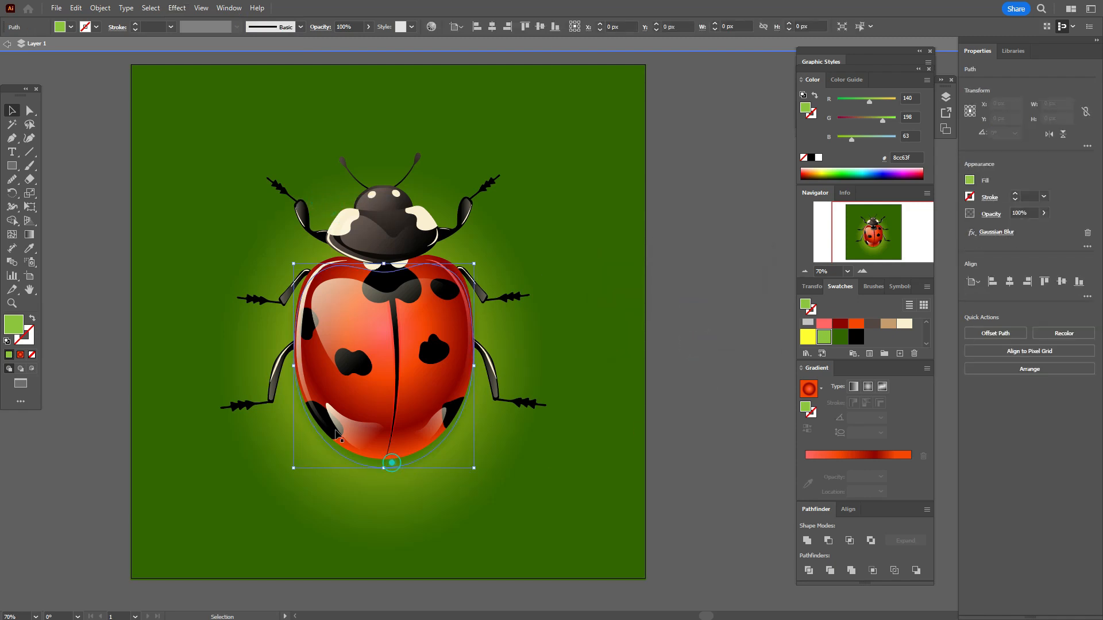
{"action": "left_click_drag", "start_coordinate": [295, 366], "coordinate": [293, 367]}
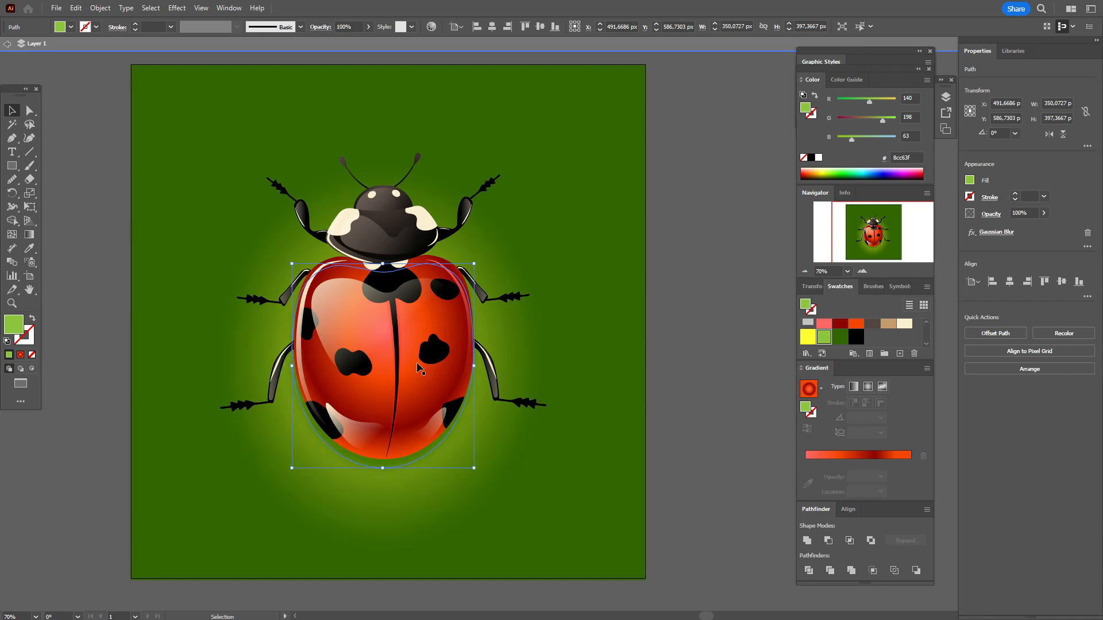
{"action": "left_click_drag", "start_coordinate": [478, 365], "coordinate": [482, 365]}
{"action": "left_click", "coordinate": [718, 320]}
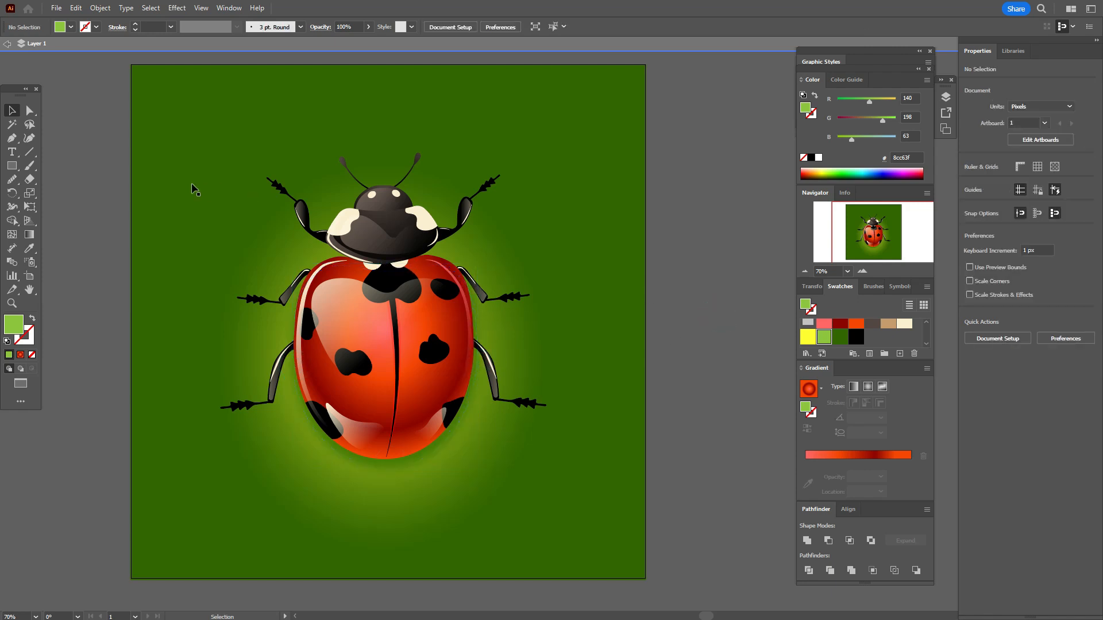
Step: Select all the ladybug parts together with the shadow and group them
{"action": "left_click_drag", "start_coordinate": [100, 140], "coordinate": [632, 520]}
{"action": "left_click_drag", "start_coordinate": [626, 450], "coordinate": [614, 463]}
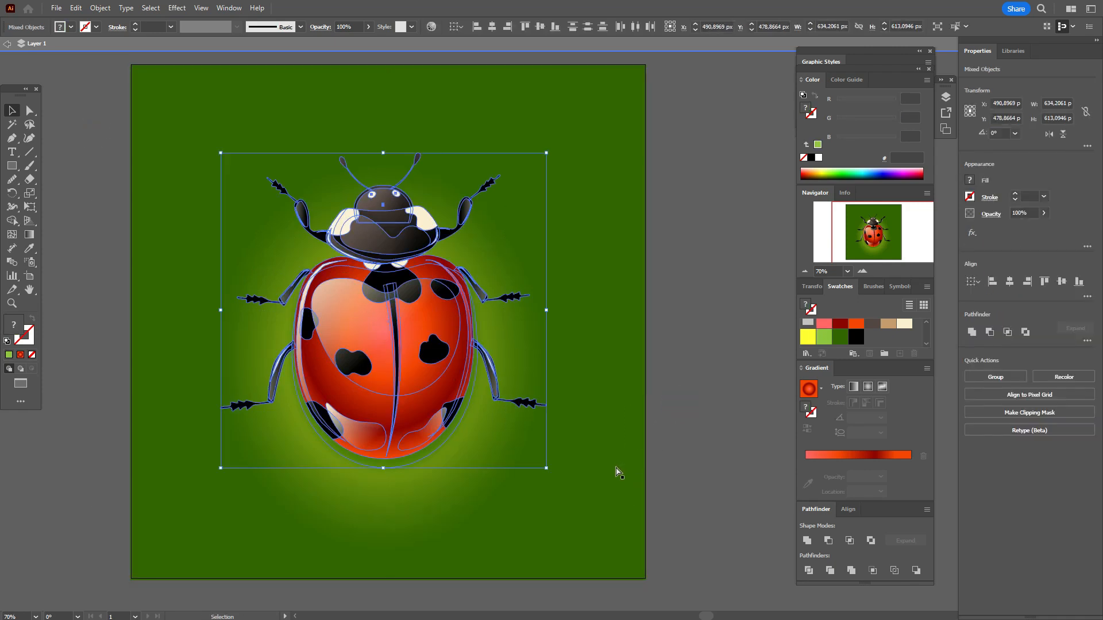
{"action": "key", "text": "ctrl+g"}
Step: Rotate the ladybug group counterclockwise so its head points to the upper left, enlarge it to about 807 × 788 px and reposition it on the artboard
{"action": "left_click_drag", "start_coordinate": [550, 316], "coordinate": [542, 207]}
{"action": "left_click_drag", "start_coordinate": [429, 380], "coordinate": [405, 371]}
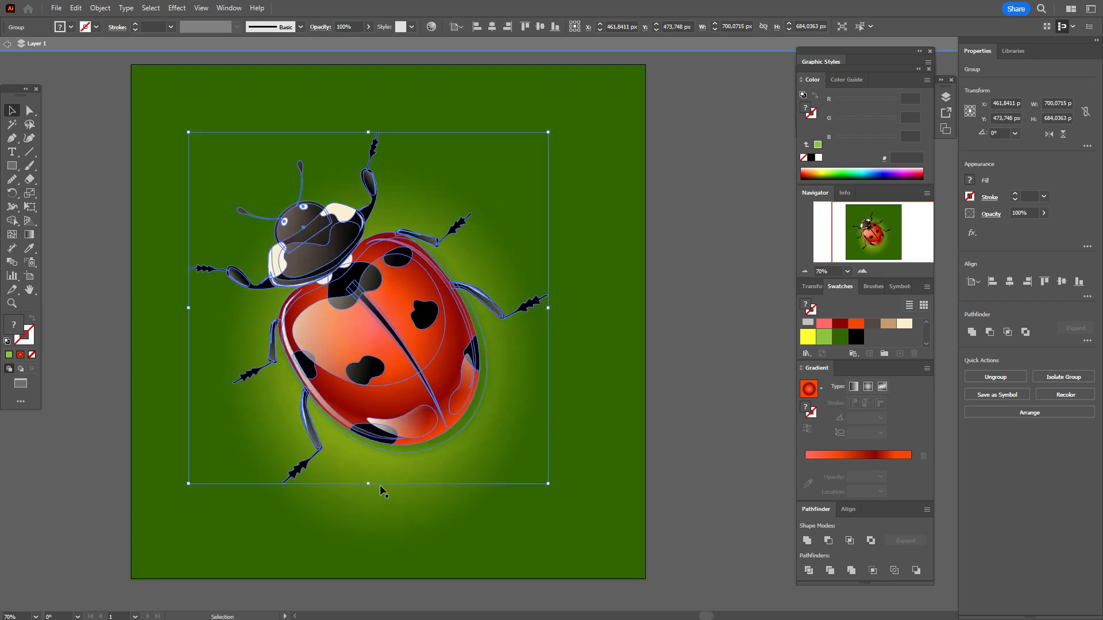
{"action": "left_click_drag", "start_coordinate": [368, 485], "coordinate": [401, 537]}
{"action": "left_click_drag", "start_coordinate": [399, 440], "coordinate": [403, 396]}
Step: Rotate the background's gradient ellipse to about 30.4° and reposition it under the tilted ladybug, leaving nothing selected
{"action": "left_click", "coordinate": [546, 434]}
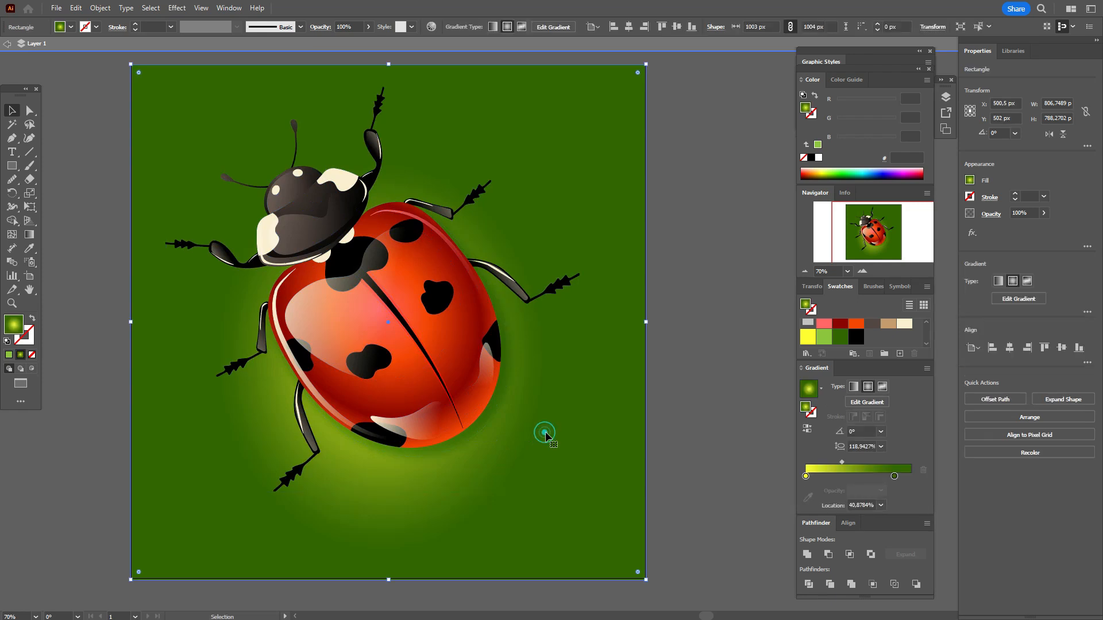
{"action": "left_click", "coordinate": [29, 235]}
{"action": "left_click_drag", "start_coordinate": [443, 363], "coordinate": [467, 367]}
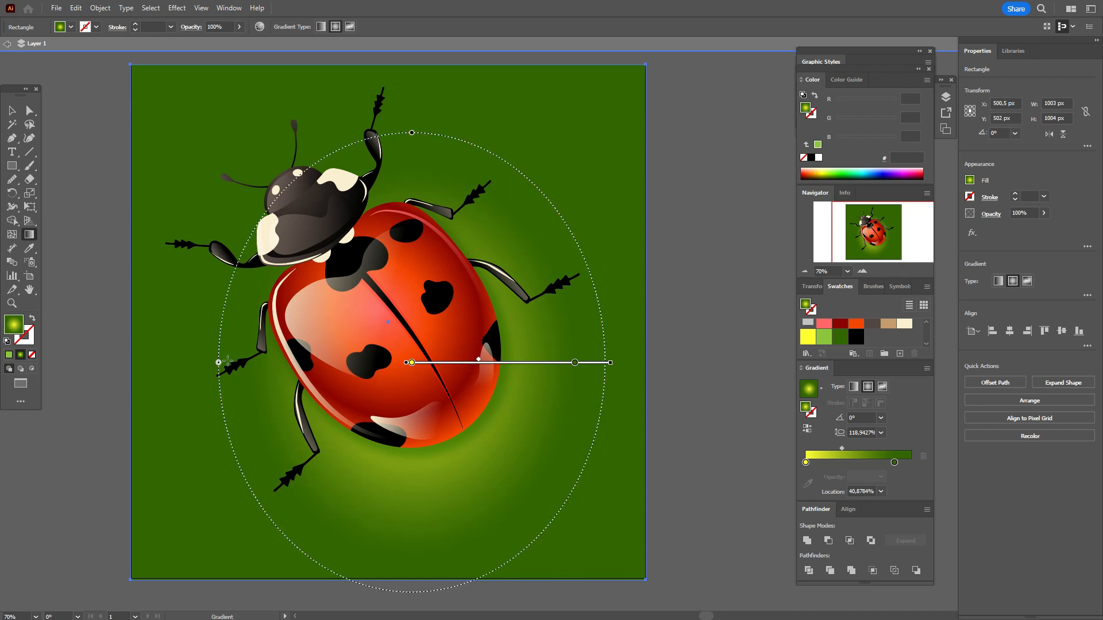
{"action": "mouse_move", "coordinate": [412, 133]}
{"action": "left_mouse_down"}
{"action": "mouse_move", "coordinate": [368, 141]}
{"action": "mouse_move", "coordinate": [301, 193]}
{"action": "mouse_move", "coordinate": [317, 192]}
{"action": "left_mouse_up"}
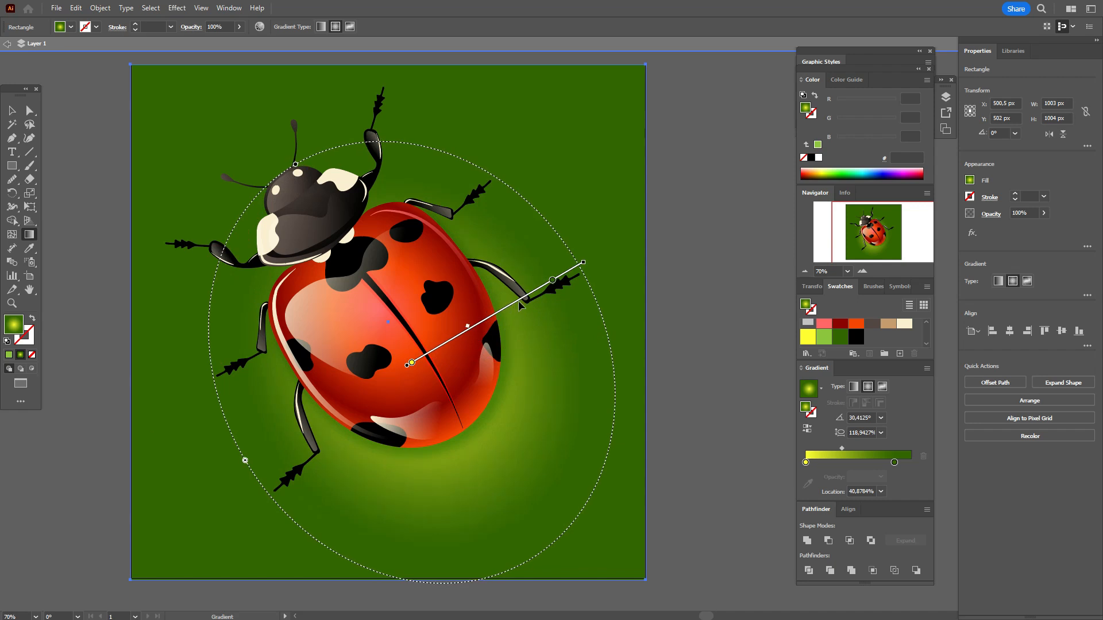
{"action": "left_click_drag", "start_coordinate": [507, 310], "coordinate": [495, 305]}
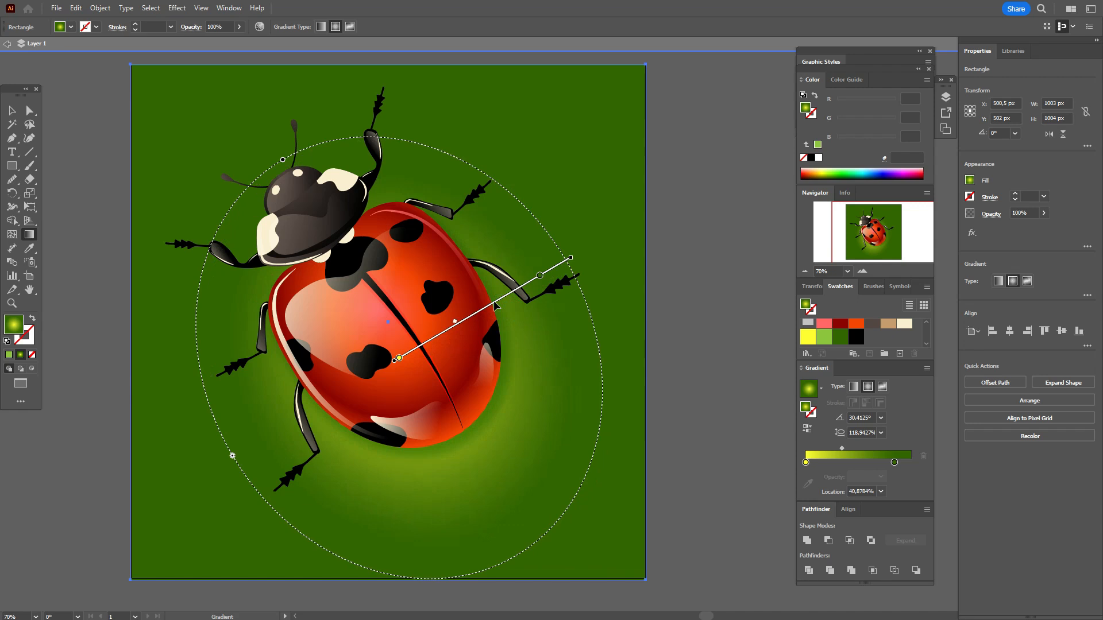
{"action": "left_click", "coordinate": [12, 110]}
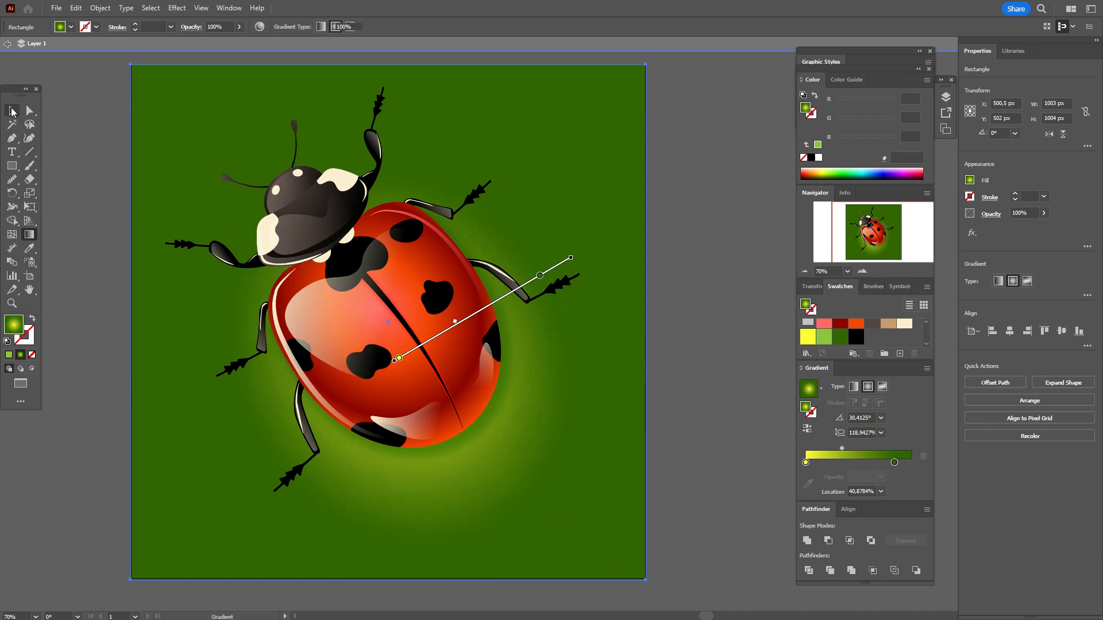
{"action": "left_click", "coordinate": [62, 138]}
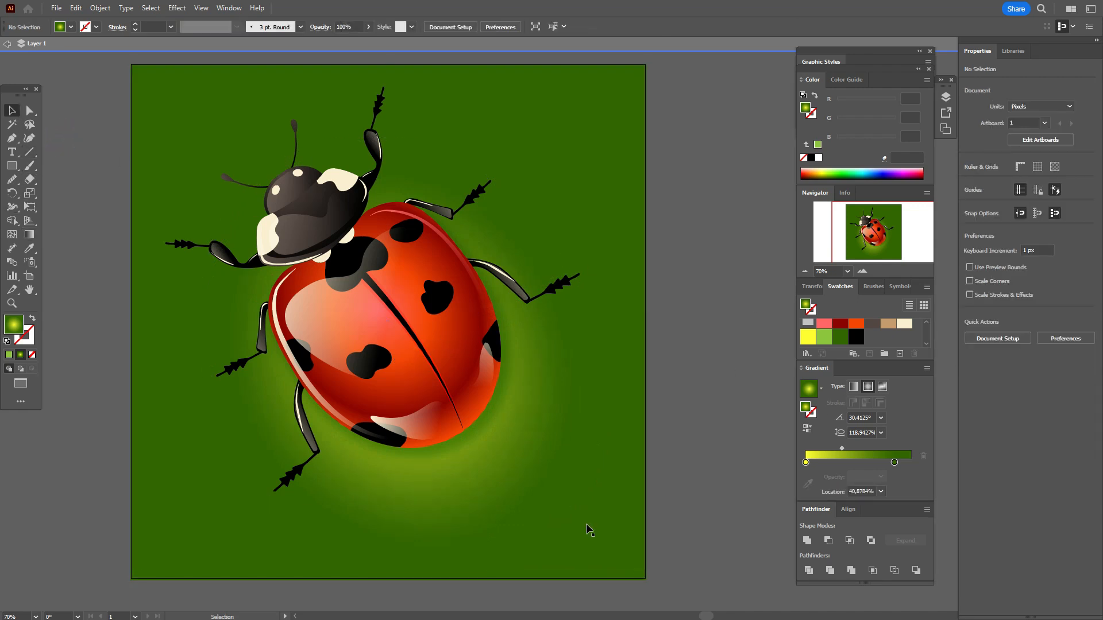
Step: Draw a circle about 207 px wide at the artboard's right edge, filled with the yellow-to-green radial gradient at 0° and 100% aspect ratio
{"action": "left_click_drag", "start_coordinate": [12, 165], "coordinate": [71, 194]}
{"action": "left_click_drag", "start_coordinate": [629, 353], "coordinate": [735, 459]}
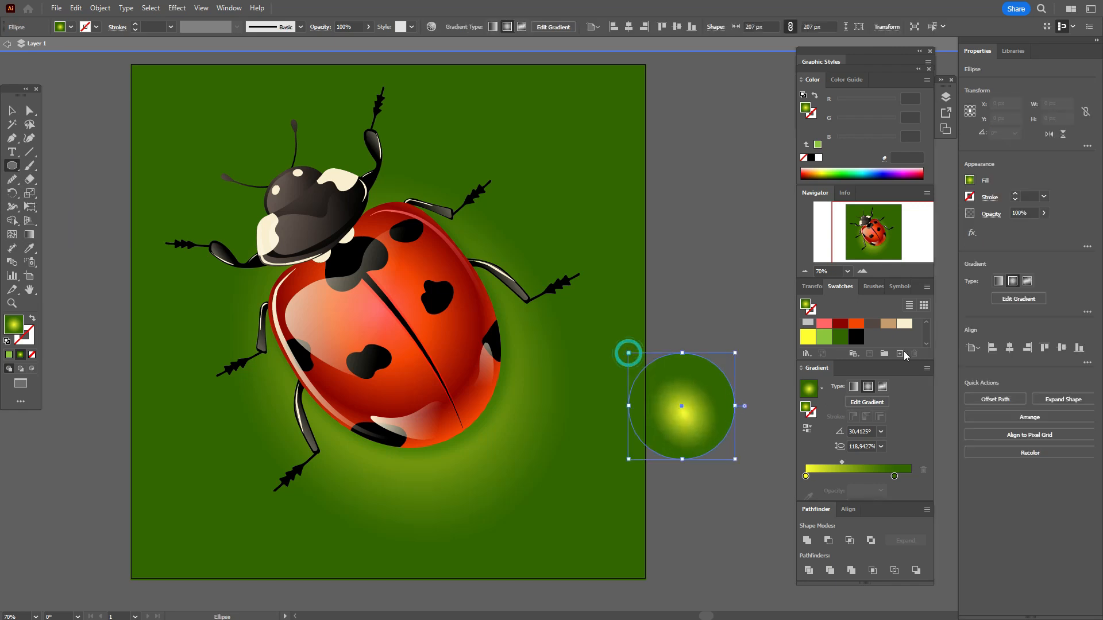
{"action": "left_click", "coordinate": [853, 386]}
{"action": "left_click", "coordinate": [868, 386]}
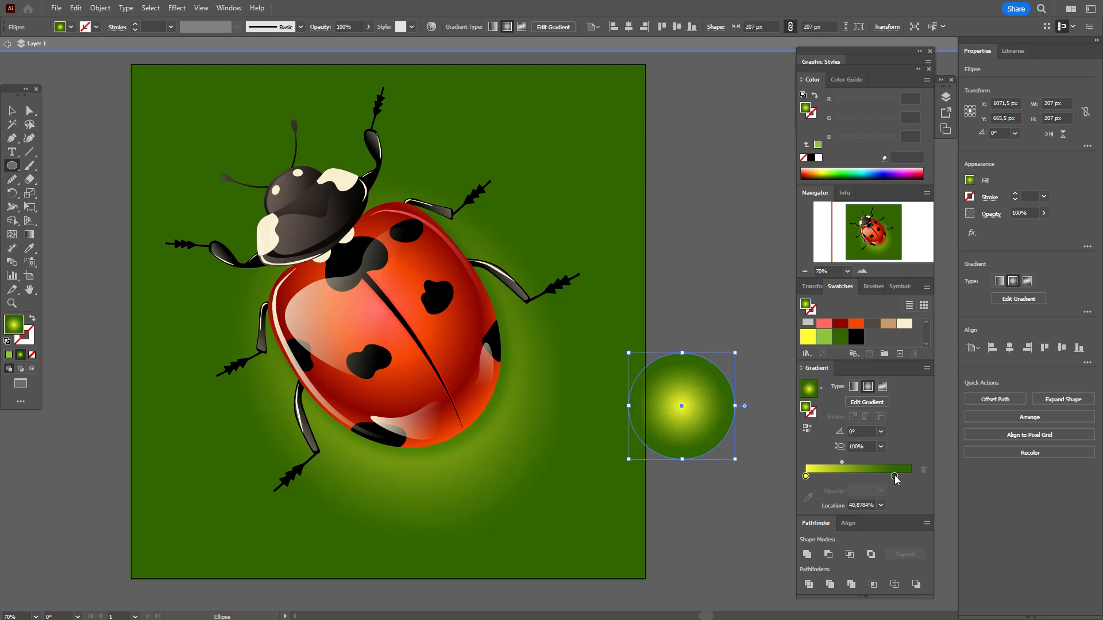
Step: Change the outer stop of the right-hand circle's radial gradient to black and set the circle's blending mode to Screen
{"action": "left_click_drag", "start_coordinate": [896, 478], "coordinate": [894, 477]}
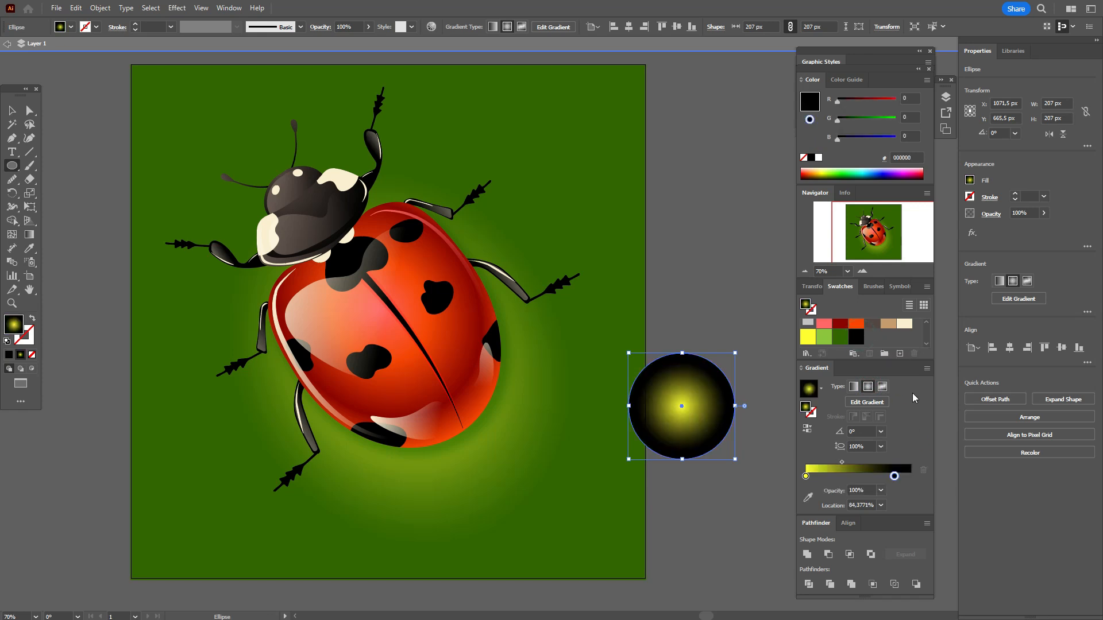
{"action": "left_click", "coordinate": [991, 214]}
{"action": "left_click", "coordinate": [900, 234]}
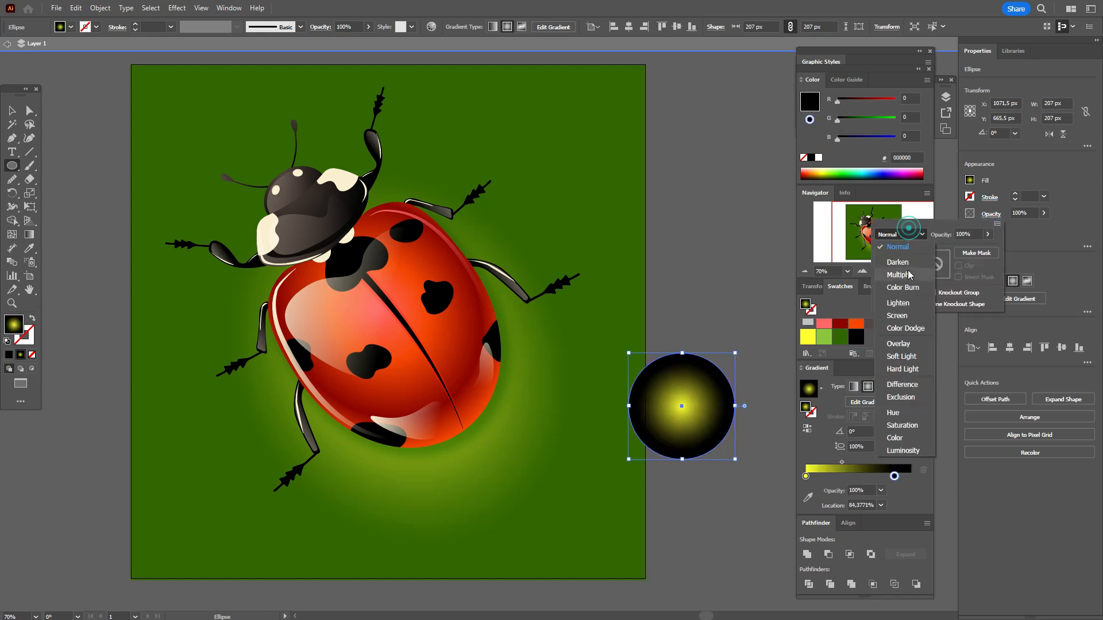
{"action": "left_click", "coordinate": [897, 315]}
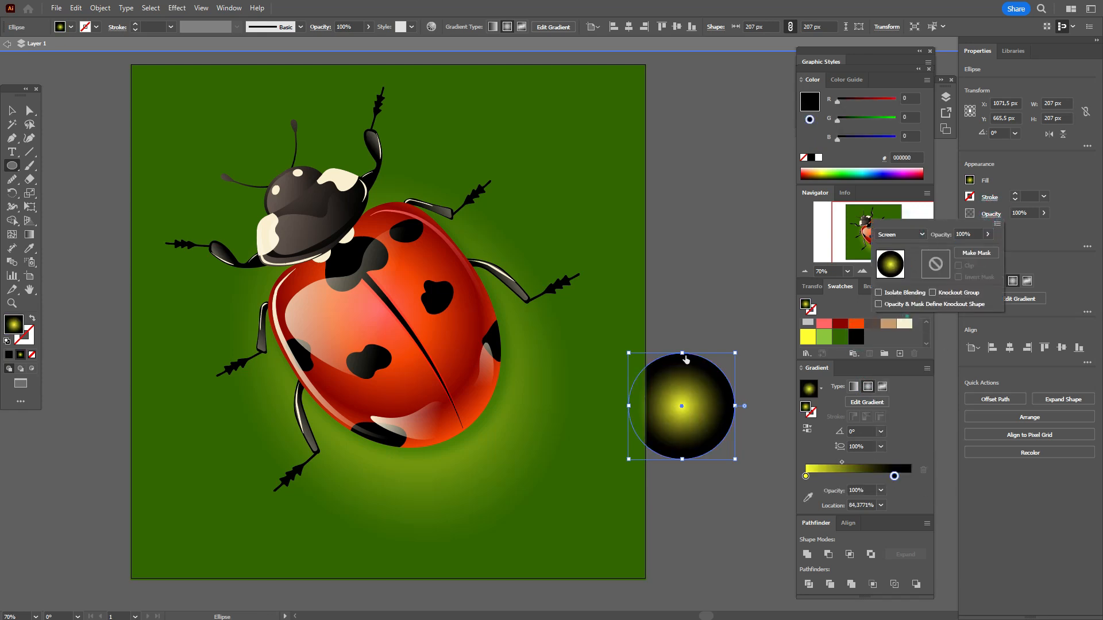
Step: Flatten the gradient circle into an ellipse about 102 × 22.7 px near the ladybug's rear and shift its gradient midpoint to about 31.4%
{"action": "left_click", "coordinate": [12, 112]}
{"action": "left_click_drag", "start_coordinate": [683, 377], "coordinate": [556, 470]}
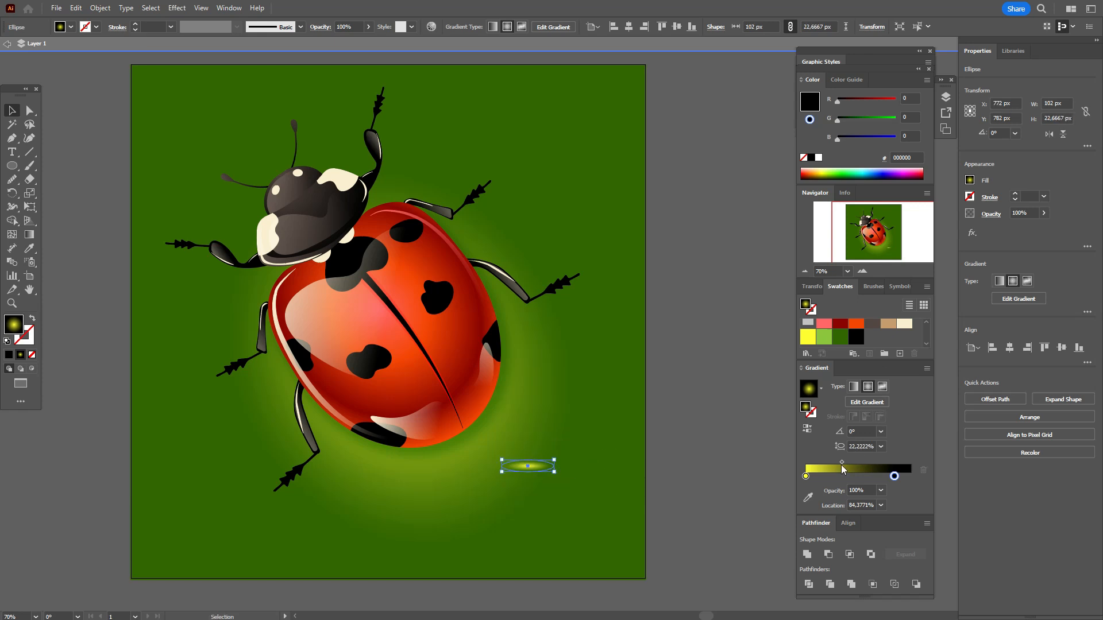
{"action": "left_click_drag", "start_coordinate": [842, 463], "coordinate": [833, 462]}
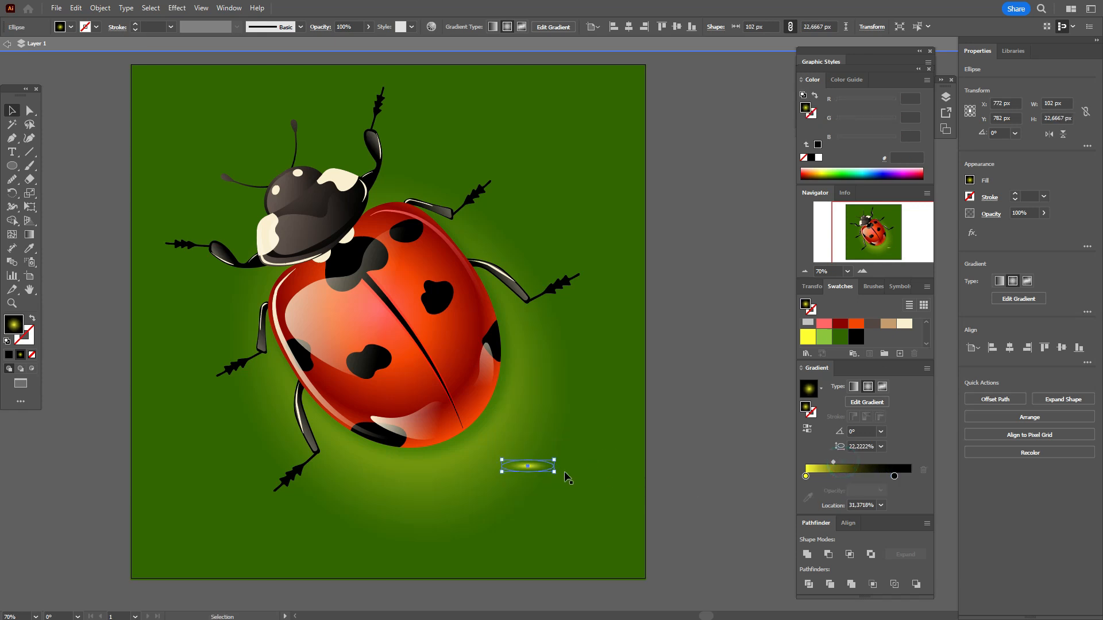
Step: Place the flat ellipse on the shell's rear edge, rotated to about 34°, and recolor its yellow gradient stop orange (#F54605)
{"action": "left_click_drag", "start_coordinate": [551, 423], "coordinate": [377, 338]}
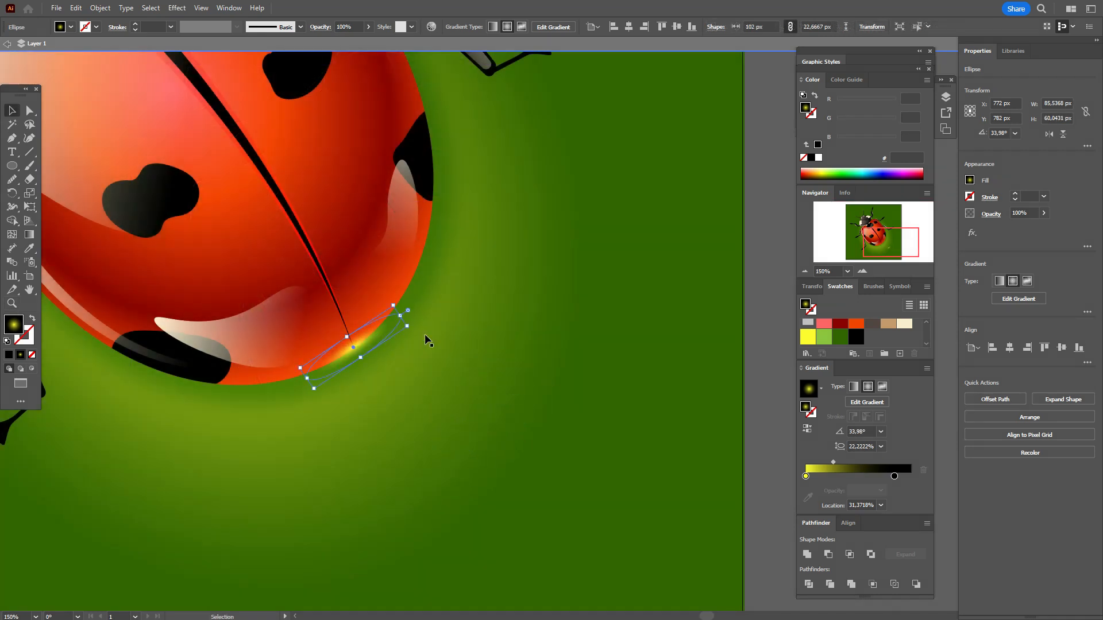
{"action": "left_click", "coordinate": [926, 322]}
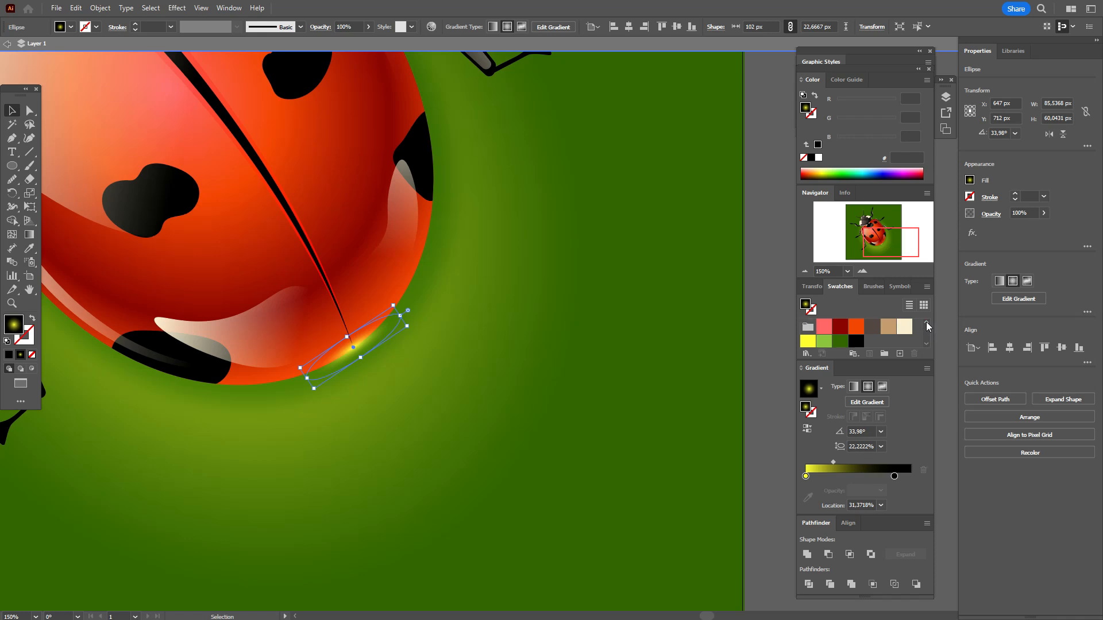
{"action": "left_click_drag", "start_coordinate": [852, 332], "coordinate": [806, 477]}
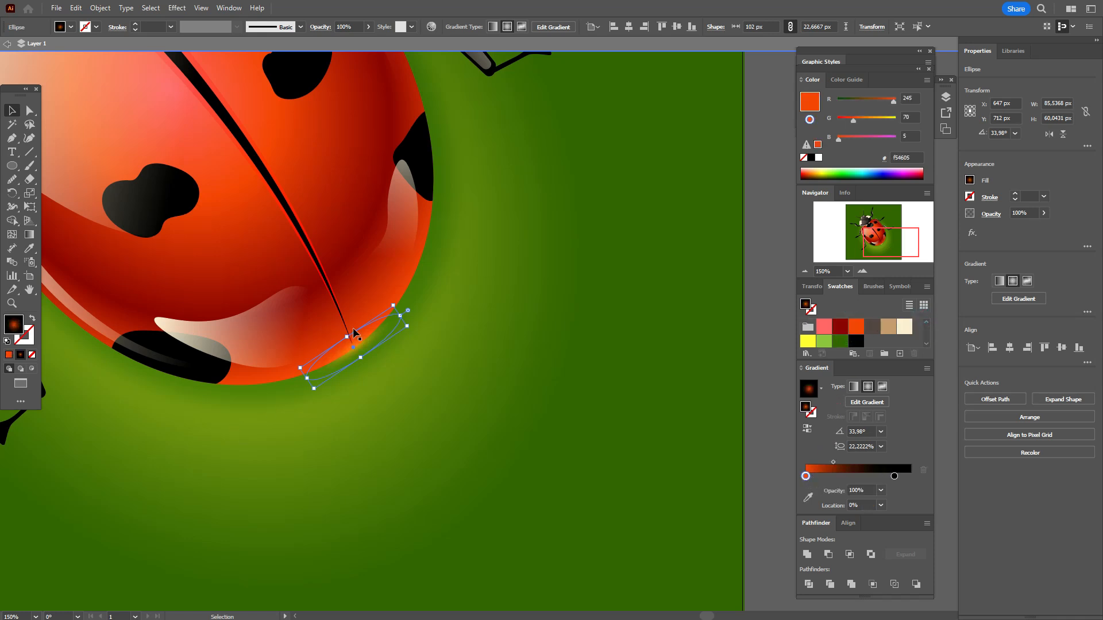
{"action": "left_click_drag", "start_coordinate": [362, 346], "coordinate": [364, 346]}
{"action": "left_click_drag", "start_coordinate": [362, 343], "coordinate": [361, 343]}
Step: Move the ladybug slightly toward the lower right so it sits at about X 496.8, Y 485.9 px on the artboard
{"action": "left_click", "coordinate": [18, 614]}
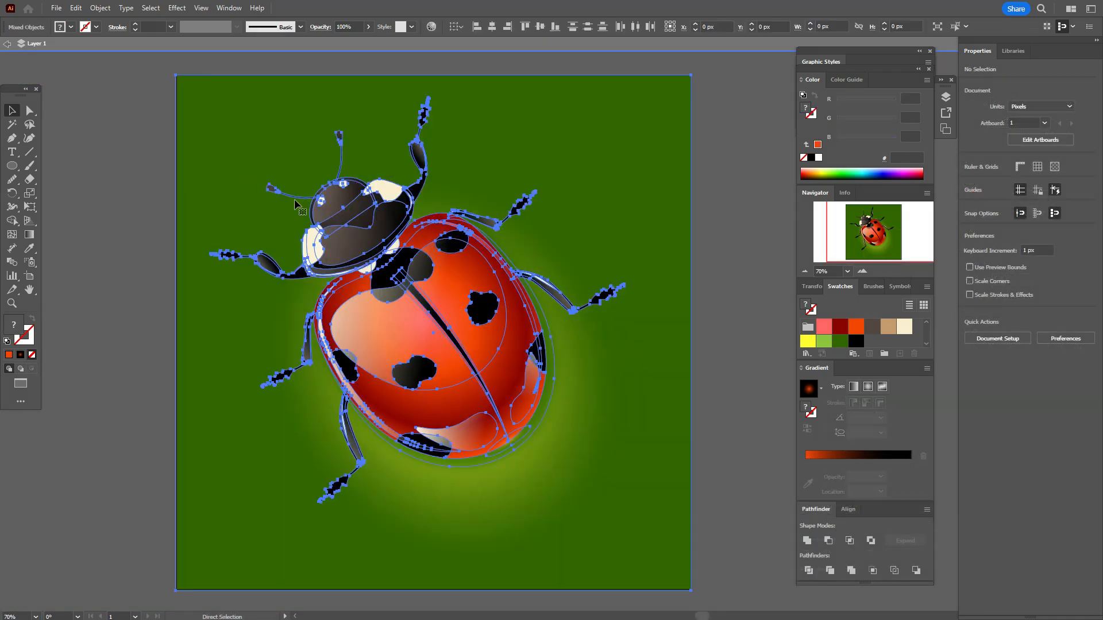
{"action": "left_click", "coordinate": [607, 200], "text": "shift"}
{"action": "left_click_drag", "start_coordinate": [385, 343], "coordinate": [398, 367]}
Step: Shift the background rectangle's radial gradient so its yellow center sits under the ladybug's shell, leaving nothing selected
{"action": "left_click", "coordinate": [630, 453]}
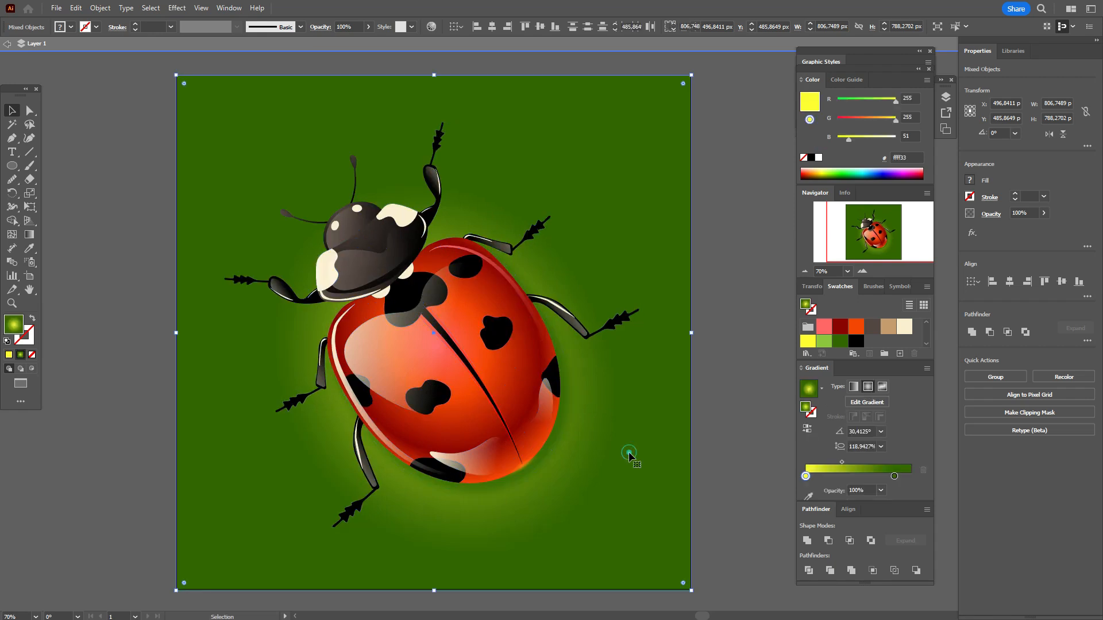
{"action": "left_click", "coordinate": [29, 234]}
{"action": "left_click_drag", "start_coordinate": [478, 349], "coordinate": [499, 376]}
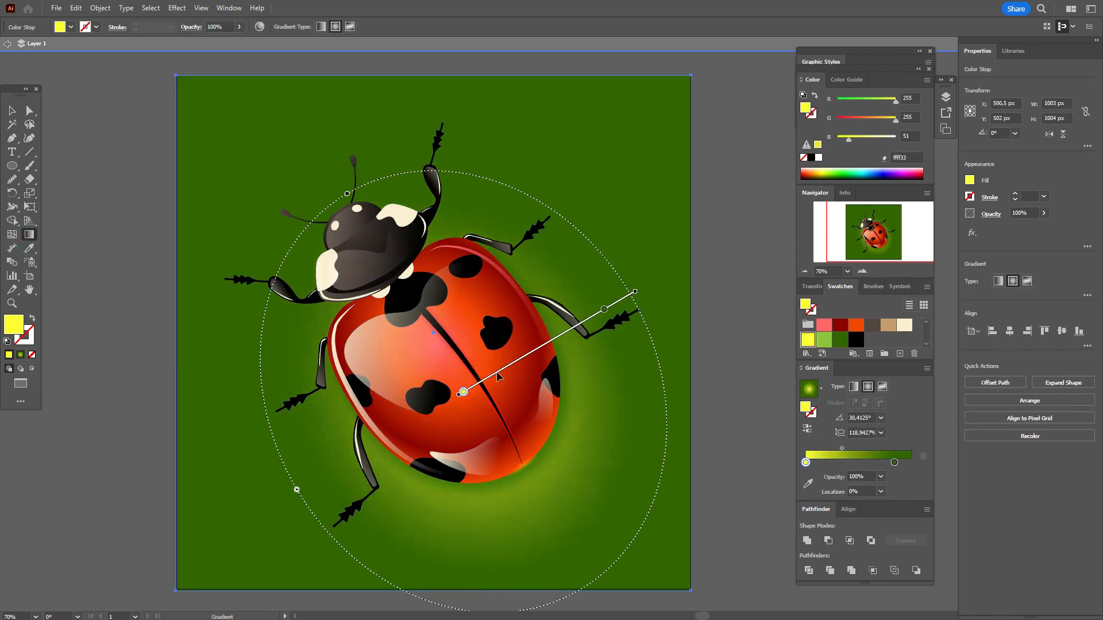
{"action": "left_click", "coordinate": [11, 110]}
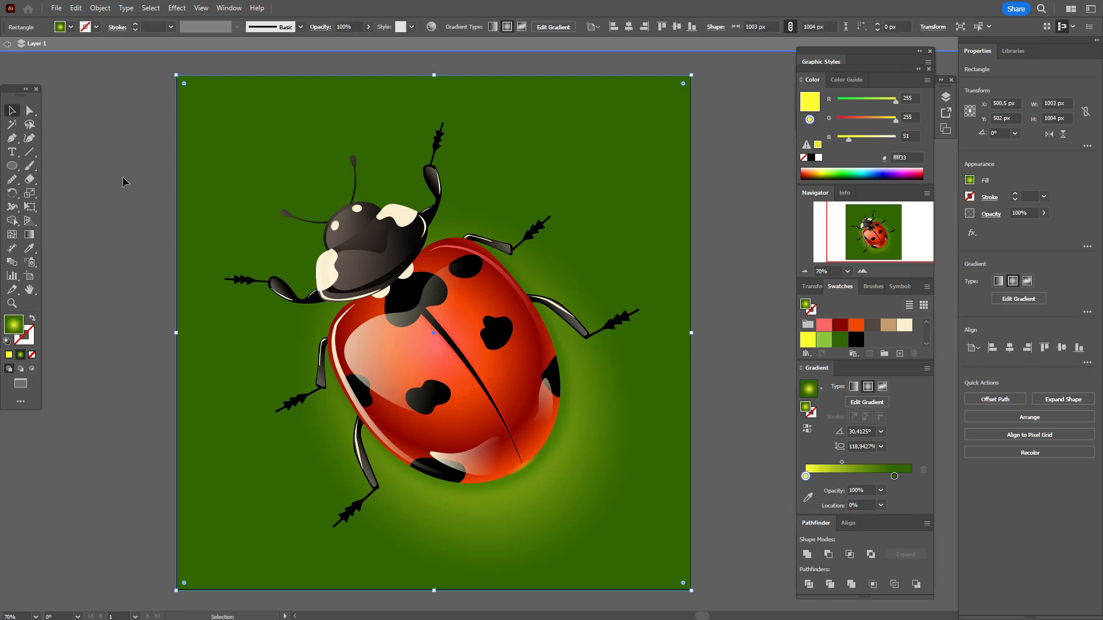
{"action": "left_click", "coordinate": [123, 178]}
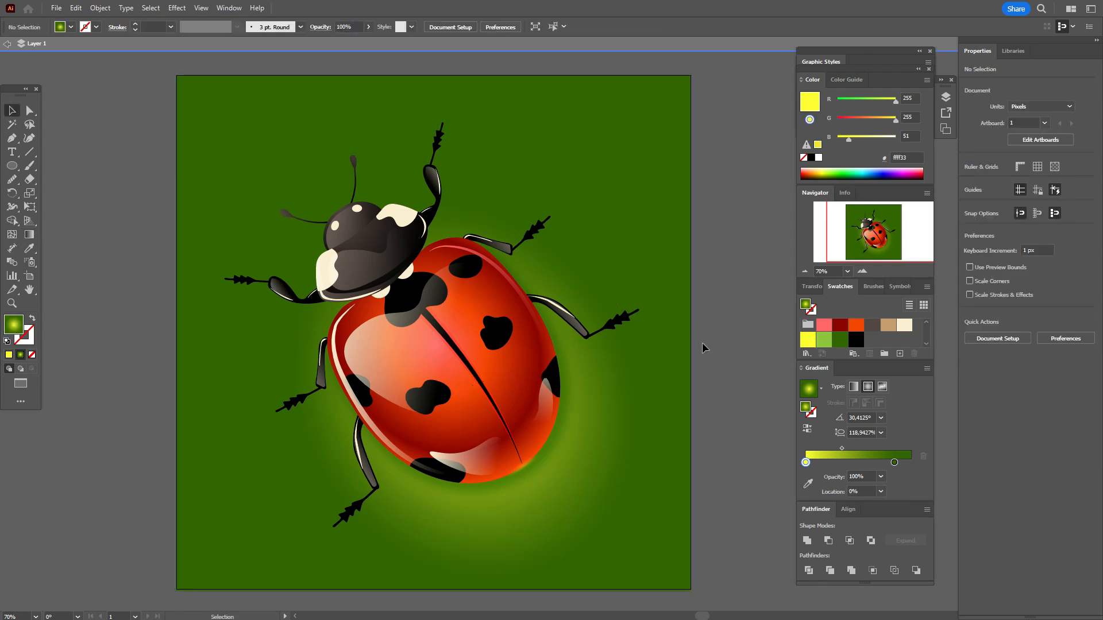